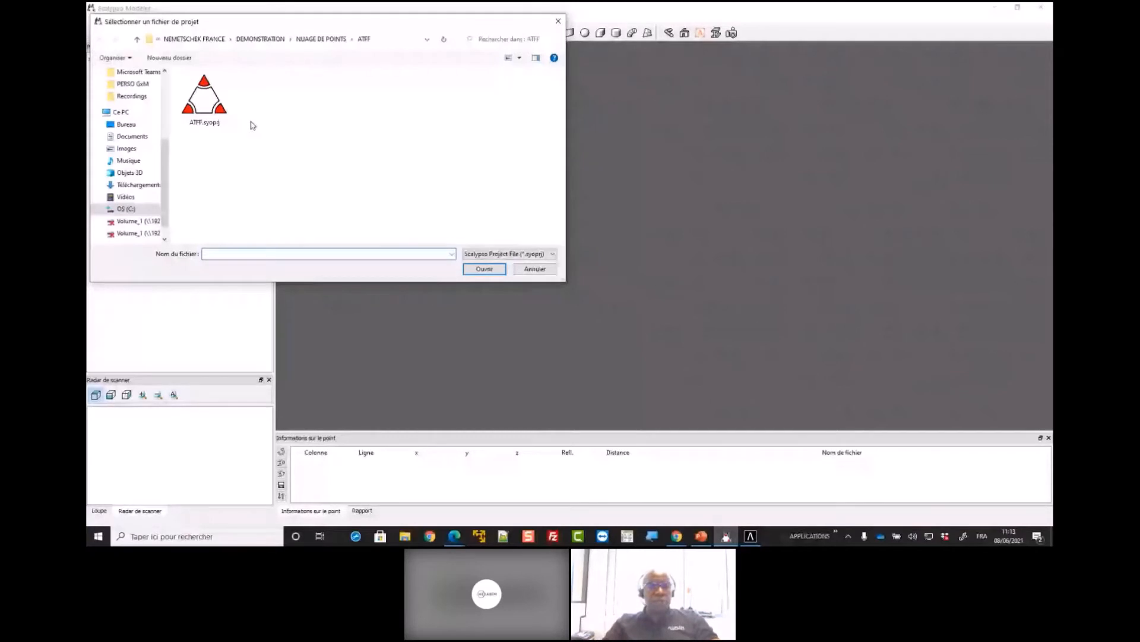
# Open the ATFF.syoprj project and display the spherical view of scan 1804-abbaye-senanque-035
pyautogui.click(220, 108)
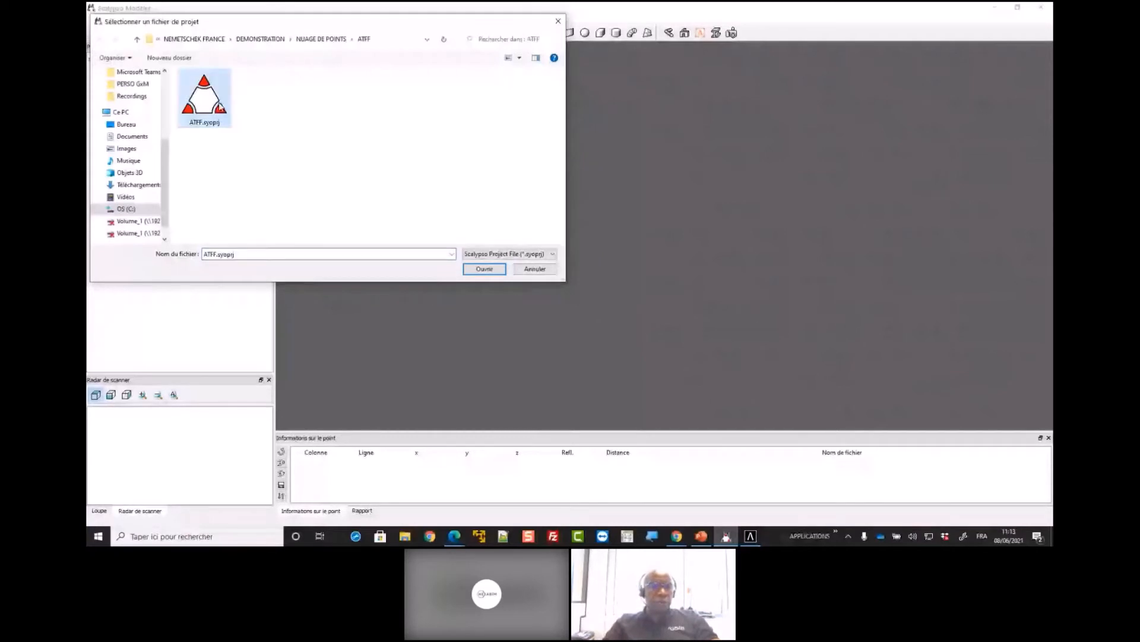
pyautogui.click(484, 269)
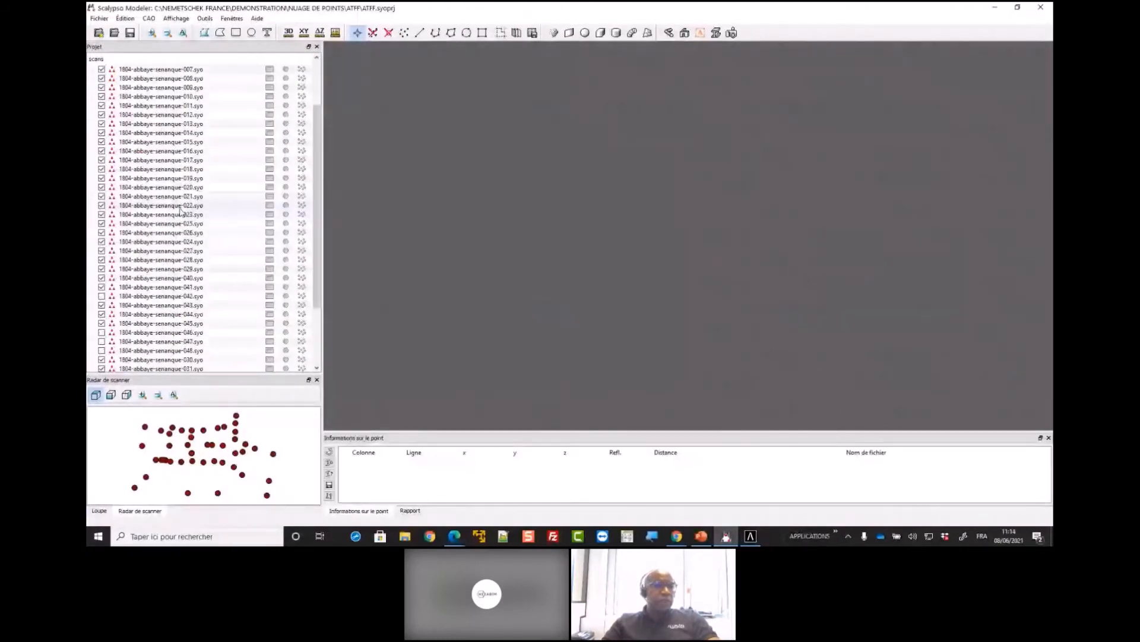
pyautogui.scroll(3, 182, 209)
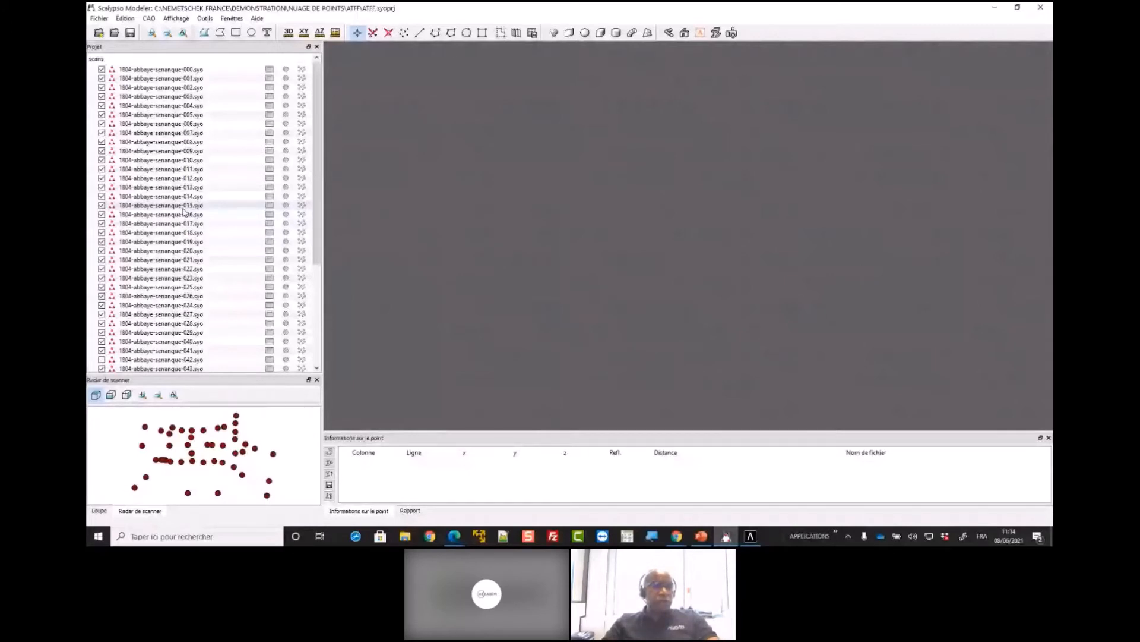
pyautogui.scroll(-5, 199, 272)
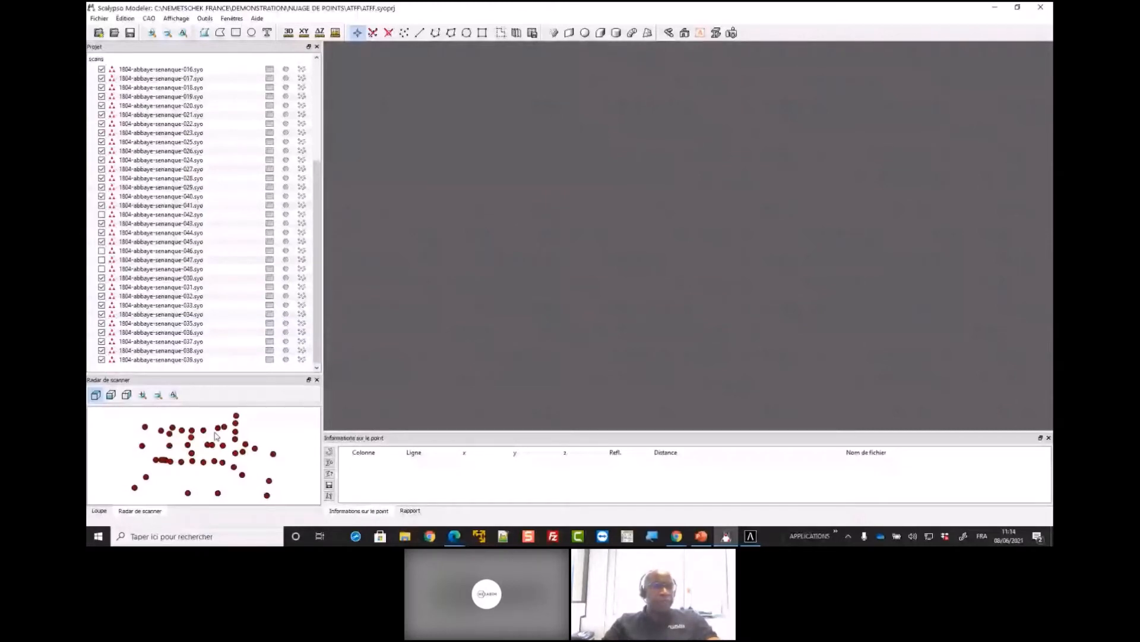
pyautogui.click(270, 324)
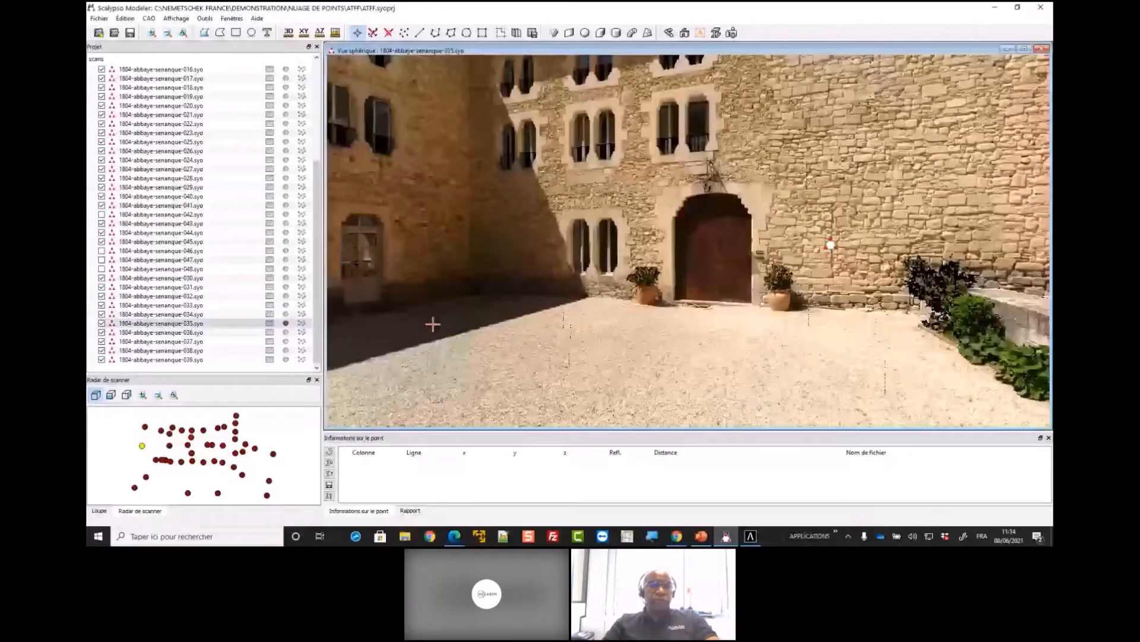
# Measure the 3D distance between the bases of the two buttresses on the church façade
pyautogui.moveTo(433, 324); pyautogui.dragTo(689, 248)
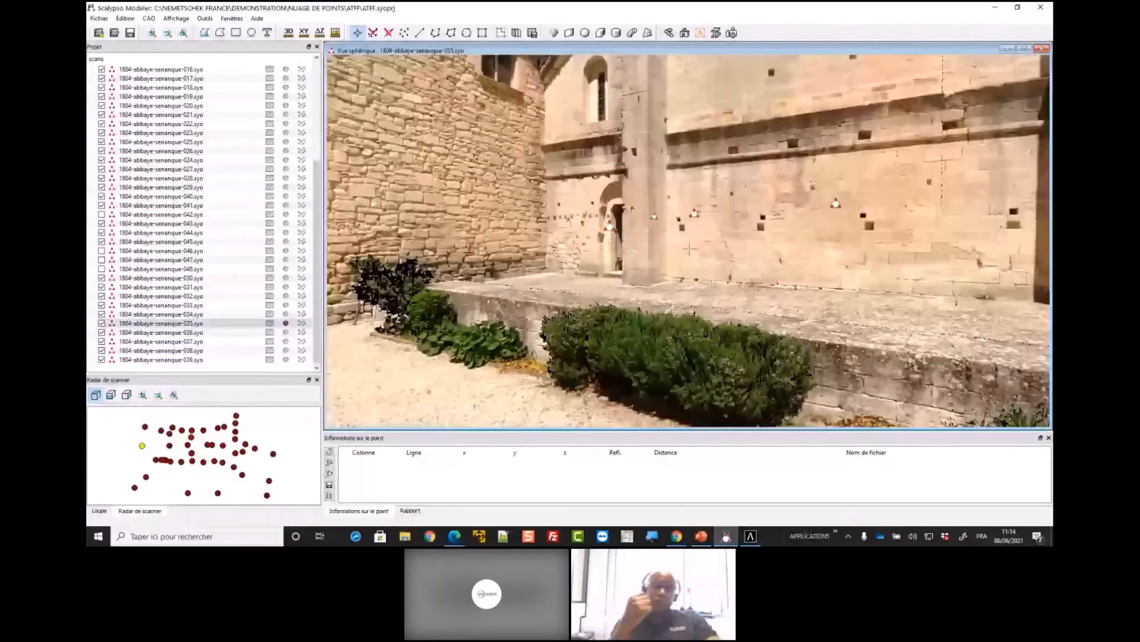
pyautogui.moveTo(689, 248); pyautogui.dragTo(707, 276)
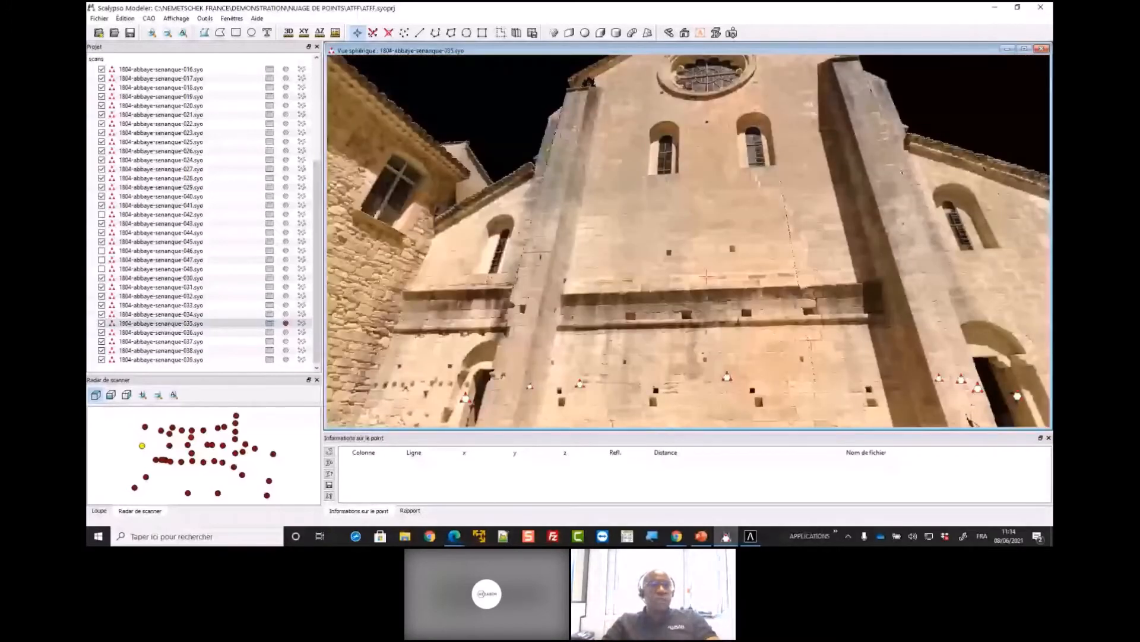
pyautogui.moveTo(707, 276); pyautogui.dragTo(276, 53)
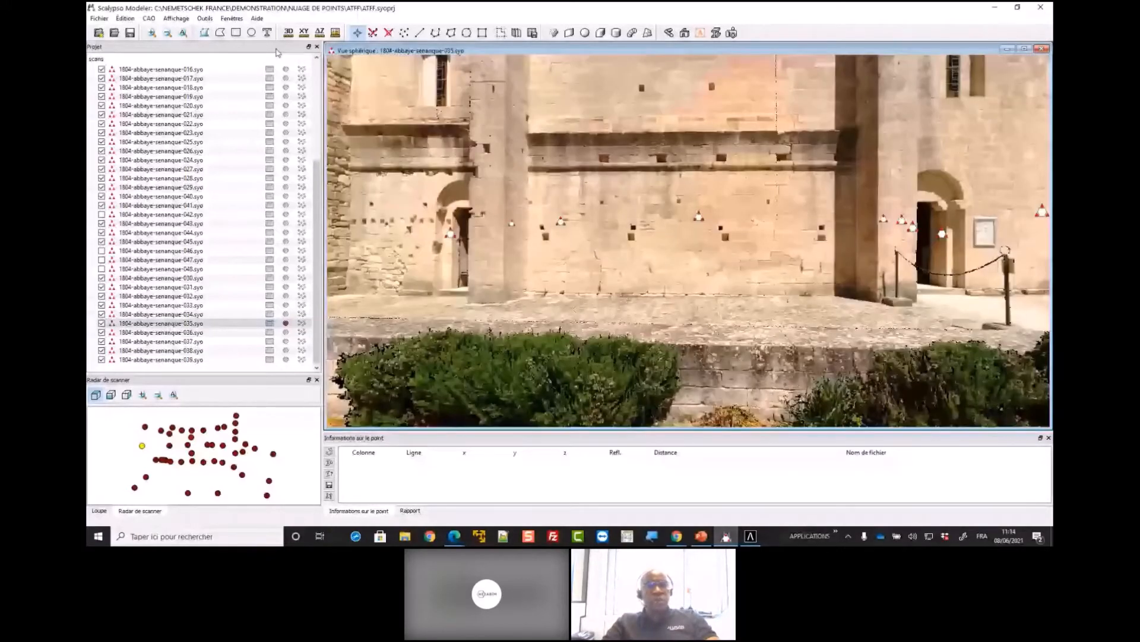
pyautogui.click(289, 32)
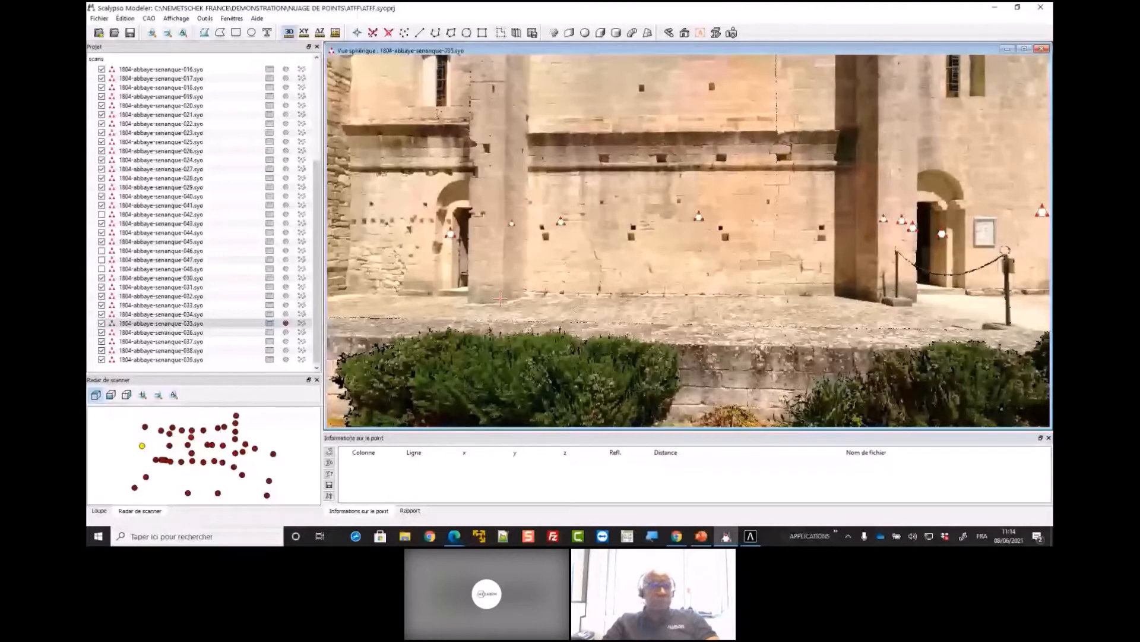
pyautogui.click(500, 301)
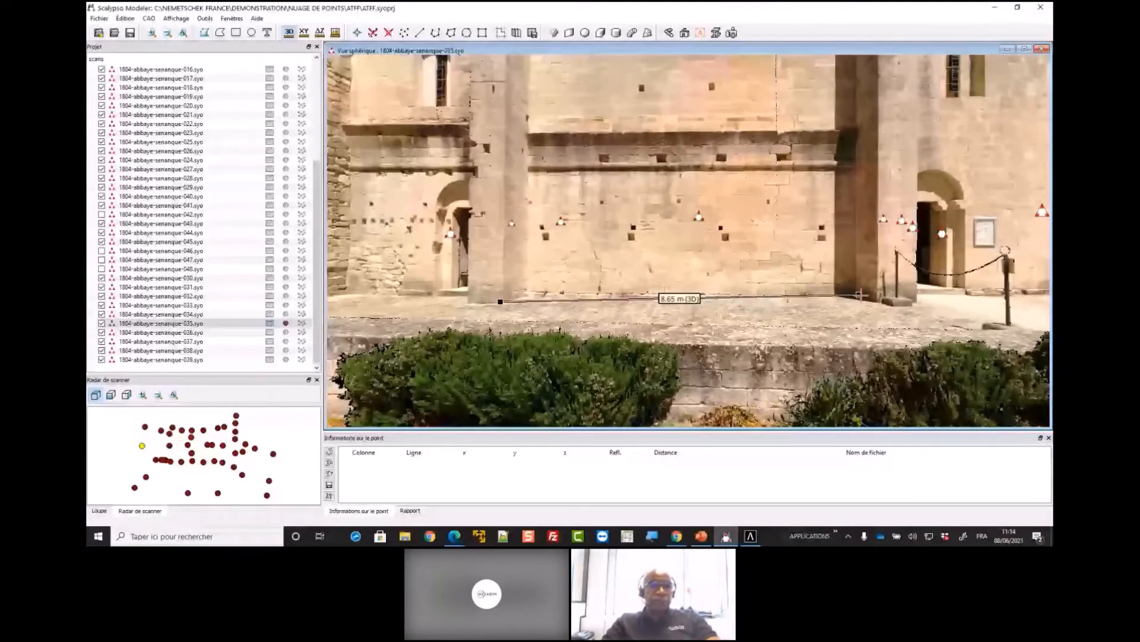
pyautogui.click(872, 300)
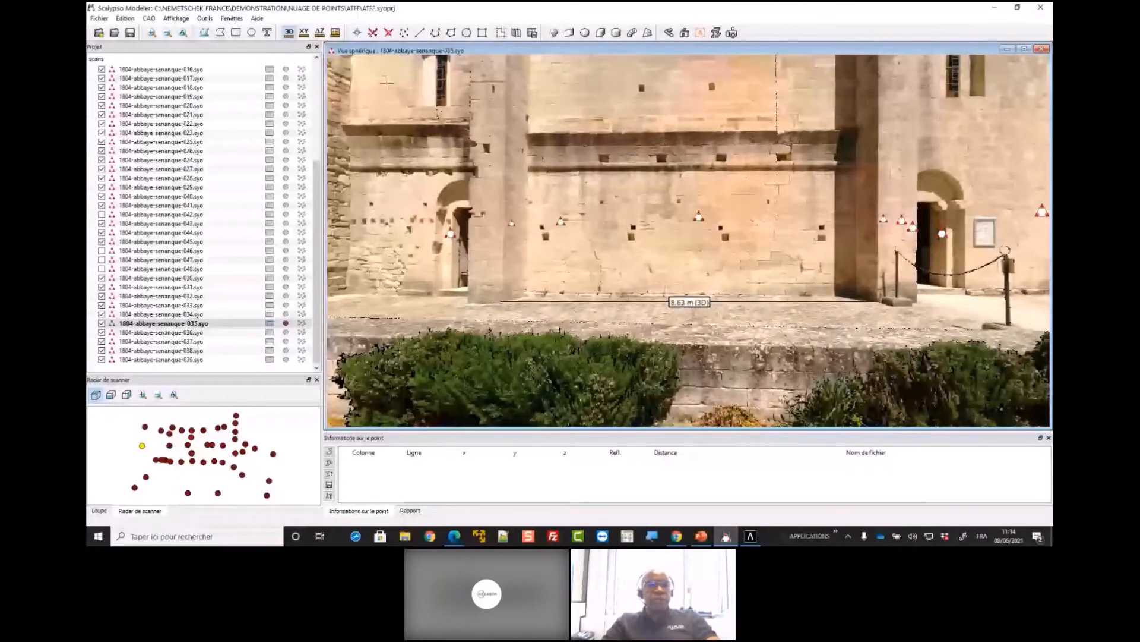
# Pick one point on each façade buttress and check the distance information between the two points
pyautogui.click(358, 33)
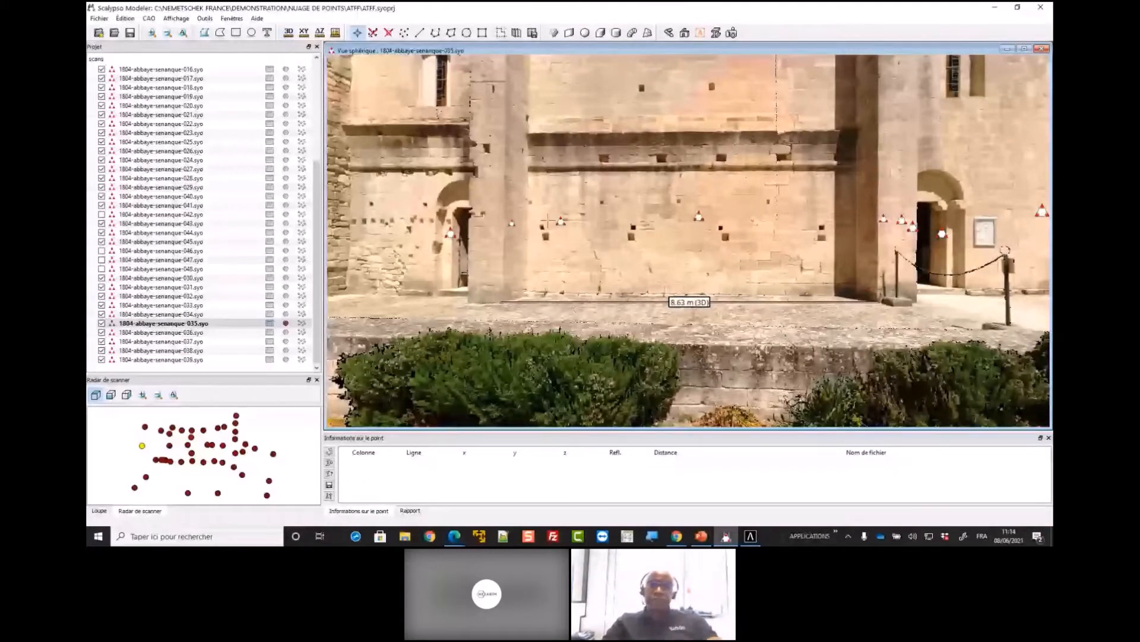
pyautogui.click(512, 195)
pyautogui.click(870, 192)
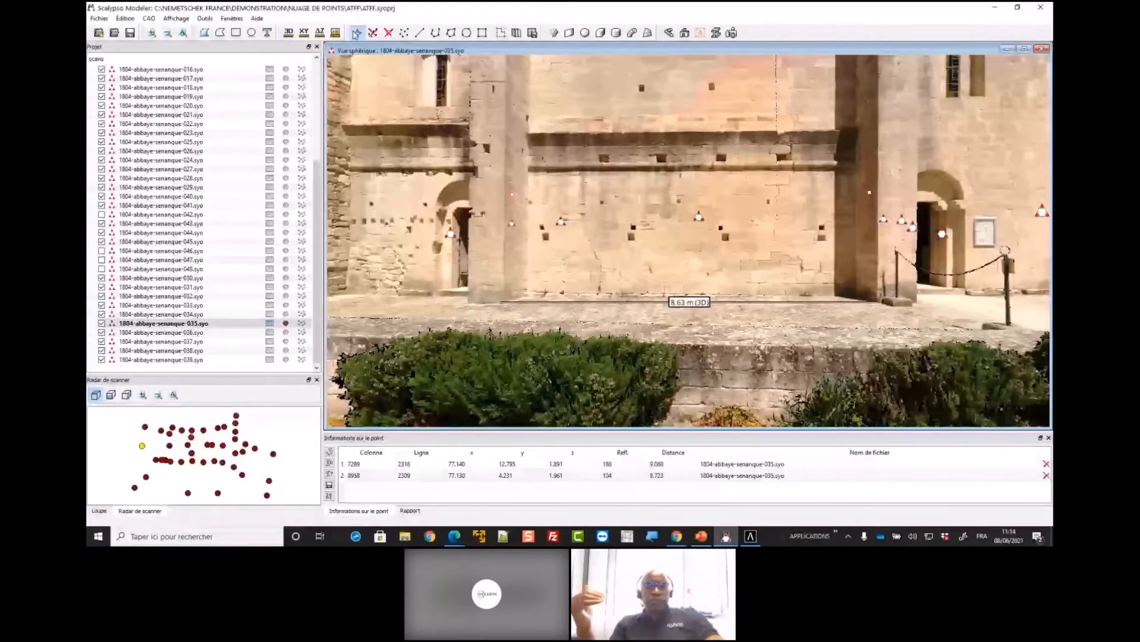
pyautogui.click(356, 33)
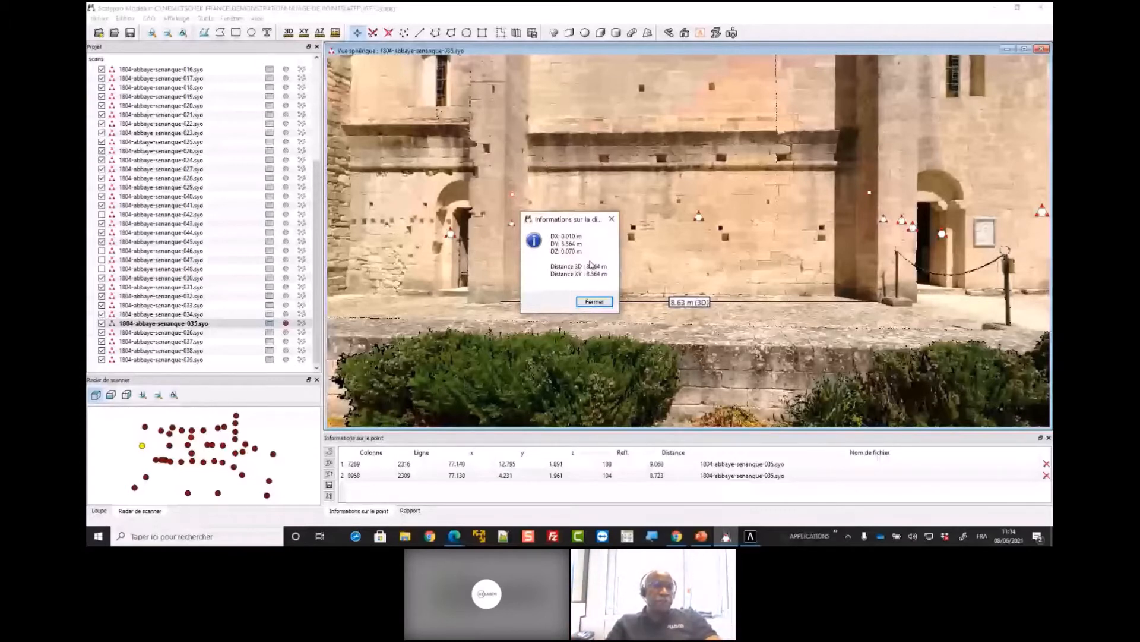
pyautogui.click(594, 301)
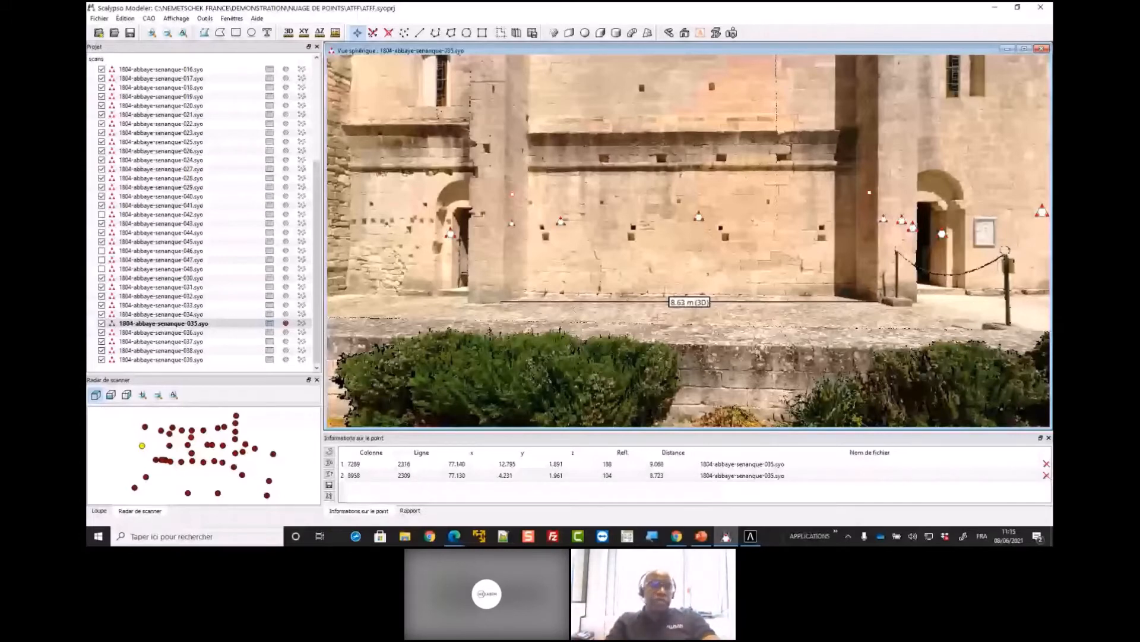
# Look around scan 035 from the ground beneath the scanner back up to the church façade
pyautogui.moveTo(657, 317); pyautogui.dragTo(695, 113)
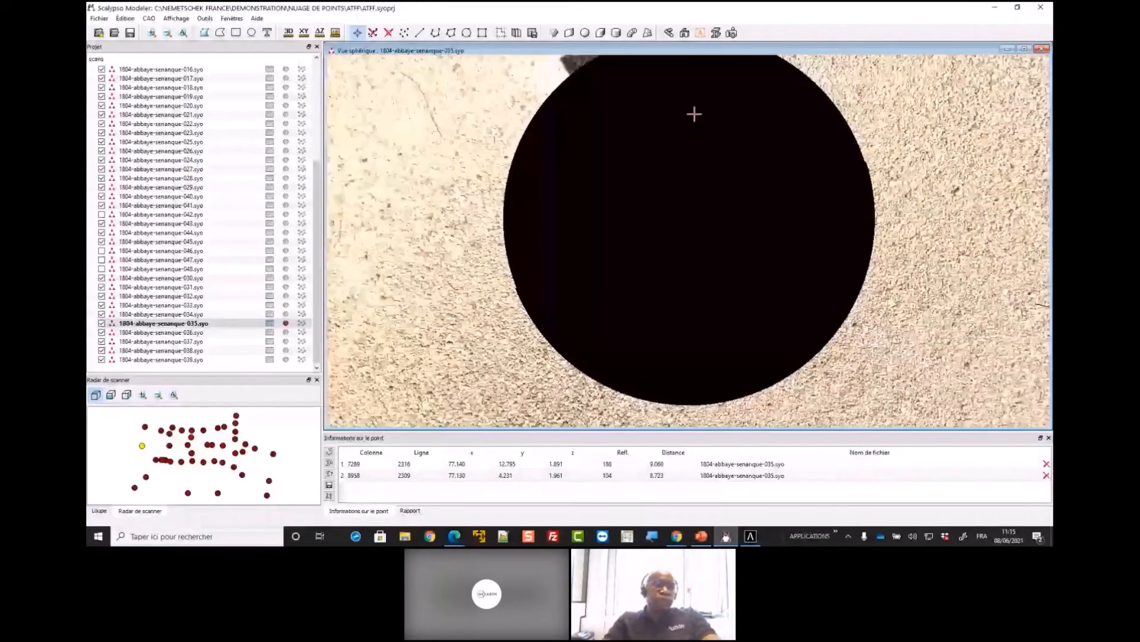
pyautogui.moveTo(694, 114); pyautogui.dragTo(615, 374)
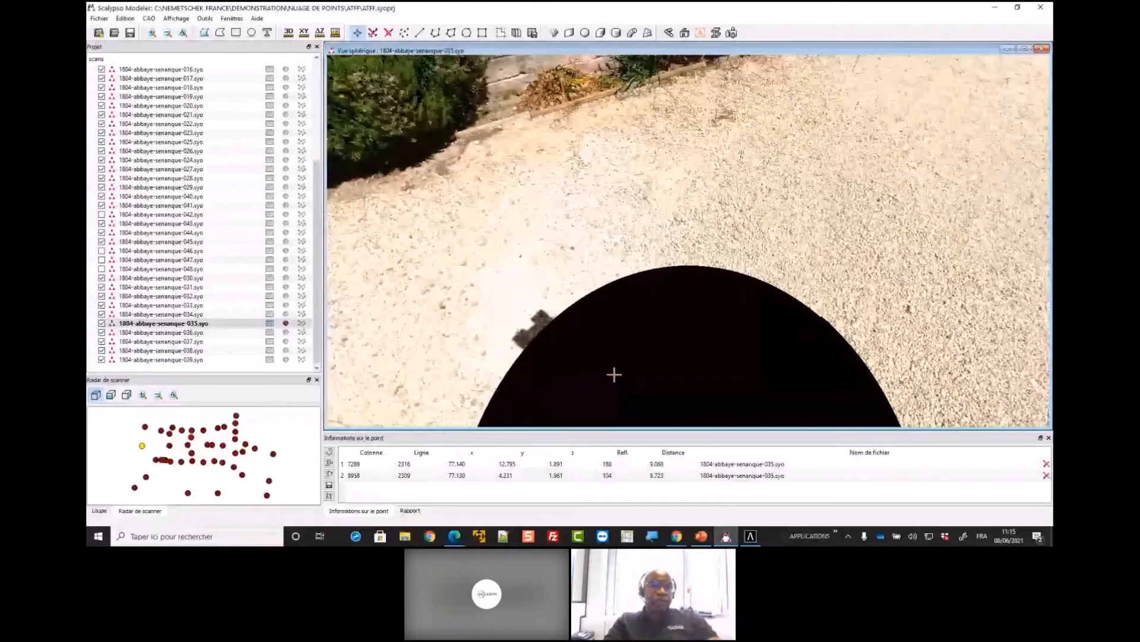
pyautogui.moveTo(638, 174); pyautogui.dragTo(708, 314)
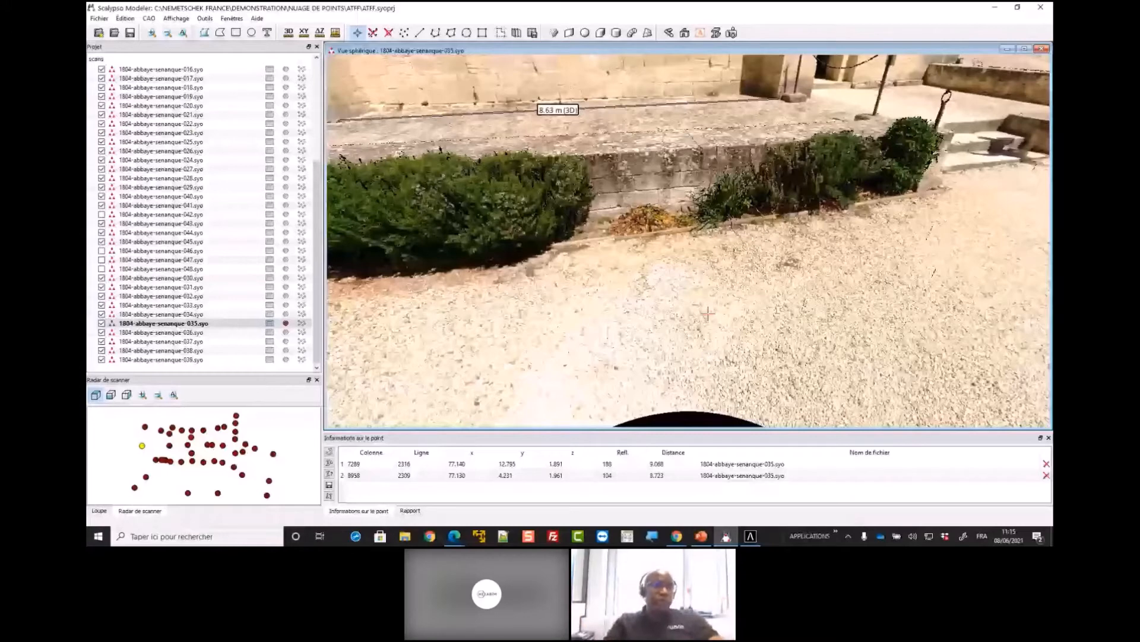
pyautogui.moveTo(527, 141); pyautogui.dragTo(629, 378)
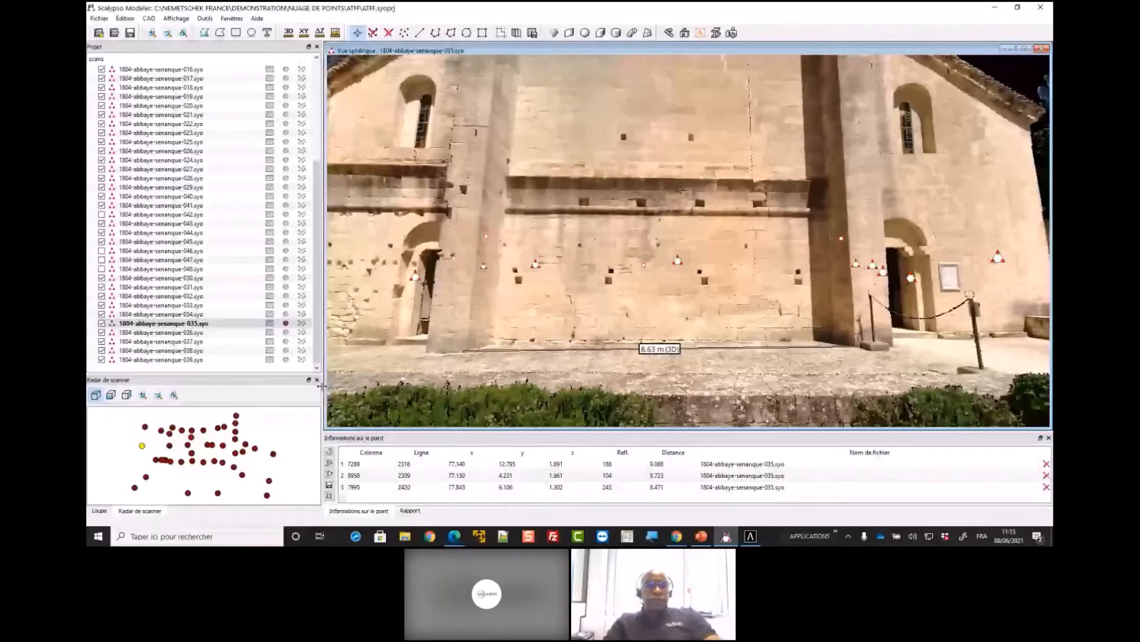
# Open the spherical view of scan 1804-abbaye-senanque-018 and examine the vaults and arches inside the church
pyautogui.doubleClick(235, 452)
pyautogui.moveTo(758, 246); pyautogui.dragTo(636, 233)
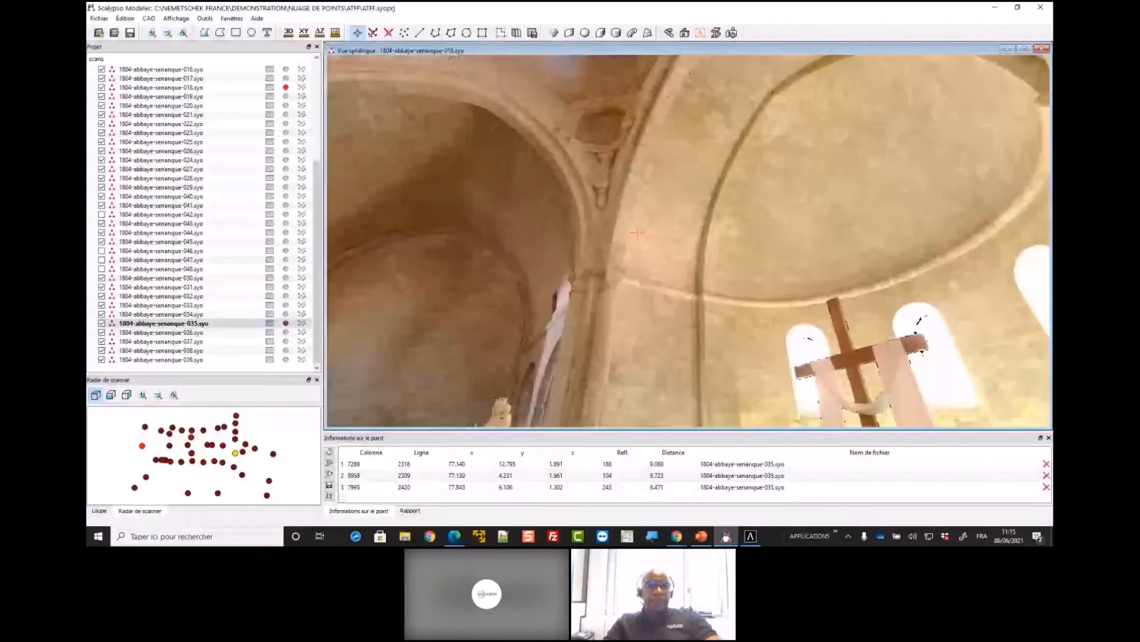
pyautogui.moveTo(636, 232); pyautogui.dragTo(687, 264)
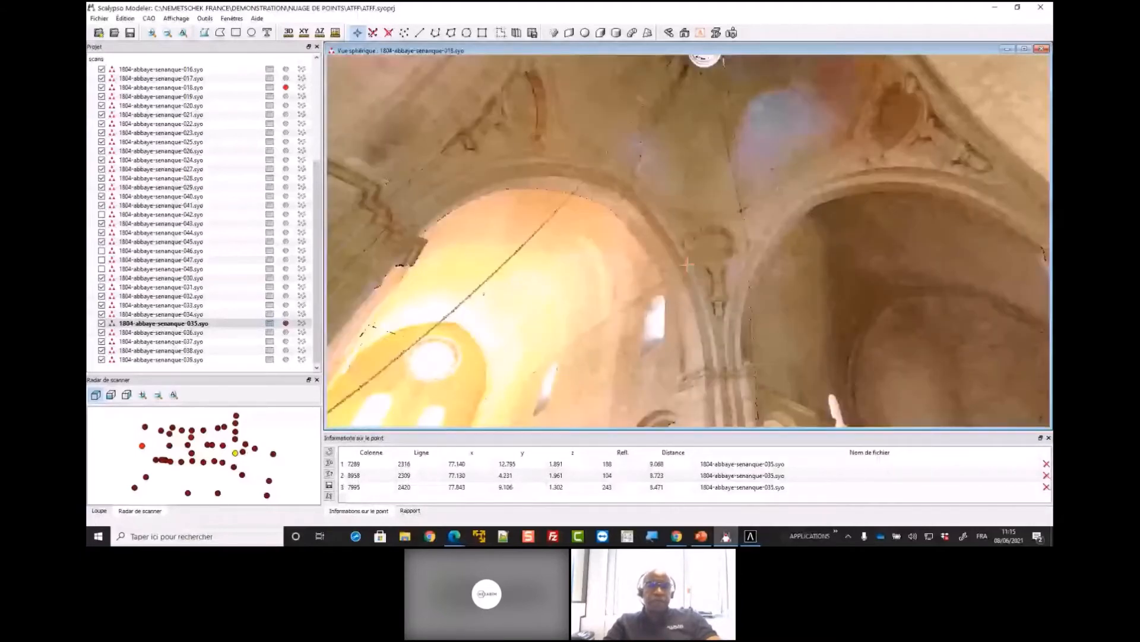
pyautogui.moveTo(687, 264); pyautogui.dragTo(587, 307)
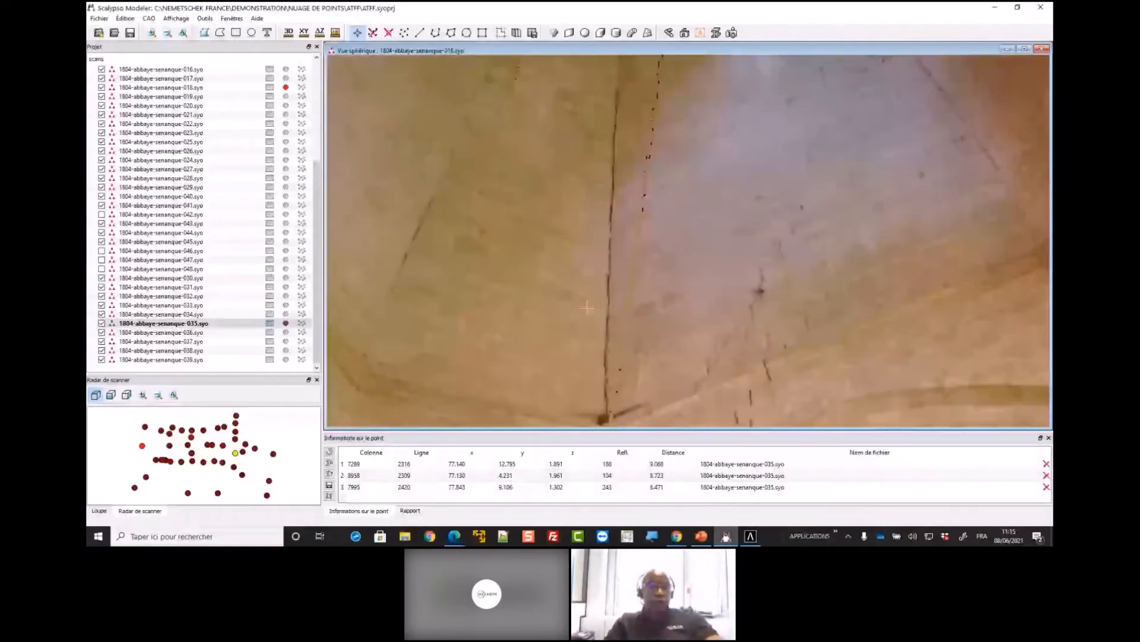
pyautogui.scroll(-3, 587, 307)
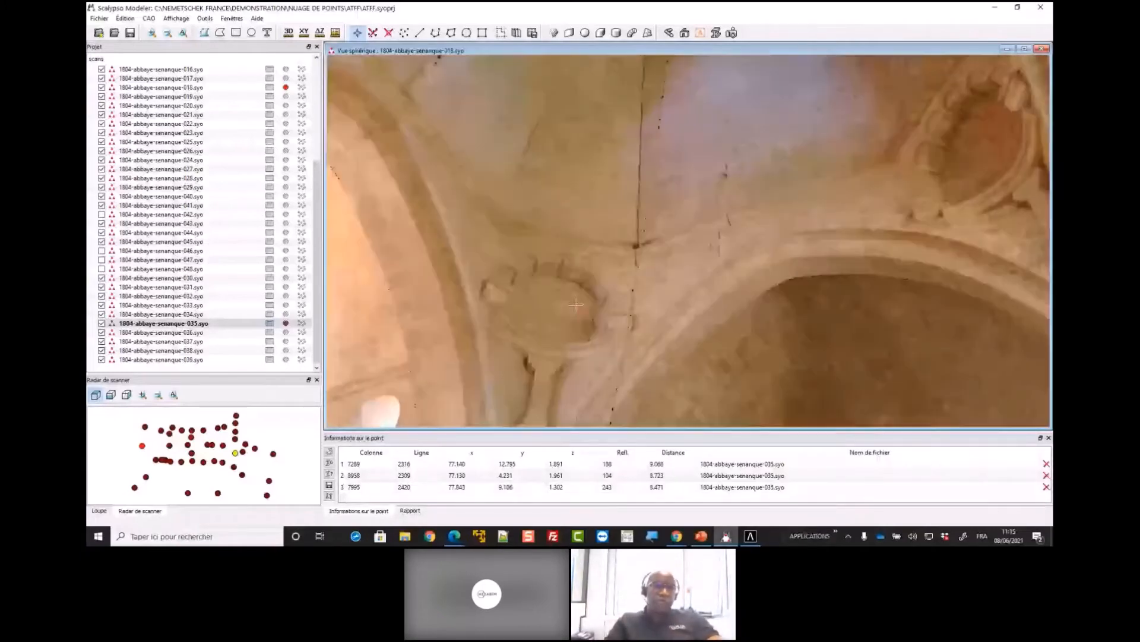
pyautogui.moveTo(585, 315); pyautogui.dragTo(592, 287)
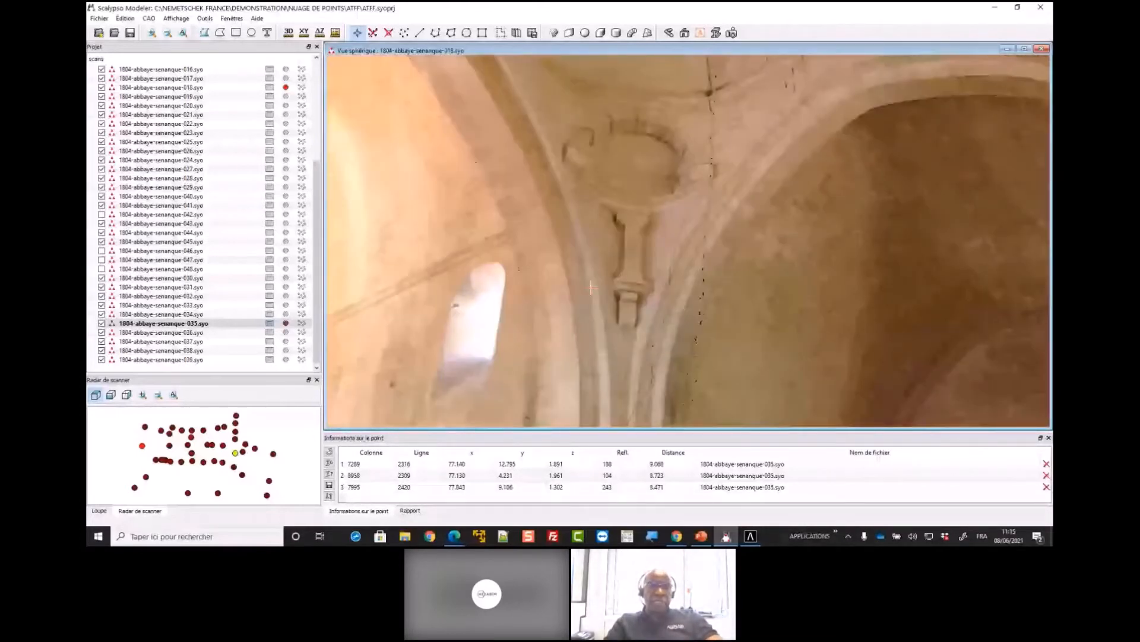
pyautogui.scroll(-2, 592, 287)
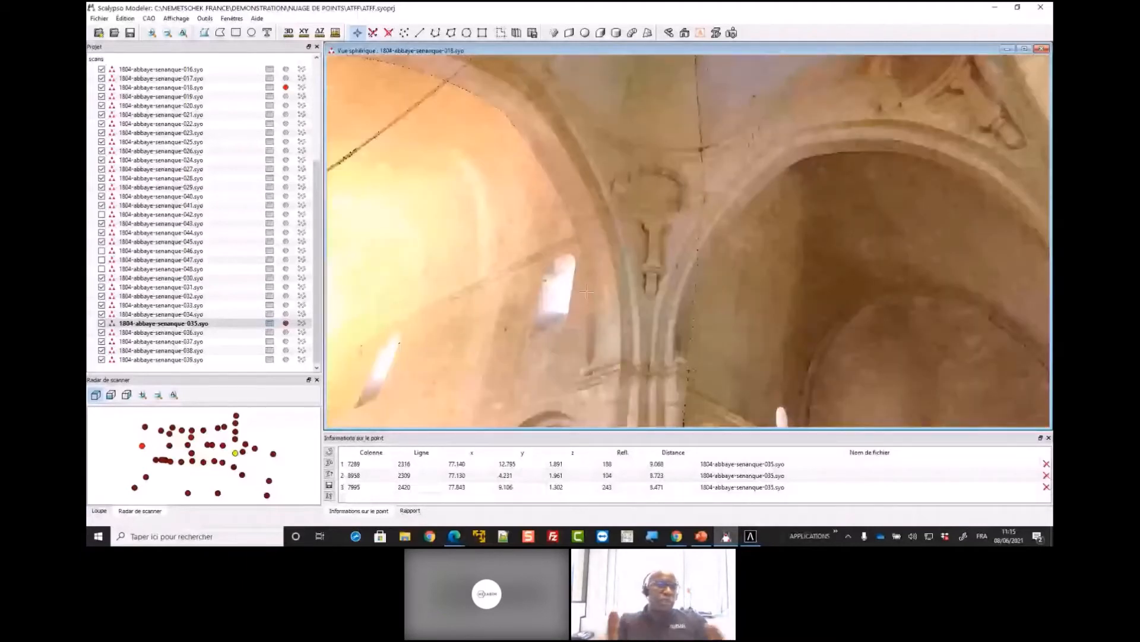
pyautogui.moveTo(586, 292); pyautogui.dragTo(508, 316)
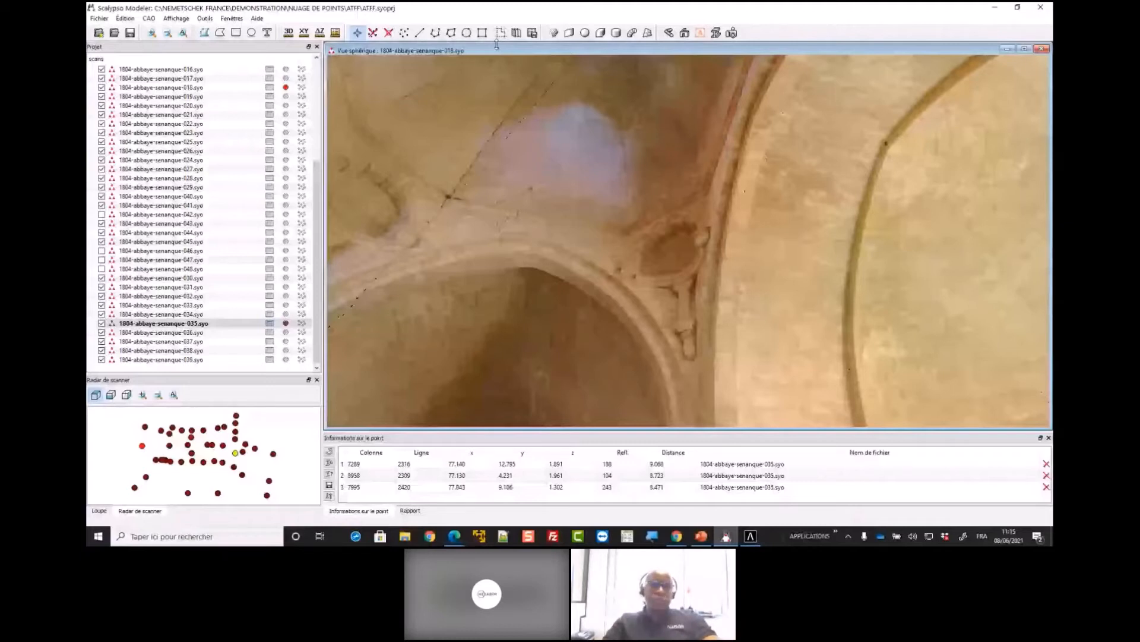
# Start creating a profile from the point cloud, defined along the Y dimension at 12.700
pyautogui.click(517, 33)
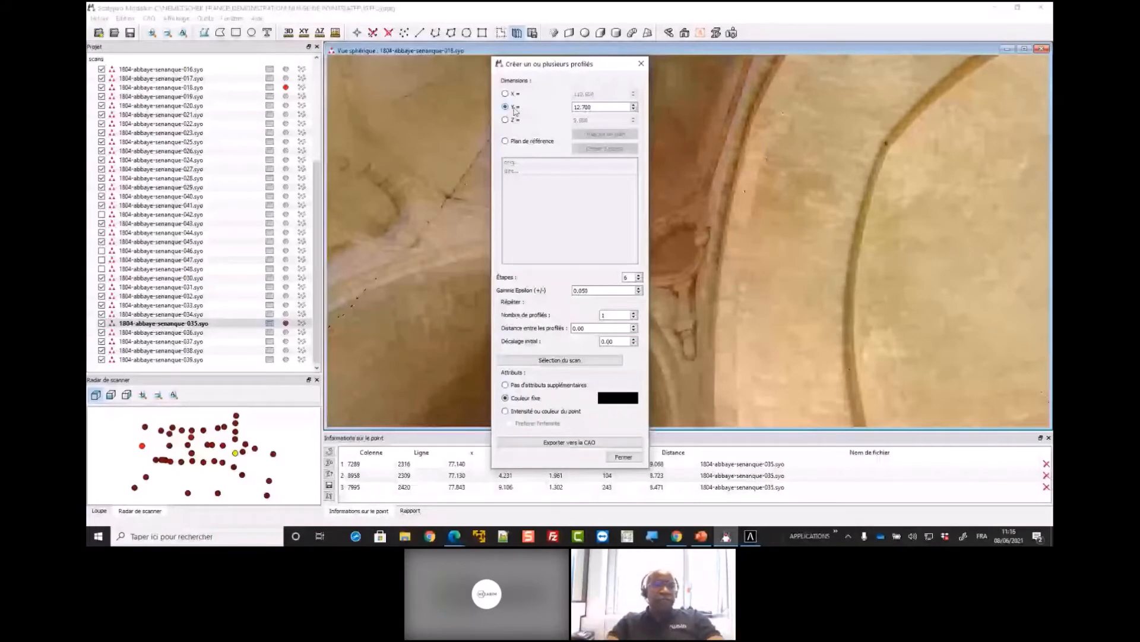
pyautogui.doubleClick(585, 107)
pyautogui.moveTo(599, 70); pyautogui.dragTo(790, 109)
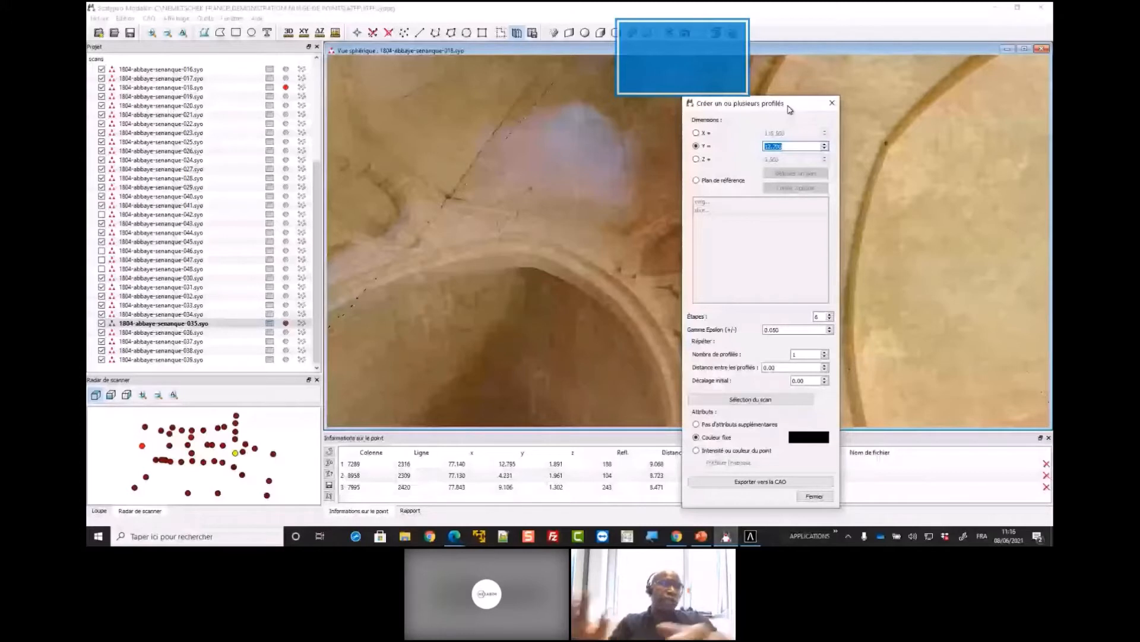
pyautogui.moveTo(790, 108); pyautogui.dragTo(826, 107)
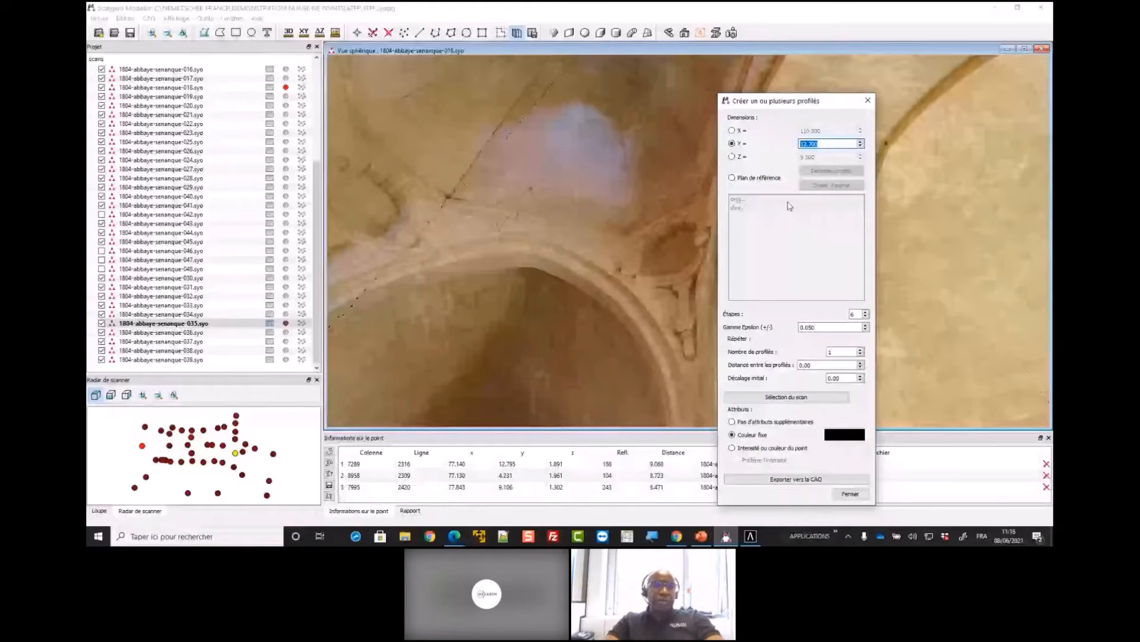
pyautogui.moveTo(838, 106); pyautogui.dragTo(628, 85)
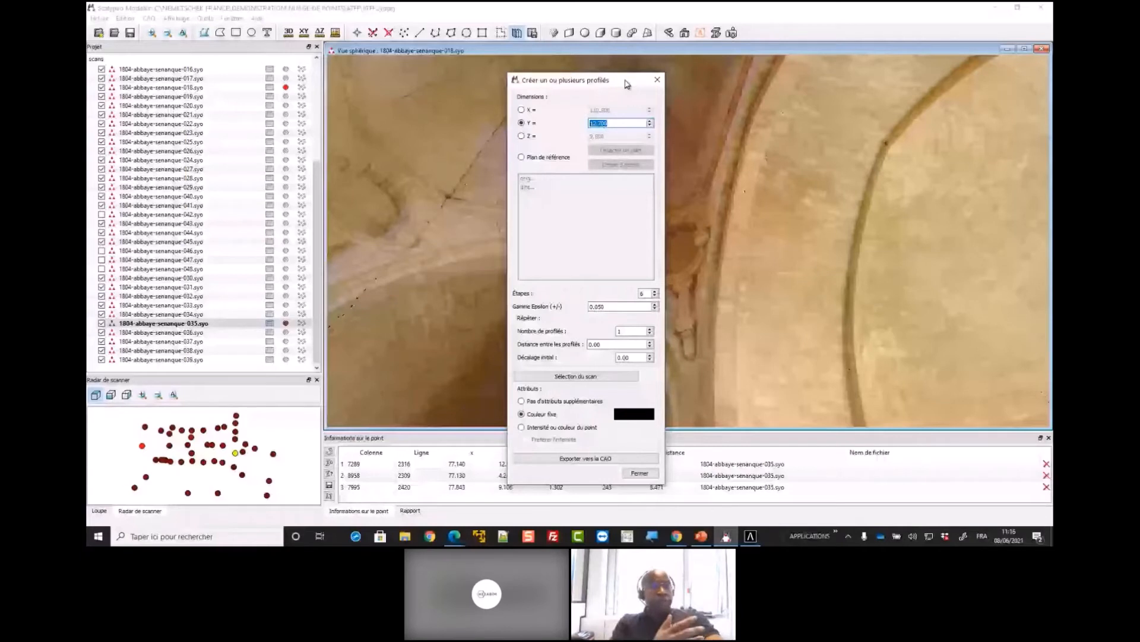
# Set the profile's Étapes value to 20
pyautogui.doubleClick(641, 294)
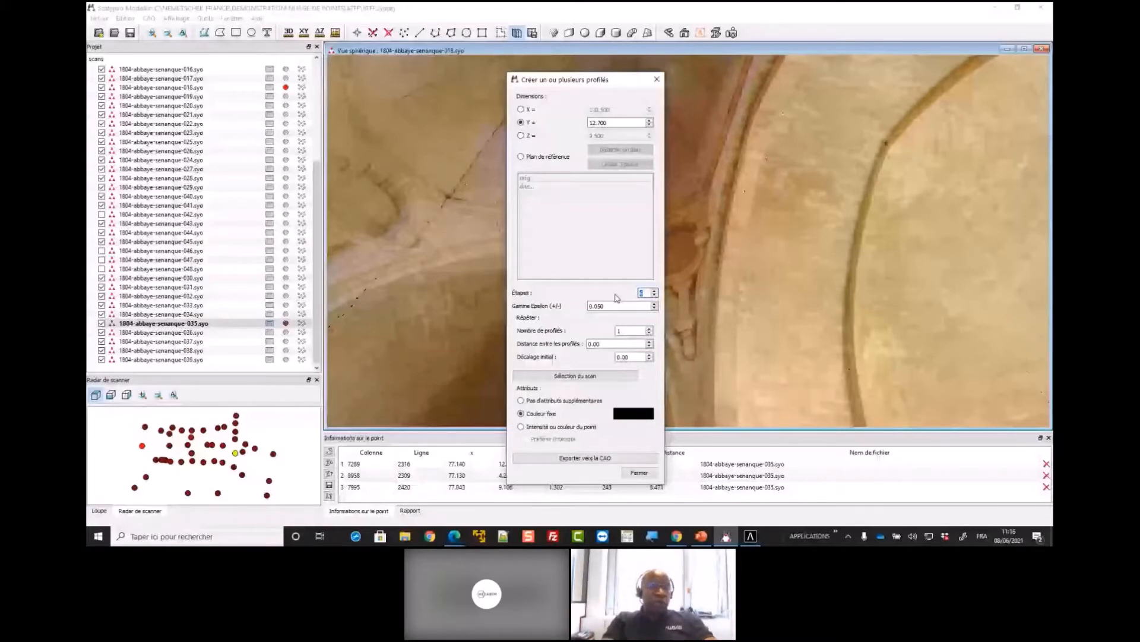
pyautogui.write('20')
pyautogui.press('Tab')
pyautogui.click(648, 293)
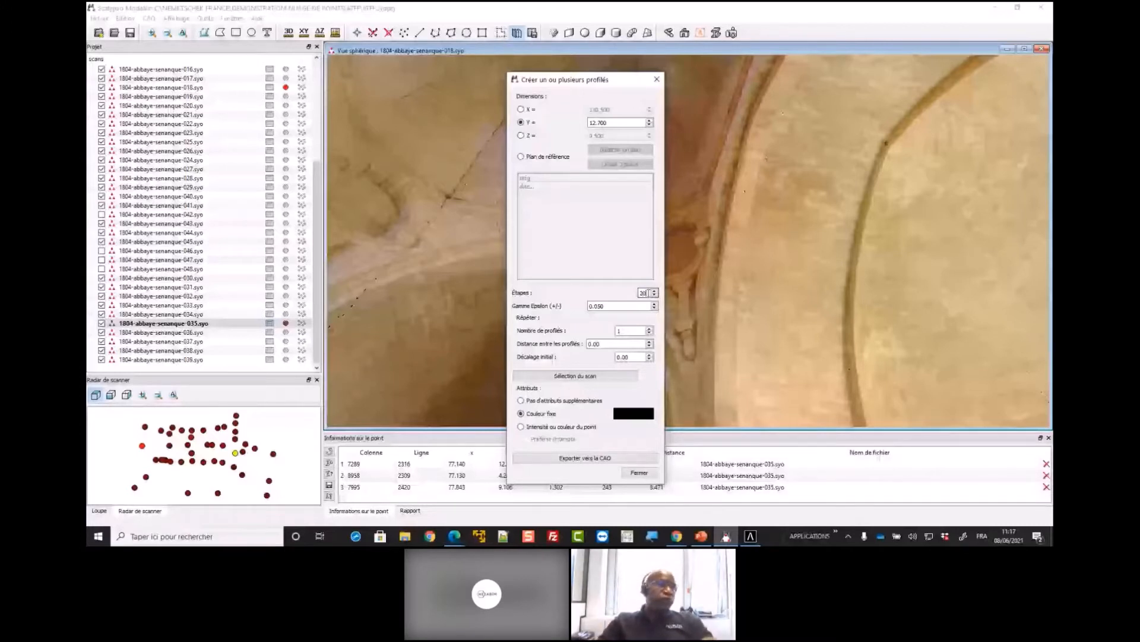
# Set the number of profiles to 5 and the distance between them to 4.5
pyautogui.press('Tab')
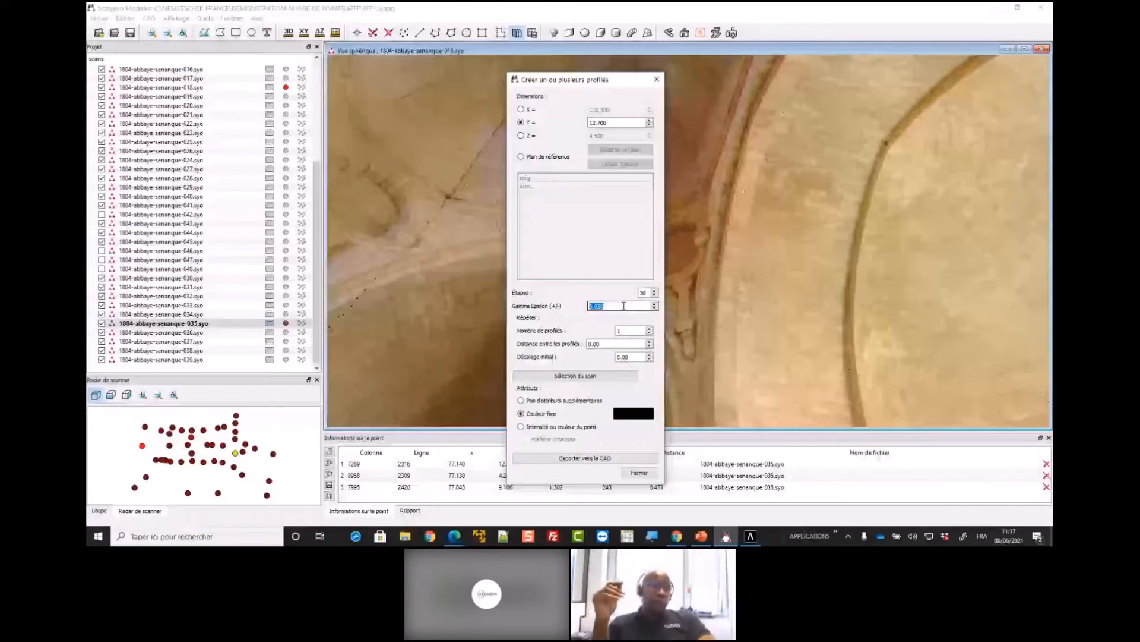
pyautogui.click(624, 306)
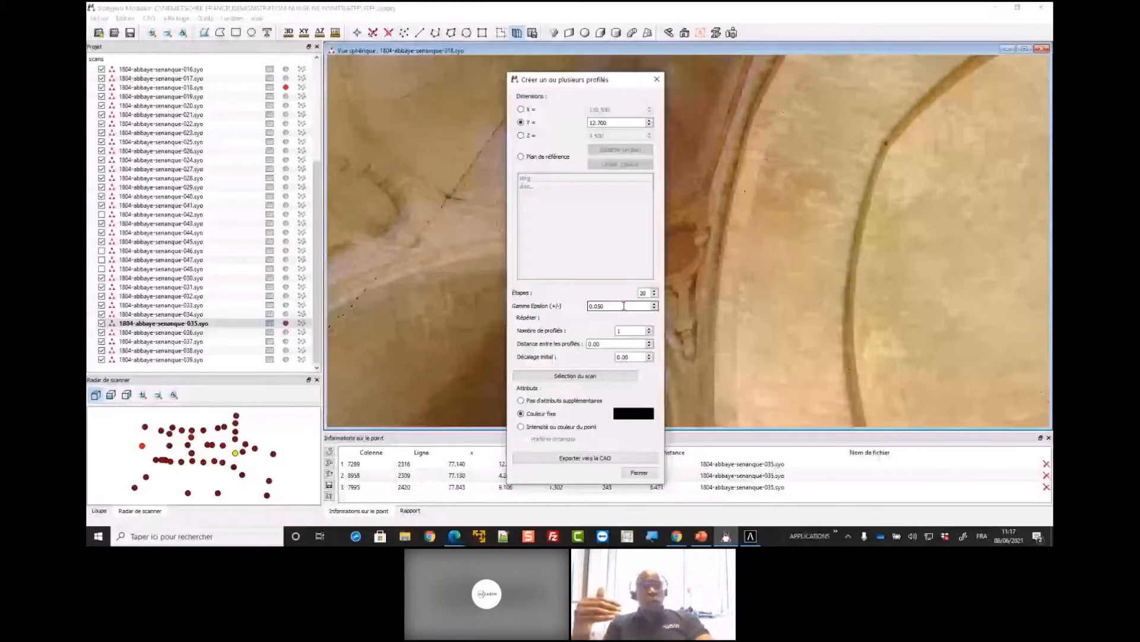
pyautogui.doubleClick(623, 306)
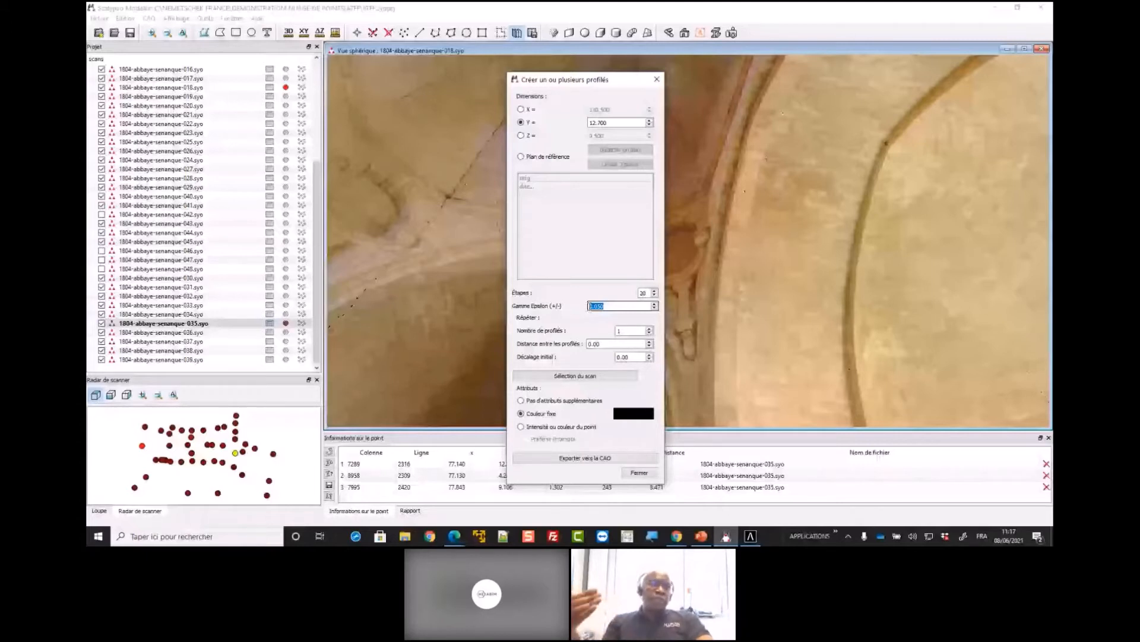
pyautogui.click(627, 331)
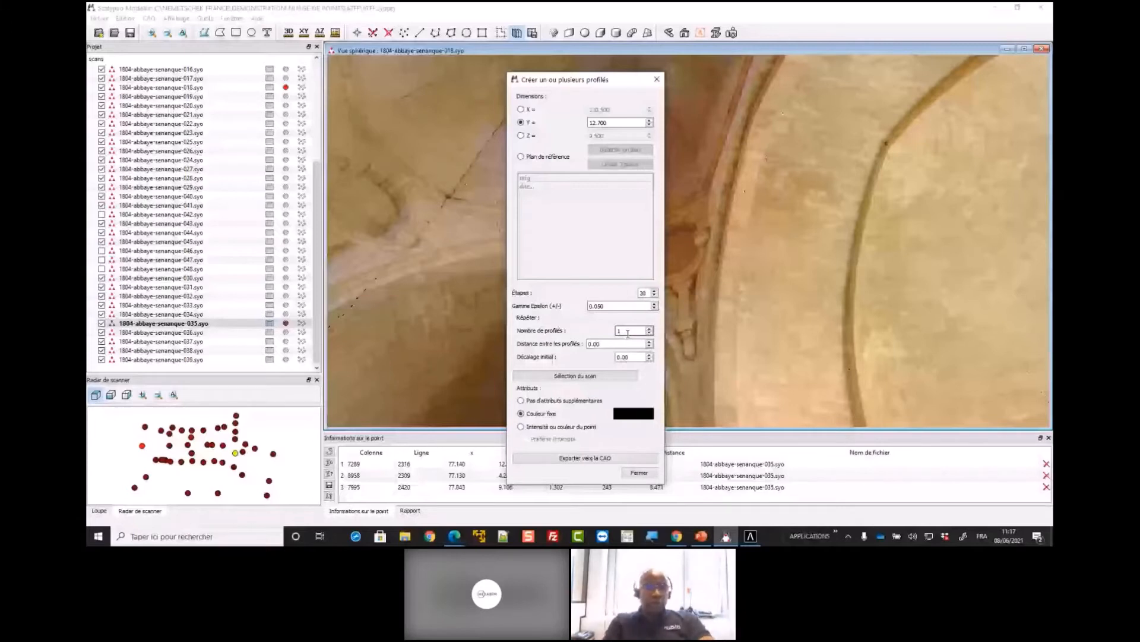
pyautogui.press('BackSpace')
pyautogui.write('5')
pyautogui.click(615, 343)
pyautogui.moveTo(614, 342); pyautogui.dragTo(564, 346)
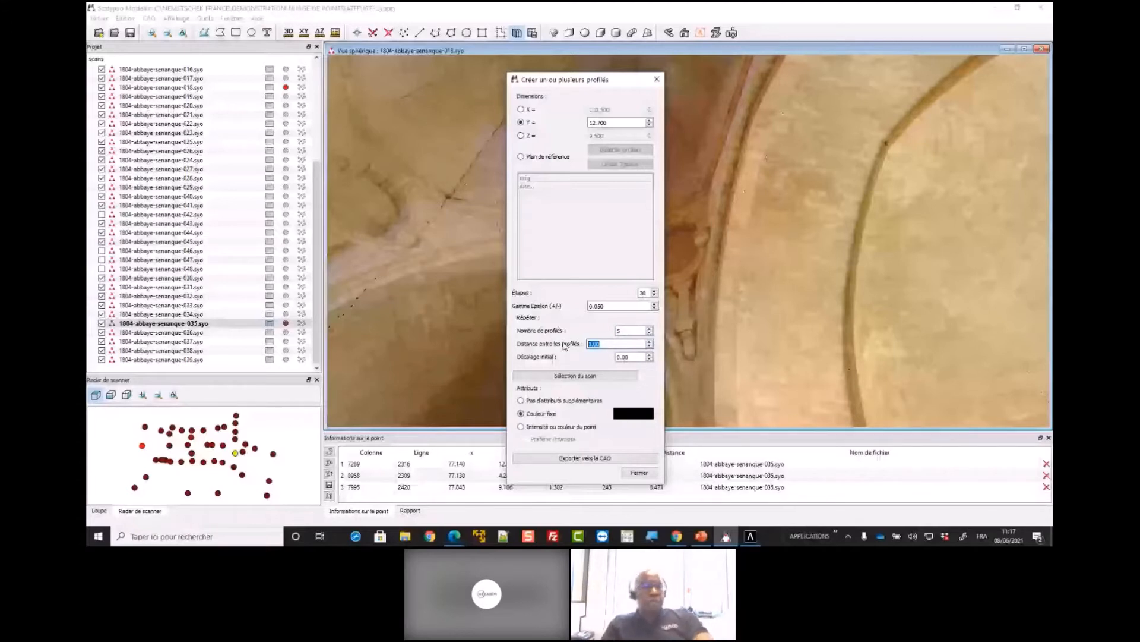
pyautogui.write('4.5')
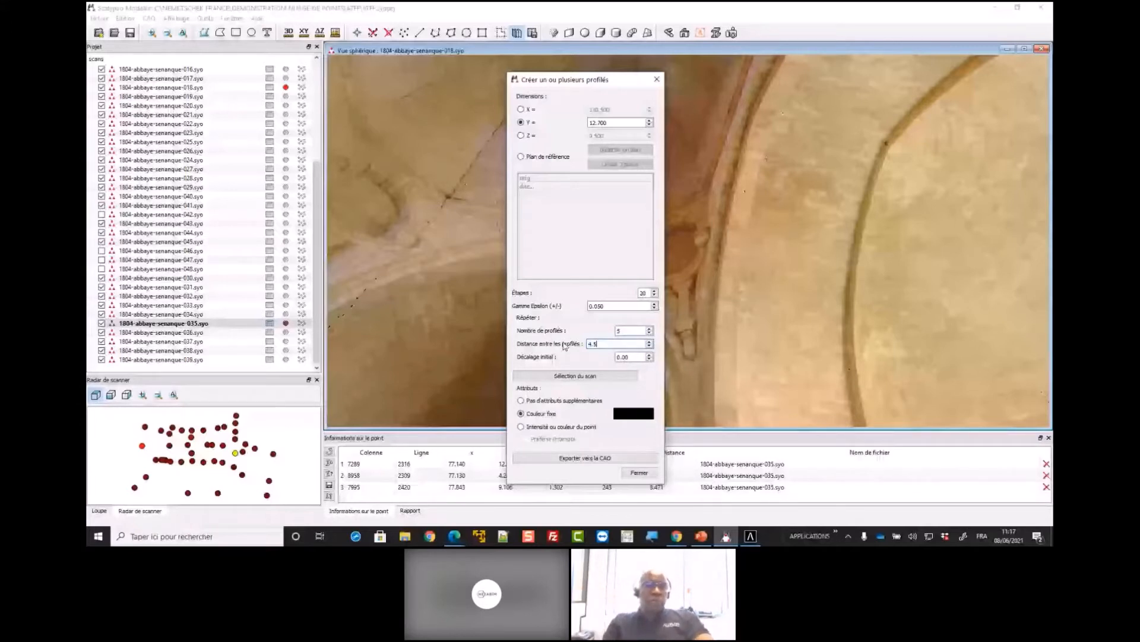
# Review the list of scans available for the profiles and confirm the scan selection
pyautogui.click(572, 374)
pyautogui.scroll(4, 521, 263)
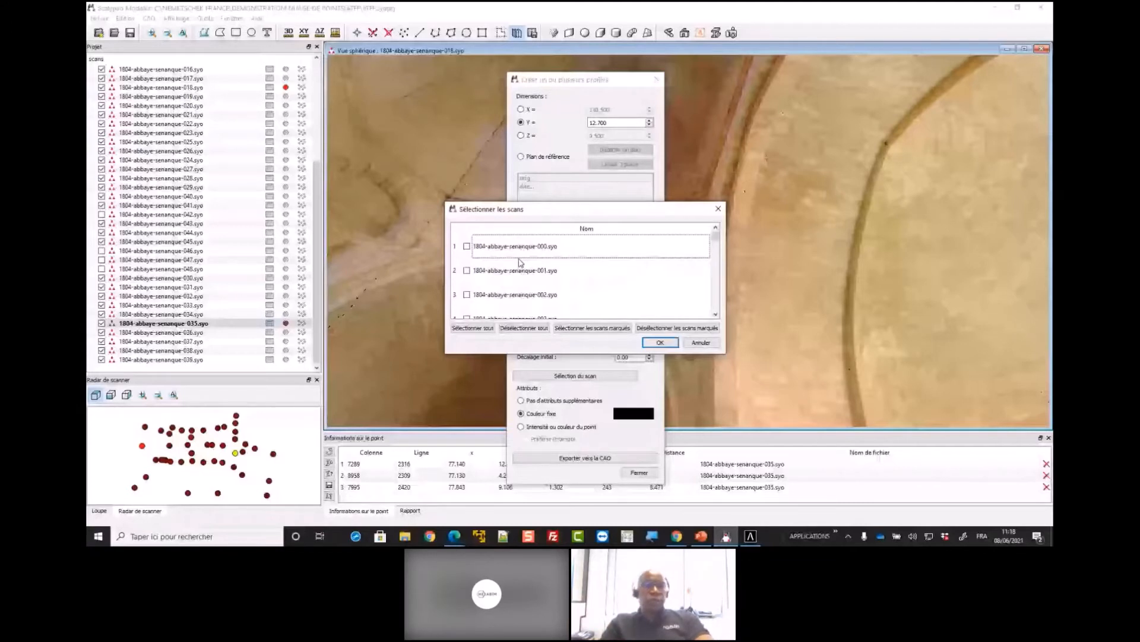
pyautogui.click(660, 342)
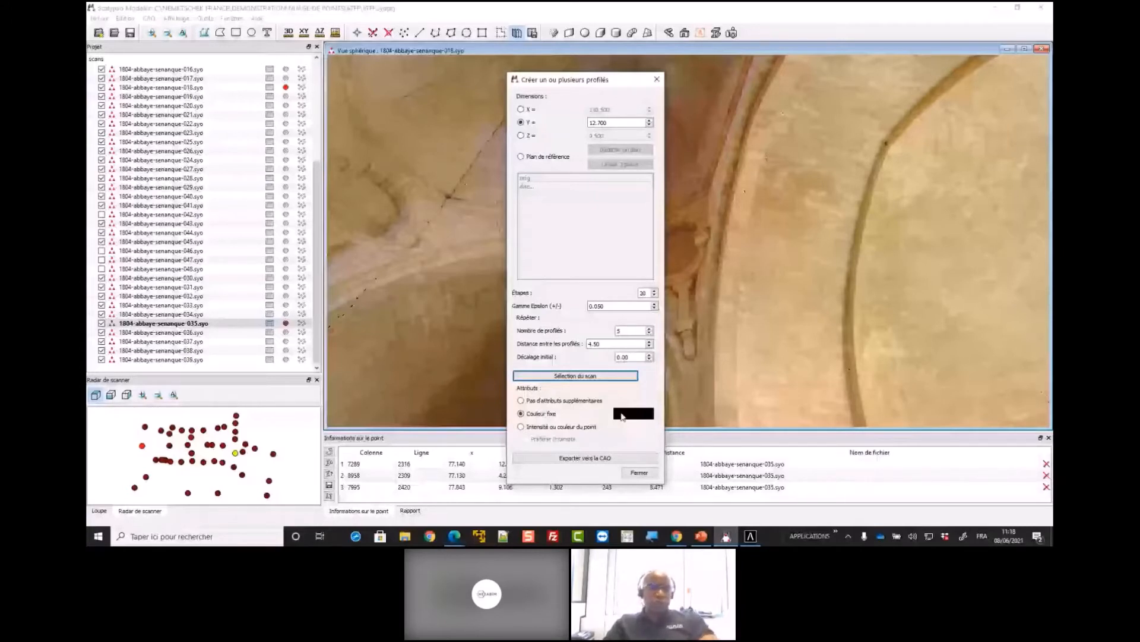
# Try the intensity or point colour attribute for the profiles, and go back to a fixed black colour
pyautogui.click(567, 427)
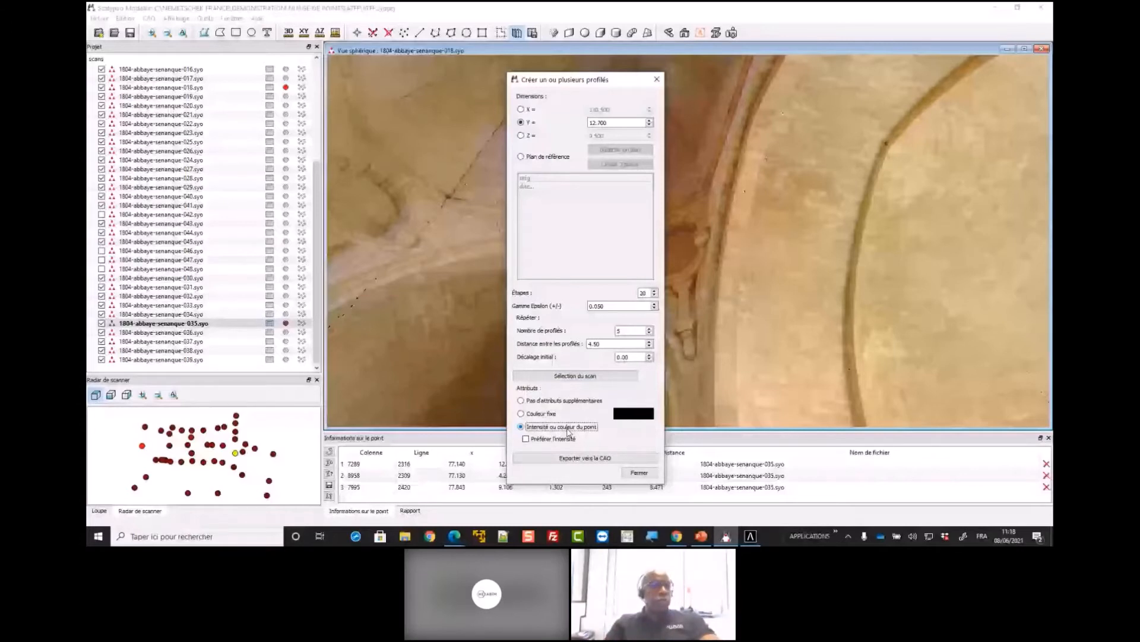
pyautogui.click(548, 414)
pyautogui.click(635, 416)
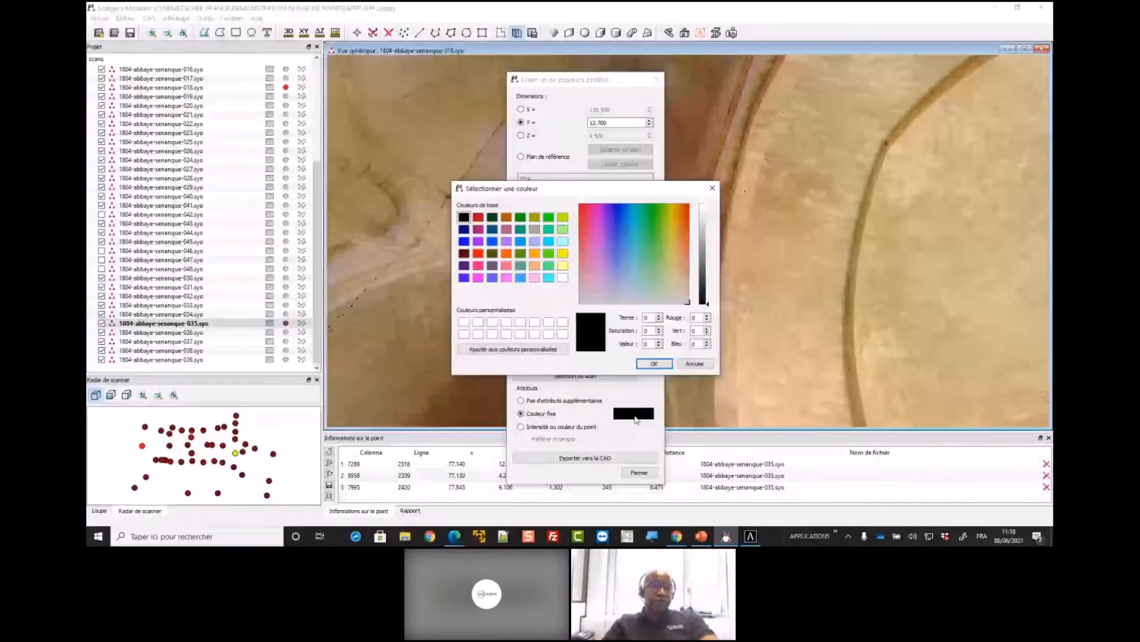
pyautogui.click(654, 364)
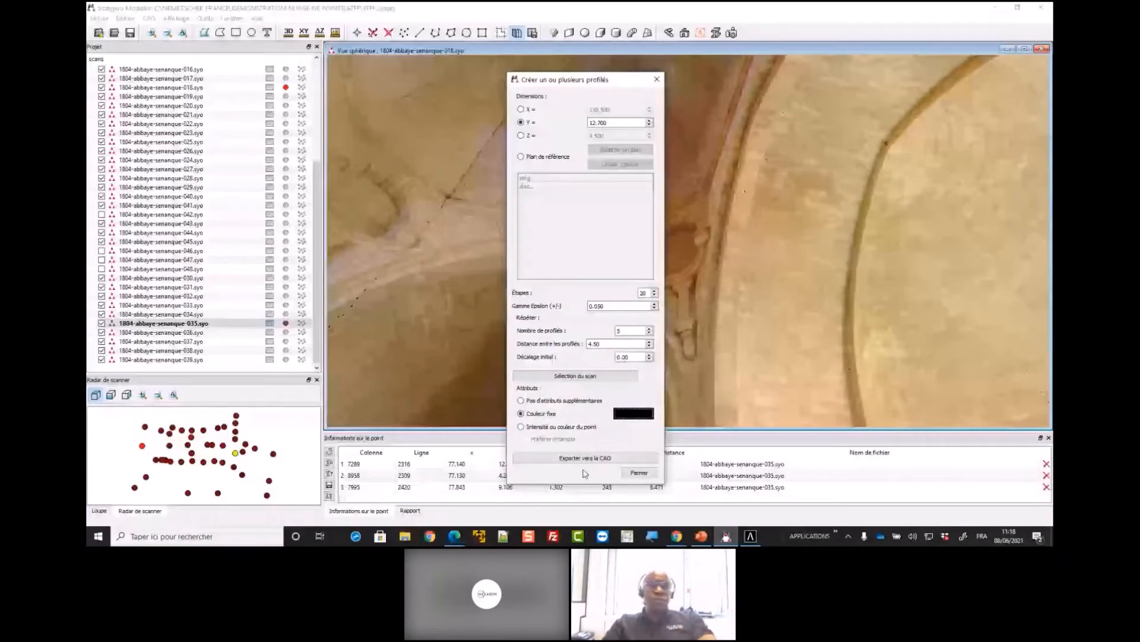
# Switch to Allplan, load the SCALYPSO favourite 01 - RESULTAT COUPE VUE EN PLAN.xml, and display the perspective view as line work
pyautogui.click(751, 536)
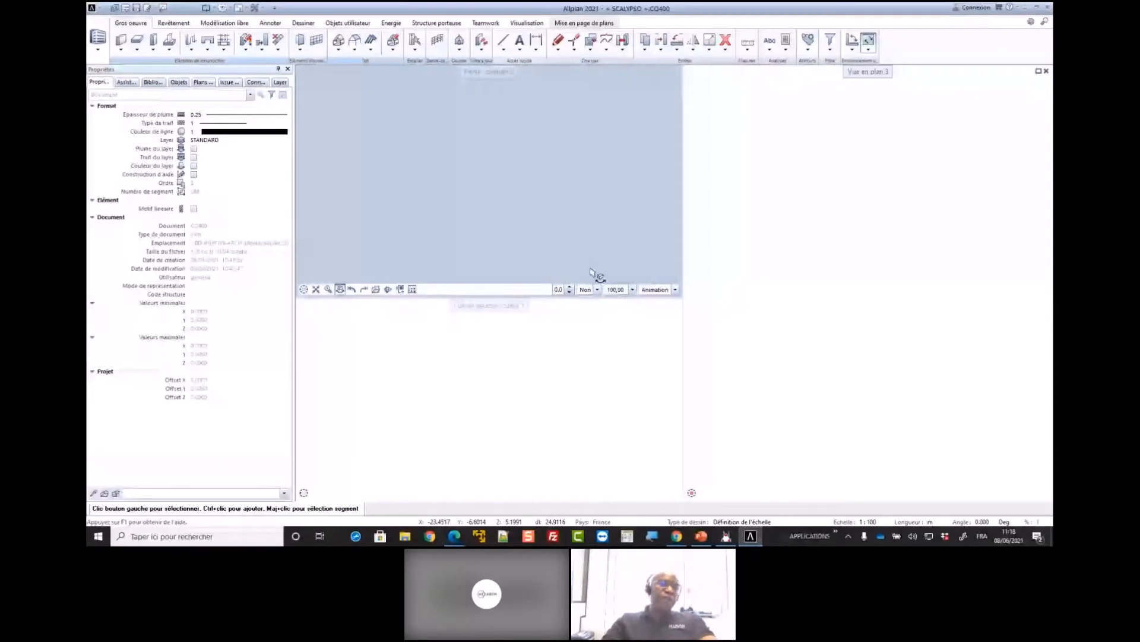
pyautogui.doubleClick(590, 269)
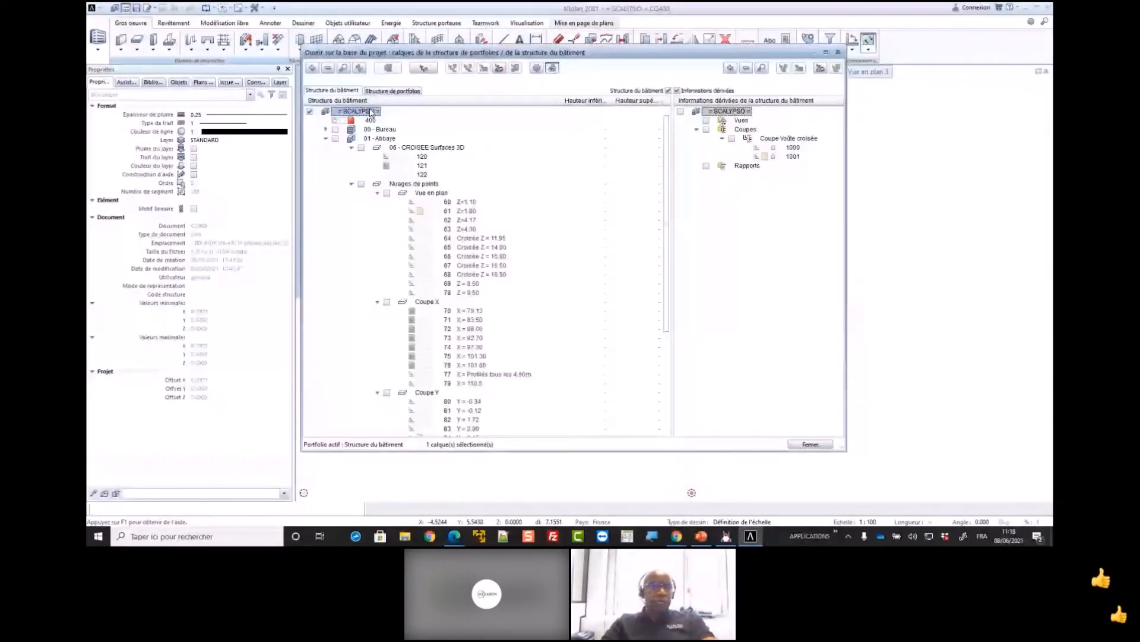
pyautogui.rightClick(370, 110)
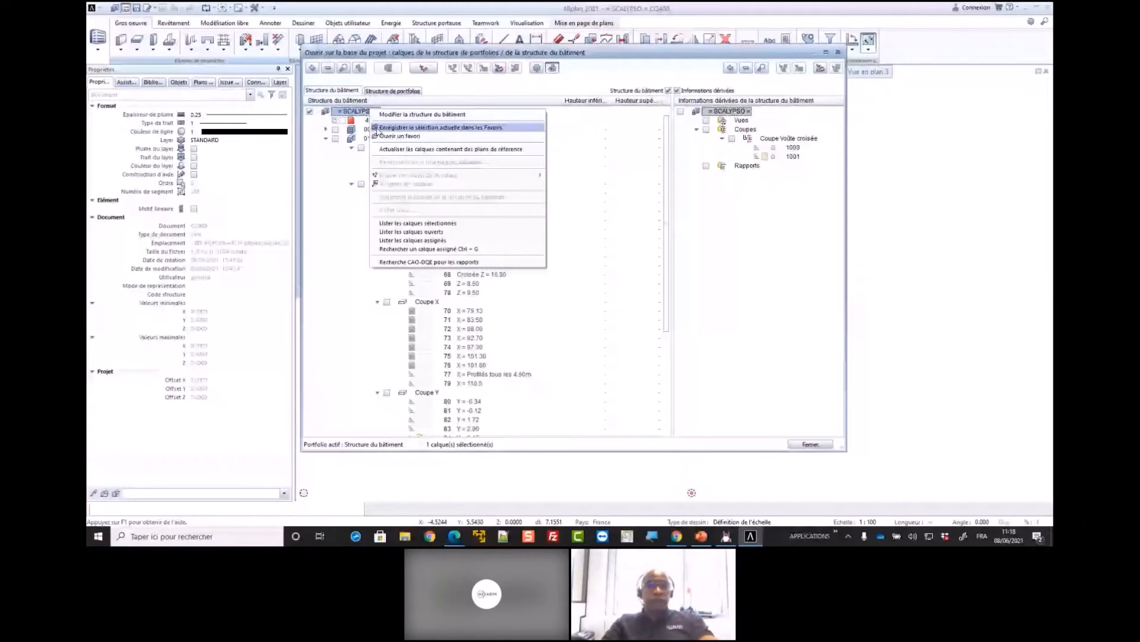
pyautogui.click(392, 136)
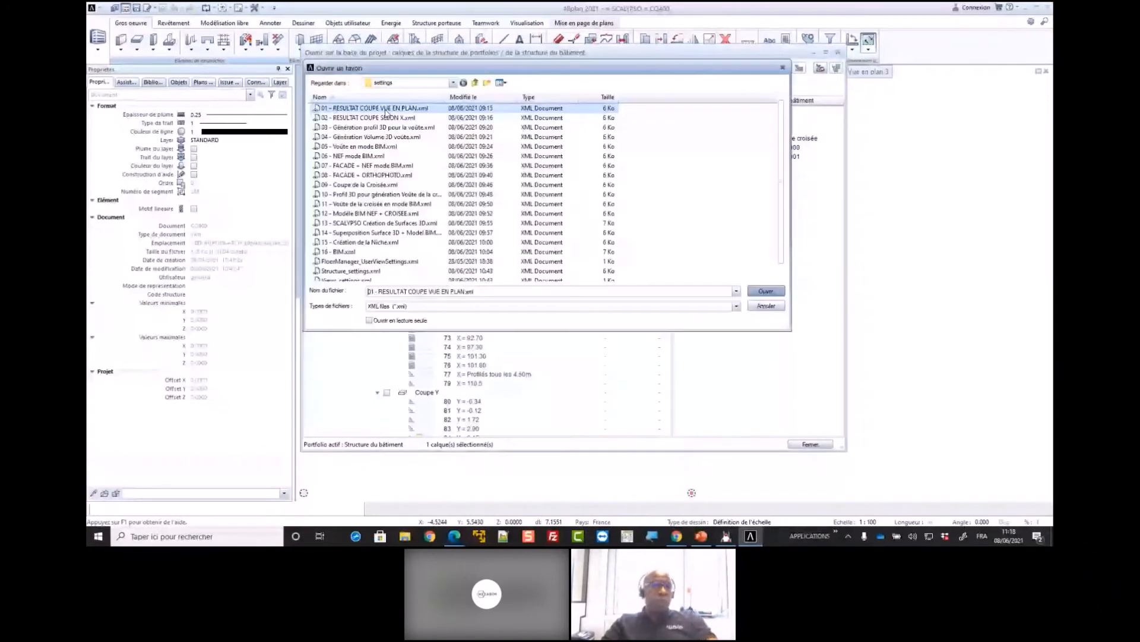
pyautogui.click(779, 294)
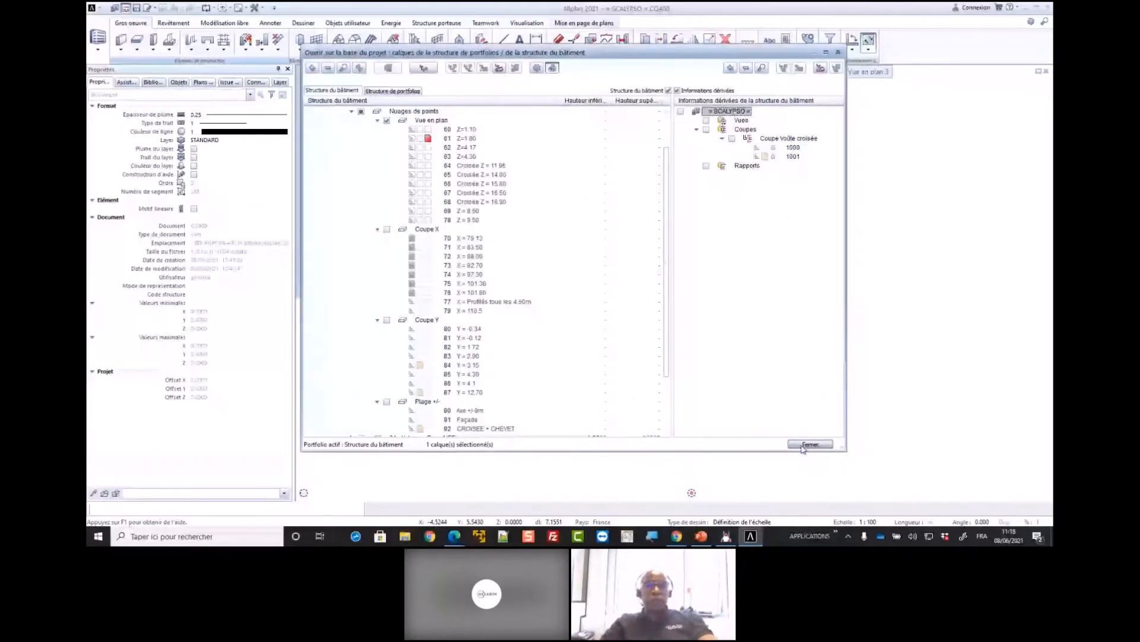
pyautogui.click(809, 445)
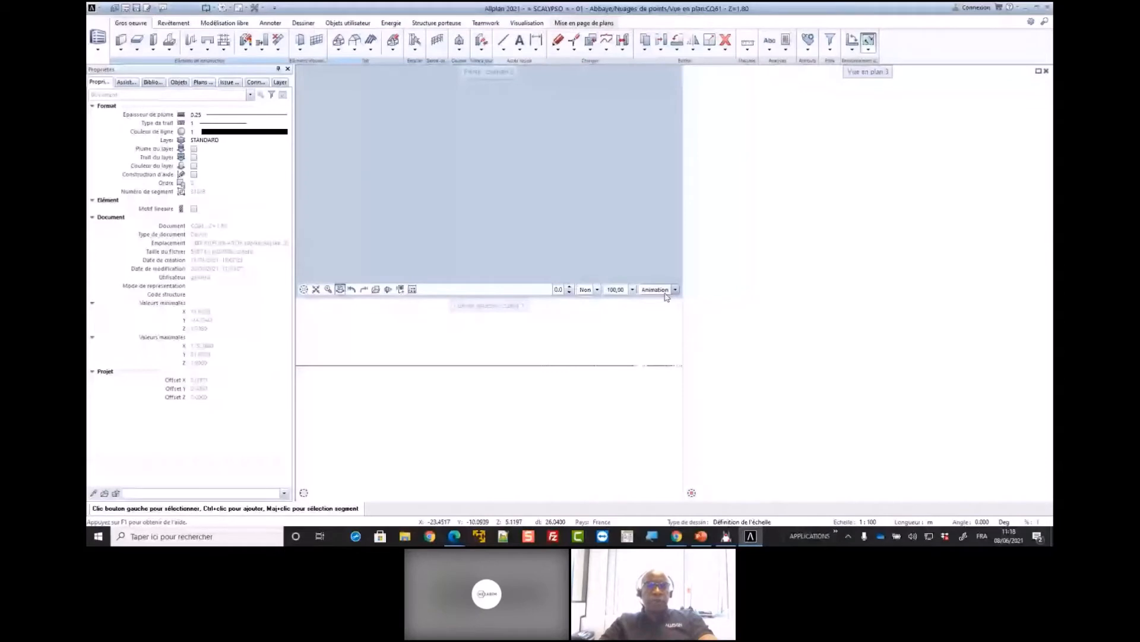
pyautogui.click(666, 290)
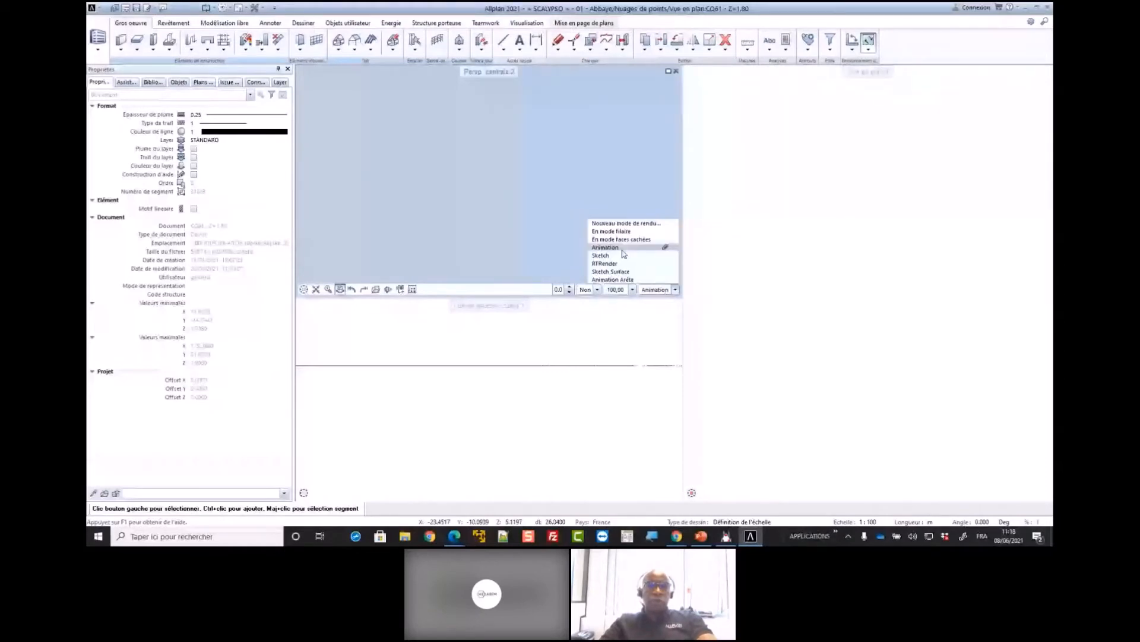
pyautogui.click(622, 248)
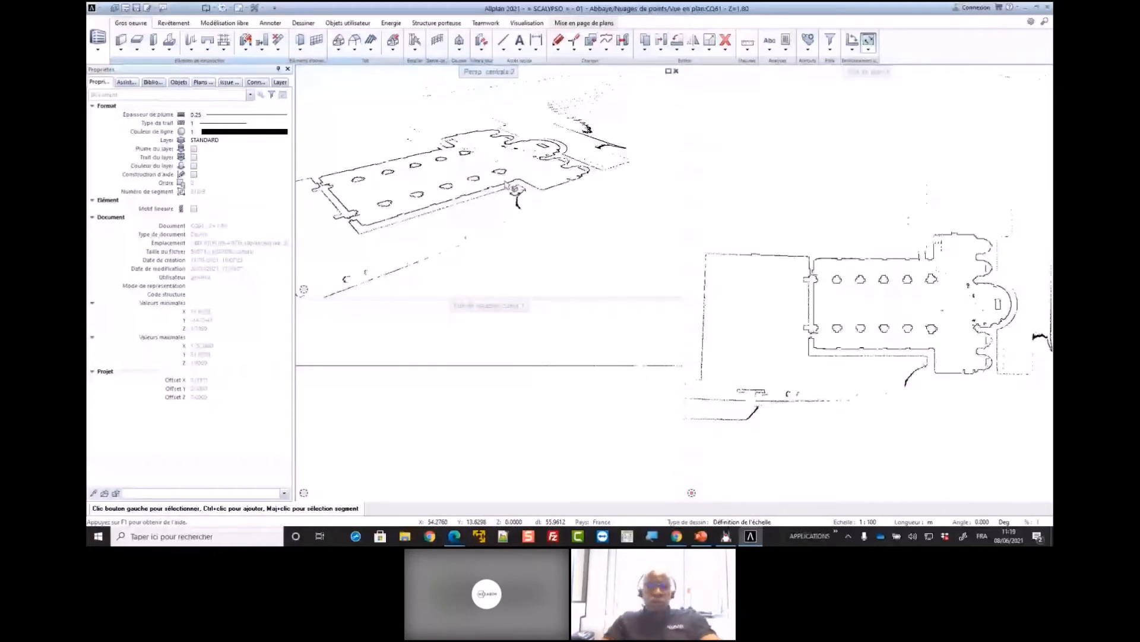
# Examine the point density of the exported plan section, from the individual points along a pillar's contour to its whole outline
pyautogui.moveTo(962, 329); pyautogui.dragTo(895, 313, button='middle')
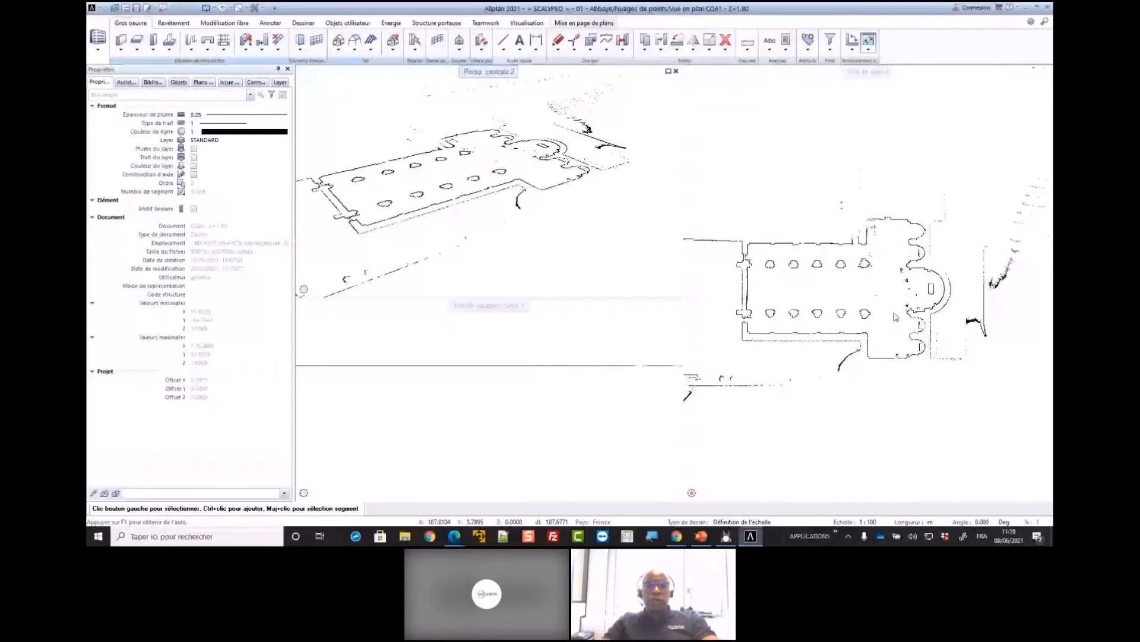
pyautogui.scroll(5, 882, 226)
pyautogui.scroll(3, 881, 231)
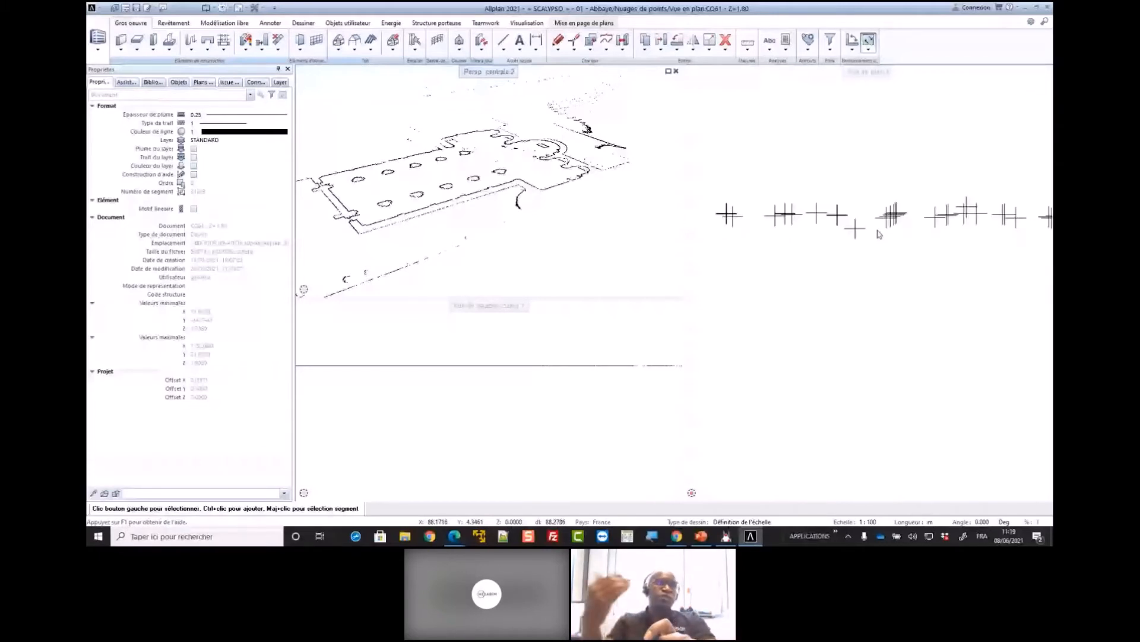
pyautogui.scroll(-2, 879, 234)
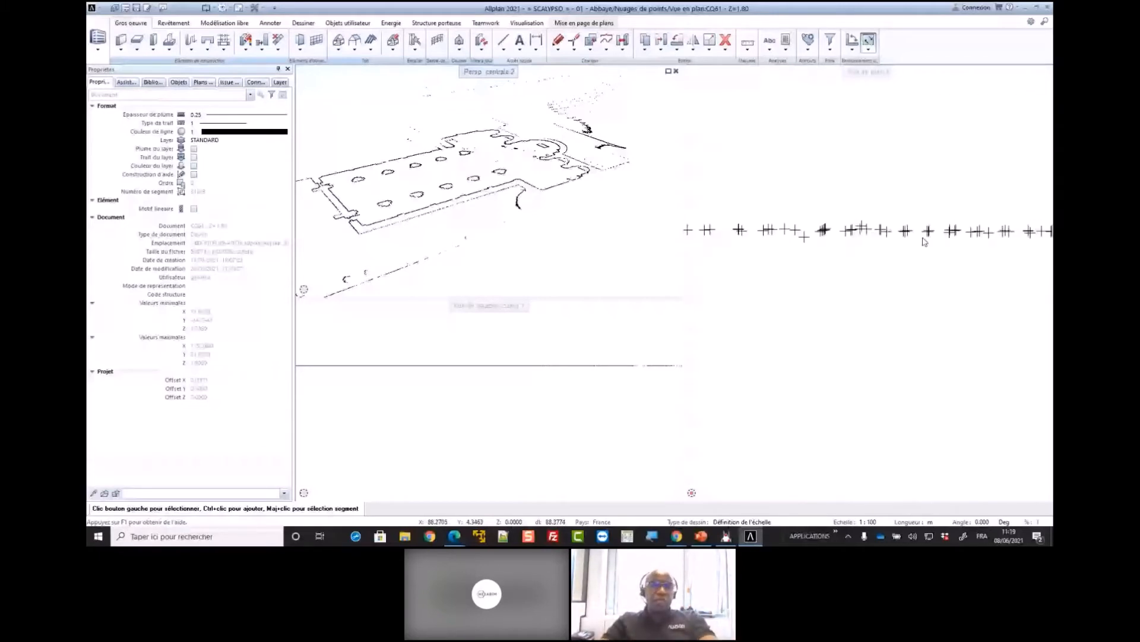
pyautogui.scroll(-2, 857, 242)
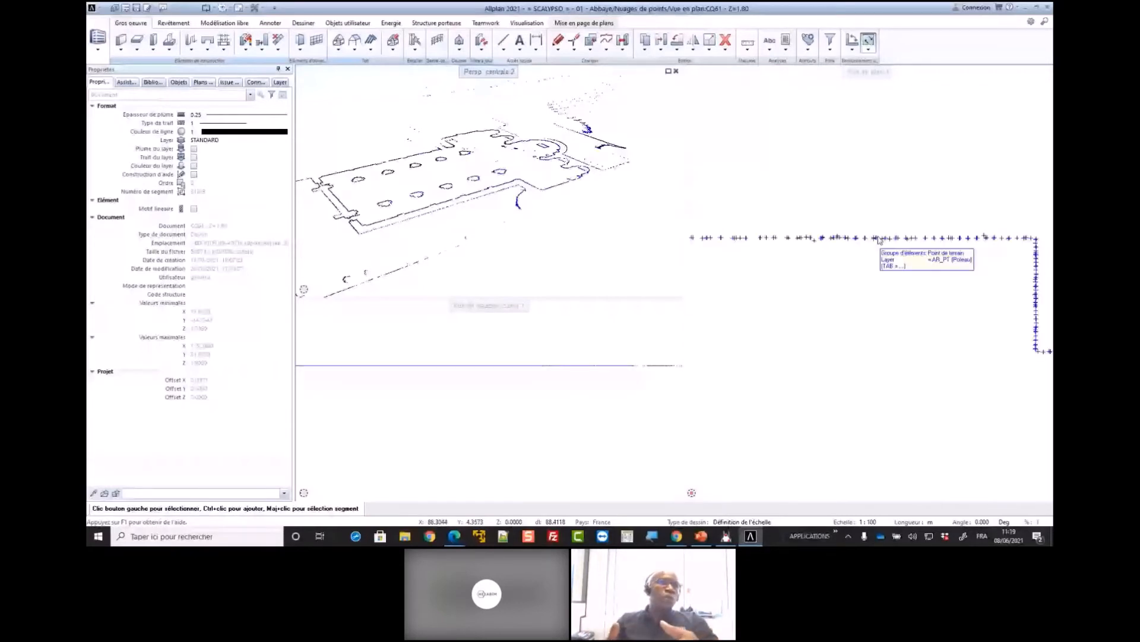
pyautogui.scroll(3, 872, 245)
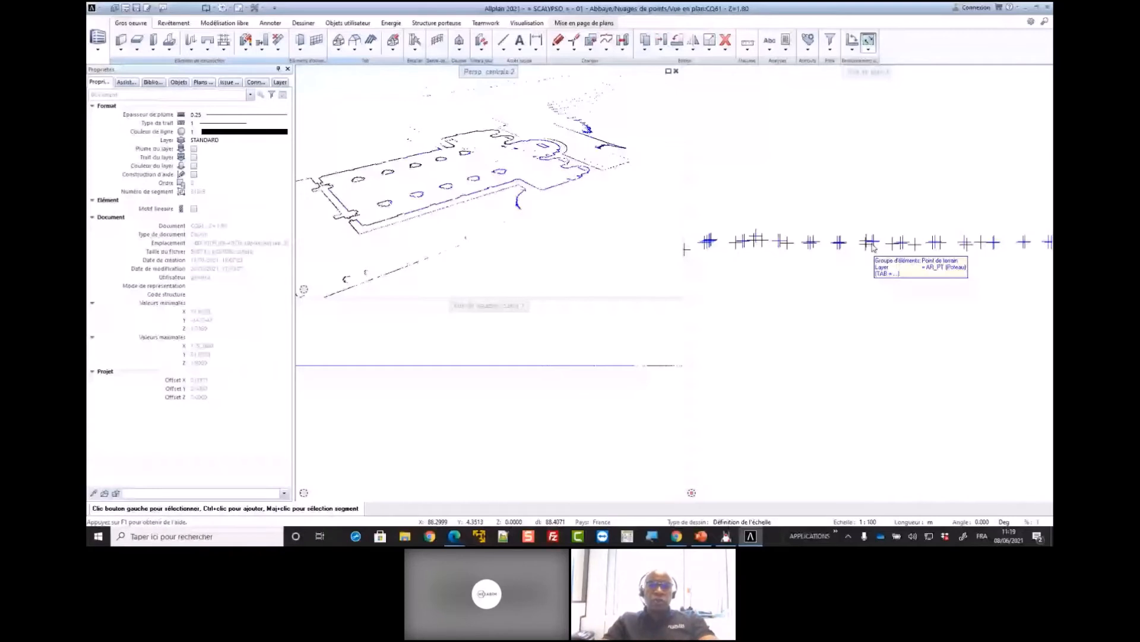
pyautogui.scroll(-4, 873, 248)
pyautogui.scroll(3, 972, 284)
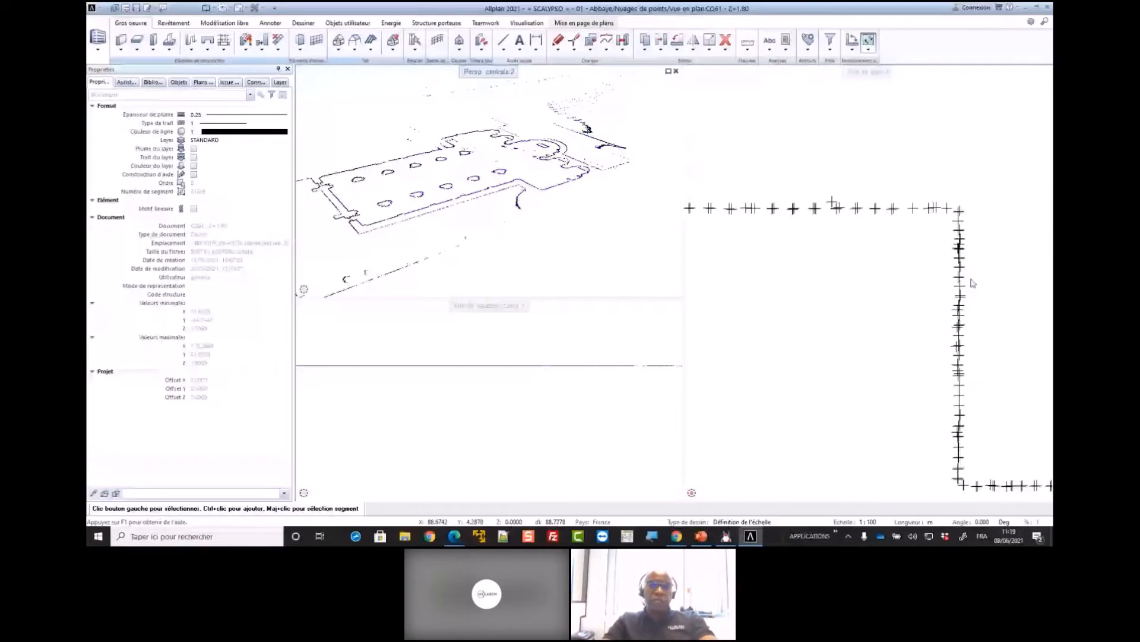
pyautogui.scroll(2, 973, 284)
pyautogui.scroll(-1, 927, 246)
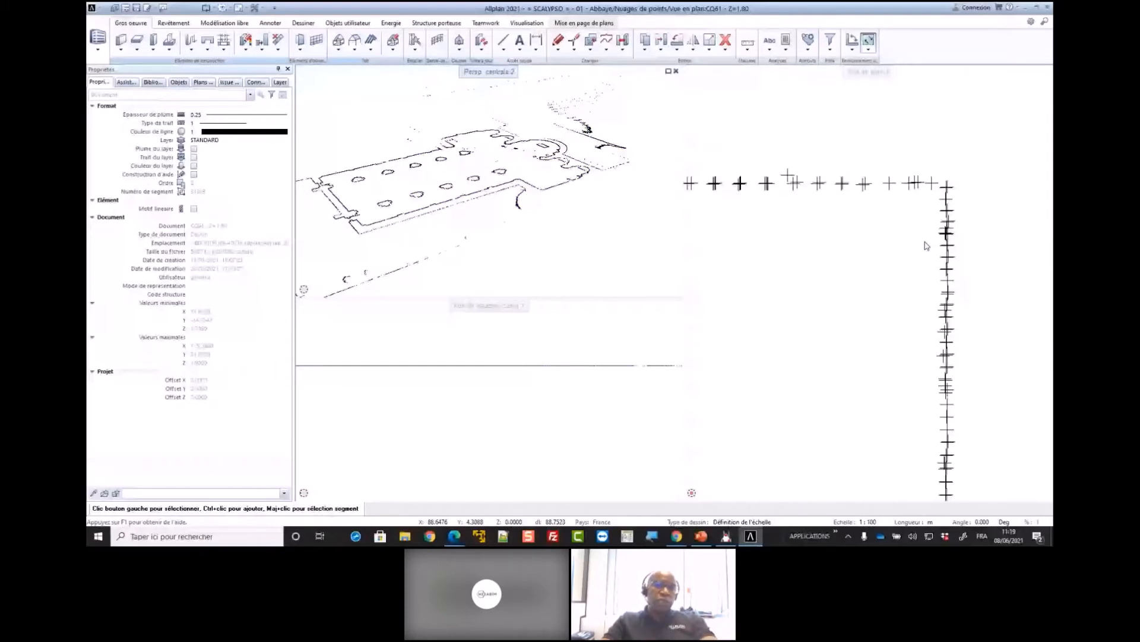
pyautogui.scroll(-3, 915, 245)
pyautogui.scroll(-3, 906, 250)
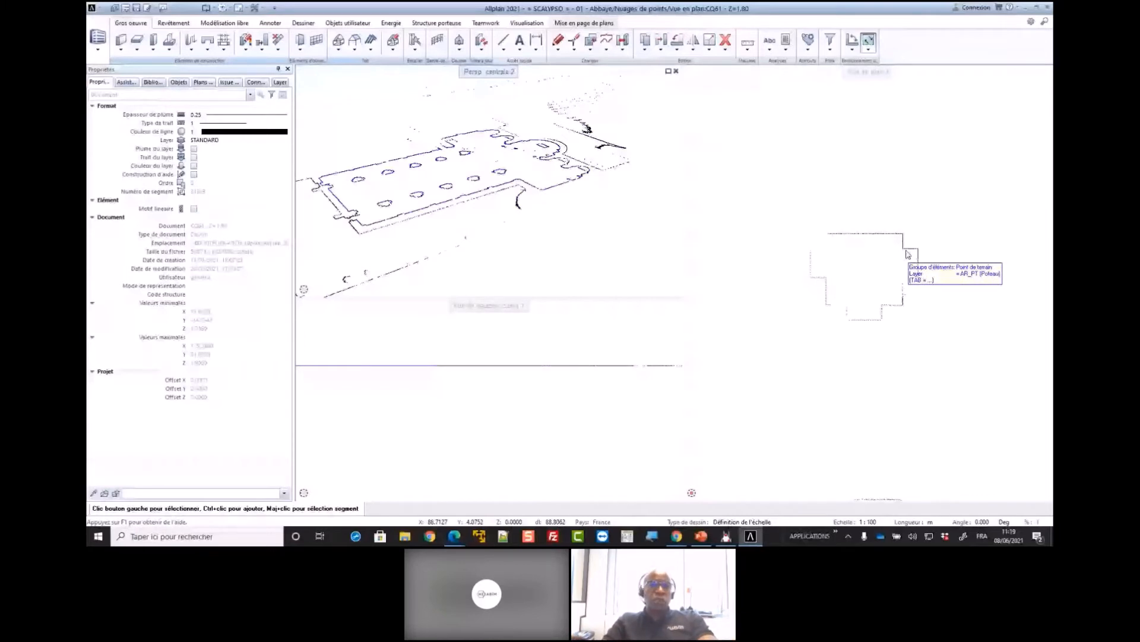
pyautogui.scroll(-5, 850, 291)
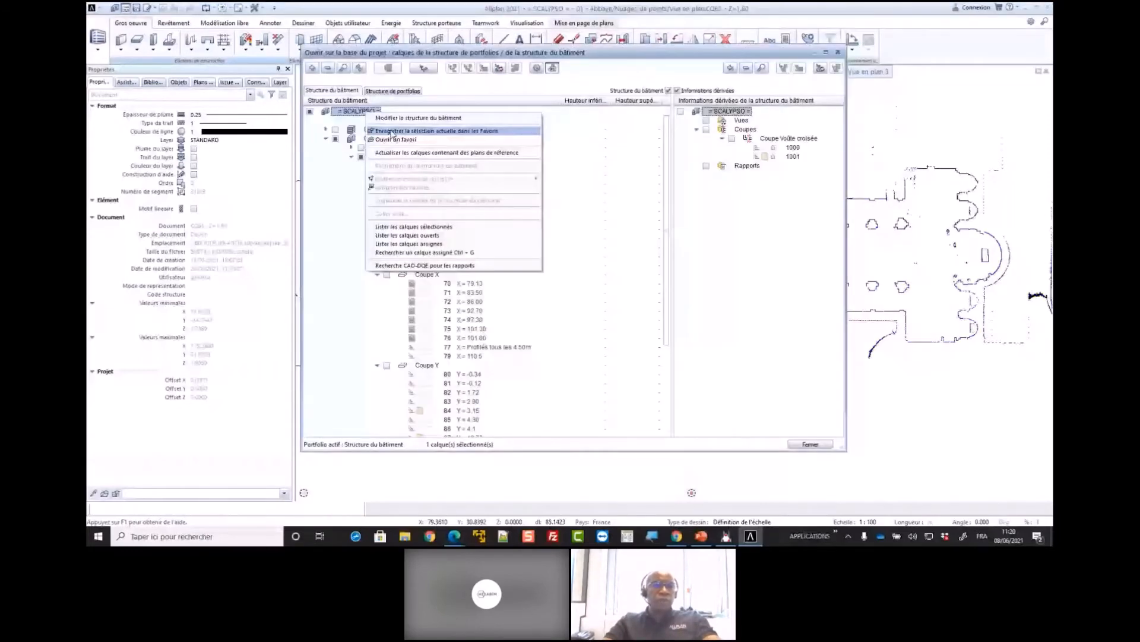
# Load the favourite 02 - RESULTAT COUPE SELON X.xml to open the Coupe X section layers with the plan section
pyautogui.click(392, 139)
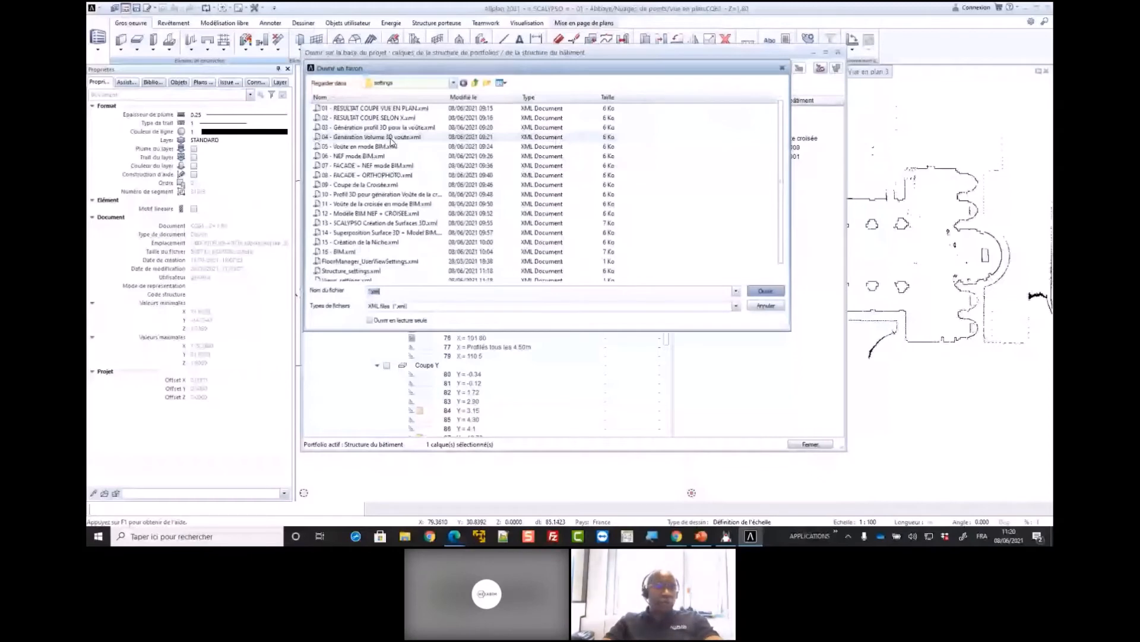
pyautogui.doubleClick(392, 139)
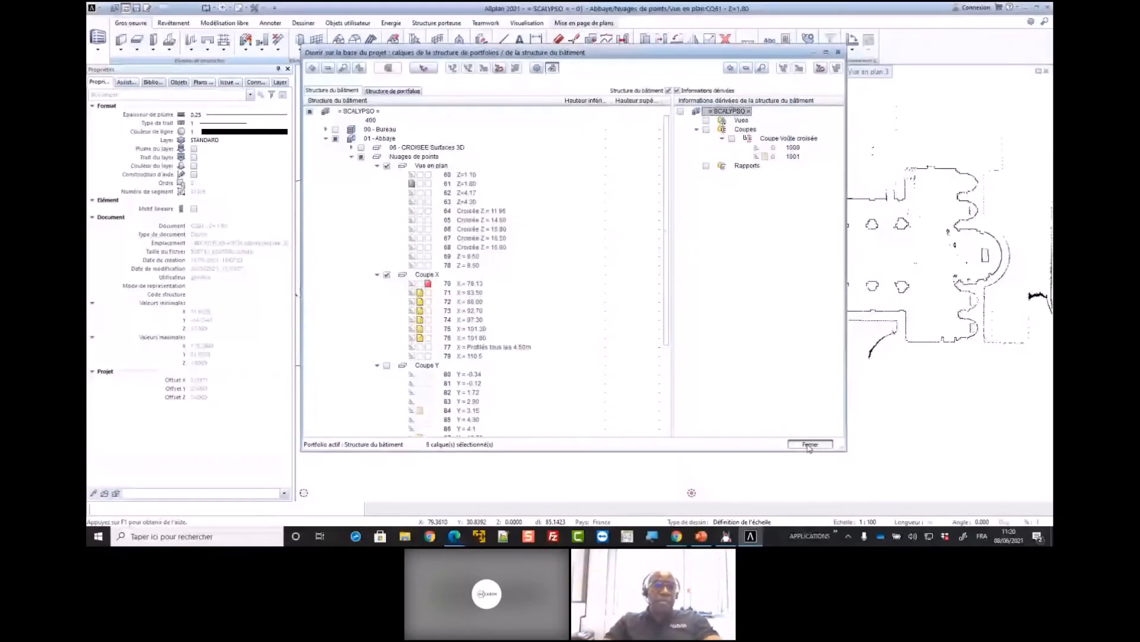
pyautogui.click(809, 445)
# Examine the X sections in perspective and elevation, from the nave vault's apex to the side aisle arch
pyautogui.moveTo(489, 216); pyautogui.dragTo(563, 168, button='middle')
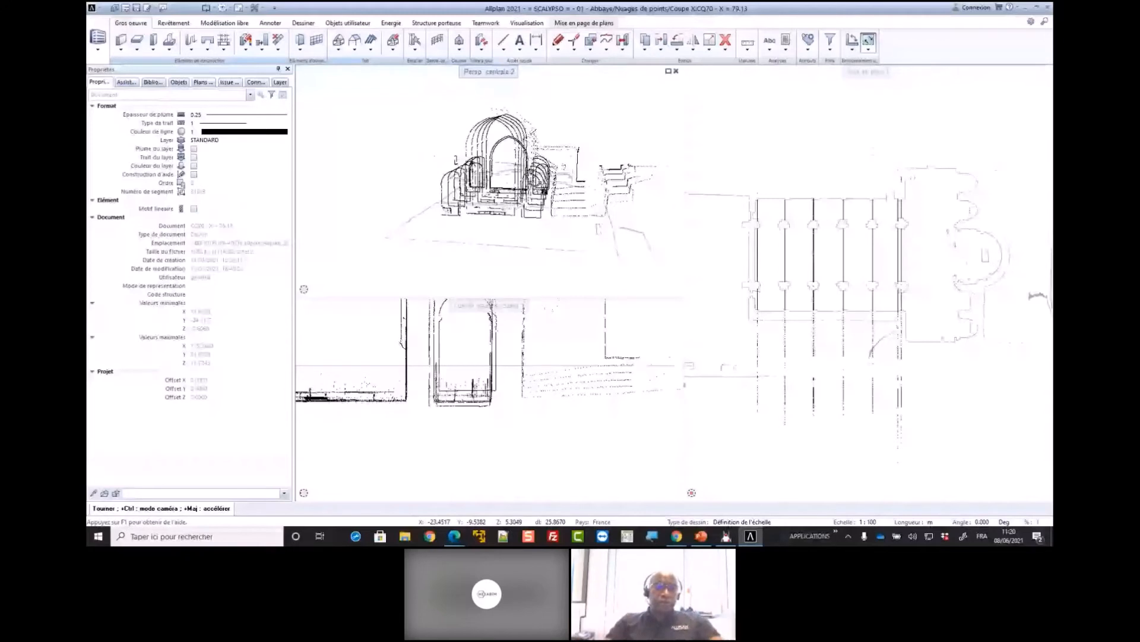
pyautogui.middleClick(456, 345)
pyautogui.middleClick(456, 345)
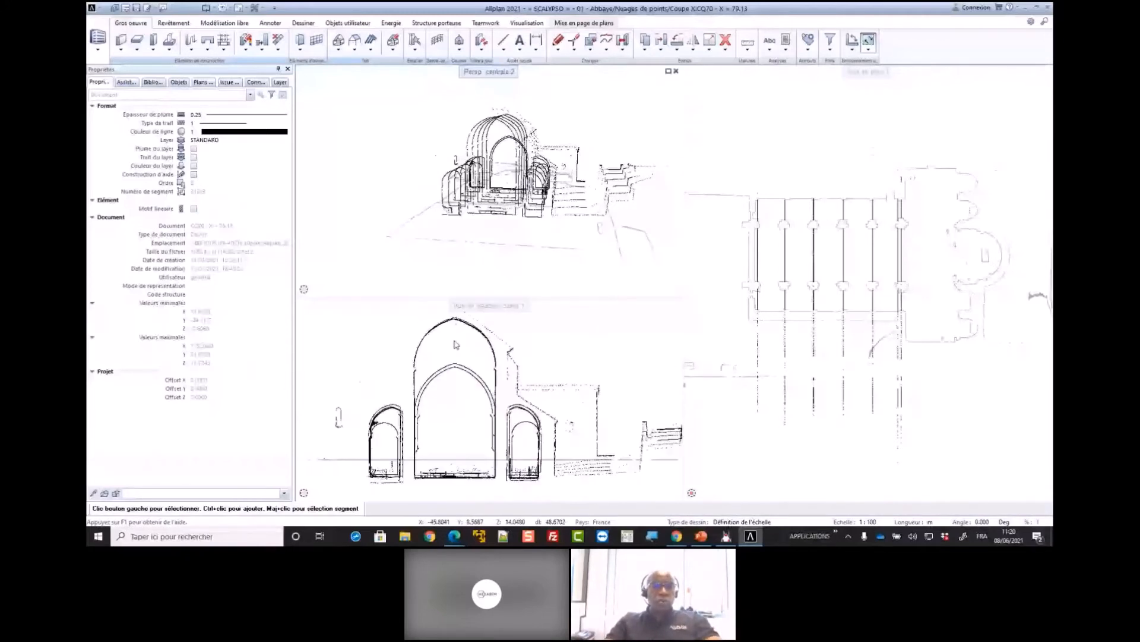
pyautogui.scroll(-1, 455, 339)
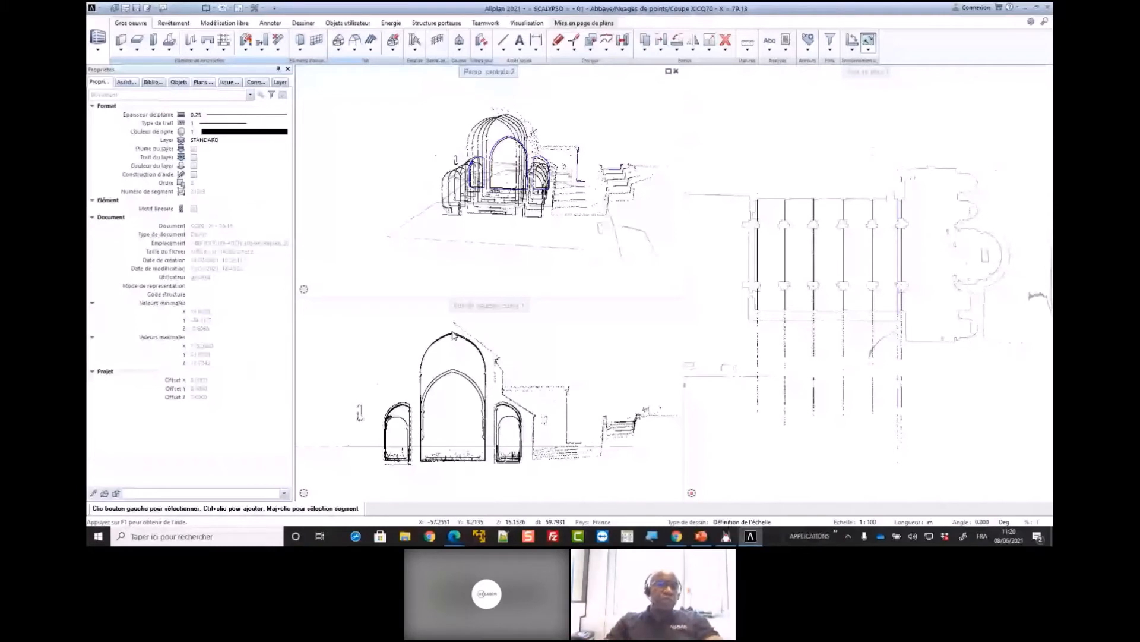
pyautogui.scroll(3, 485, 363)
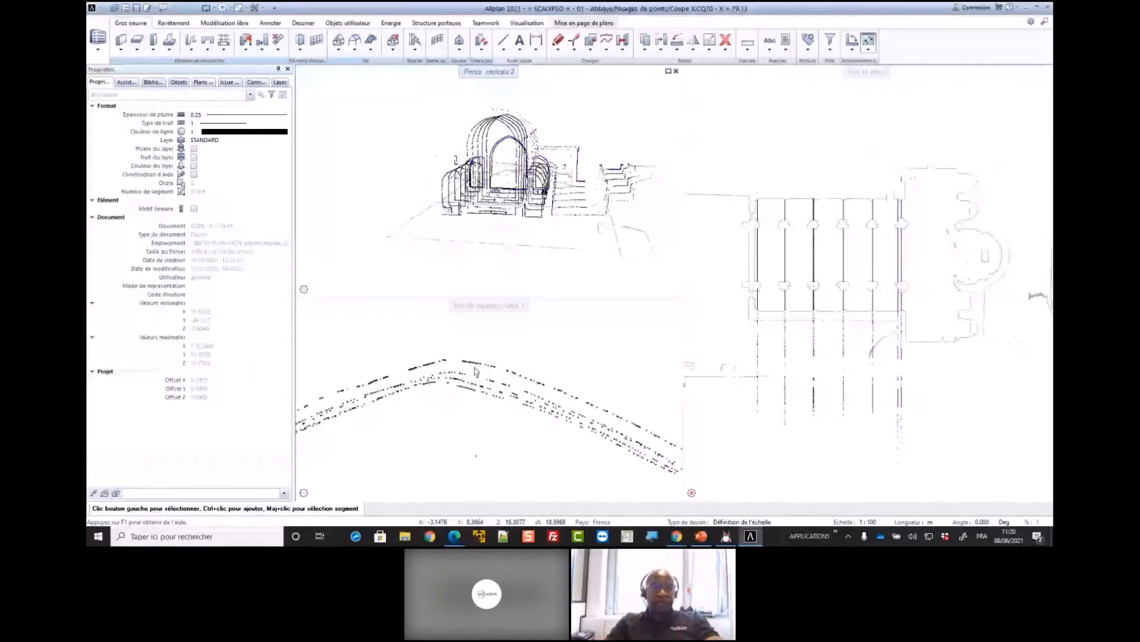
pyautogui.scroll(-3, 475, 371)
pyautogui.scroll(3, 537, 461)
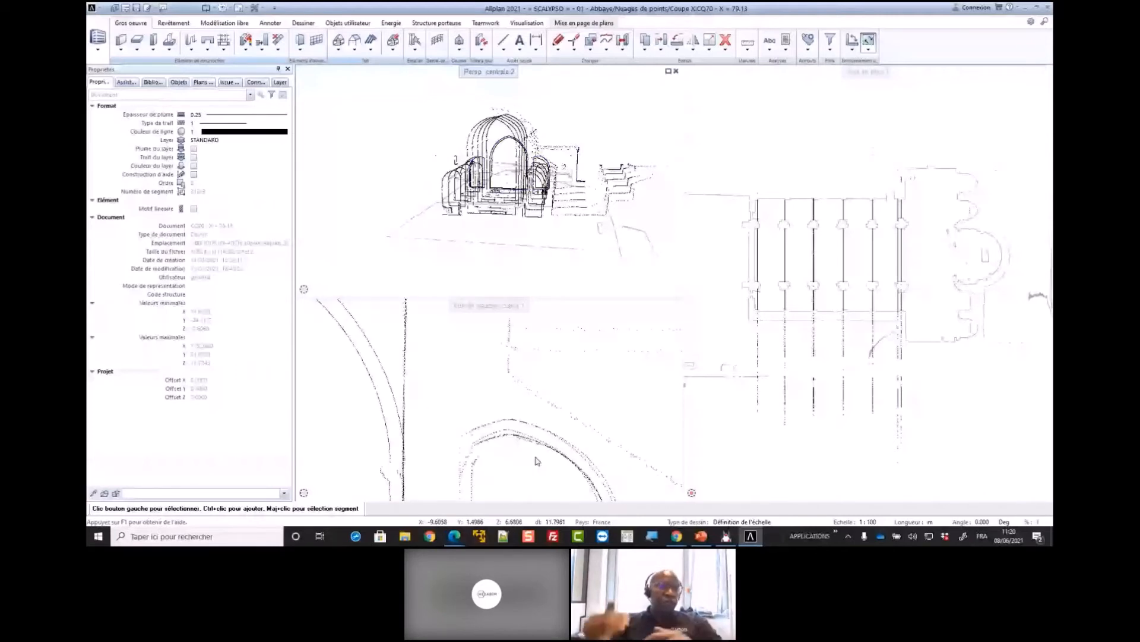
# Examine the X section point contours in elevation around the pointed nave arch and the side aisle arches
pyautogui.scroll(1, 490, 432)
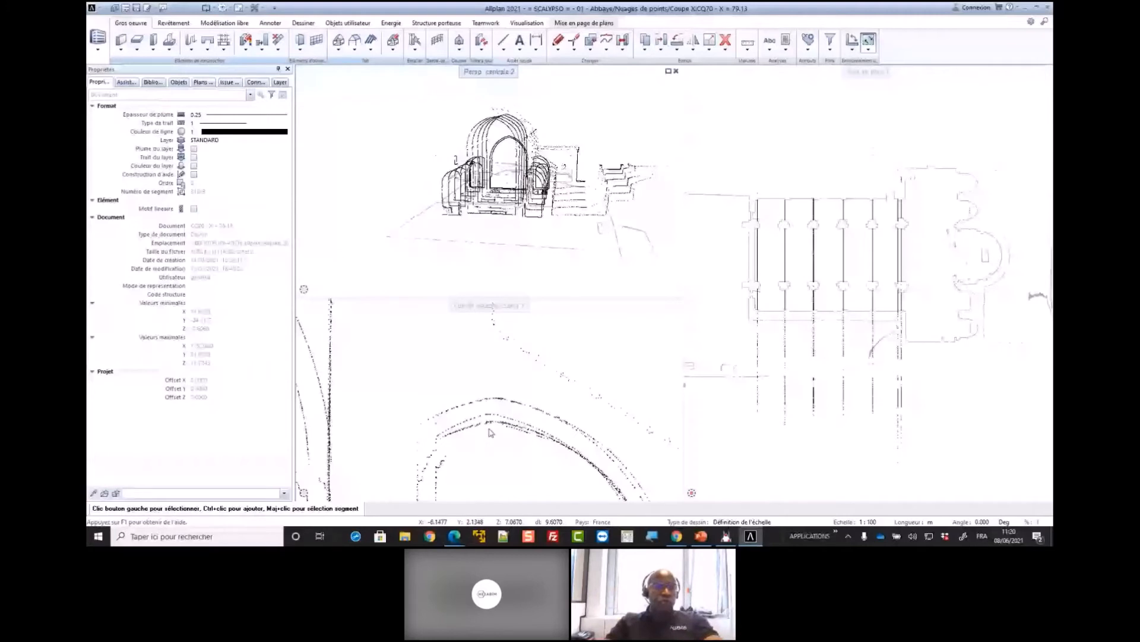
pyautogui.scroll(-5, 527, 396)
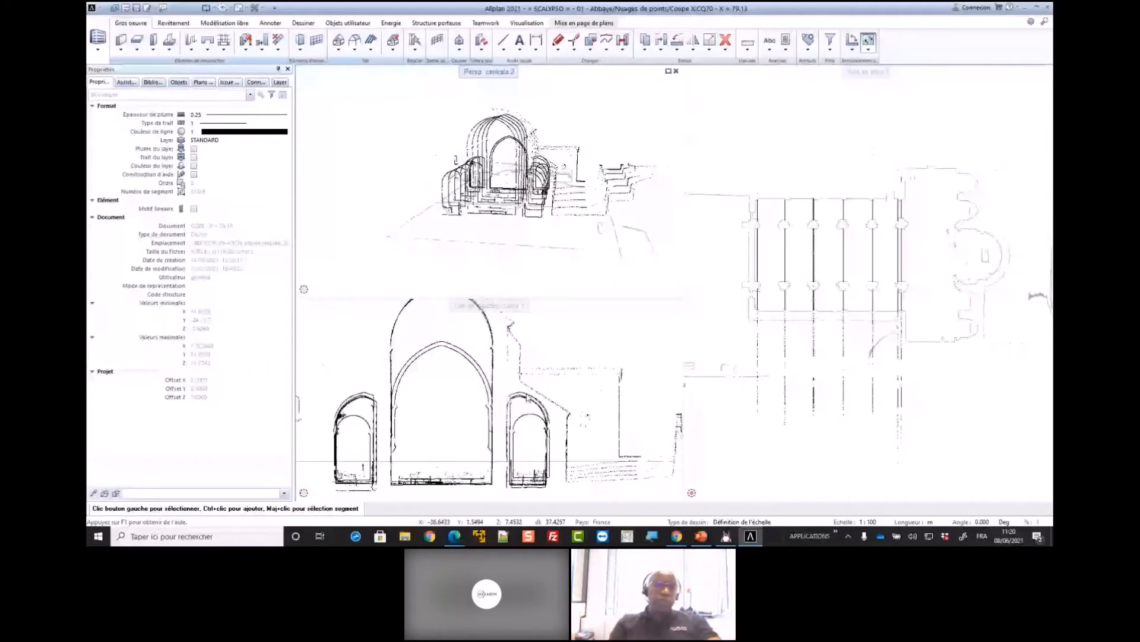
pyautogui.scroll(4, 423, 408)
pyautogui.scroll(-2, 399, 394)
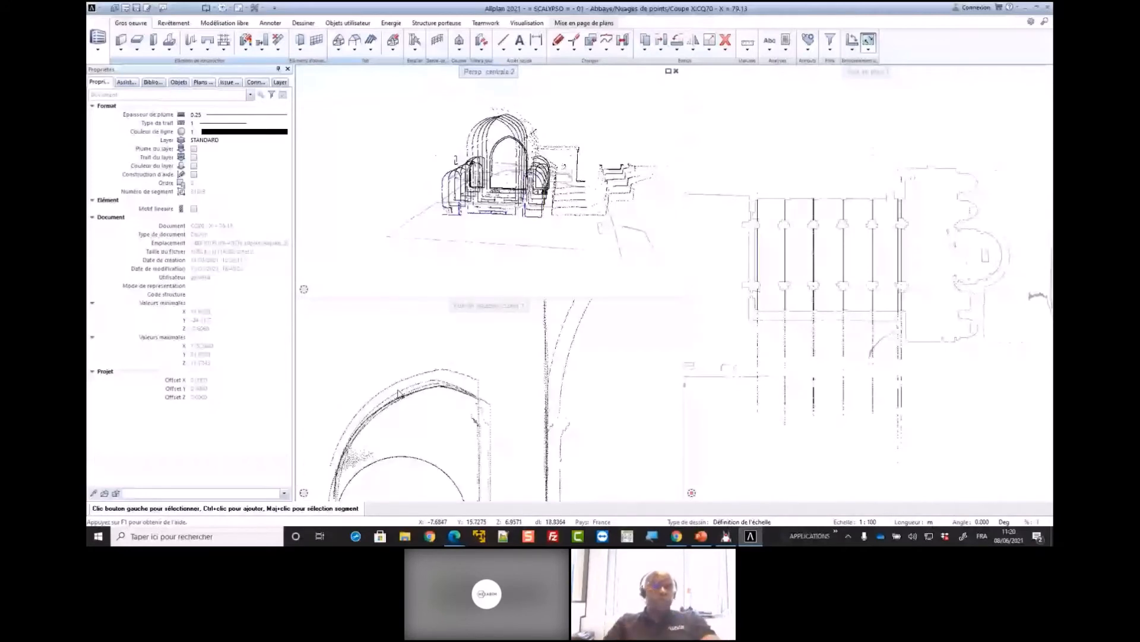
pyautogui.scroll(-3, 563, 442)
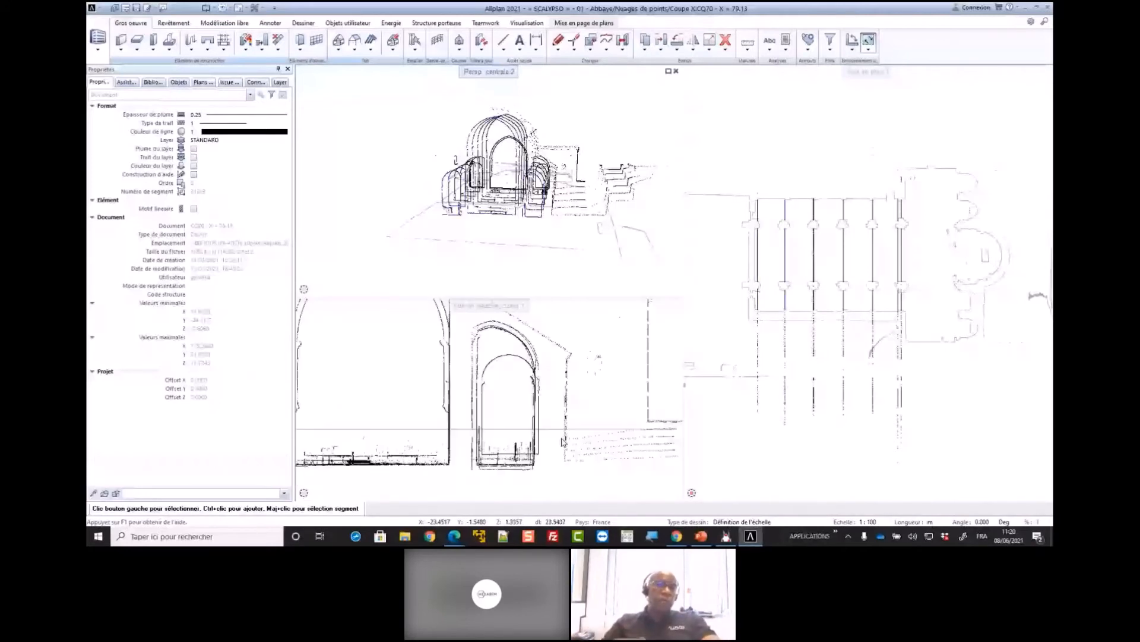
pyautogui.scroll(1, 562, 441)
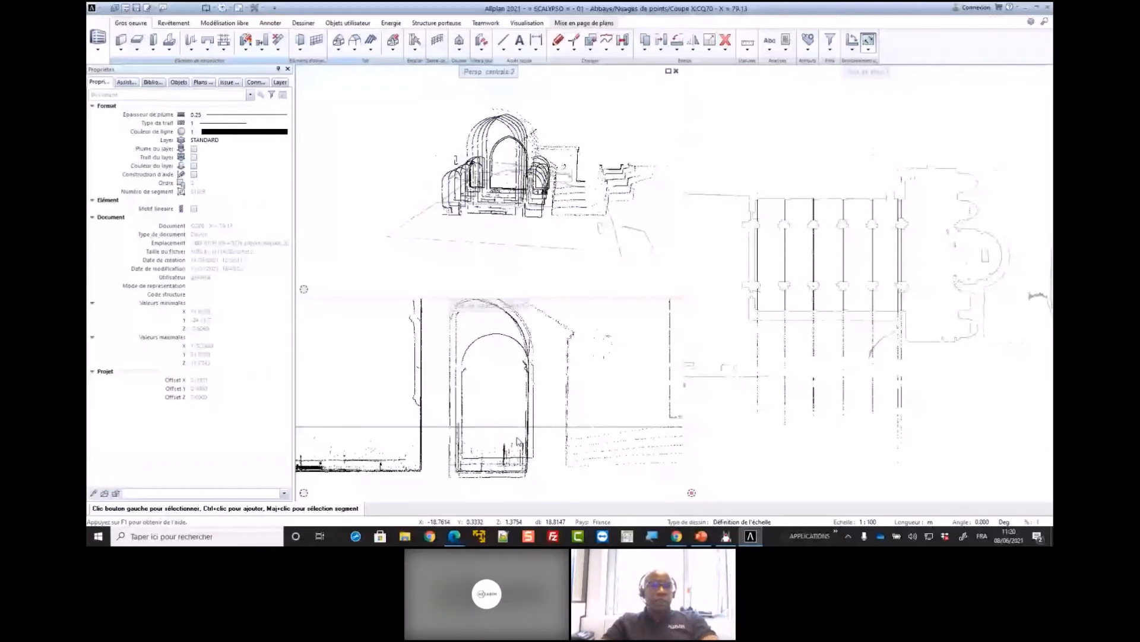
# Load the favourite 03 - Génération profil 3D pour la voûte.xml to open the nave vault profiles over the X sections
pyautogui.click(126, 8)
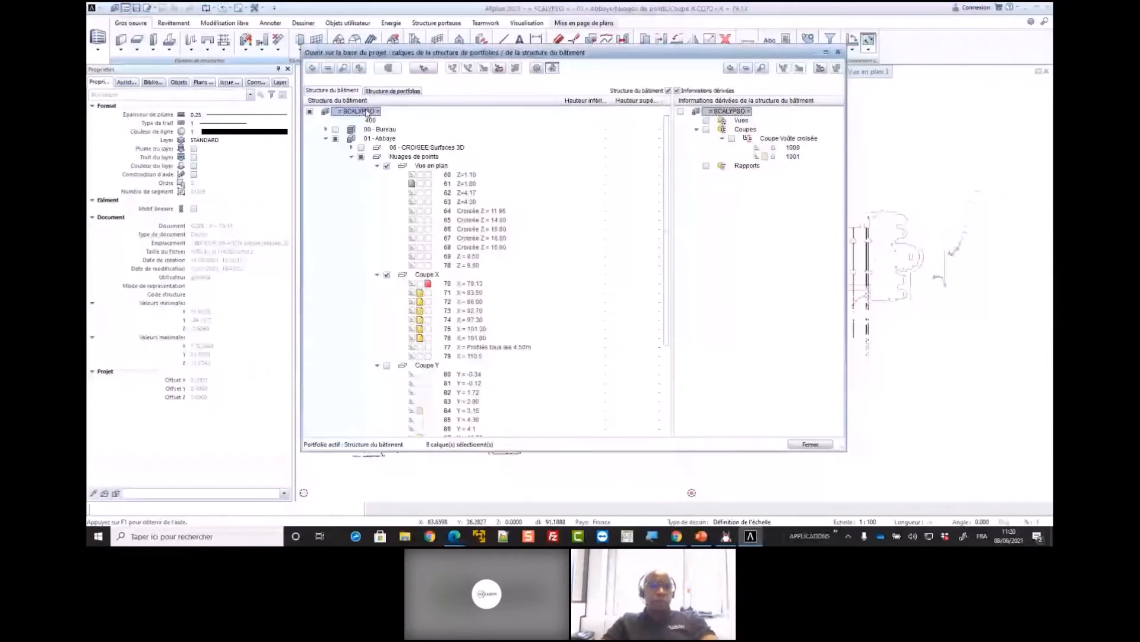
pyautogui.rightClick(366, 112)
pyautogui.click(397, 137)
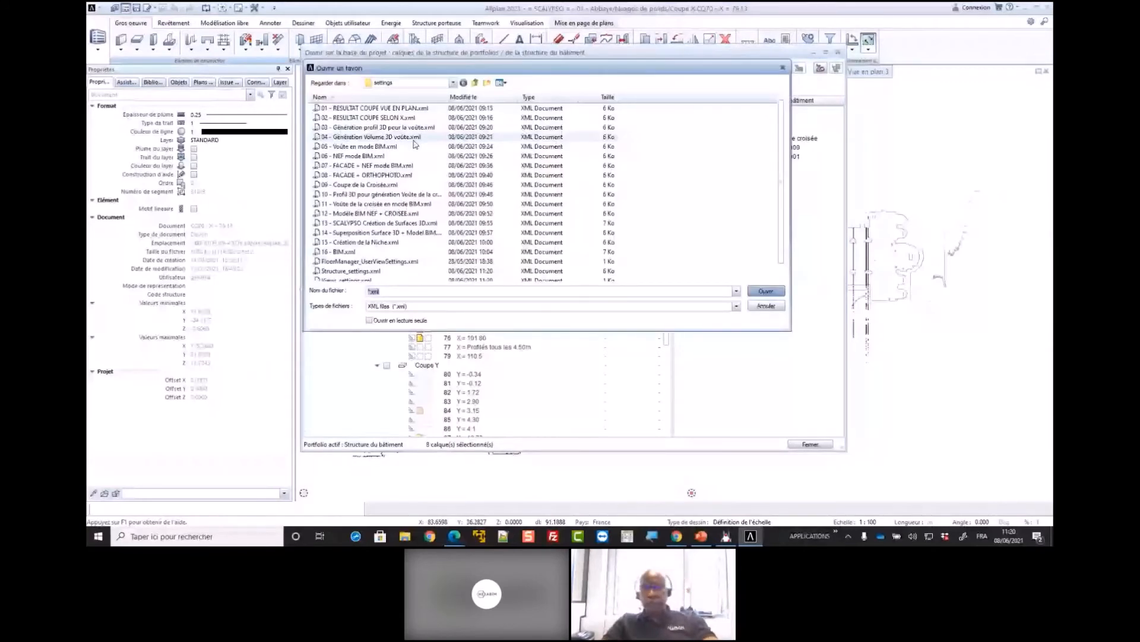
pyautogui.doubleClick(414, 143)
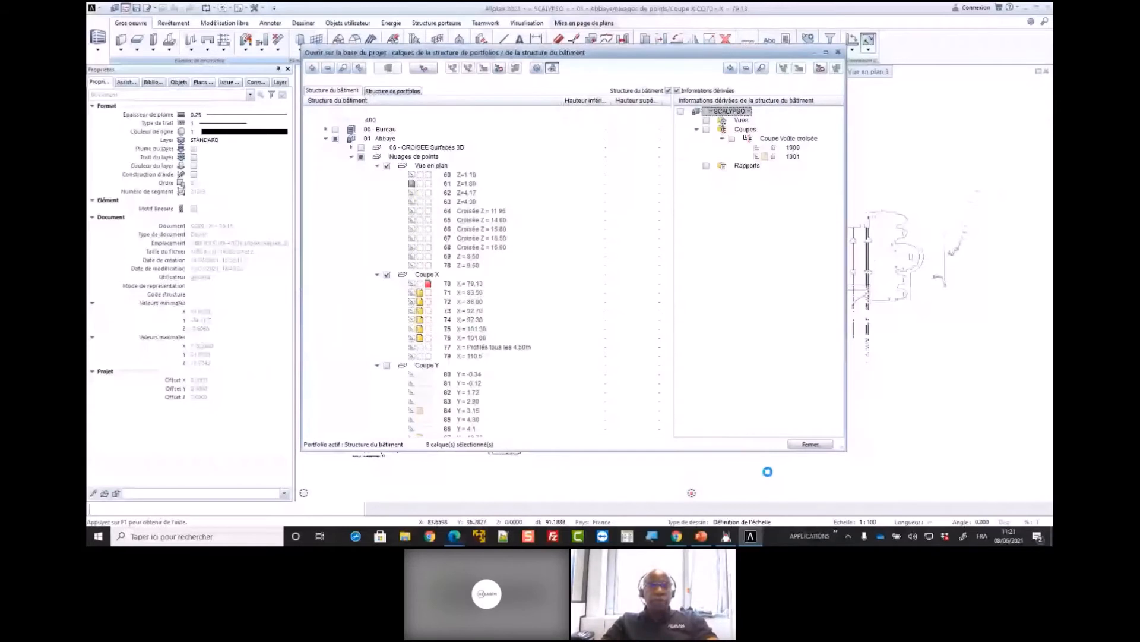
pyautogui.click(780, 444)
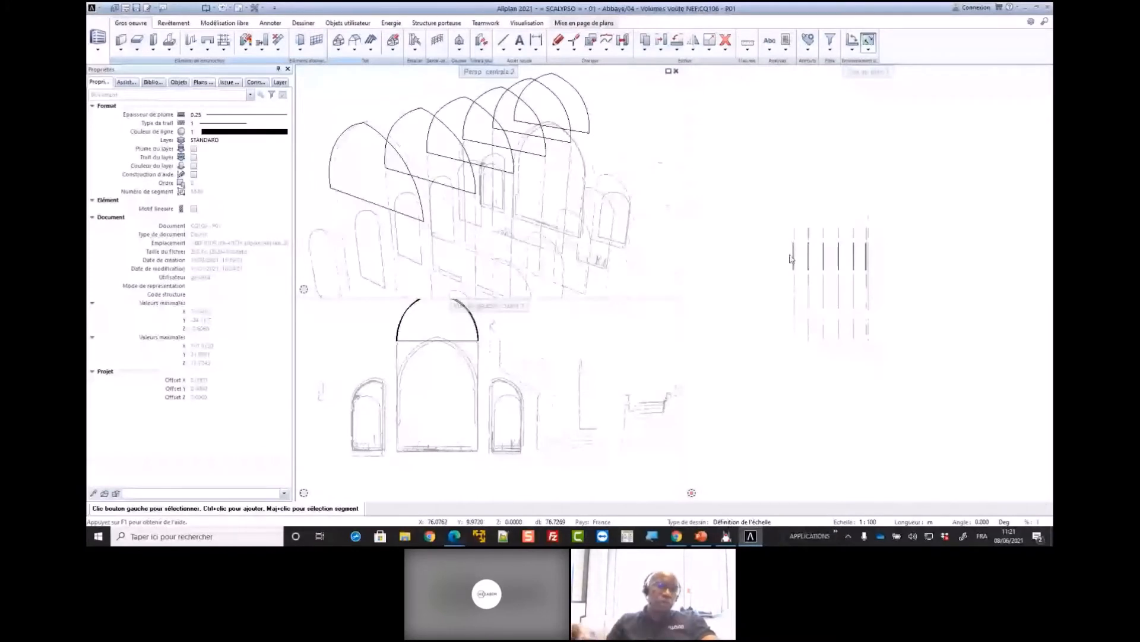
# Select the first vault profile's 3D spline in plan and examine its points in perspective and elevation
pyautogui.click(793, 261)
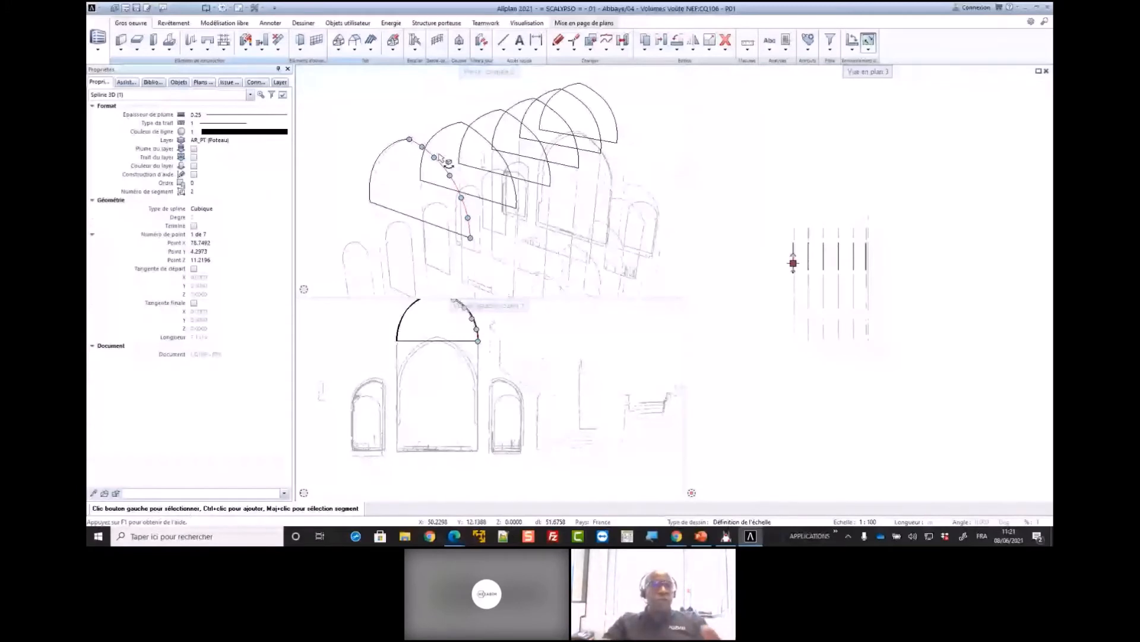
pyautogui.keyDown('shift'); pyautogui.moveTo(440, 157); pyautogui.dragTo(441, 200, button='middle'); pyautogui.keyUp('shift')
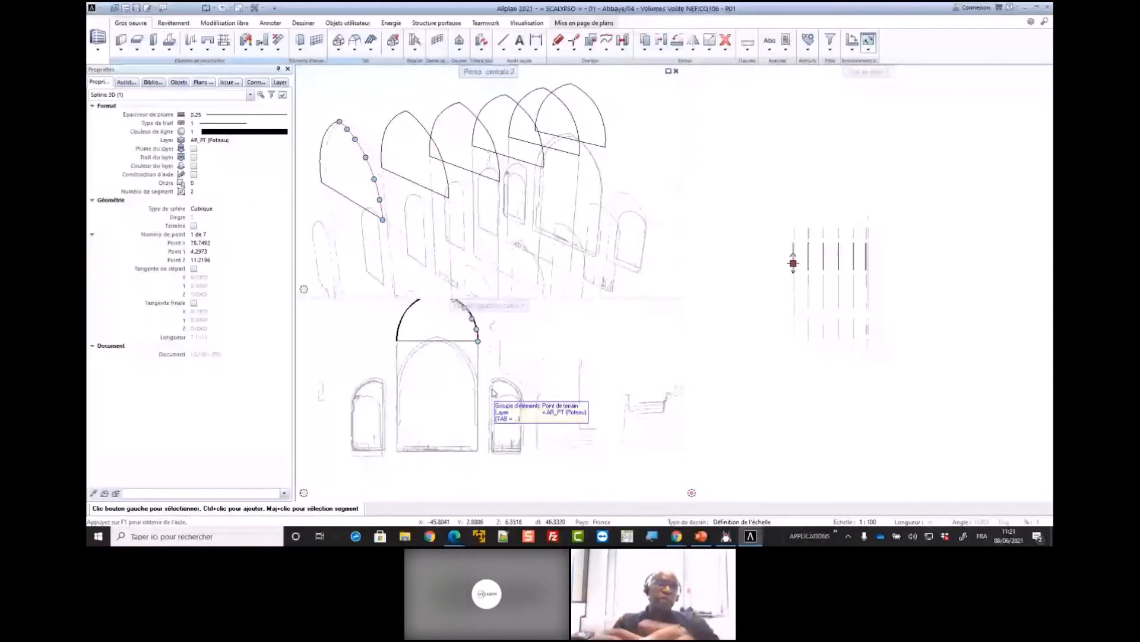
pyautogui.moveTo(493, 393); pyautogui.dragTo(518, 448, button='middle')
pyautogui.scroll(1, 455, 352)
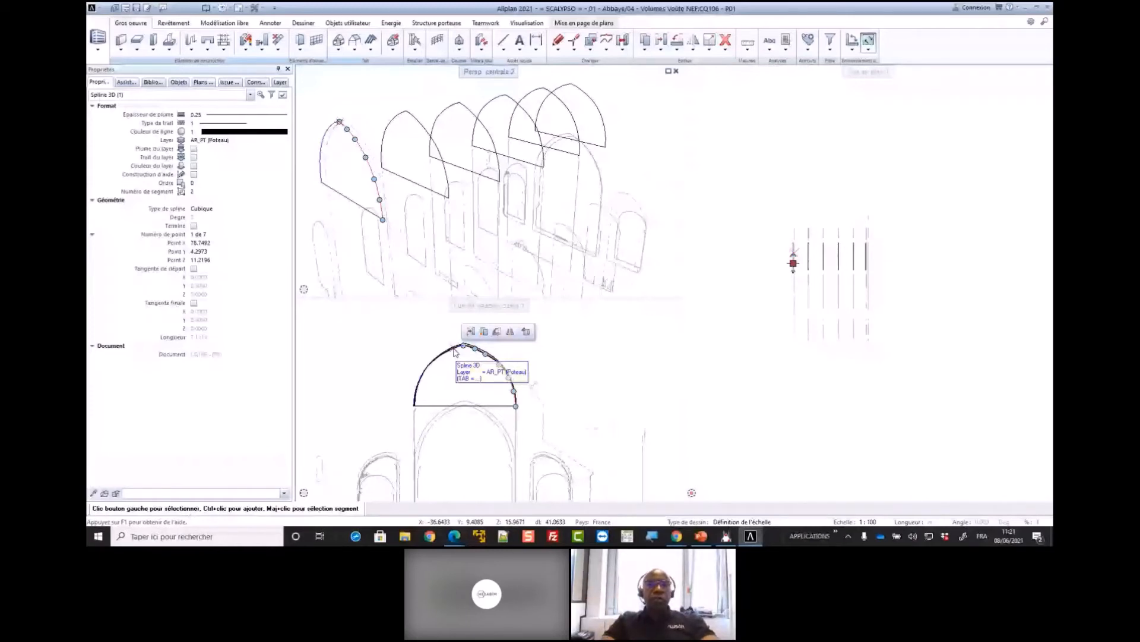
# Load the favourite 04 - Génération Volume 3D voûte.xml to open the nave vault's 3D volume
pyautogui.doubleClick(748, 166)
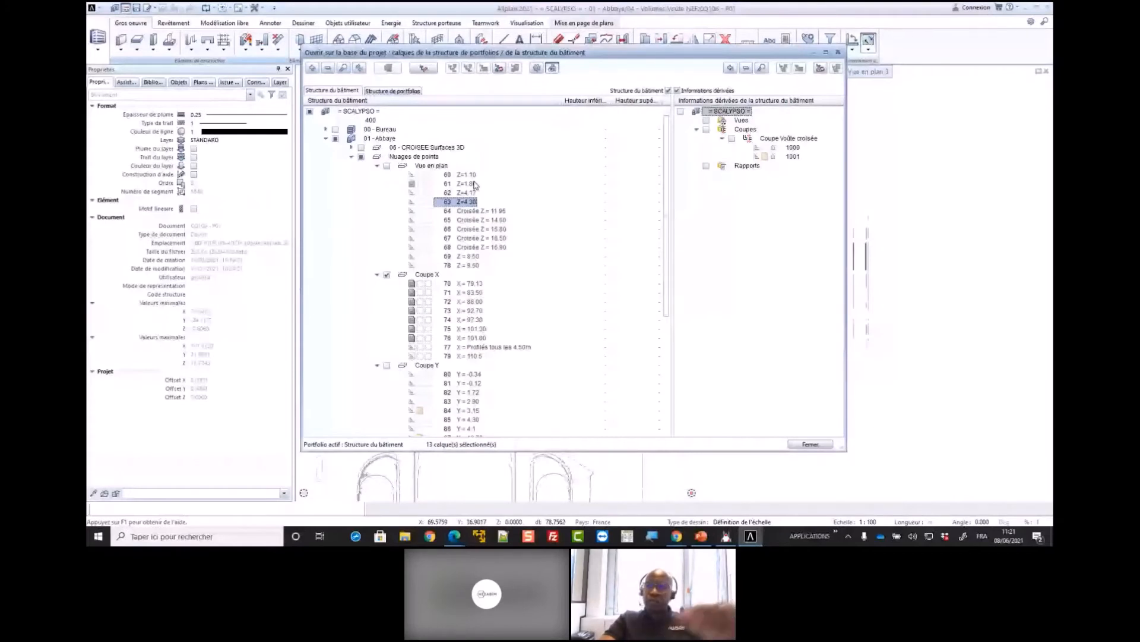
pyautogui.click(415, 140)
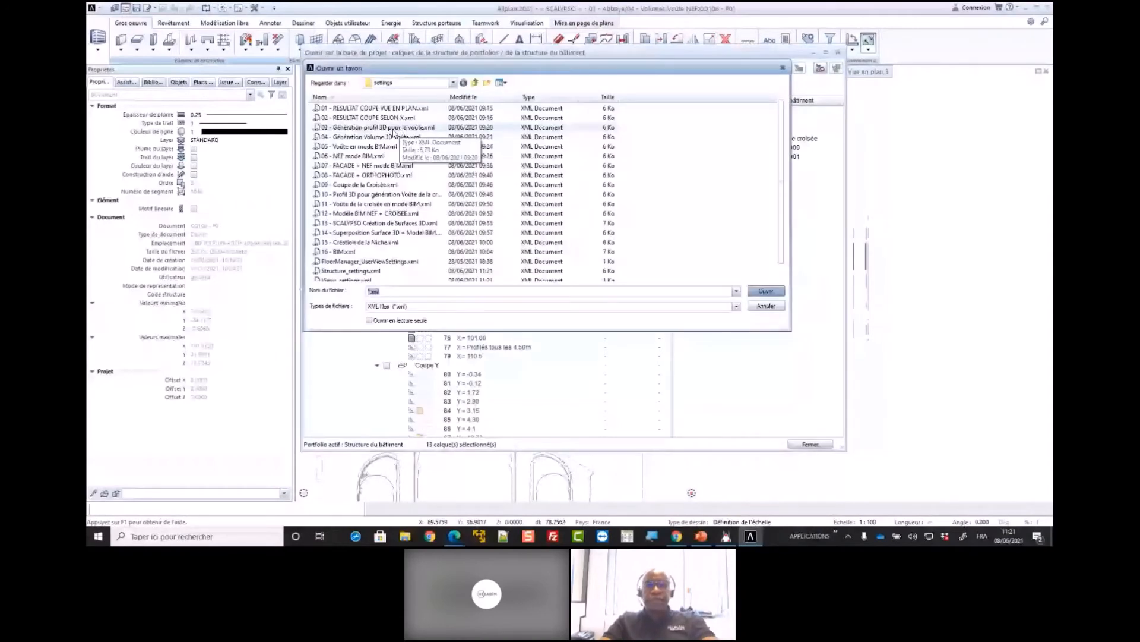
pyautogui.doubleClick(394, 128)
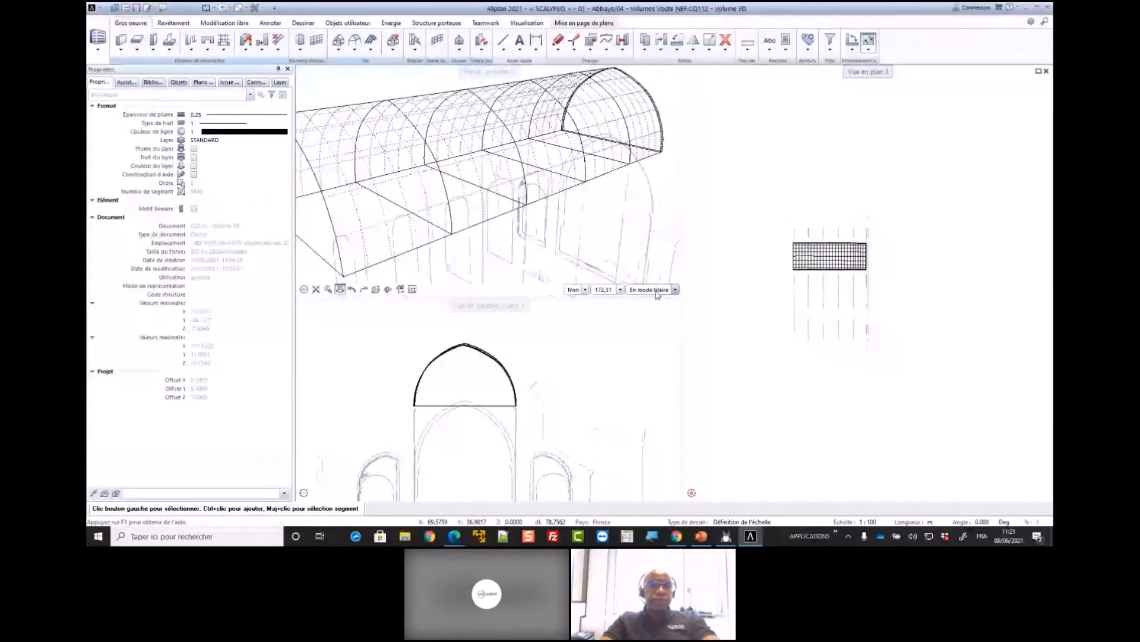
# Switch the perspective view to Animation rendering, enlarge its viewport and inspect the vault volume from several angles
pyautogui.click(657, 291)
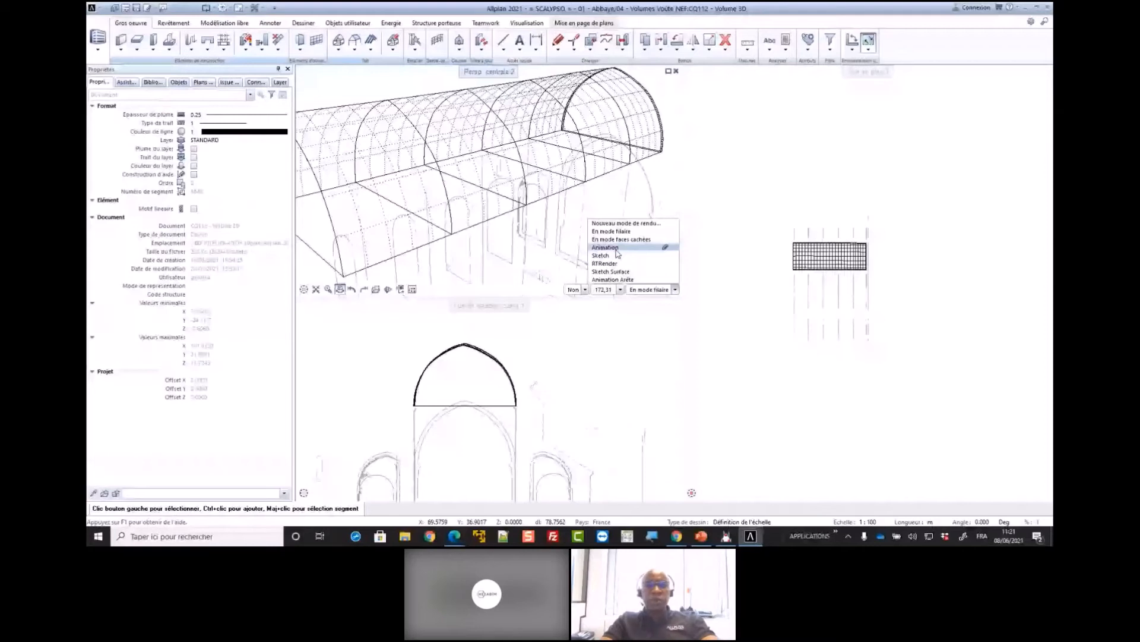
pyautogui.click(615, 249)
pyautogui.moveTo(717, 327); pyautogui.dragTo(710, 269)
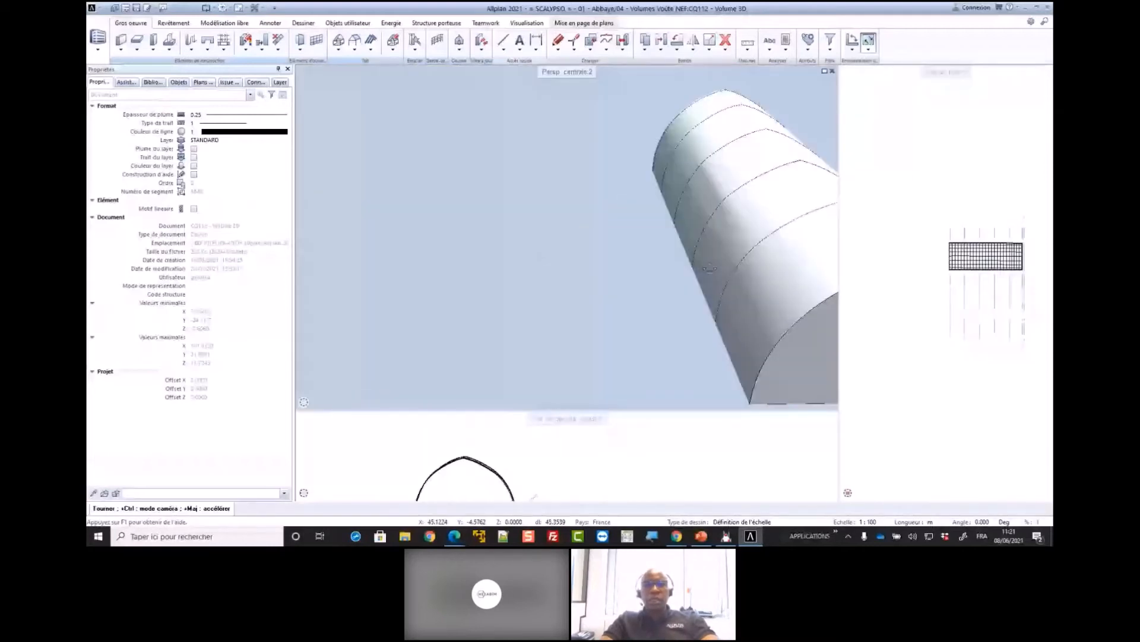
pyautogui.moveTo(710, 268); pyautogui.dragTo(552, 254)
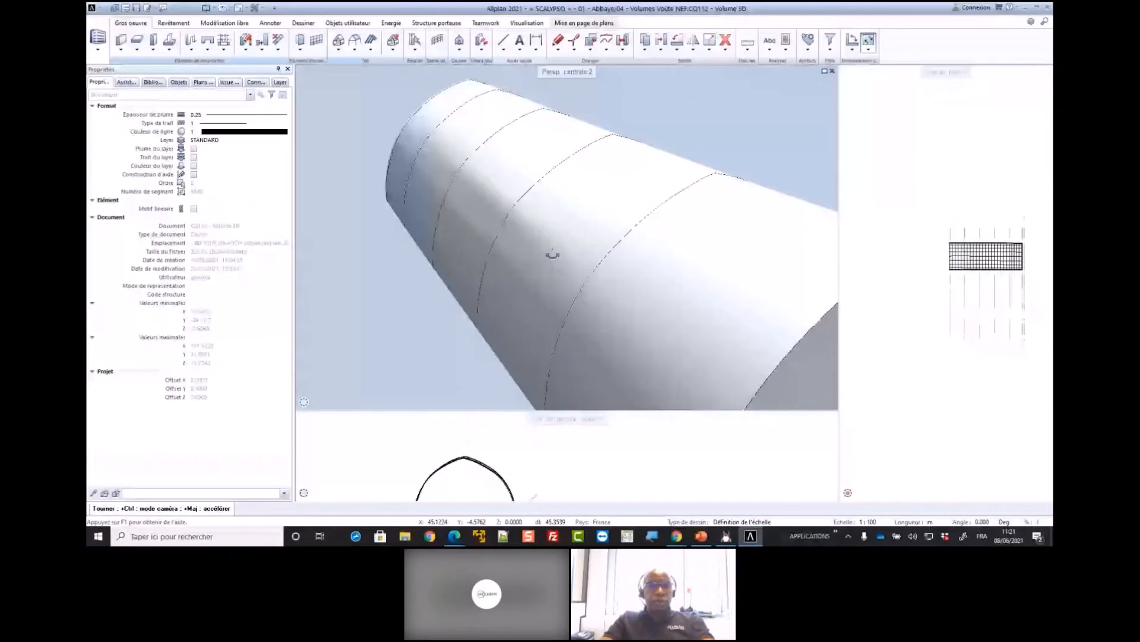
pyautogui.moveTo(552, 255); pyautogui.dragTo(452, 229)
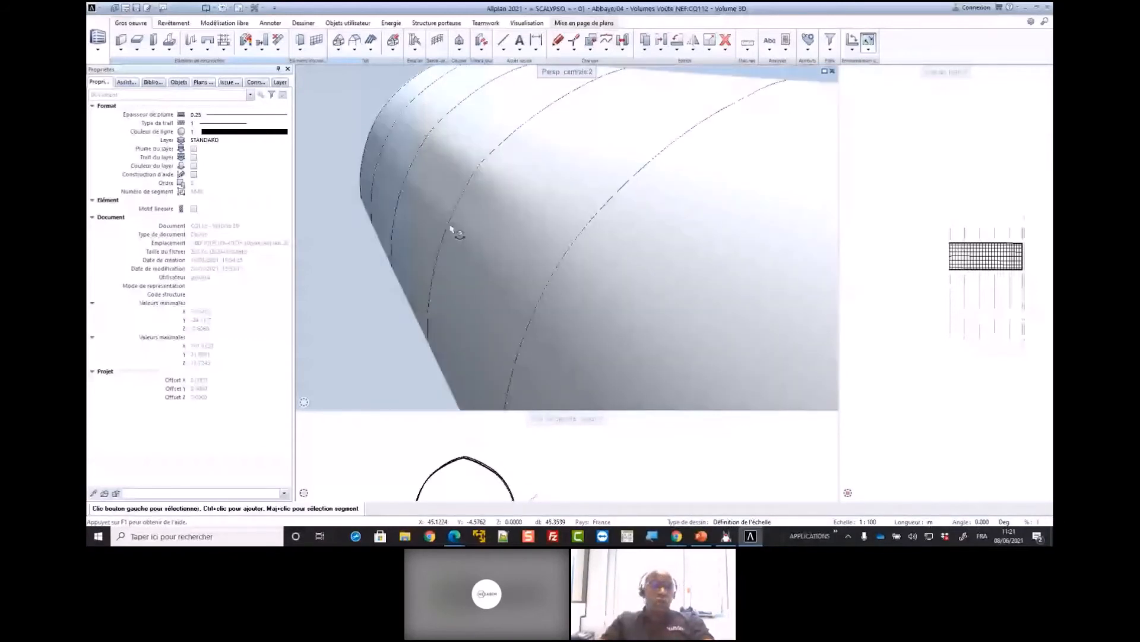
pyautogui.moveTo(450, 226); pyautogui.dragTo(633, 233)
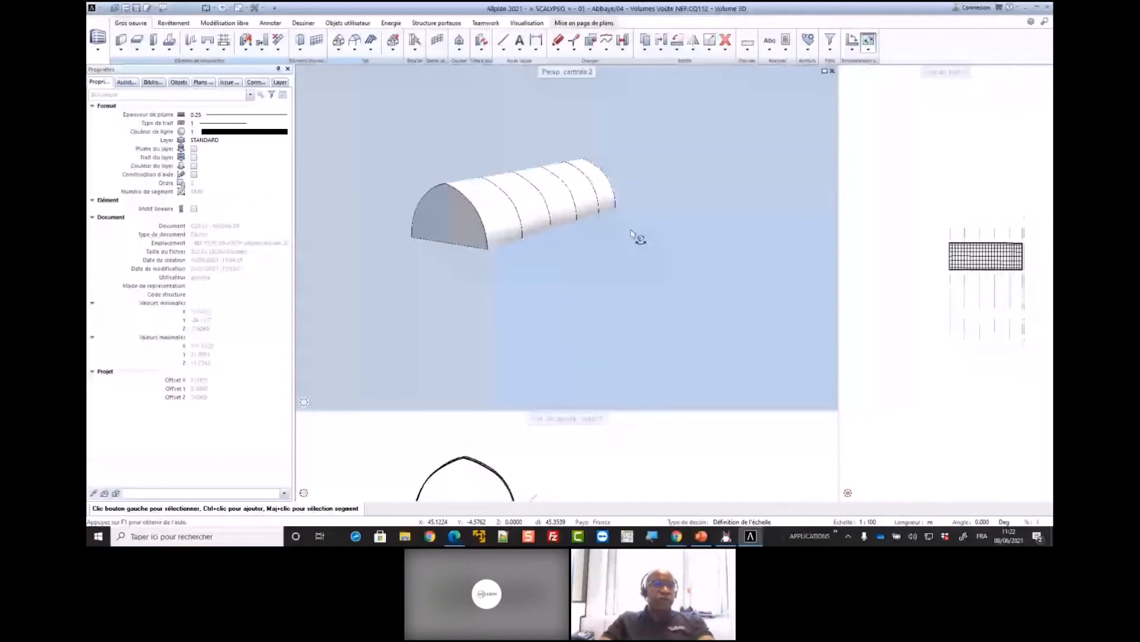
# Load the favourite 05 - Voûte en mode BIM.xml to open the nave vault as a BIM object
pyautogui.click(126, 8)
pyautogui.rightClick(372, 112)
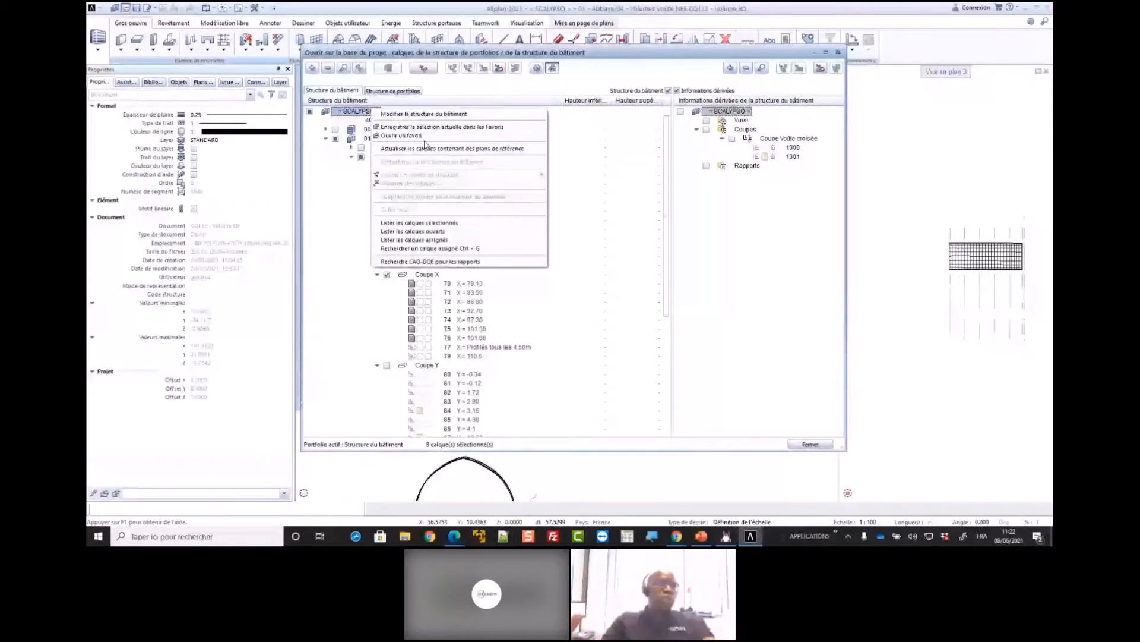
pyautogui.click(410, 136)
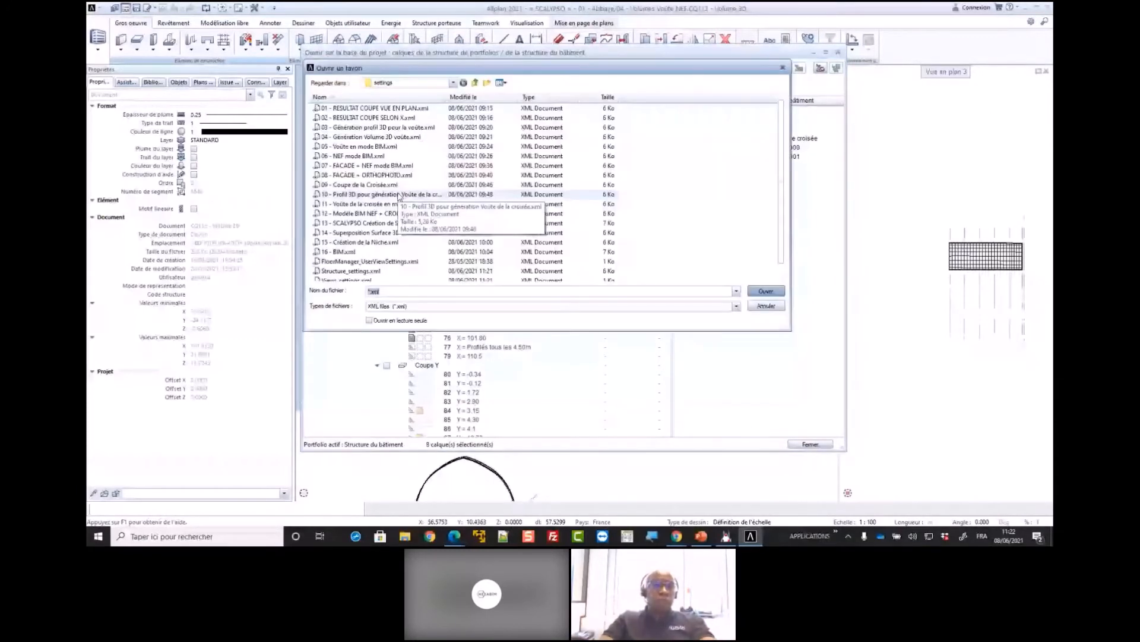
pyautogui.doubleClick(394, 146)
pyautogui.click(810, 444)
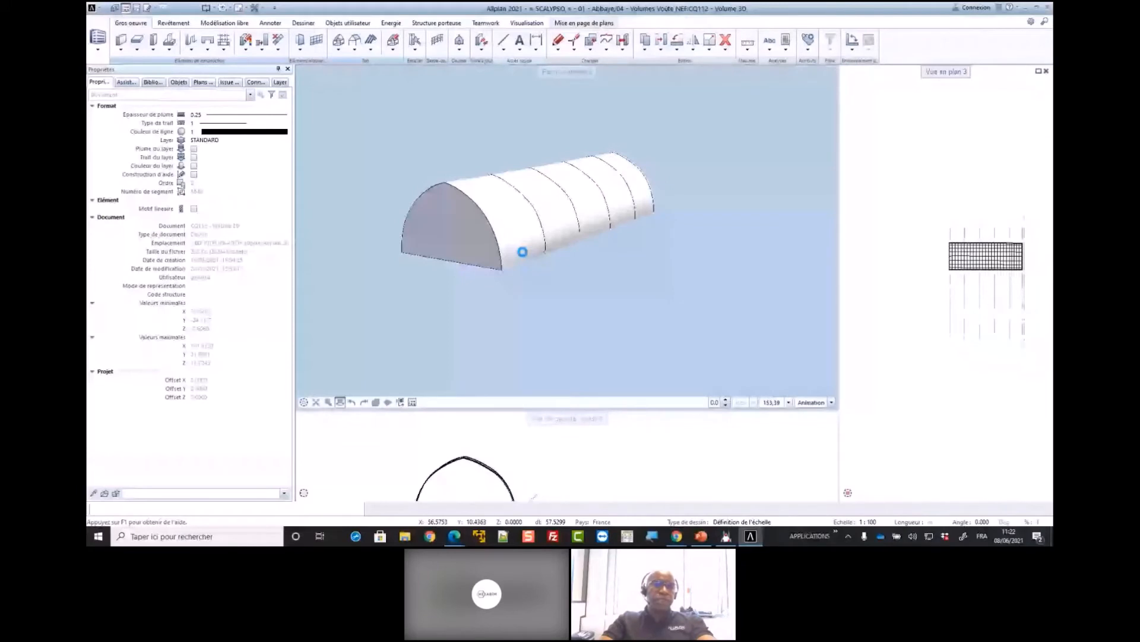
# Select the stone vault in perspective and open its attributes to examine the material and the available IFC object types
pyautogui.moveTo(477, 244); pyautogui.dragTo(518, 238)
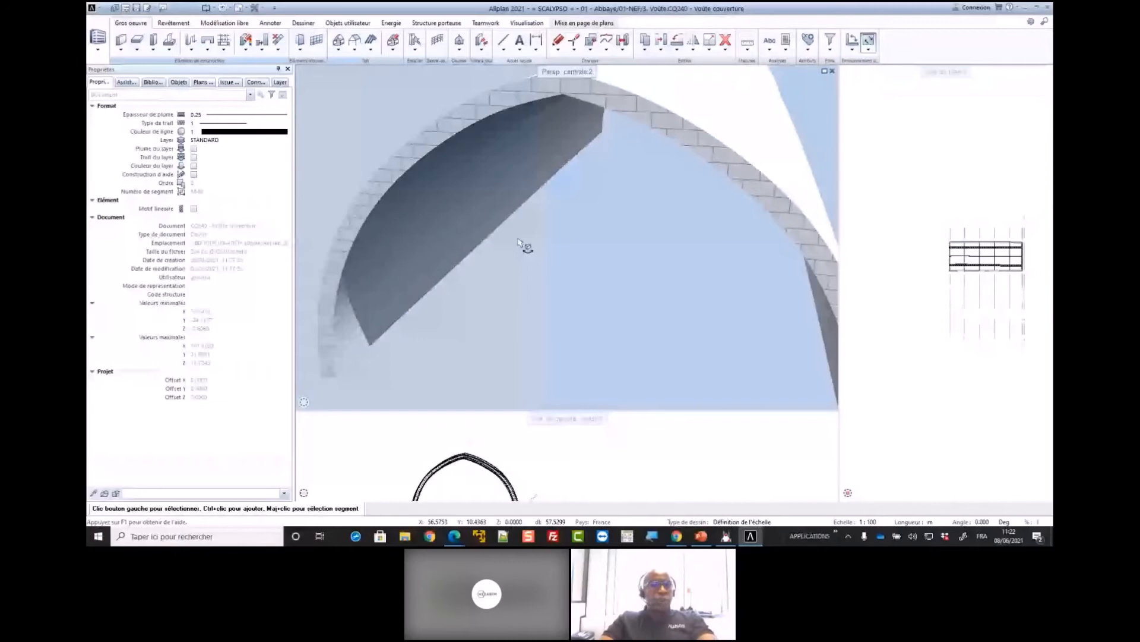
pyautogui.click(582, 229)
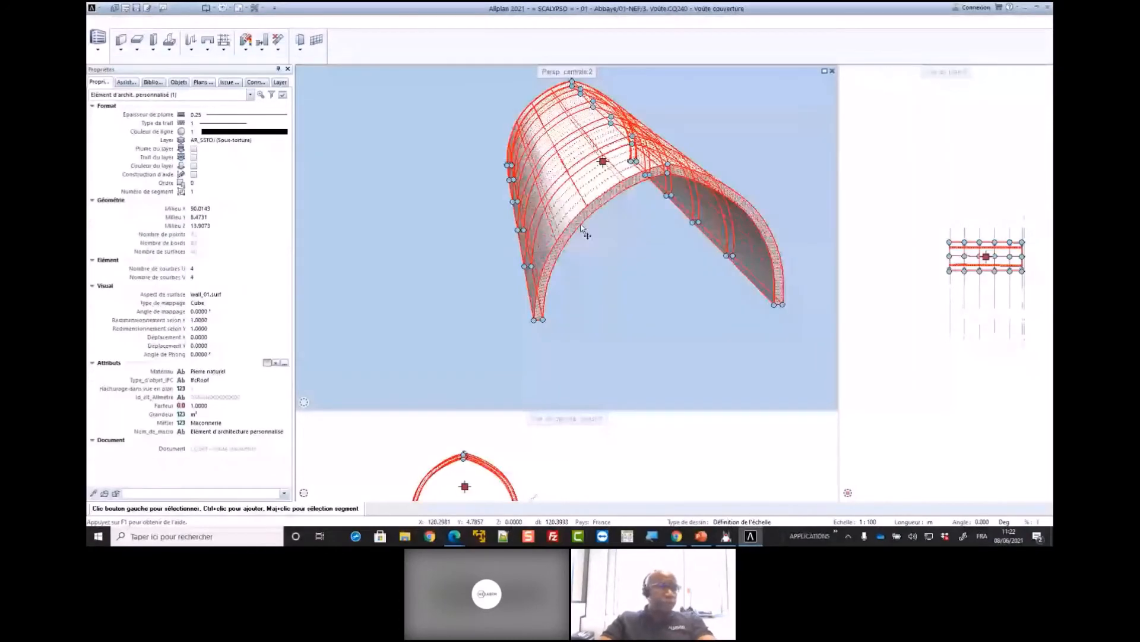
pyautogui.scroll(2, 594, 198)
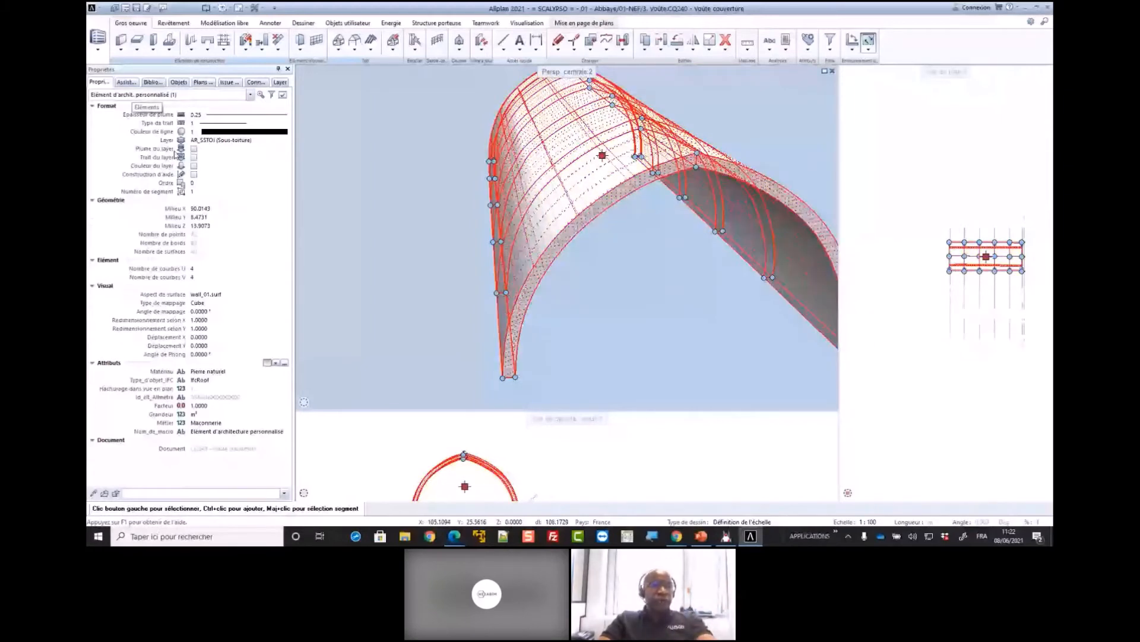
pyautogui.click(183, 379)
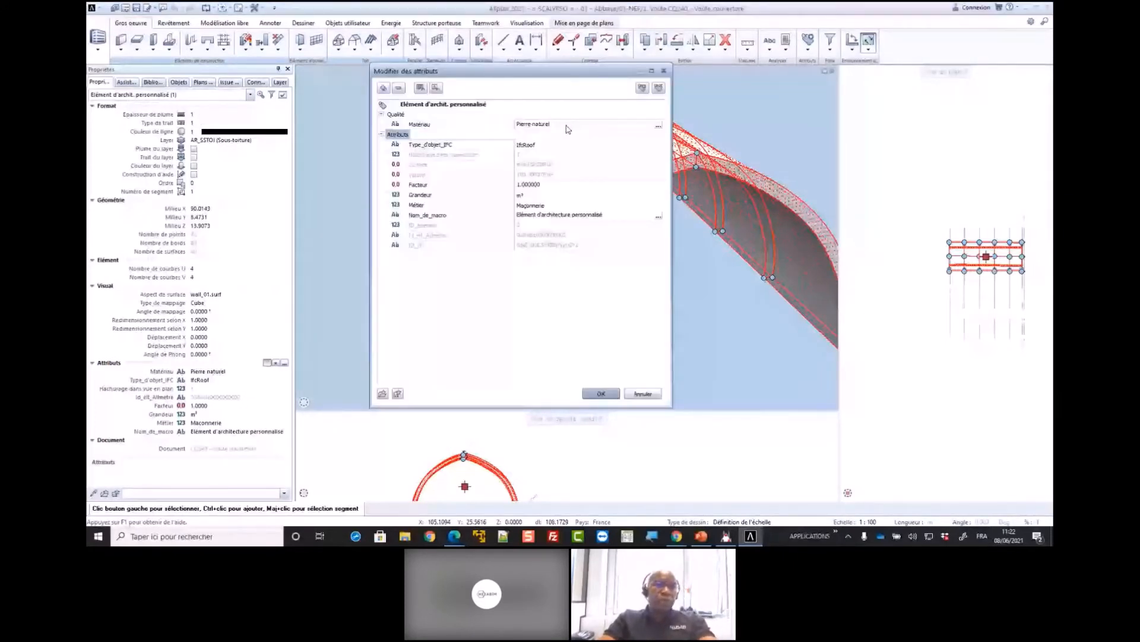
pyautogui.click(555, 145)
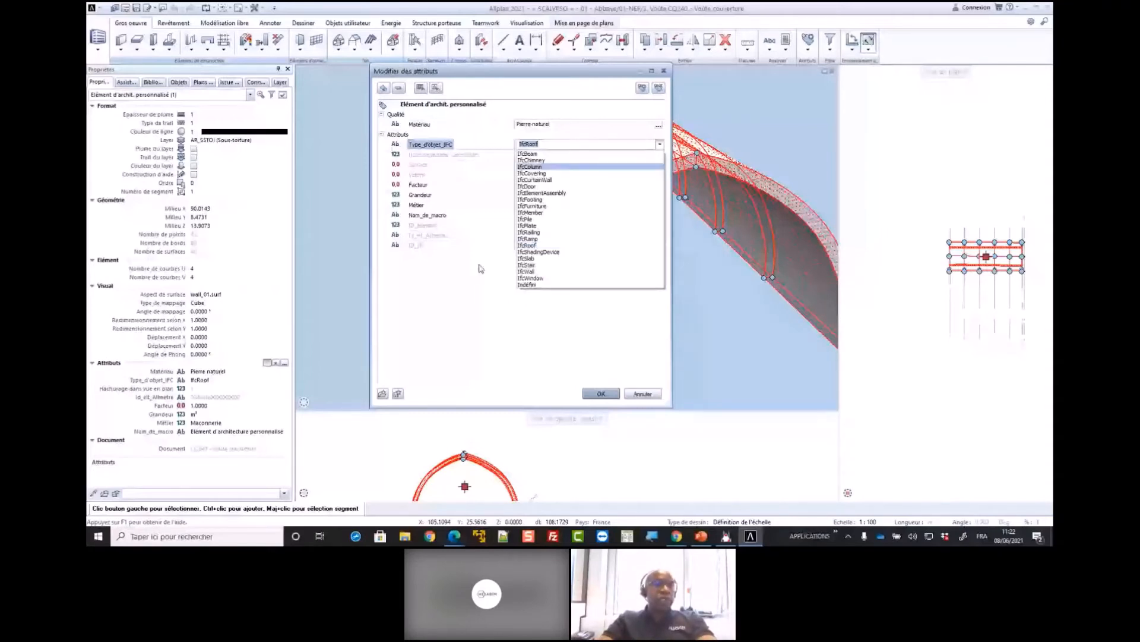
pyautogui.click(471, 298)
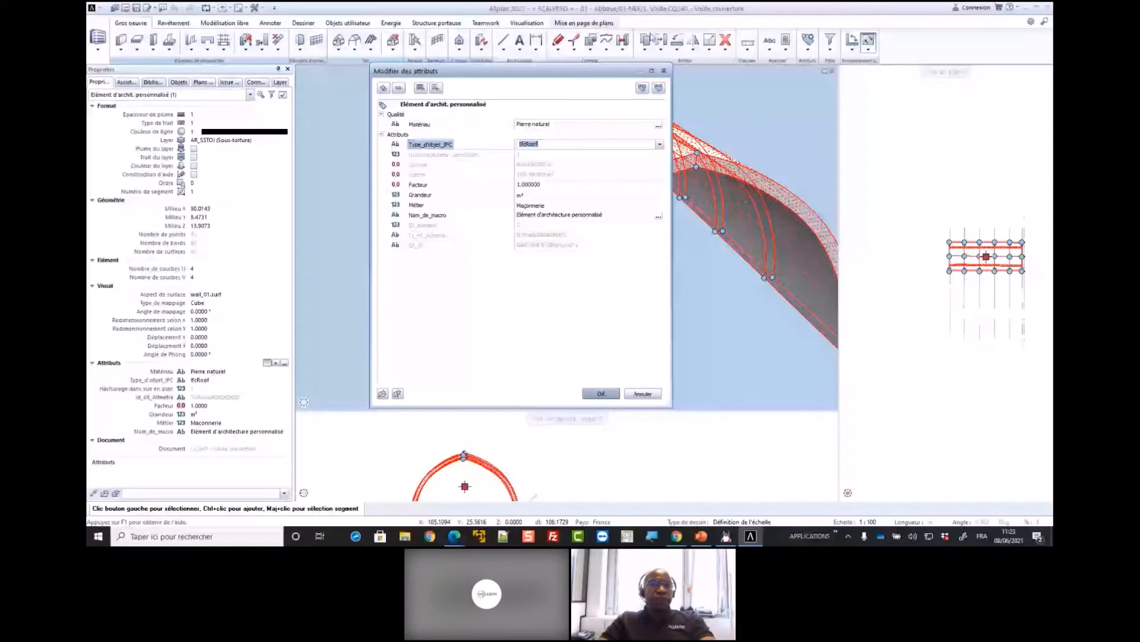
# Start defining a user attribute DEMO with data type Nombre décimal, check its control element options, and cancel the definition
pyautogui.click(644, 90)
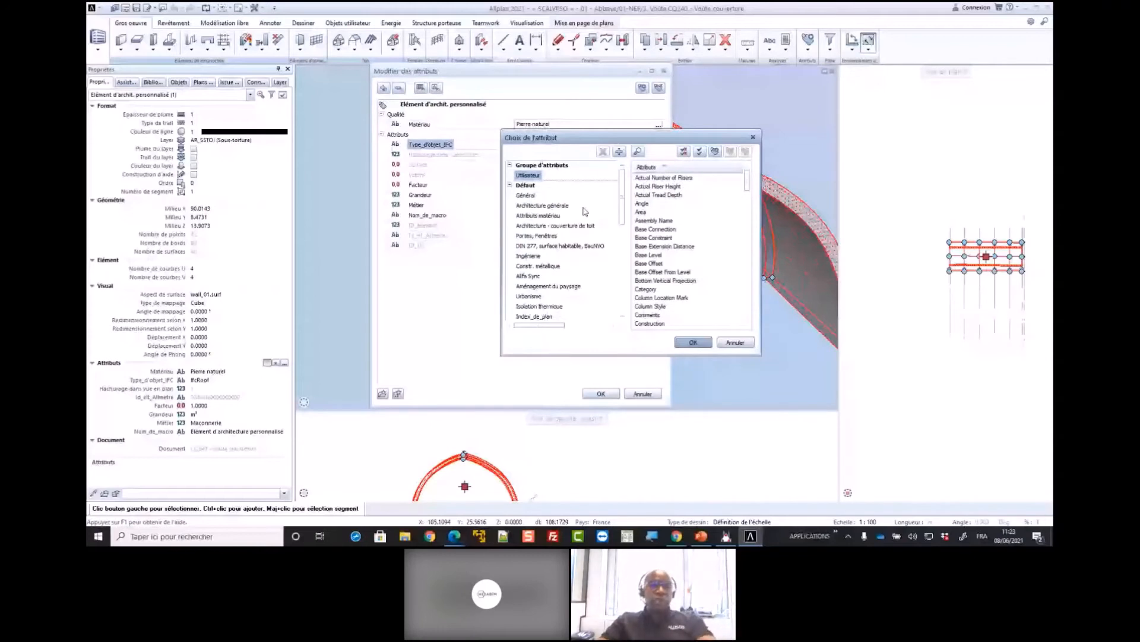
pyautogui.click(716, 152)
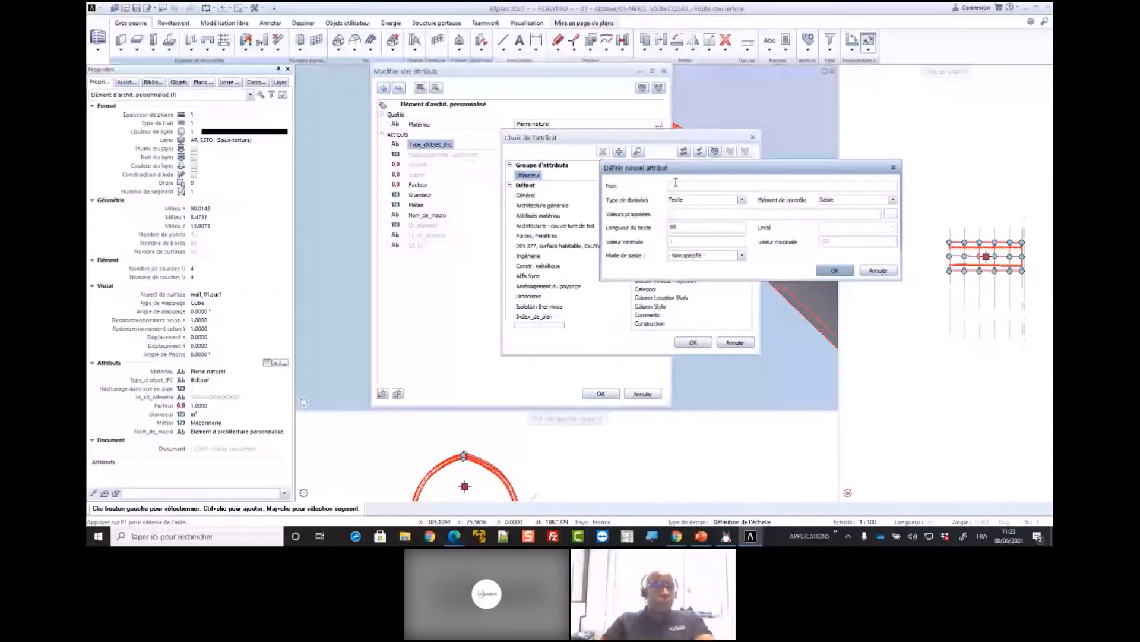
pyautogui.write('DEMO')
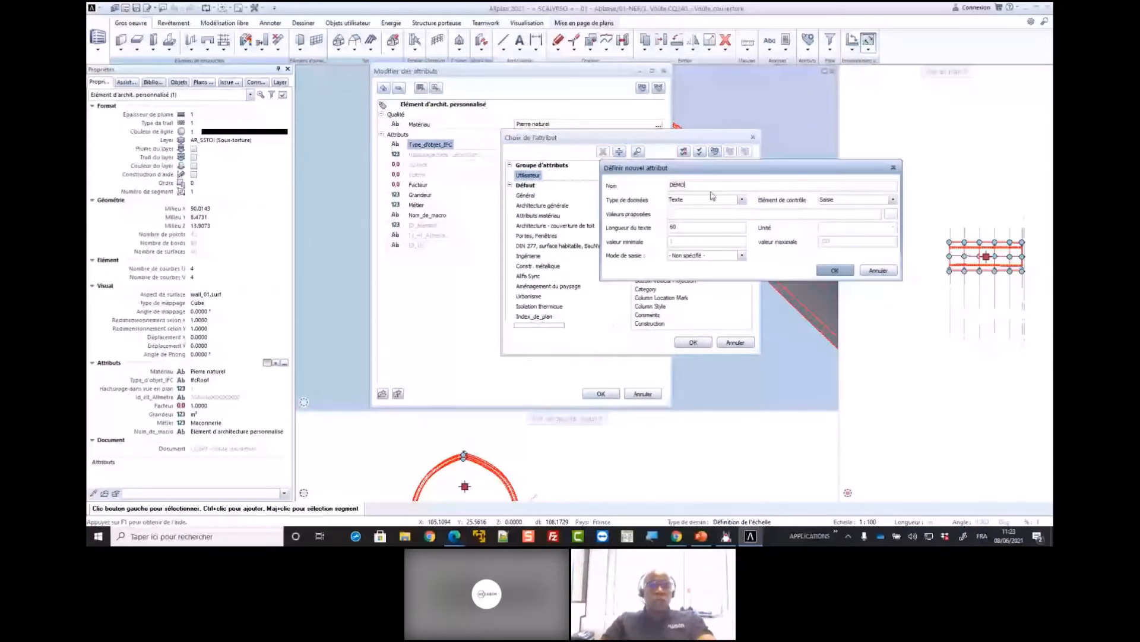
pyautogui.click(742, 200)
pyautogui.click(689, 215)
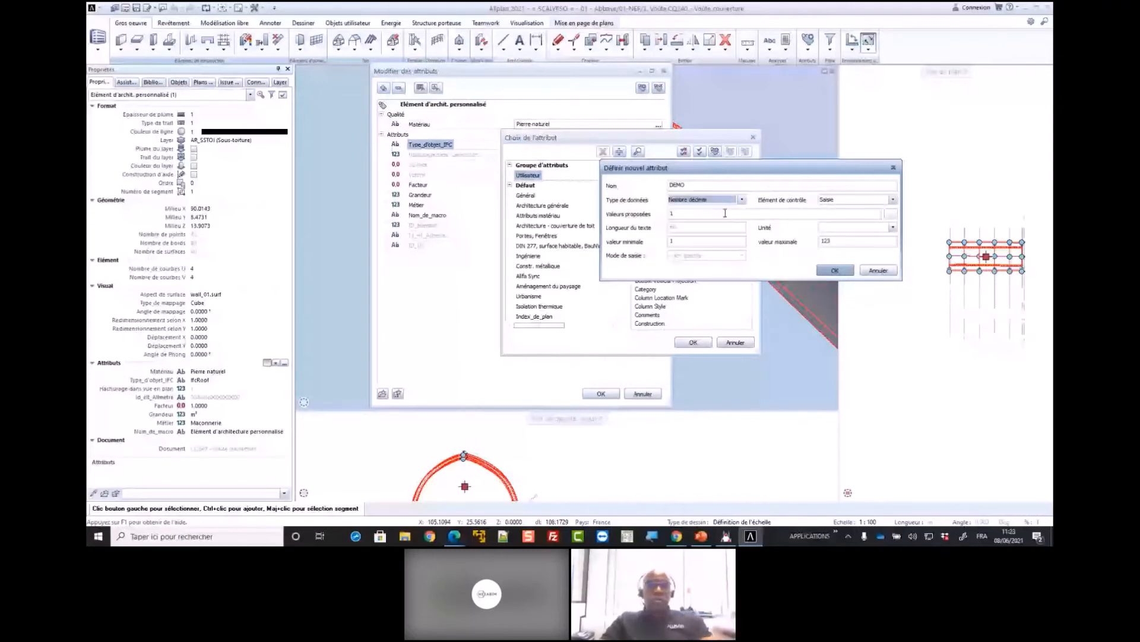
pyautogui.click(867, 200)
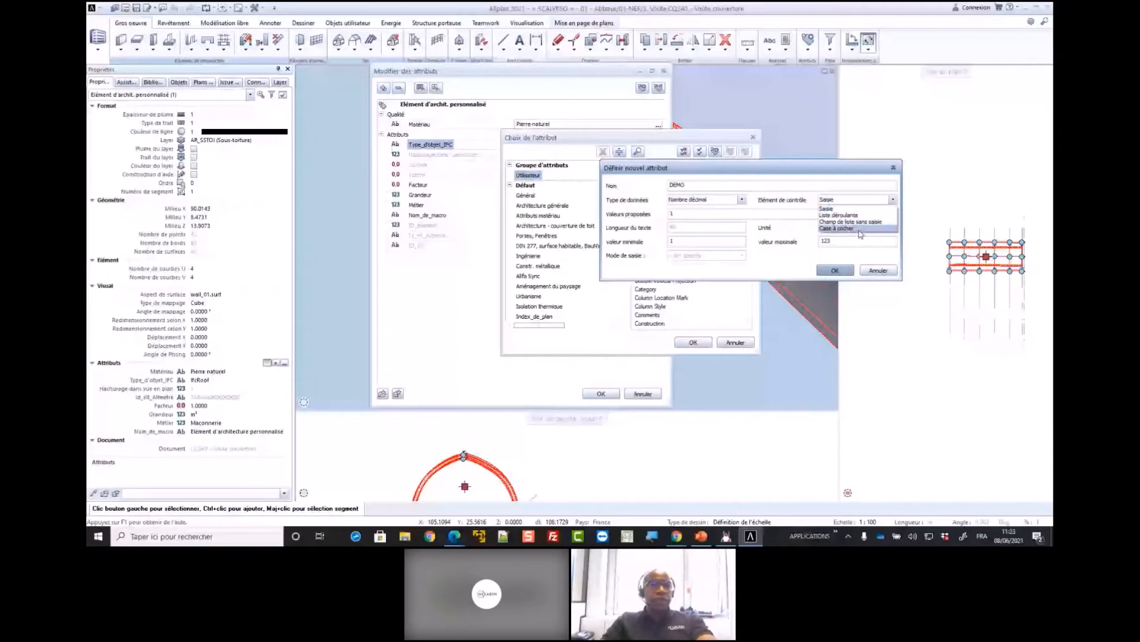
pyautogui.click(884, 273)
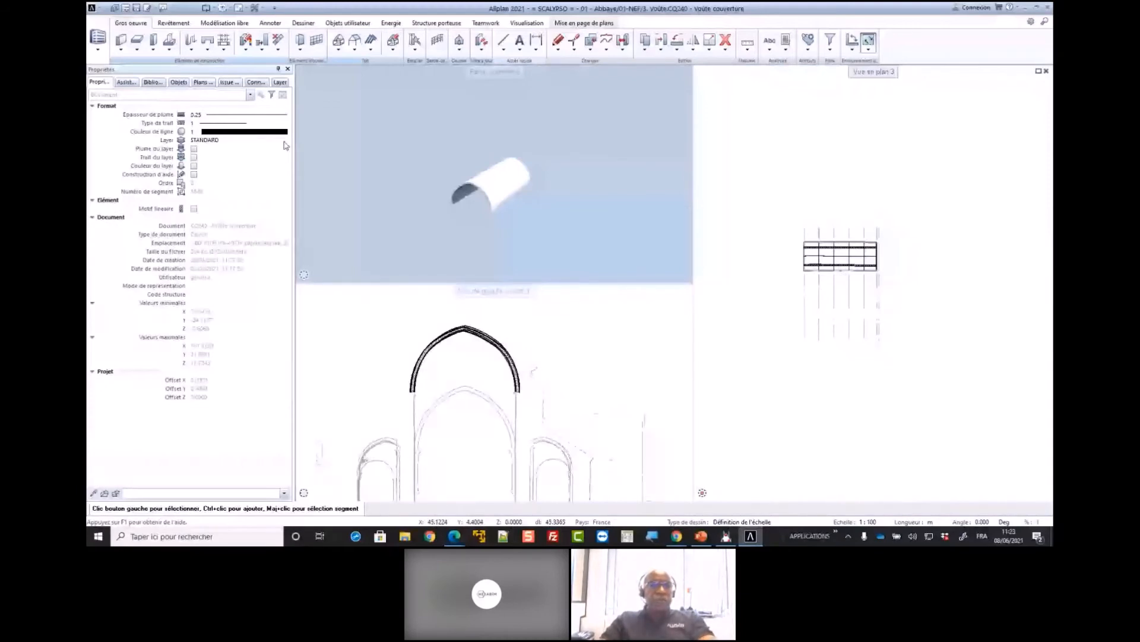
# Load the favourite 06 - NEF mode BIM.xml and inspect the nave's arcades and vault in the perspective view
pyautogui.doubleClick(434, 137)
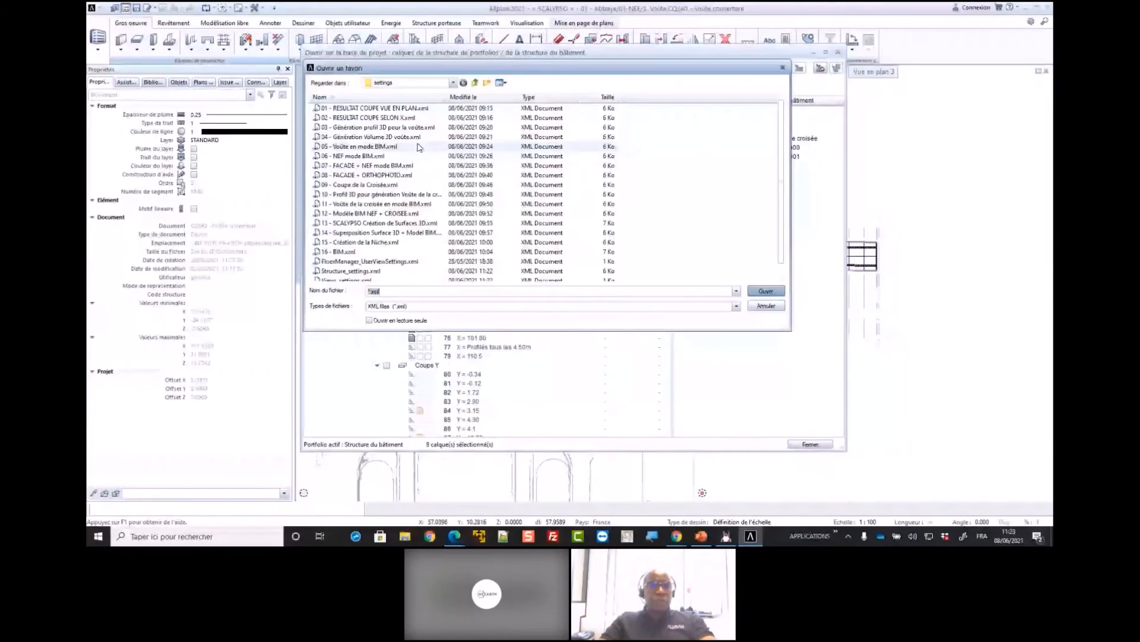
pyautogui.doubleClick(381, 156)
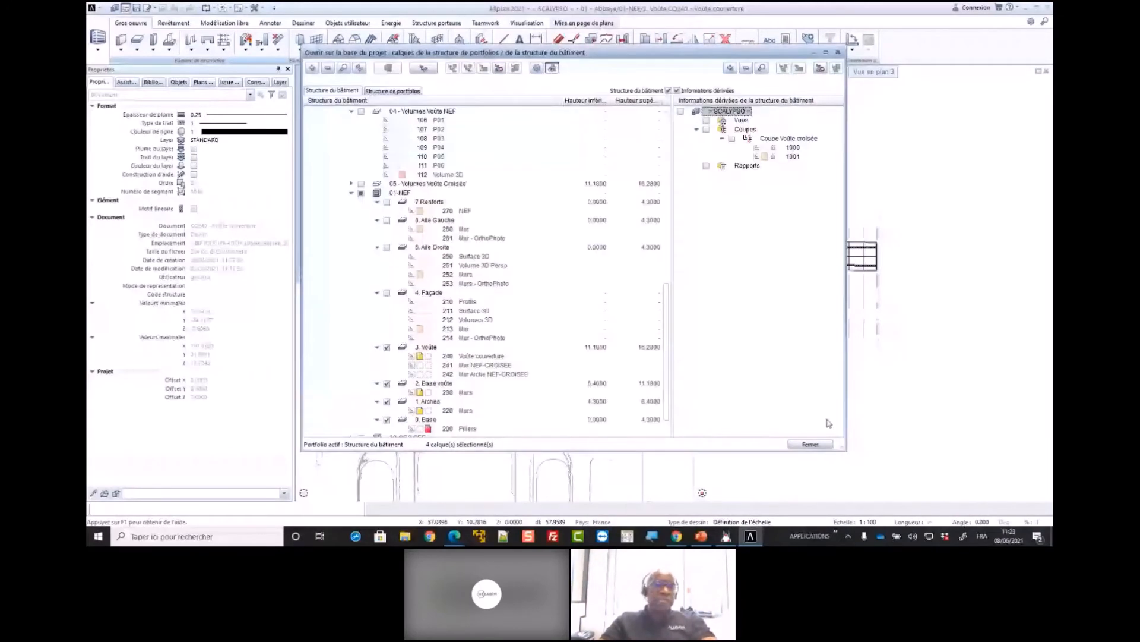
pyautogui.click(812, 444)
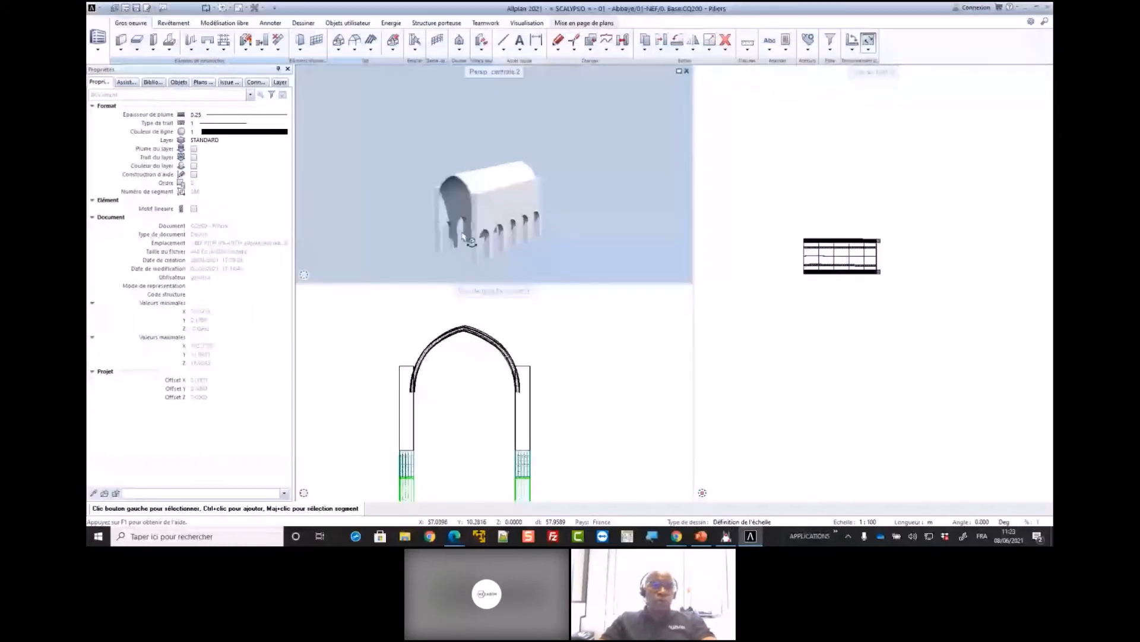
pyautogui.scroll(2, 464, 235)
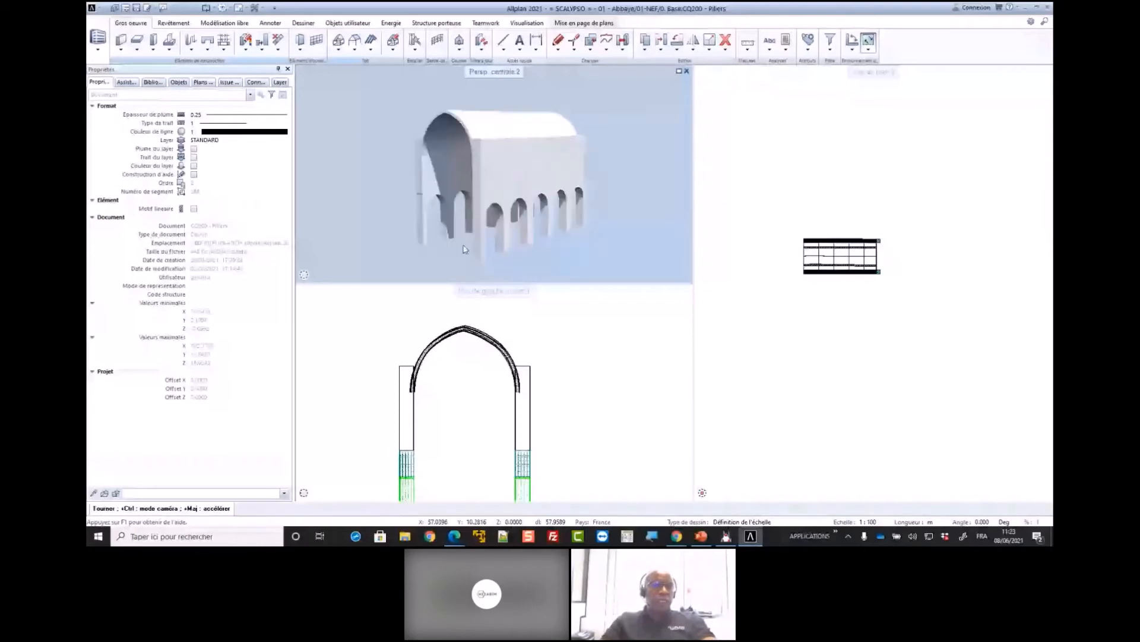
pyautogui.scroll(3, 482, 250)
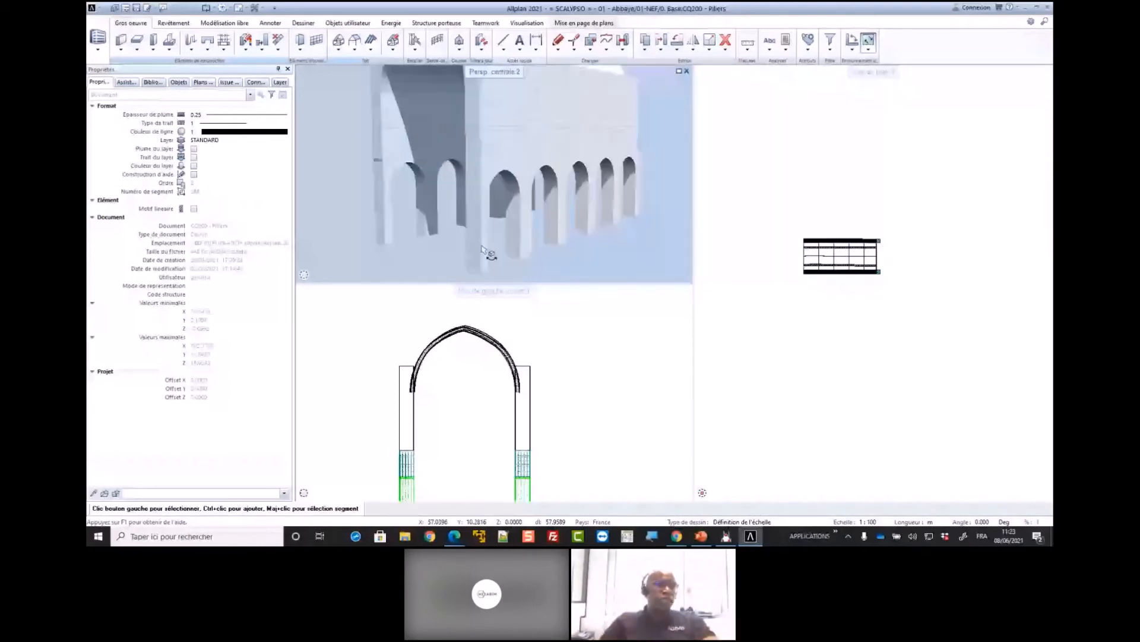
pyautogui.keyDown('shift'); pyautogui.moveTo(483, 249); pyautogui.dragTo(542, 248, button='middle'); pyautogui.keyUp('shift')
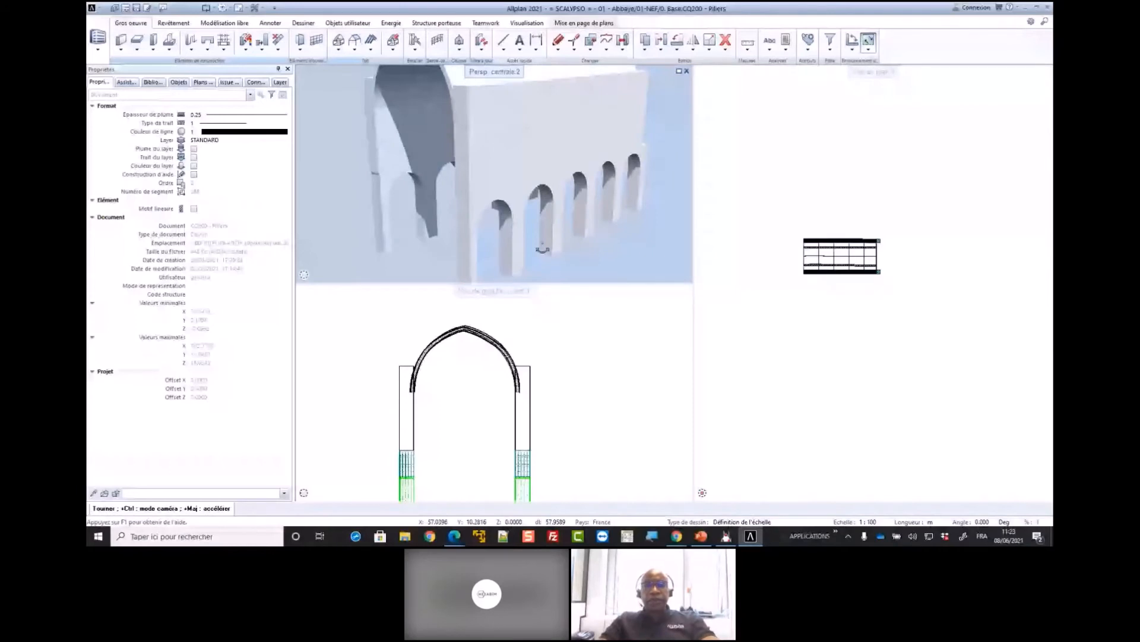
pyautogui.scroll(-3, 543, 248)
# Open the nave vault in plan for modification and set its section height (Hauteur de section) to 12
pyautogui.scroll(6, 828, 255)
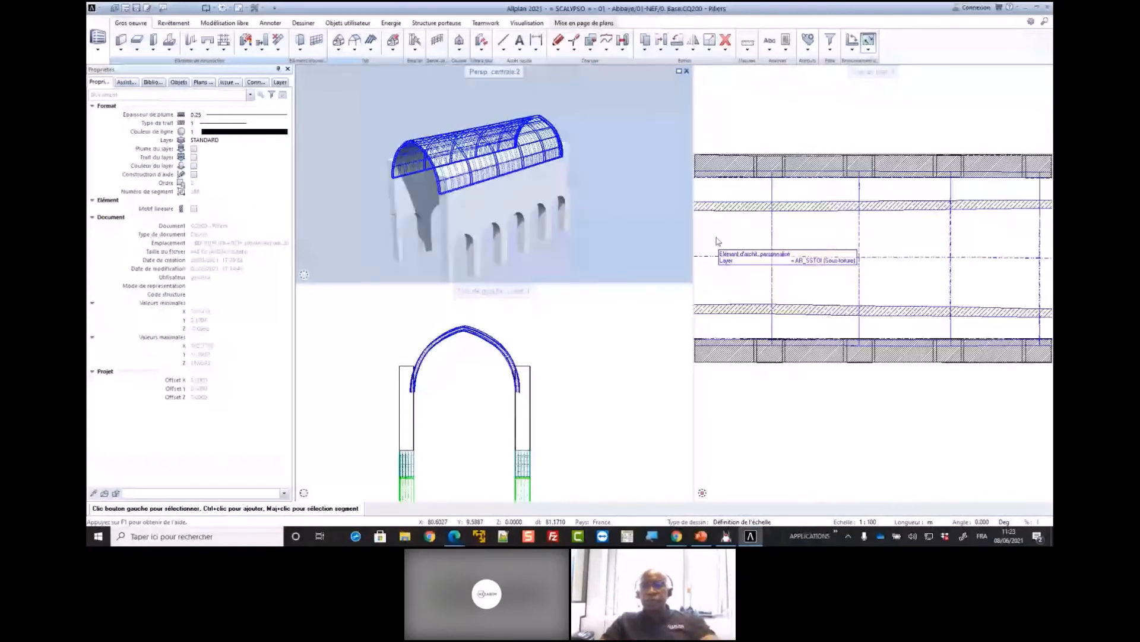
pyautogui.scroll(-2, 844, 243)
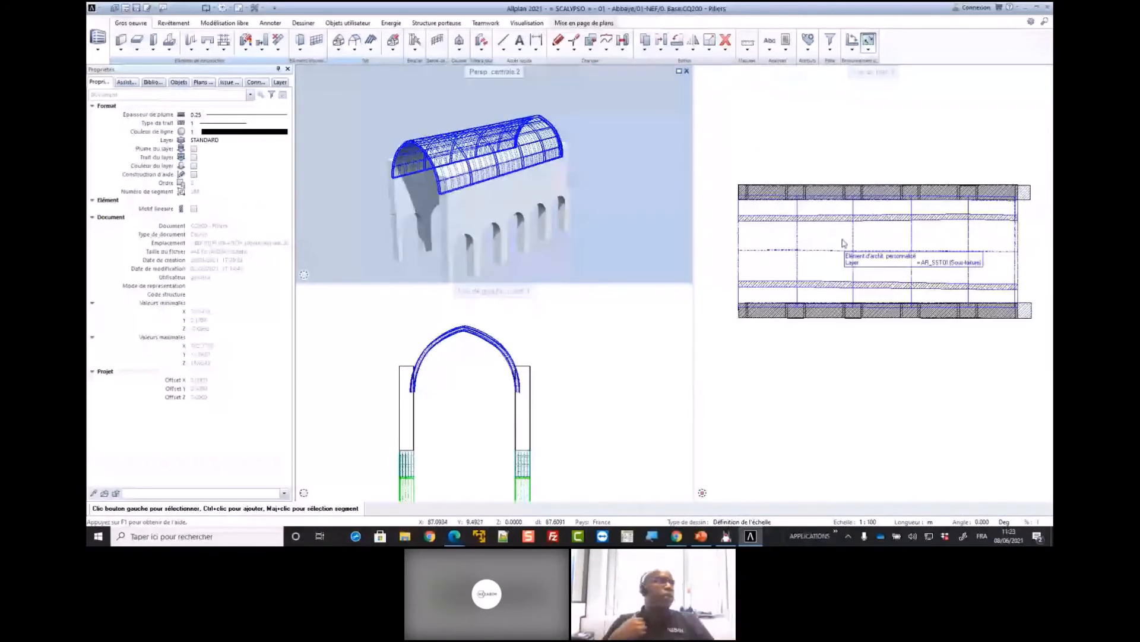
pyautogui.scroll(1, 821, 237)
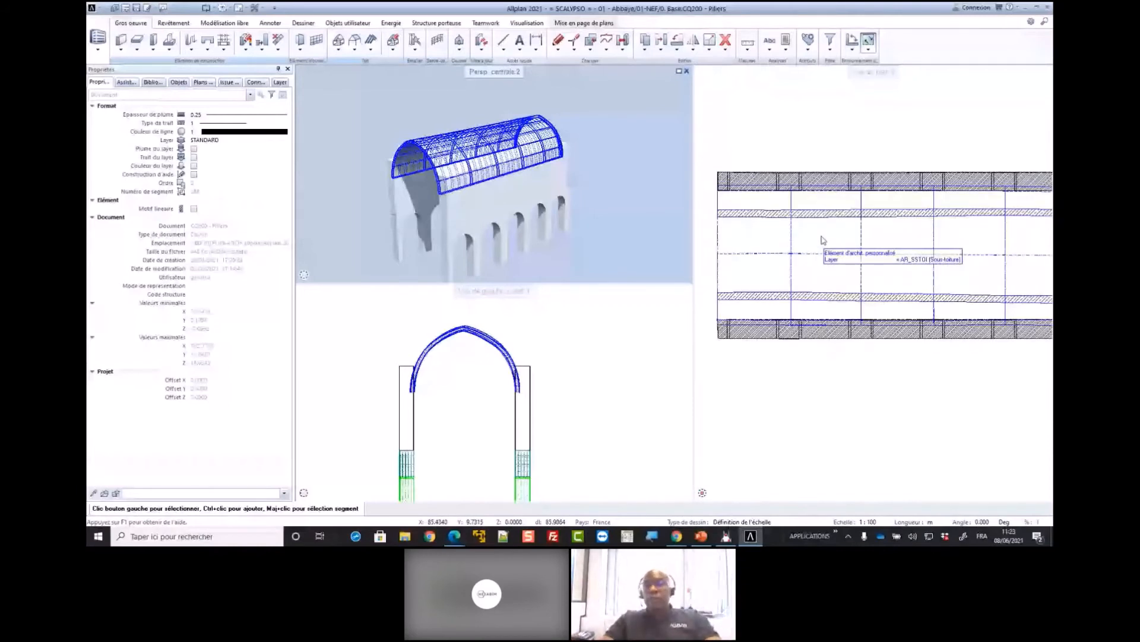
pyautogui.click(823, 240)
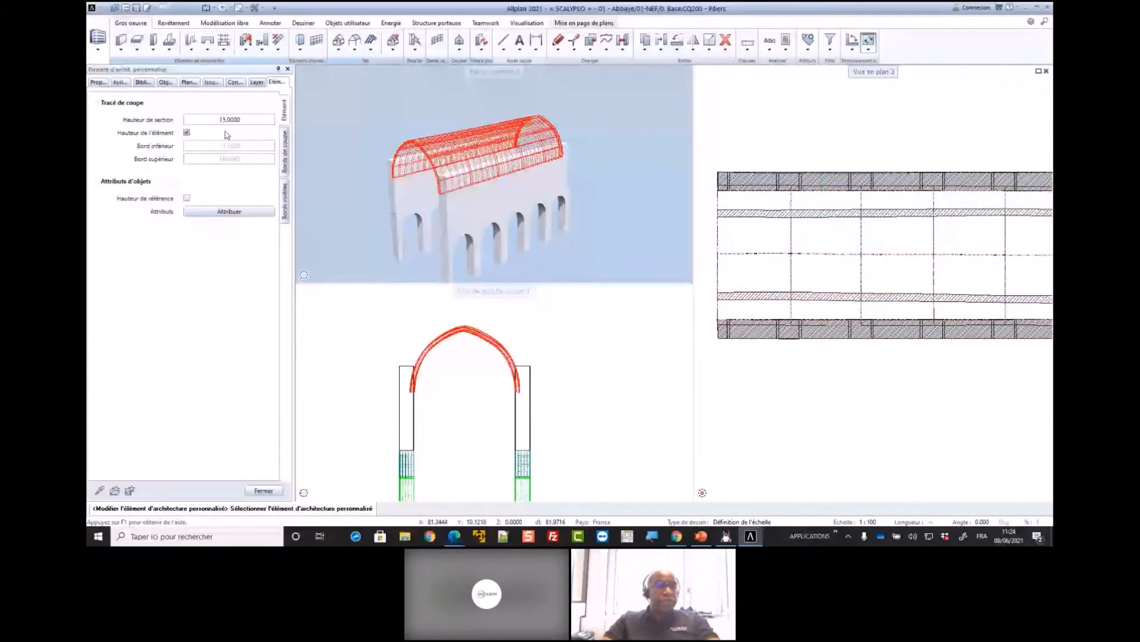
pyautogui.click(218, 119)
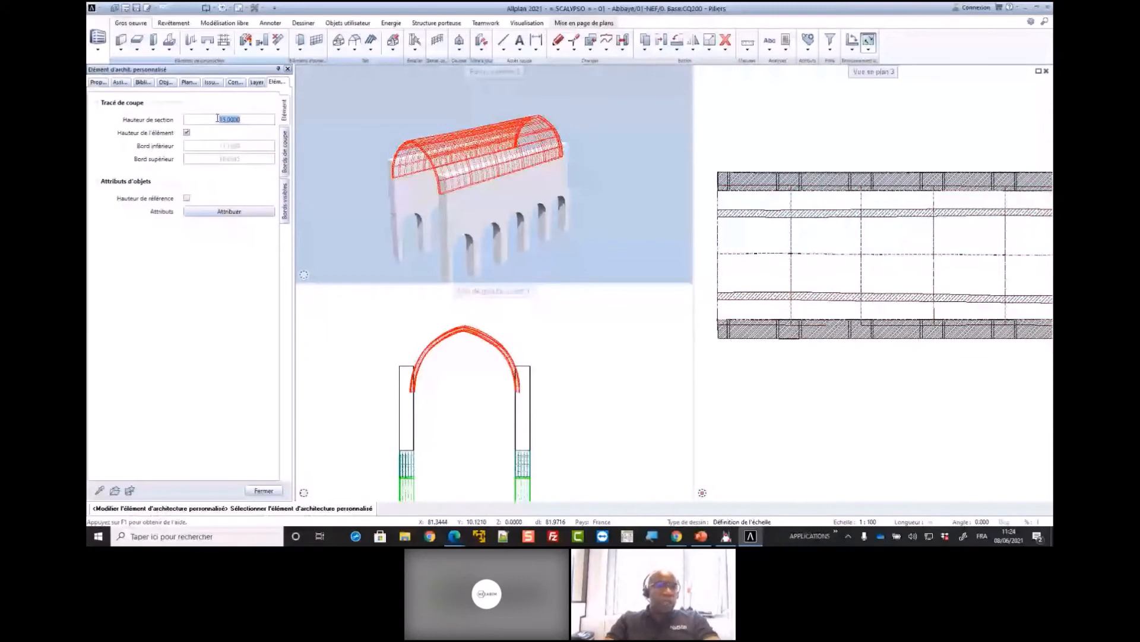
pyautogui.write('12')
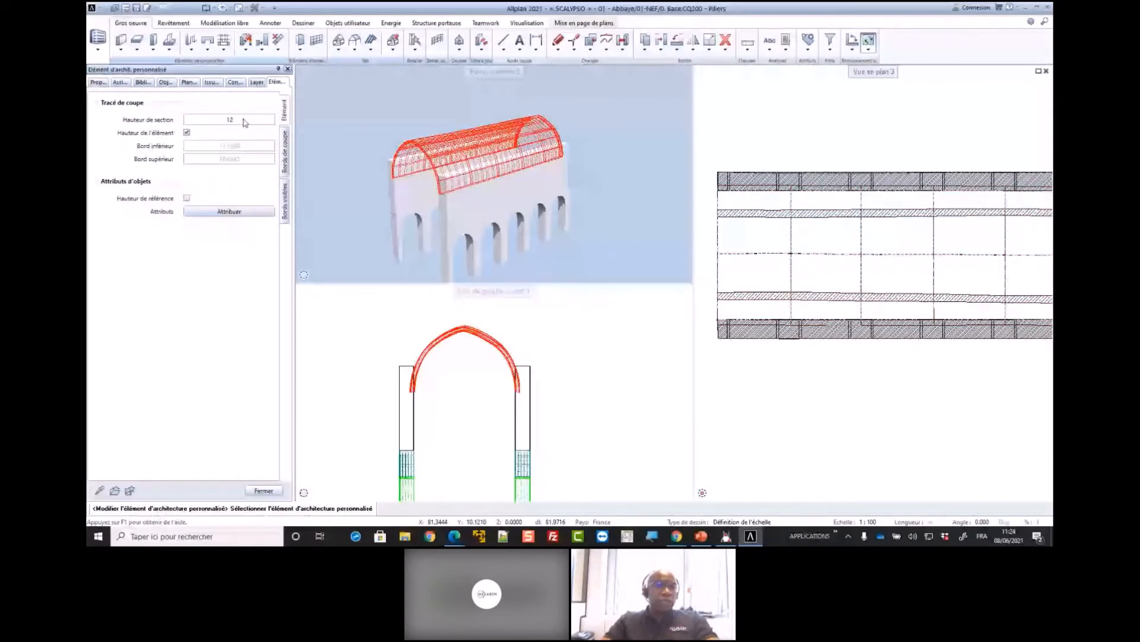
pyautogui.press('Return')
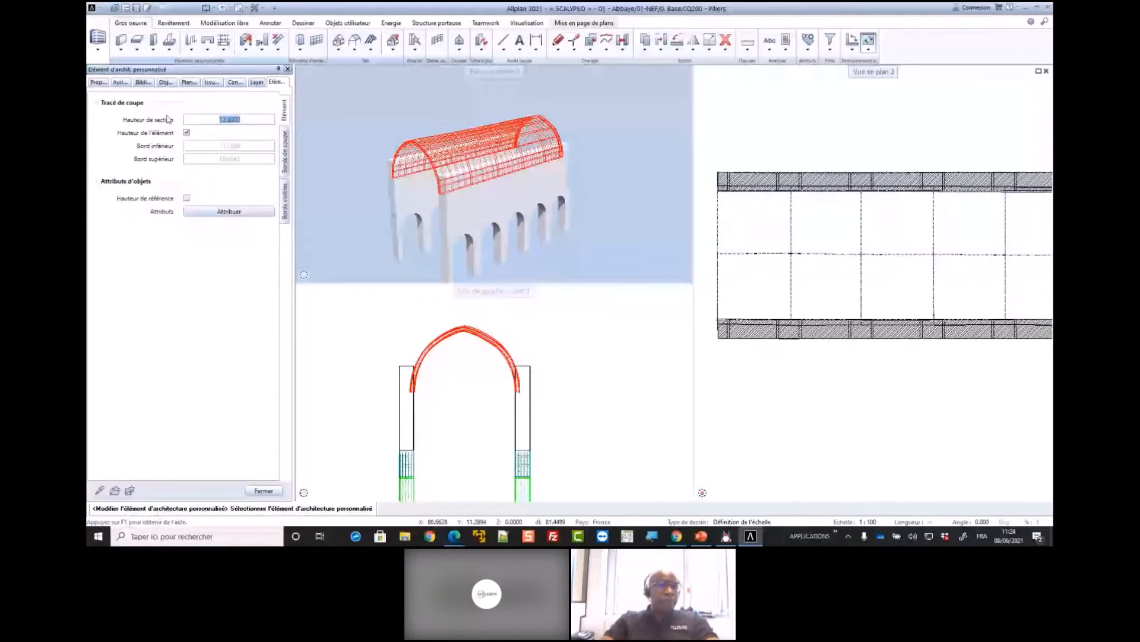
# Set the nave vault's section height to 15 and leave the custom architecture element modification
pyautogui.write('15')
pyautogui.press('Return')
pyautogui.click(249, 117)
pyautogui.moveTo(248, 117); pyautogui.dragTo(198, 117)
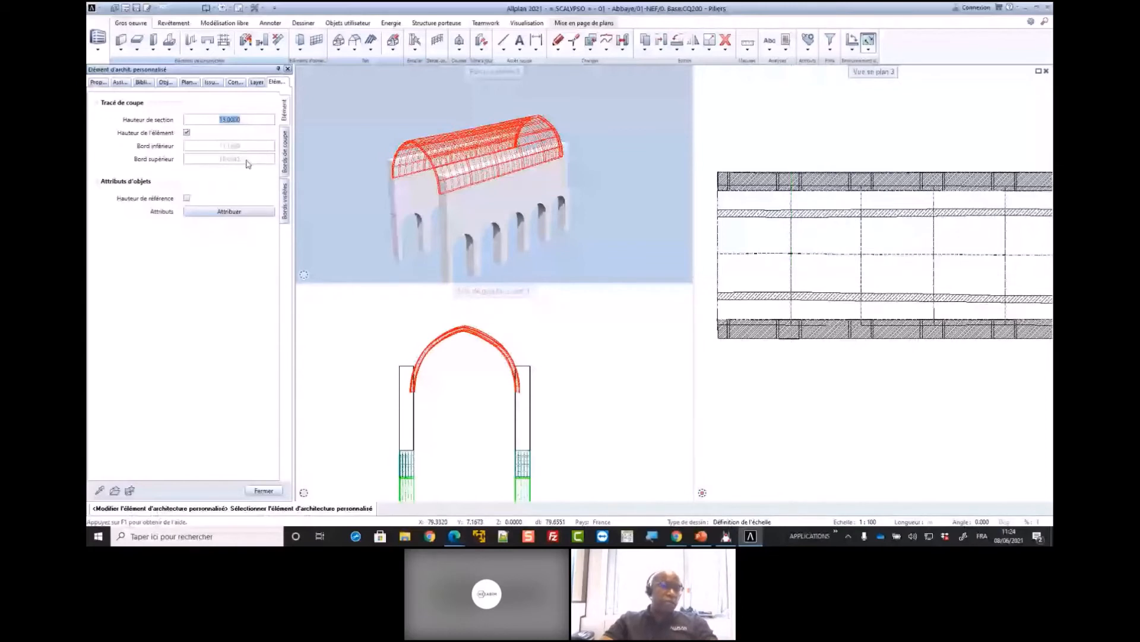
pyautogui.click(248, 119)
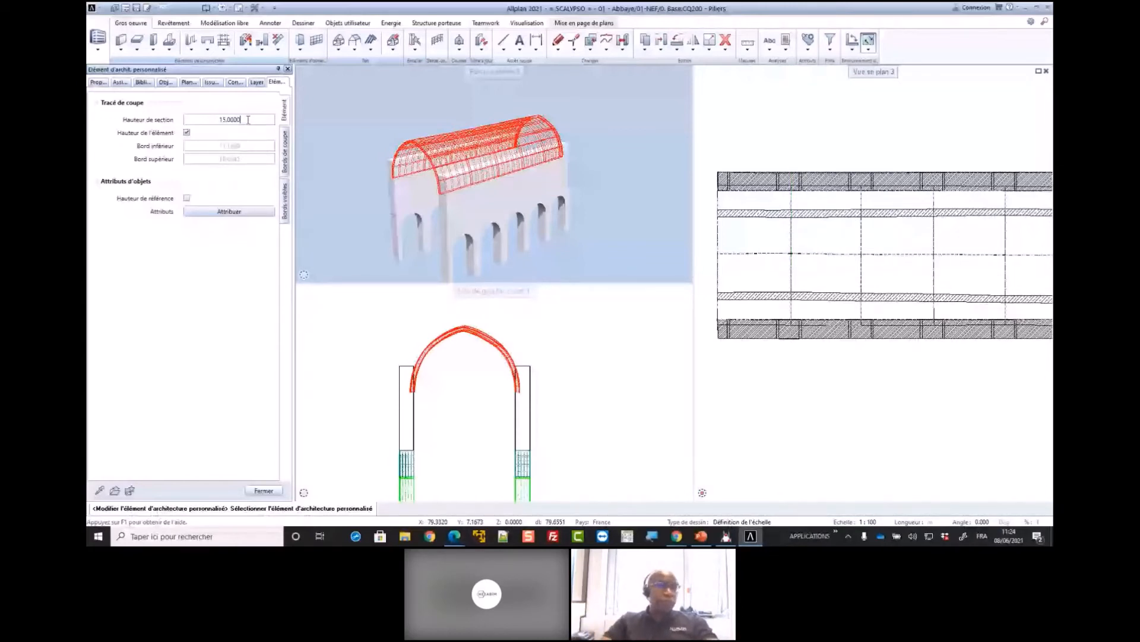
pyautogui.press('Return')
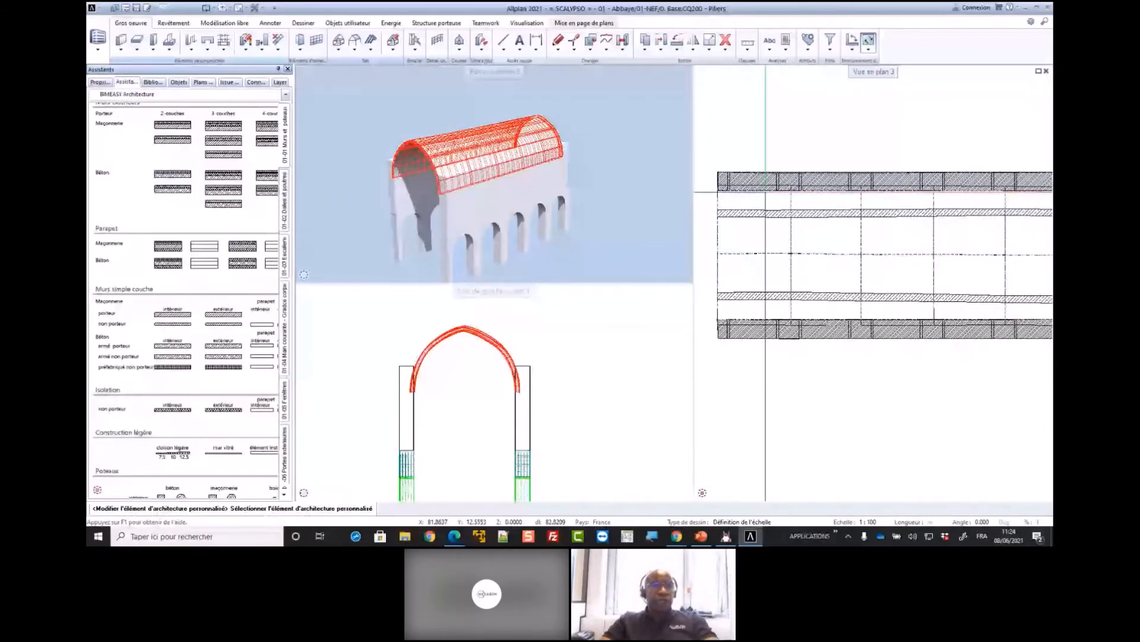
pyautogui.scroll(-2, 787, 232)
pyautogui.press('Escape')
# Reload the favourite 06 - NEF mode BIM.xml from the building structure
pyautogui.doubleClick(803, 365)
pyautogui.scroll(10, 412, 129)
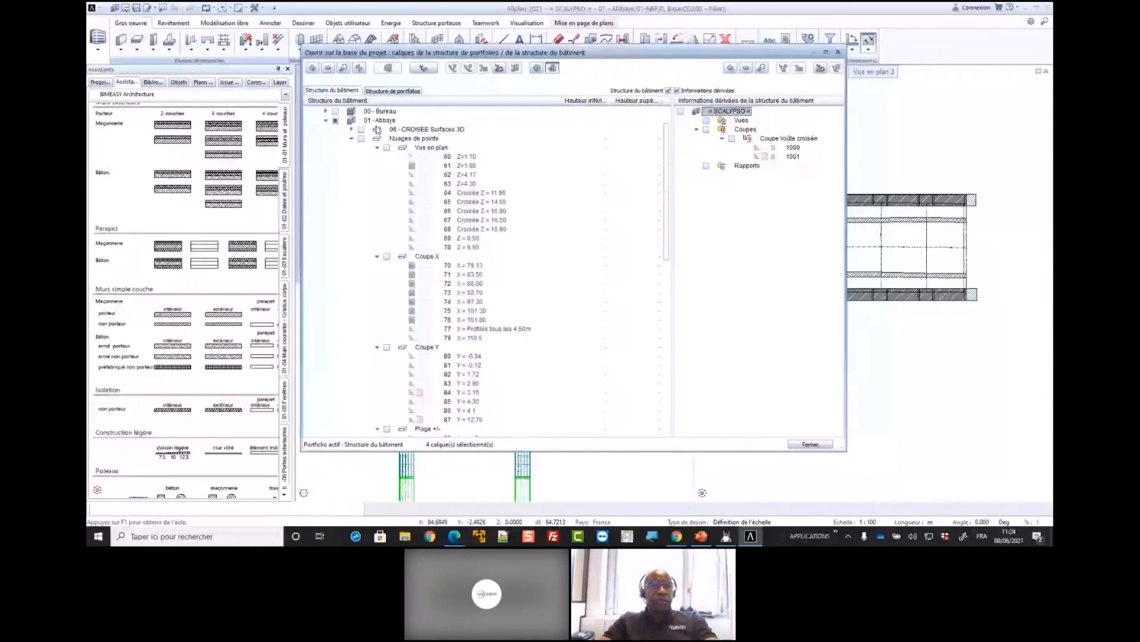
pyautogui.scroll(2, 378, 130)
pyautogui.rightClick(366, 112)
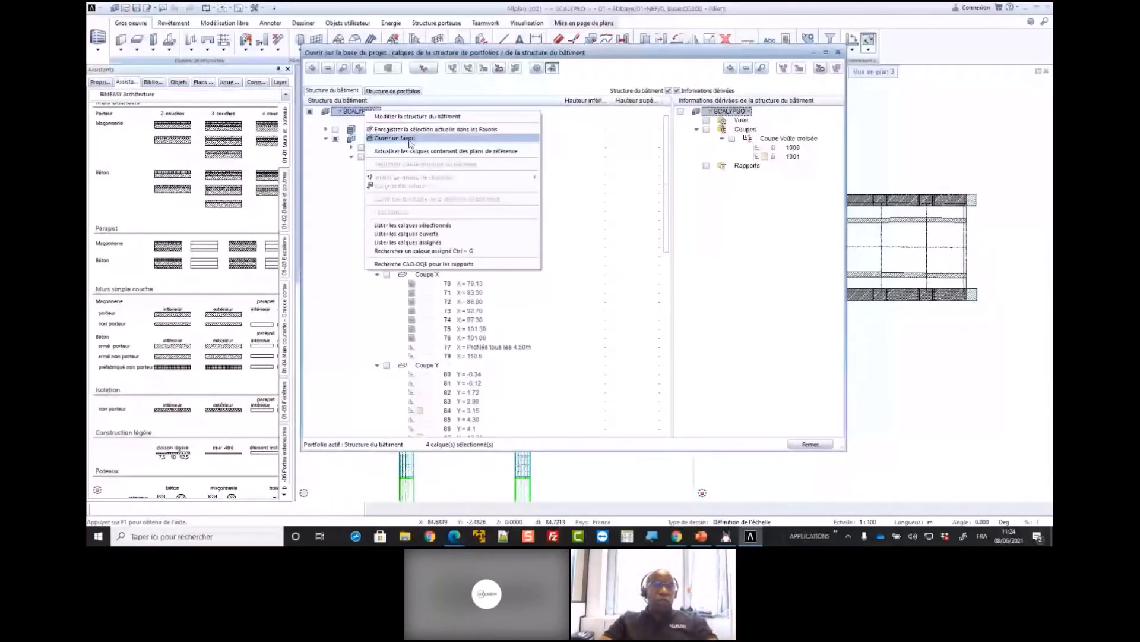
pyautogui.click(411, 143)
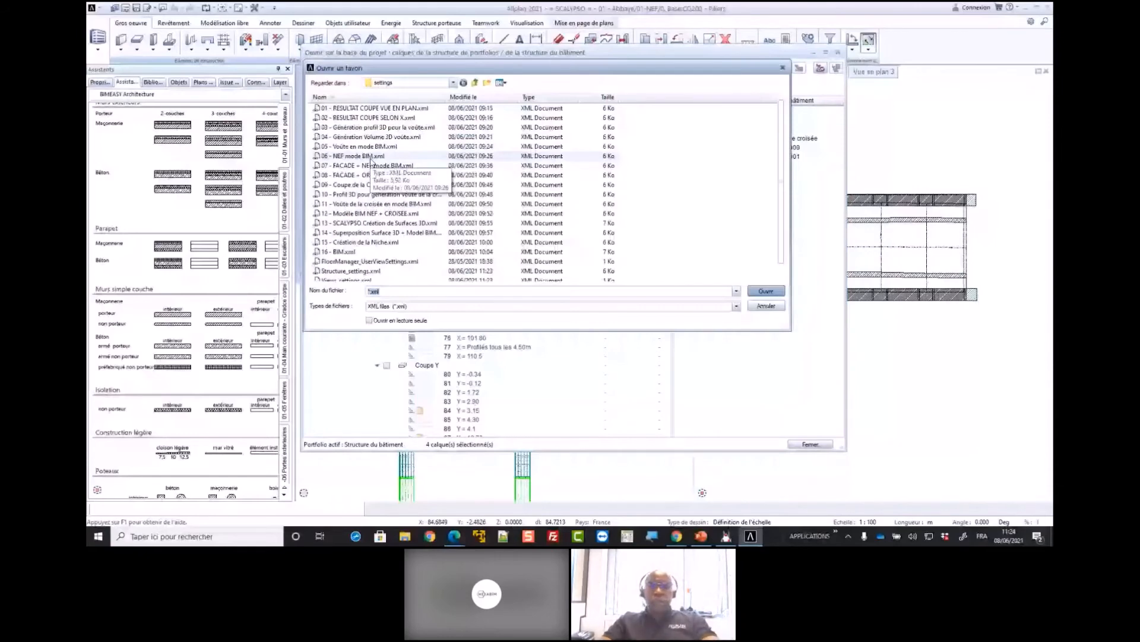
pyautogui.doubleClick(373, 157)
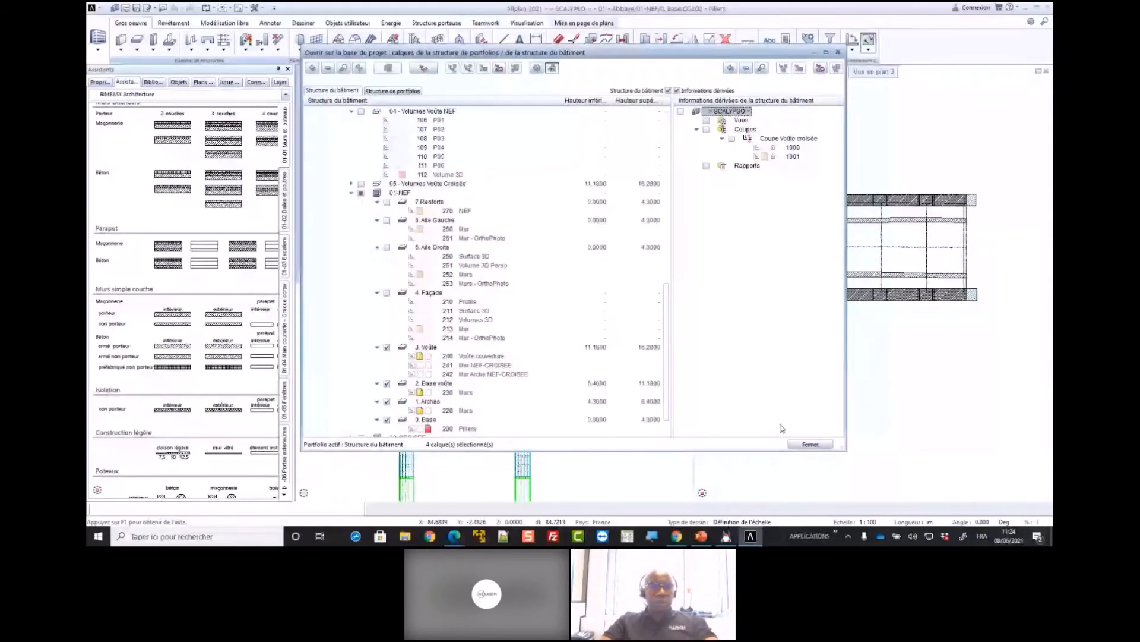
pyautogui.click(810, 444)
# Load the favourite 07 - FACADE + NEF mode BIM.xml and view the façade and side aisles in perspective
pyautogui.doubleClick(800, 369)
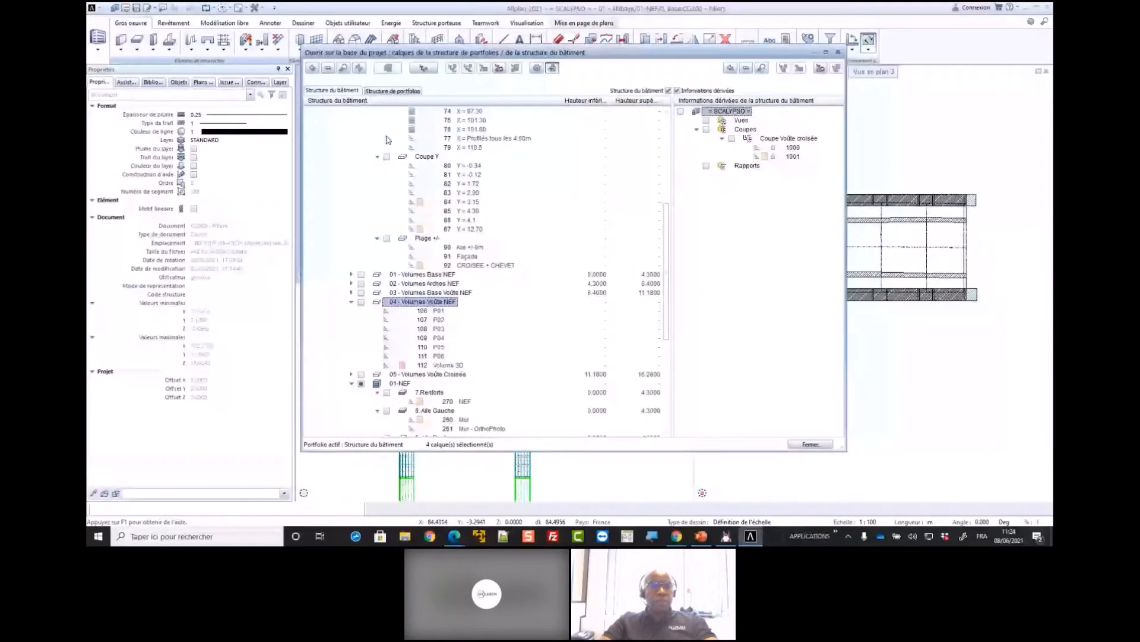
pyautogui.scroll(8, 386, 139)
pyautogui.rightClick(361, 111)
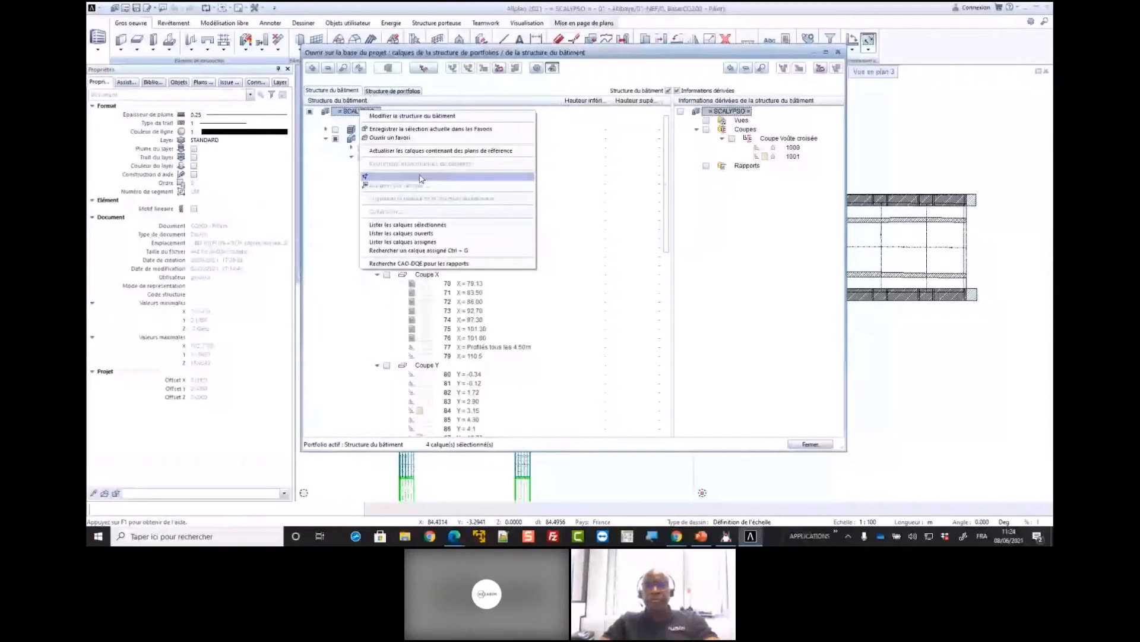
pyautogui.click(420, 176)
pyautogui.click(810, 444)
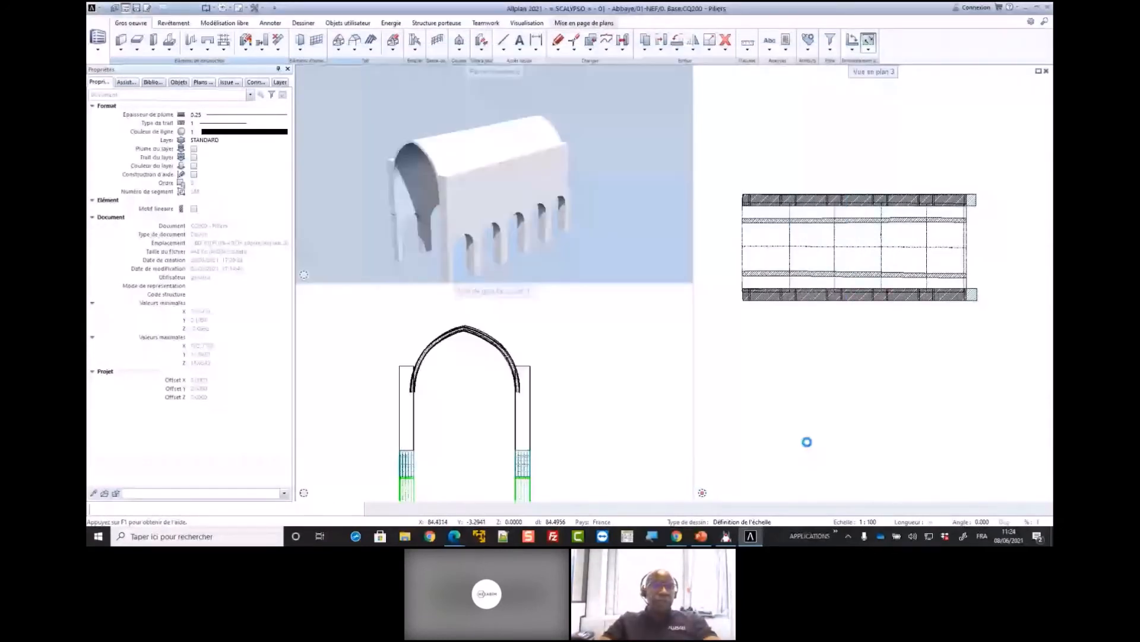
pyautogui.moveTo(479, 215); pyautogui.dragTo(518, 218)
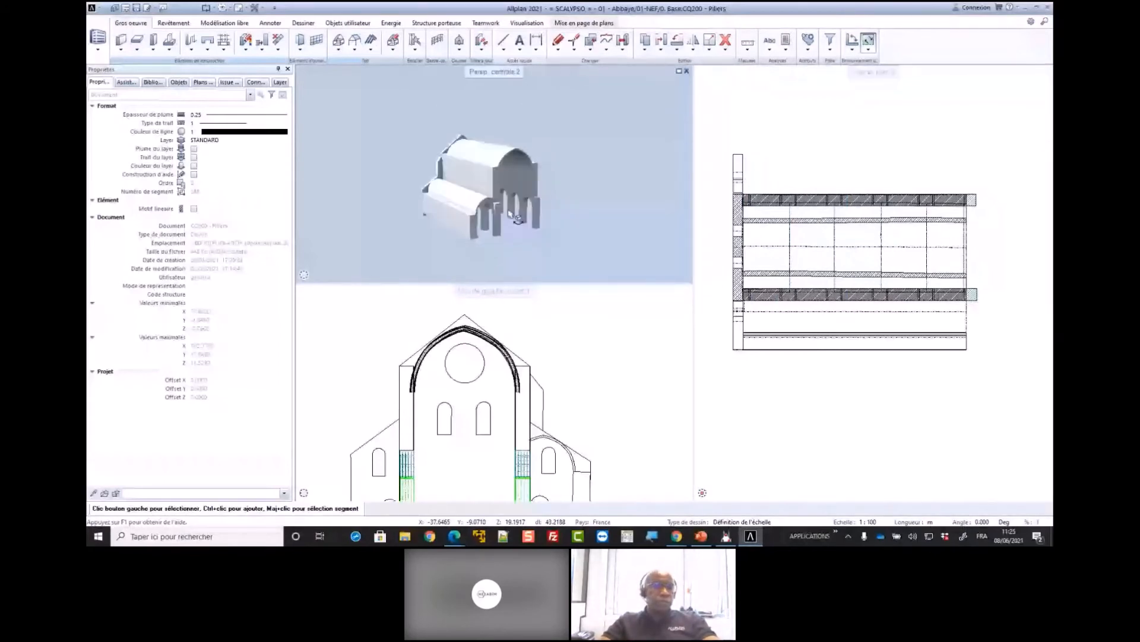
pyautogui.moveTo(518, 218); pyautogui.dragTo(549, 198)
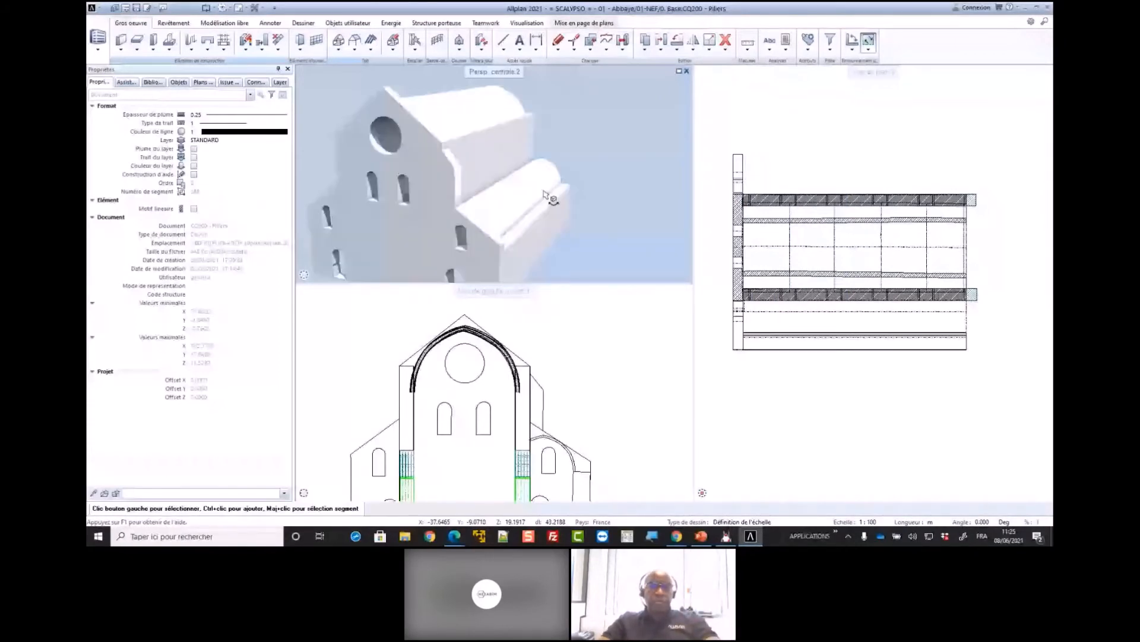
pyautogui.scroll(-3, 545, 195)
pyautogui.doubleClick(827, 406)
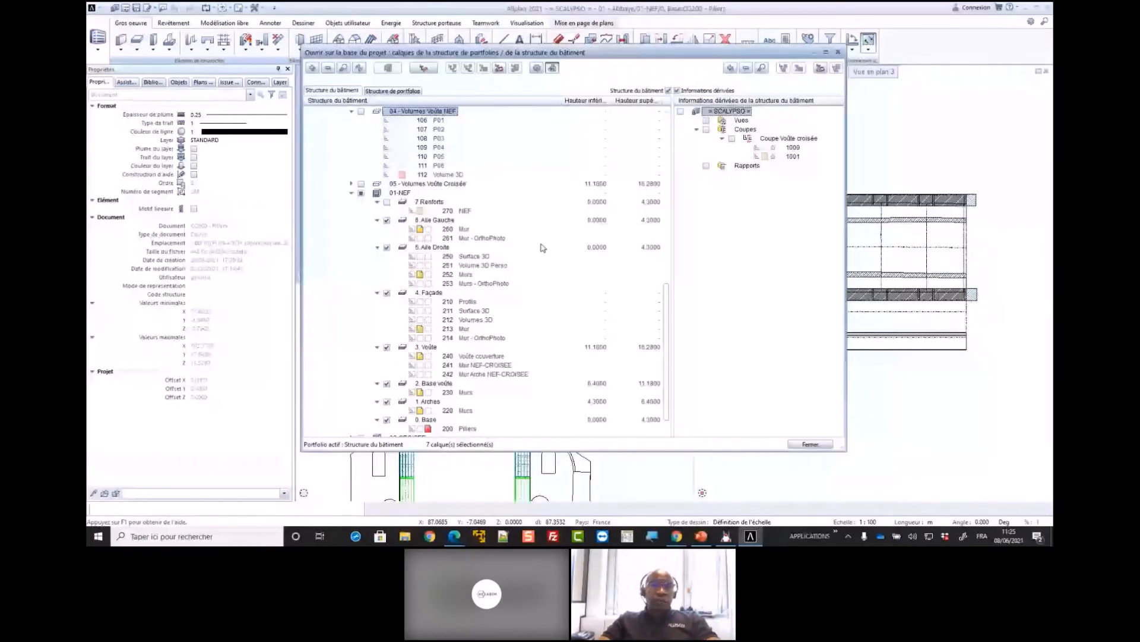
pyautogui.scroll(15, 542, 248)
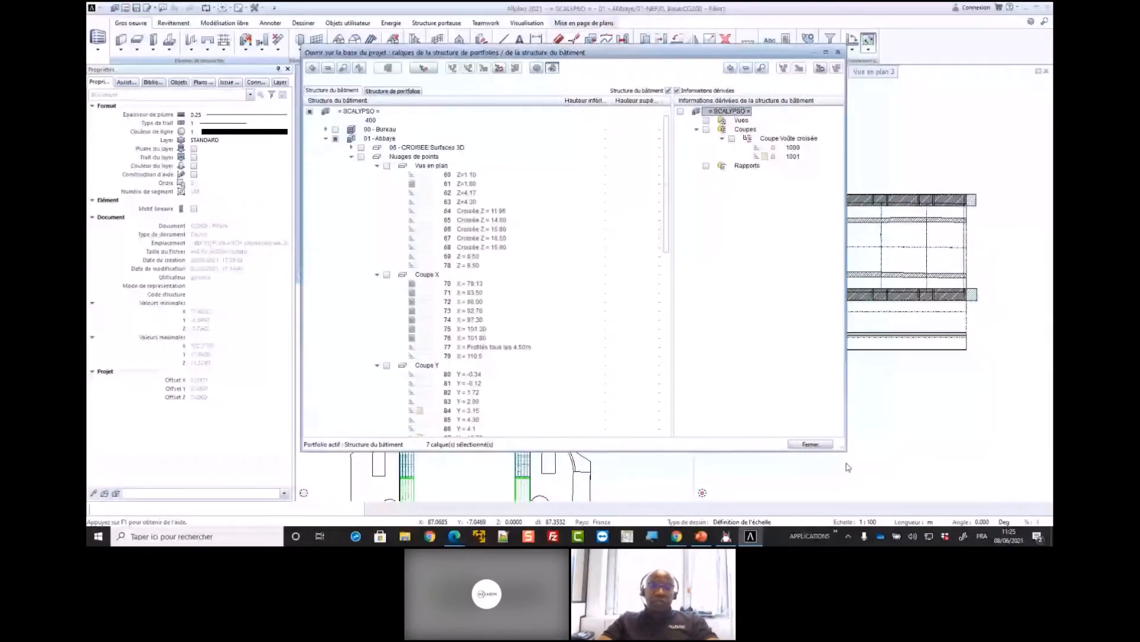
pyautogui.click(811, 445)
# Select the central façade wall in plan to examine its openings in perspective and its IFC attributes
pyautogui.click(731, 283)
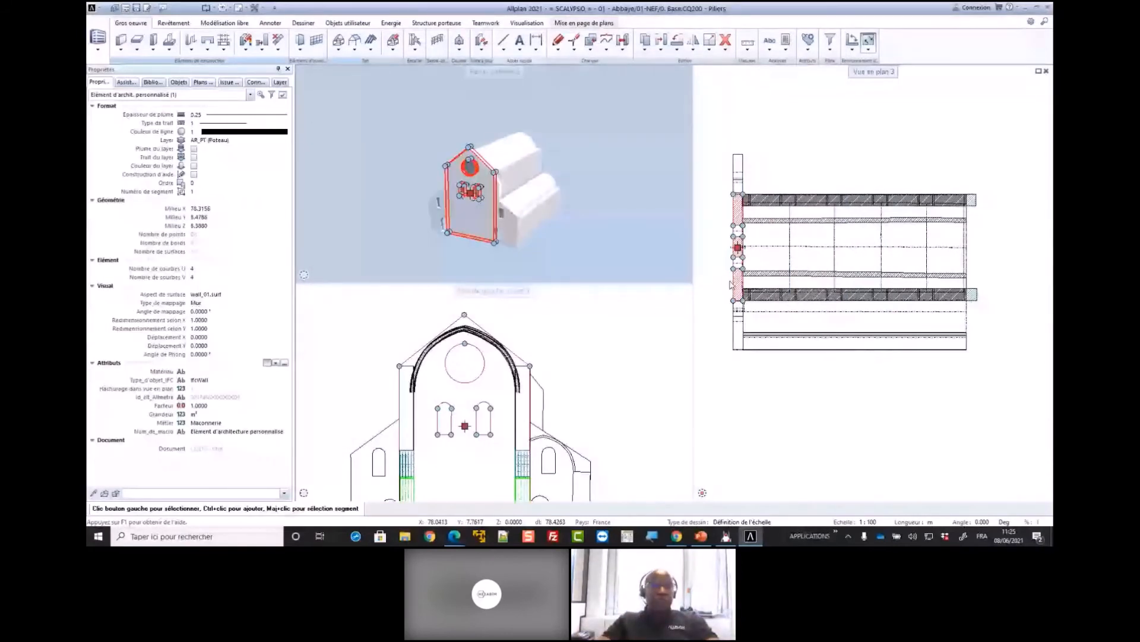
pyautogui.scroll(3, 469, 207)
pyautogui.scroll(-2, 470, 206)
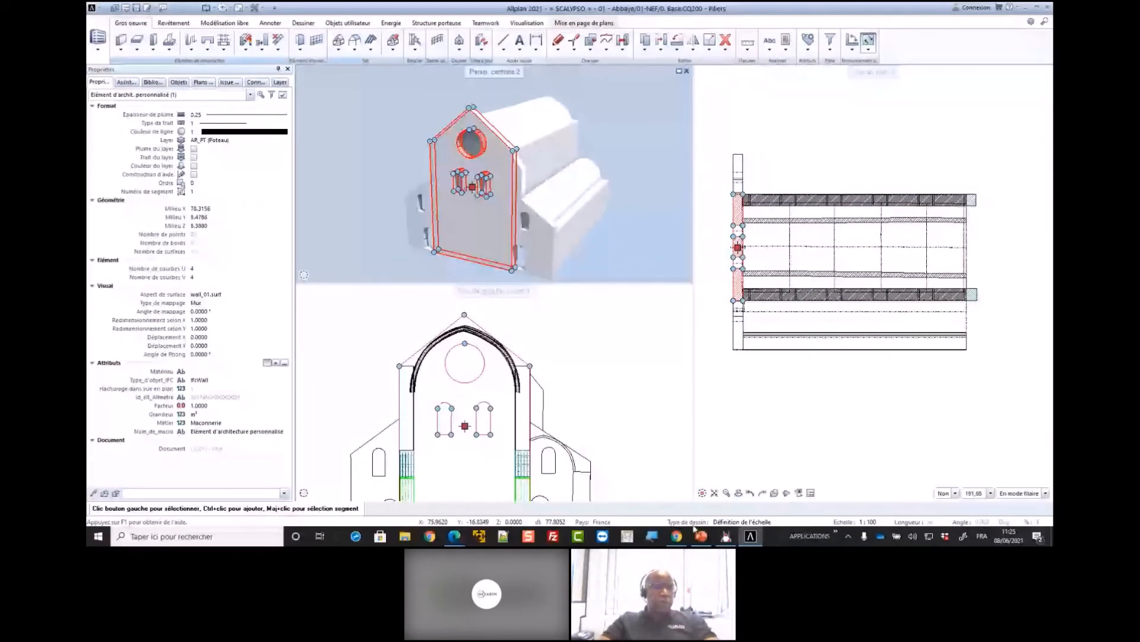
# Switch to Scalypso Modeler, open the spherical view of scan 1804-abbaye-senanque-035.syo and turn it to show the whole abbey façade
pyautogui.click(726, 536)
pyautogui.click(143, 447)
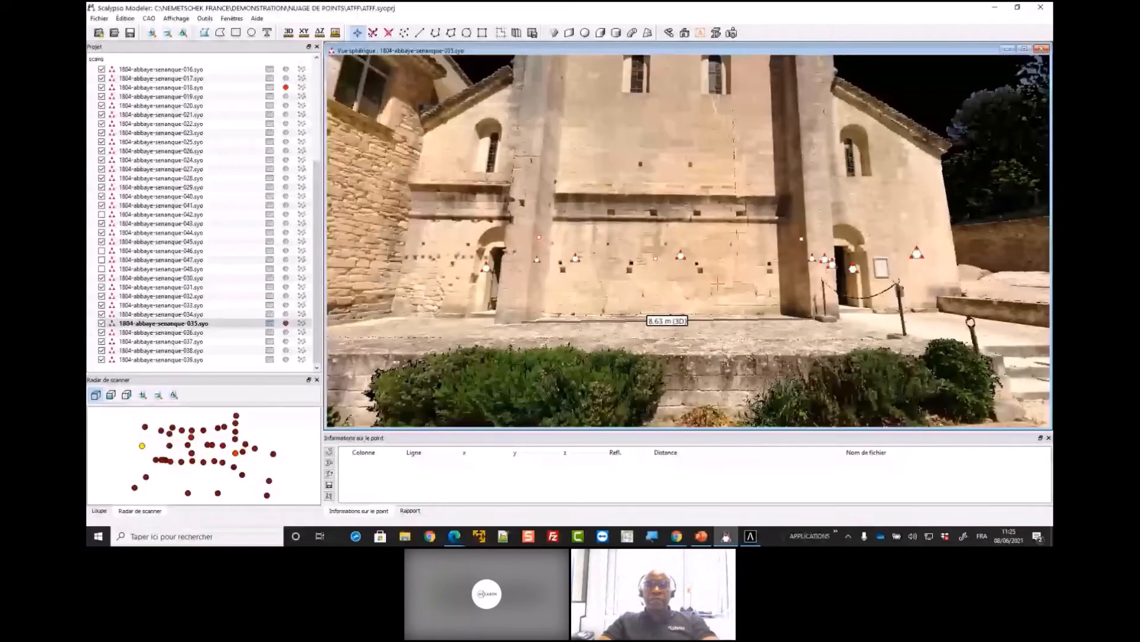
pyautogui.moveTo(718, 283); pyautogui.dragTo(745, 263)
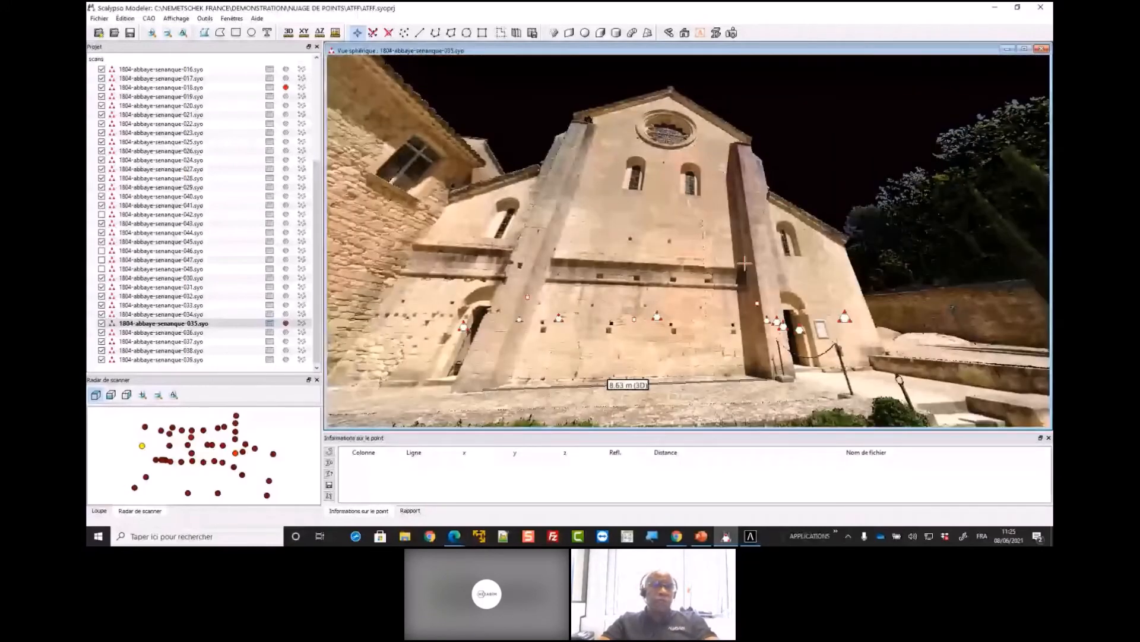
# Outline a rectangle on the central façade wall below the twin windows and pick it as the orthophoto's reference surface
pyautogui.click(732, 33)
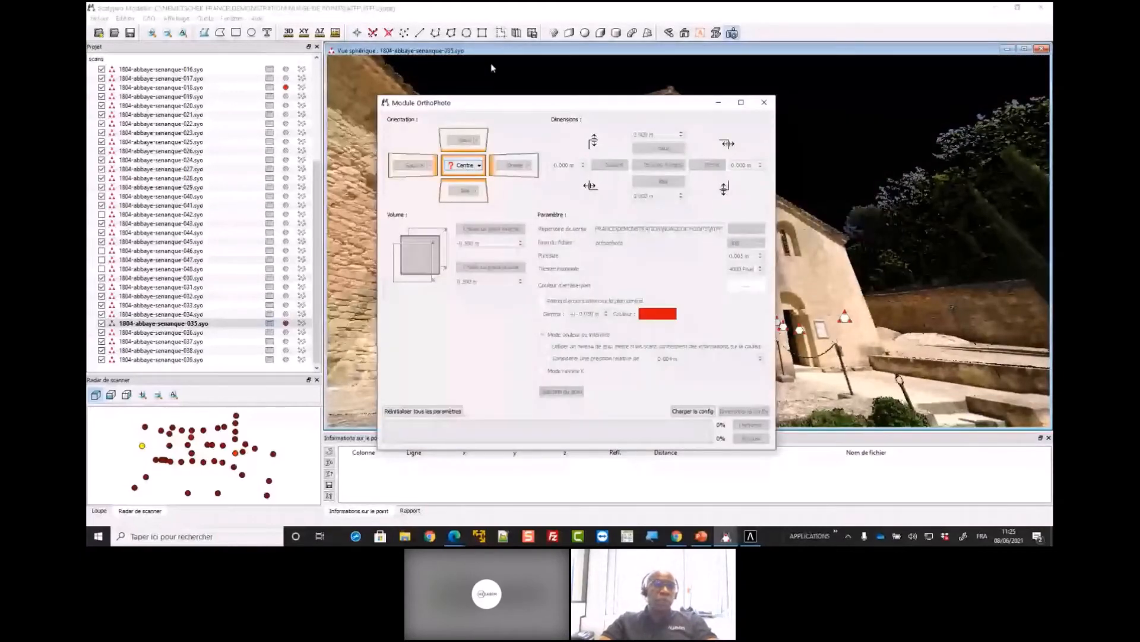
pyautogui.click(357, 32)
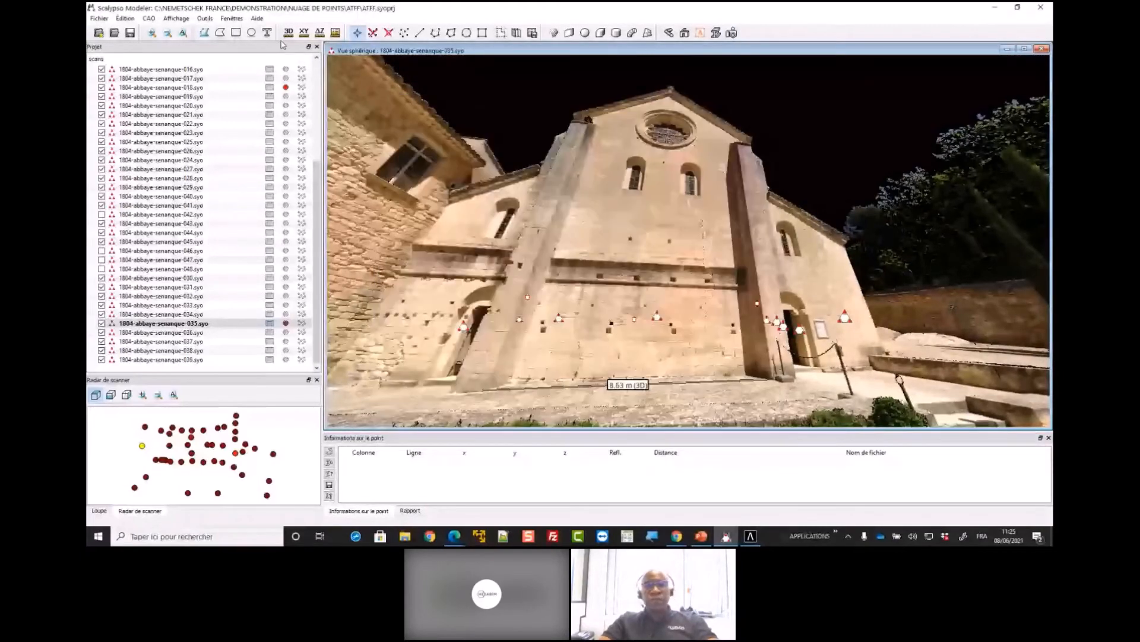
pyautogui.click(236, 33)
pyautogui.moveTo(608, 212); pyautogui.dragTo(672, 238)
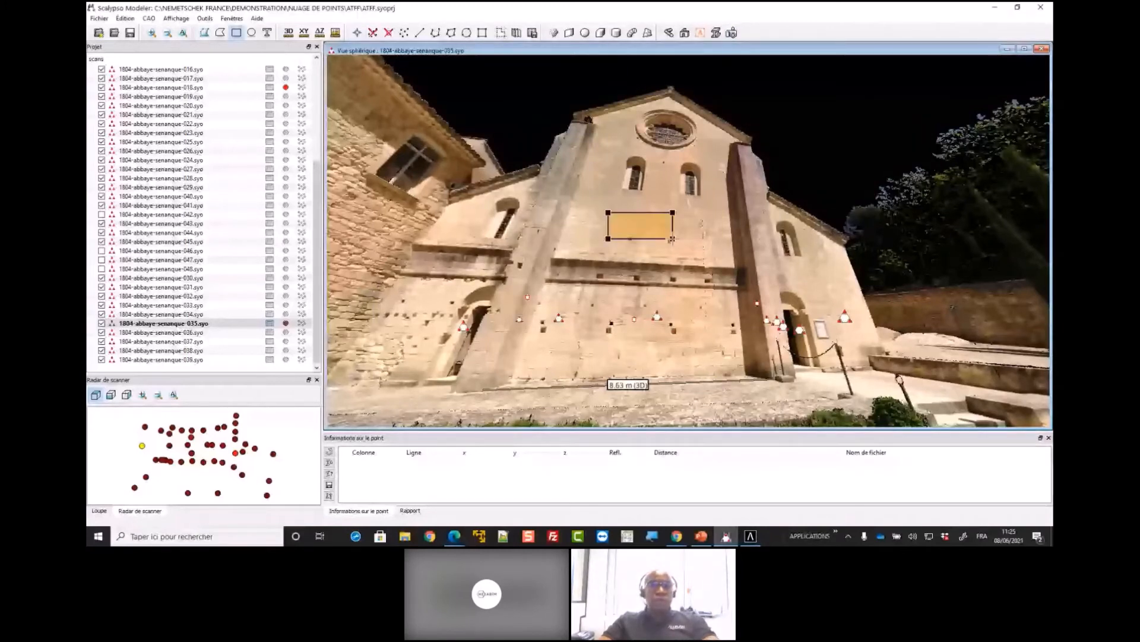
pyautogui.click(732, 32)
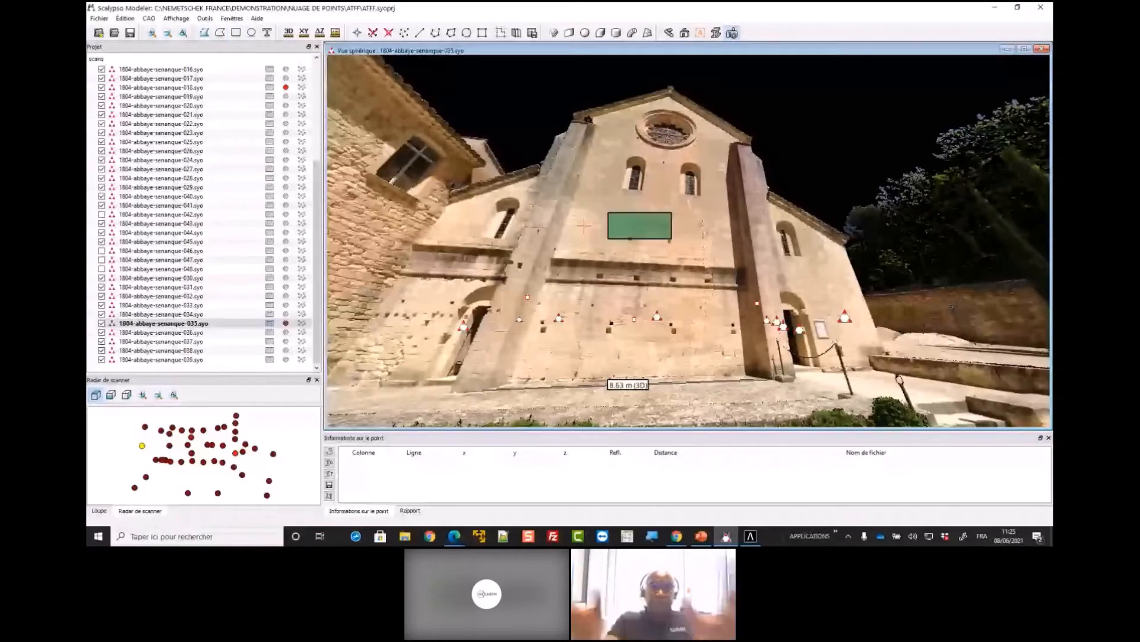
pyautogui.click(646, 233)
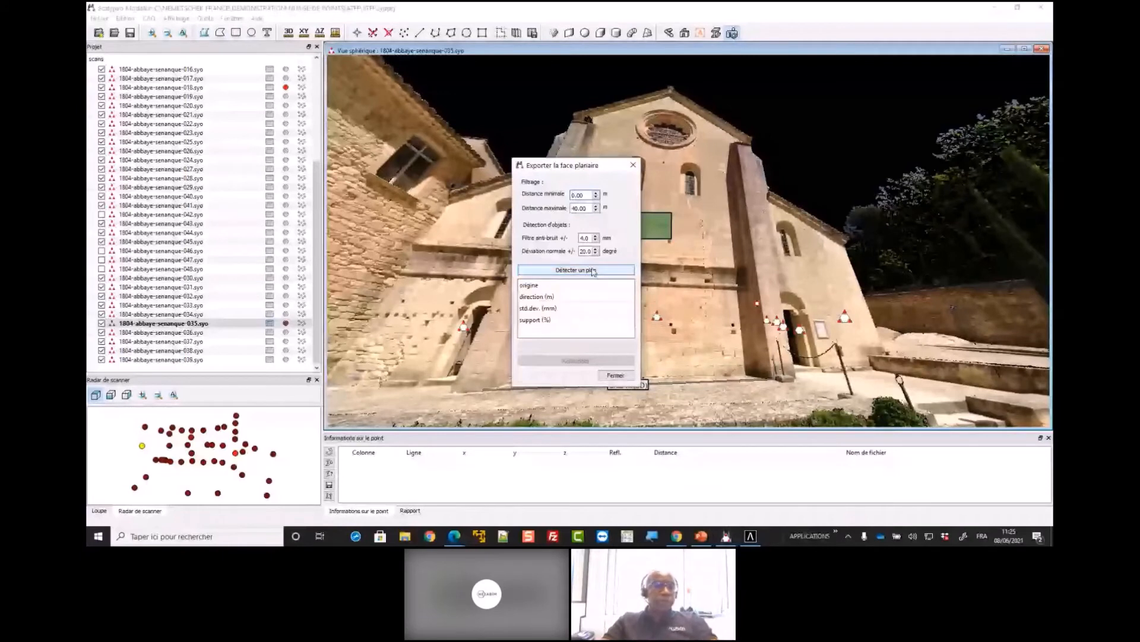
# Detect the wall plane for the orthophoto, facing it as during detection and without moving it parallel to another position
pyautogui.click(593, 271)
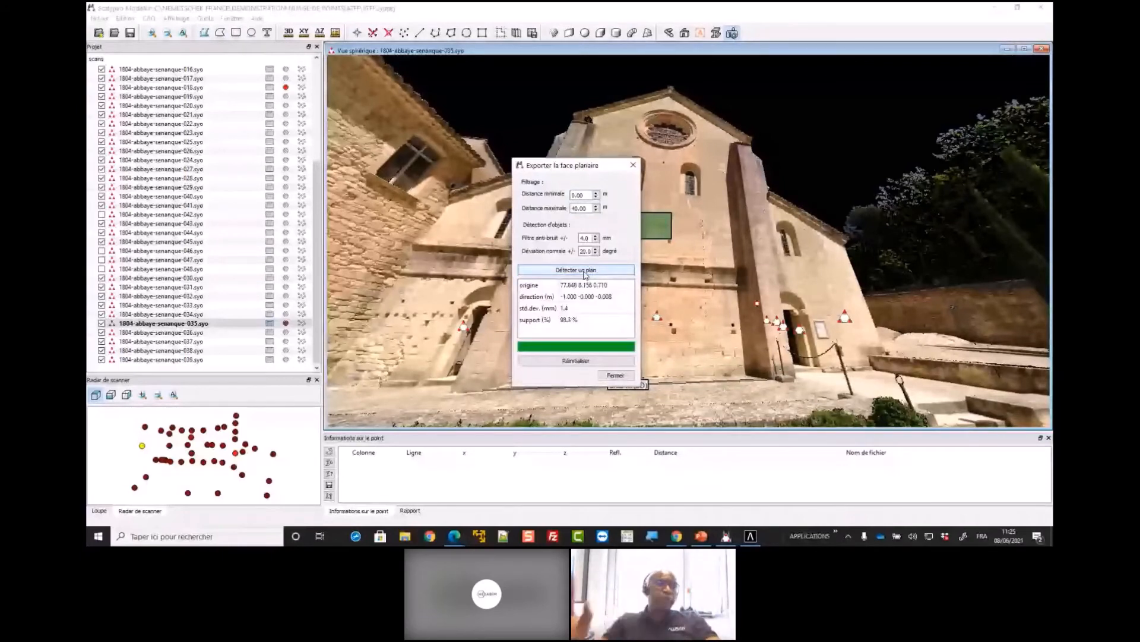
pyautogui.click(615, 376)
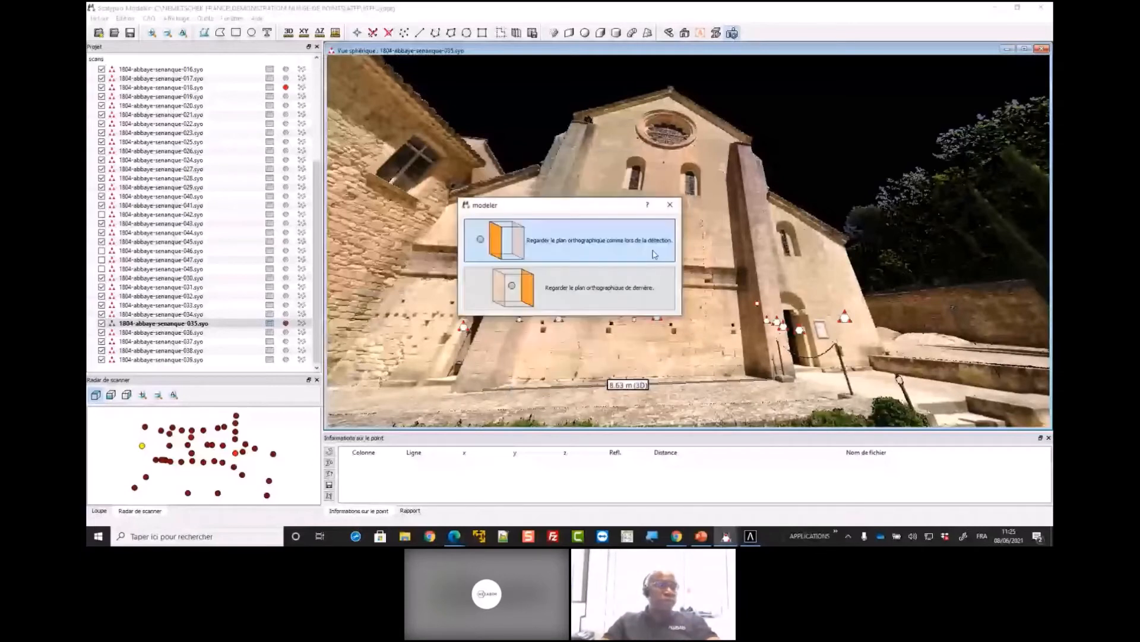
pyautogui.click(622, 256)
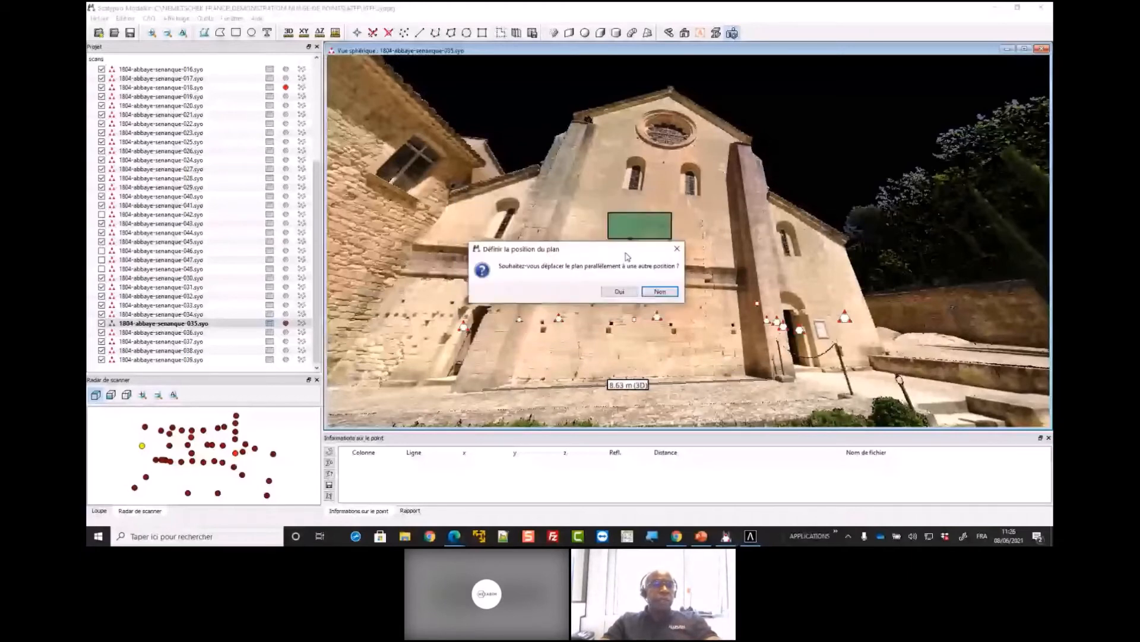
pyautogui.click(660, 291)
# Set the orthophoto's bottom orientation along the Z axis and start defining its dimensions with all four points
pyautogui.click(475, 191)
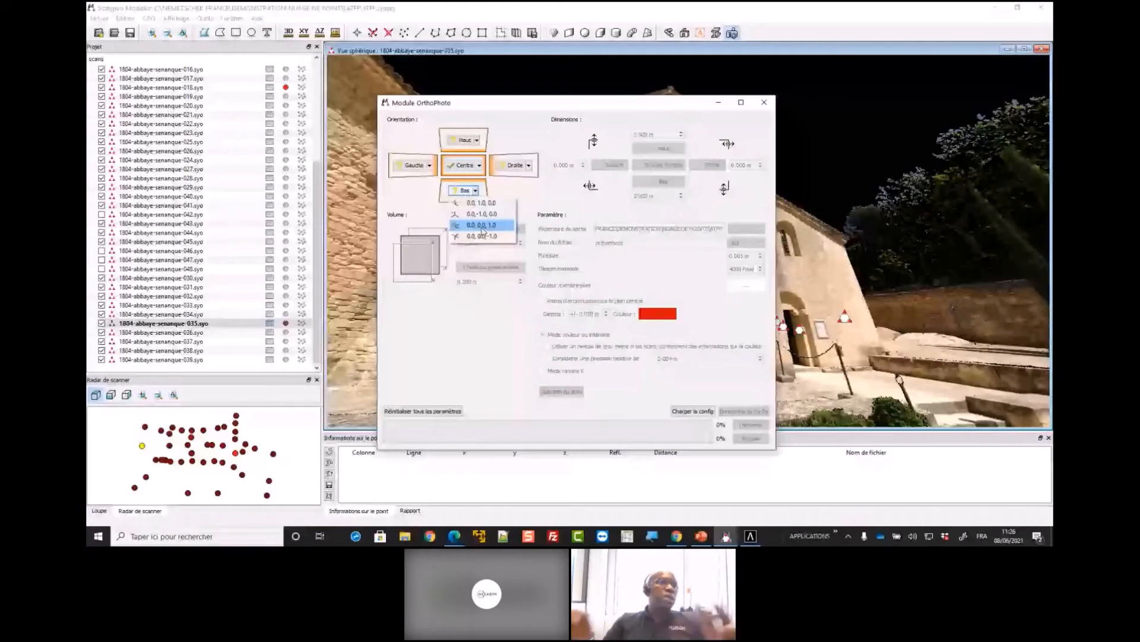
pyautogui.click(483, 228)
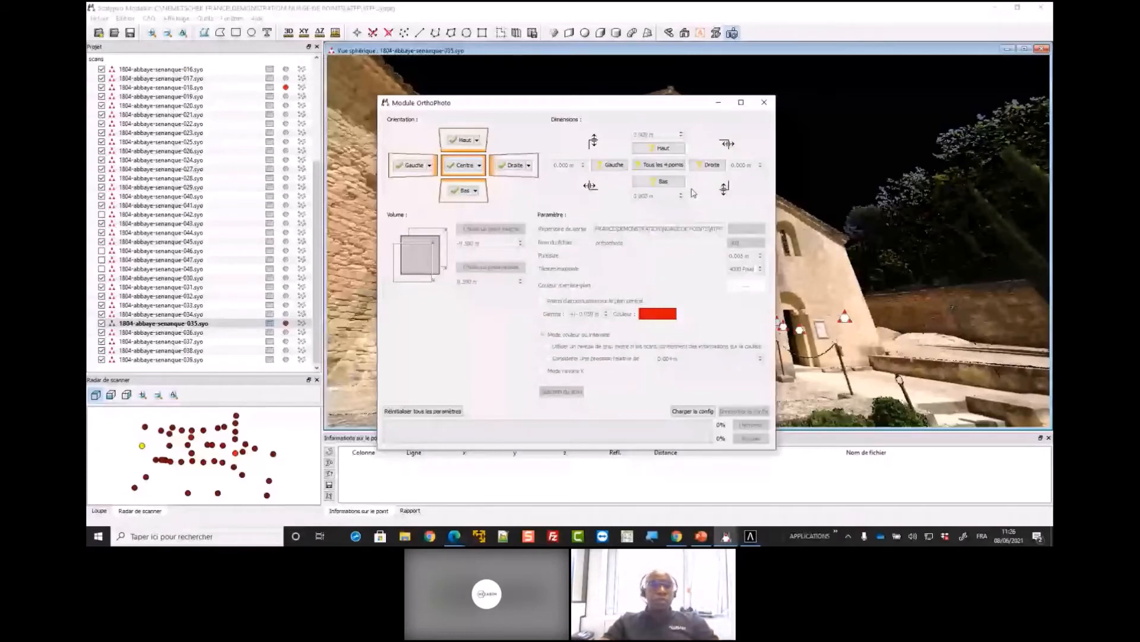
pyautogui.click(660, 166)
# Switch to Allplan, deselect the façade wall and load the favourite 08 - FACADE + ORTHOPHOTO.xml from the building structure
pyautogui.click(750, 535)
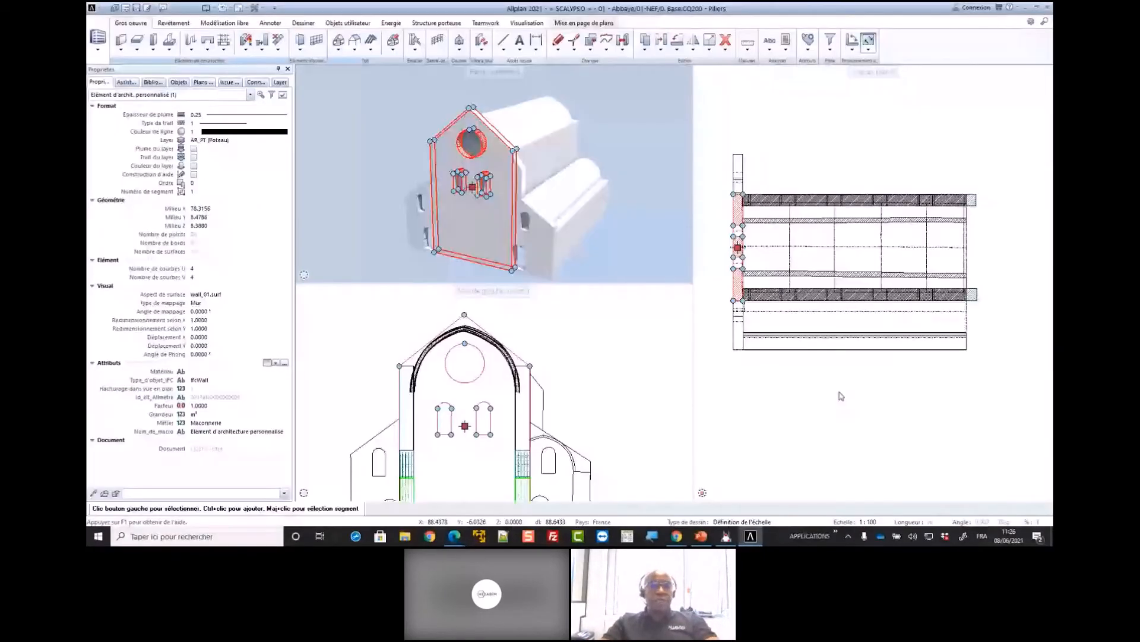
pyautogui.click(776, 392)
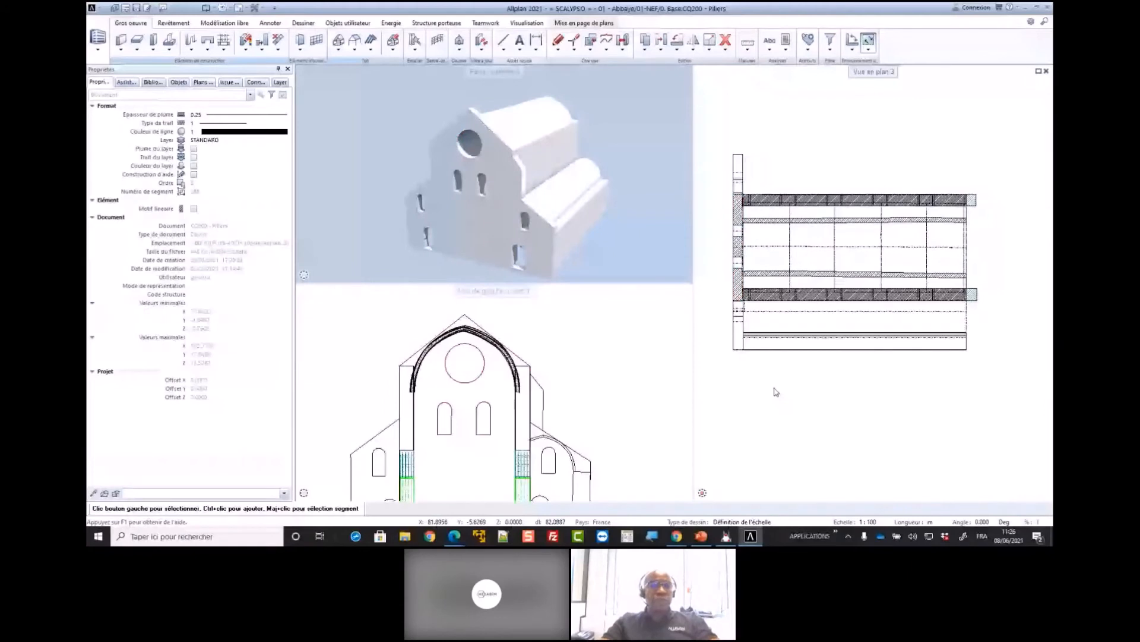
pyautogui.doubleClick(776, 392)
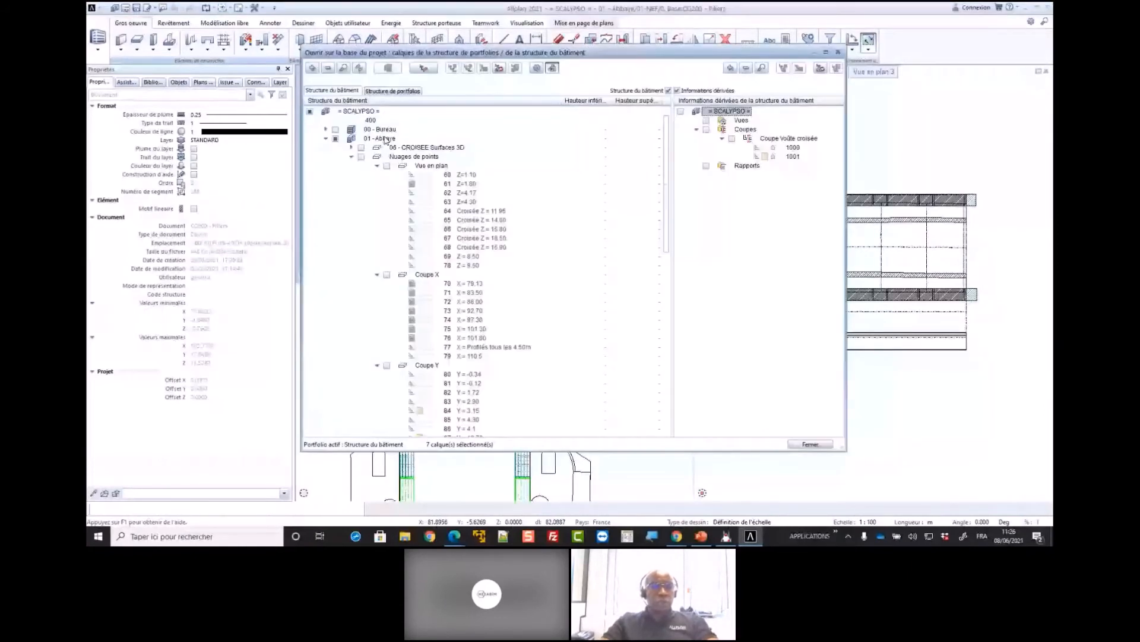
pyautogui.doubleClick(386, 176)
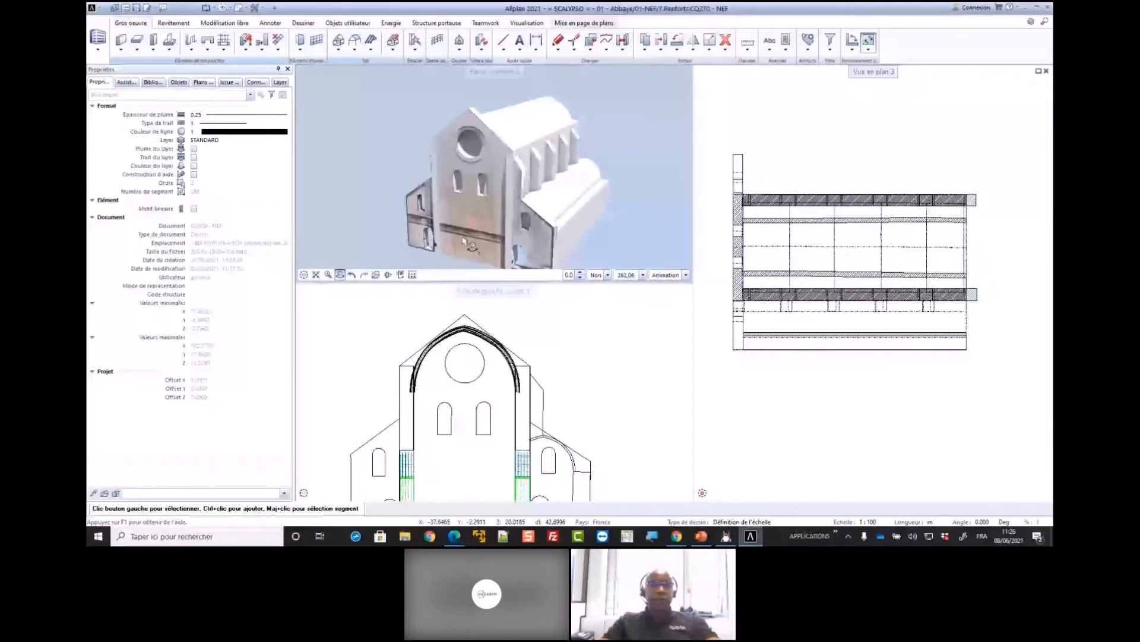
# Enlarge the perspective viewport to examine the orthophoto textures on the façade and side aisles, and shrink it again
pyautogui.moveTo(693, 282); pyautogui.dragTo(745, 370)
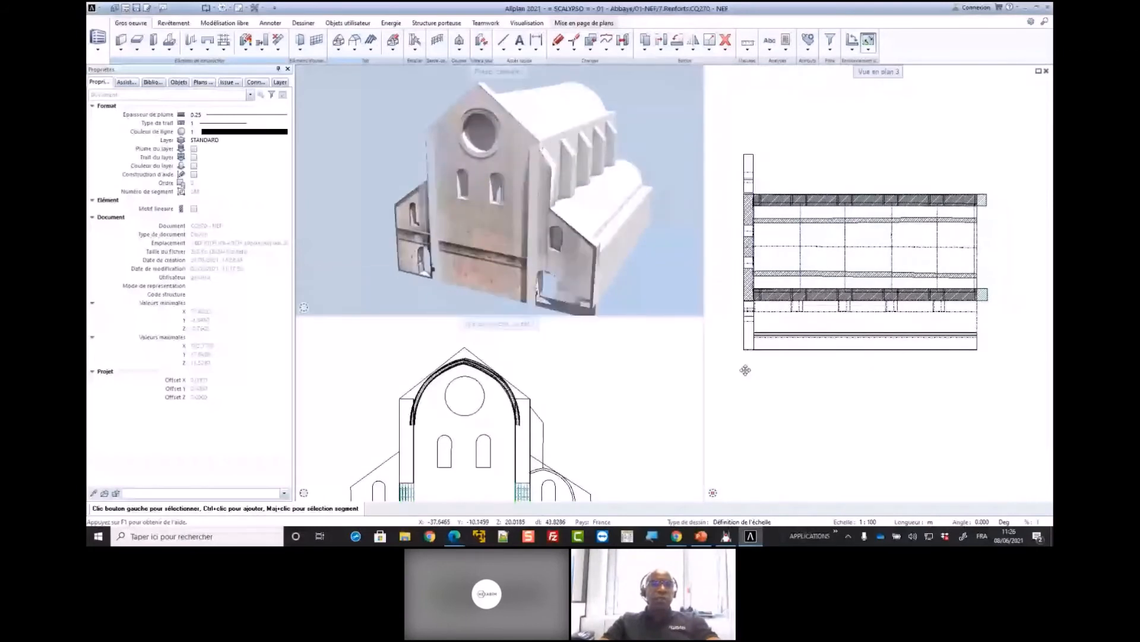
pyautogui.moveTo(746, 370); pyautogui.dragTo(848, 435)
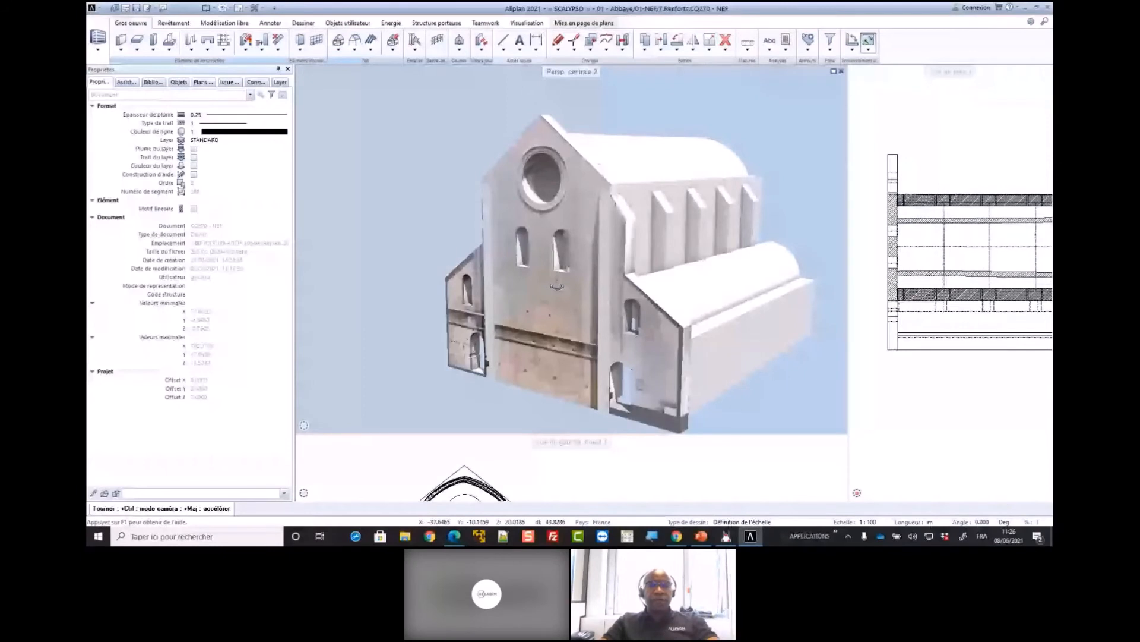
pyautogui.scroll(5, 557, 286)
pyautogui.scroll(-4, 545, 320)
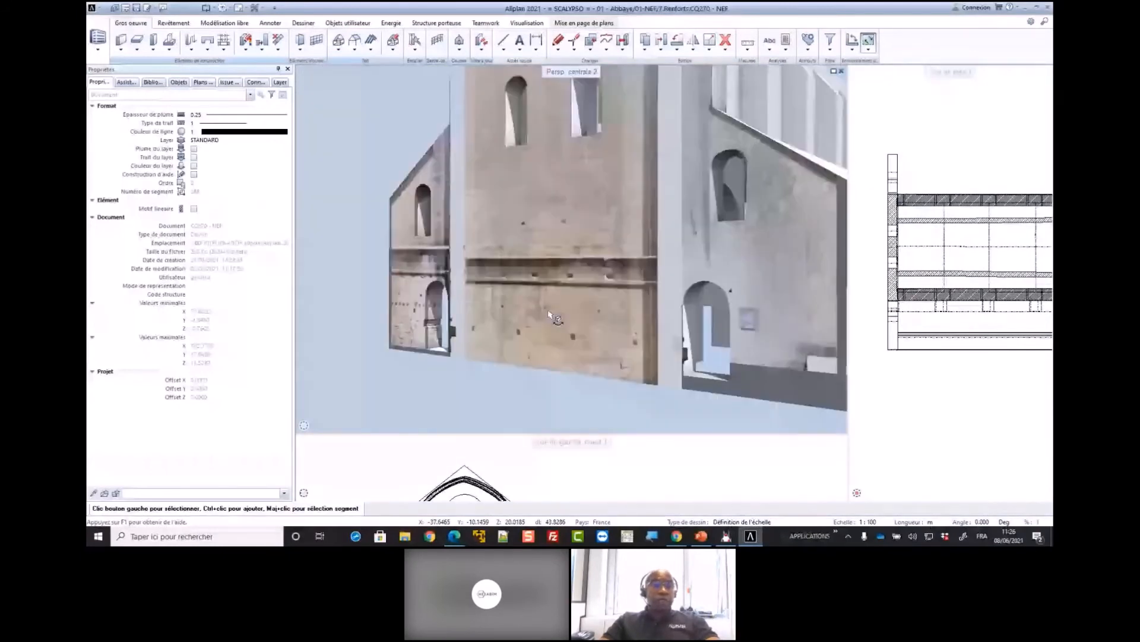
pyautogui.scroll(-4, 534, 319)
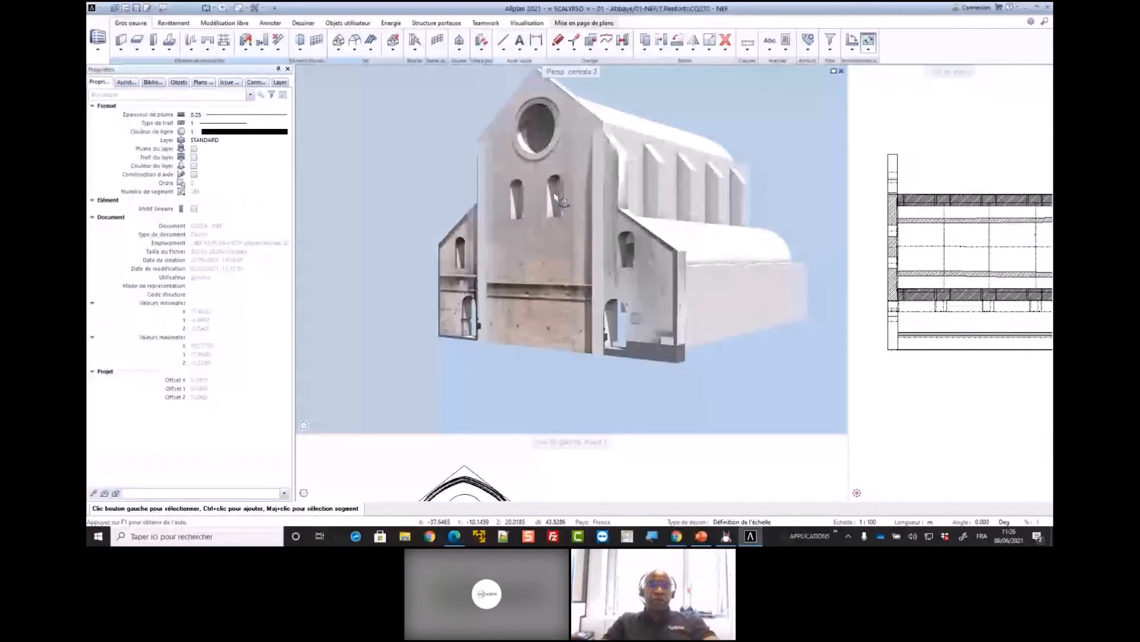
pyautogui.scroll(-3, 557, 196)
pyautogui.moveTo(799, 430)
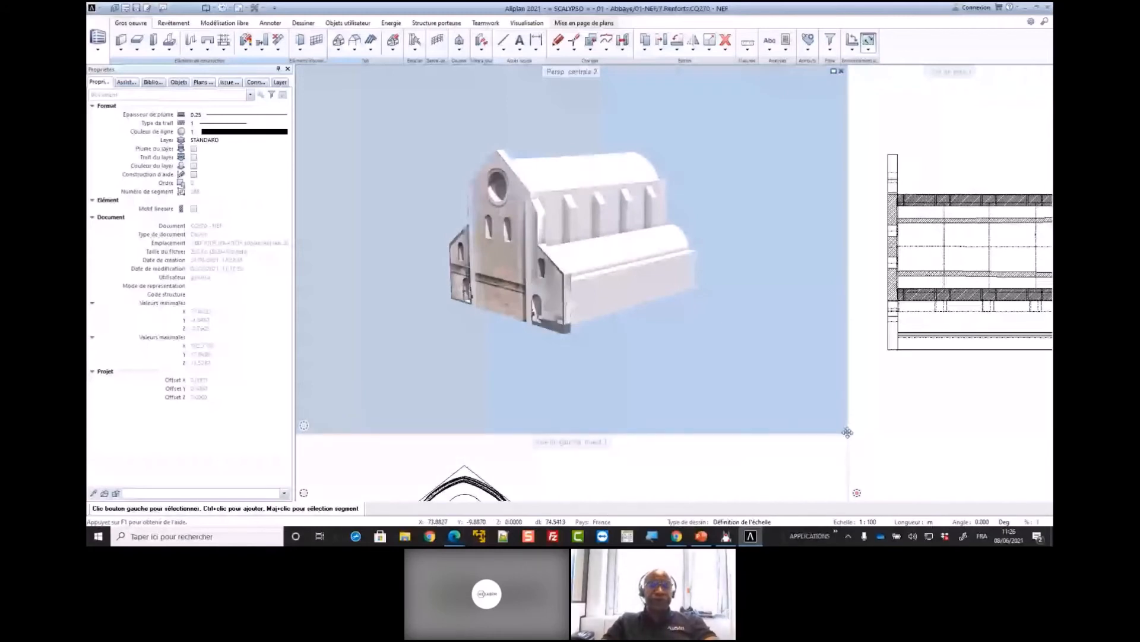
pyautogui.moveTo(848, 433); pyautogui.dragTo(715, 301)
# Load the favourite 09 - Coupe de la Croisée.xml and view the crossing's point cloud sections in perspective and plan
pyautogui.doubleClick(580, 267)
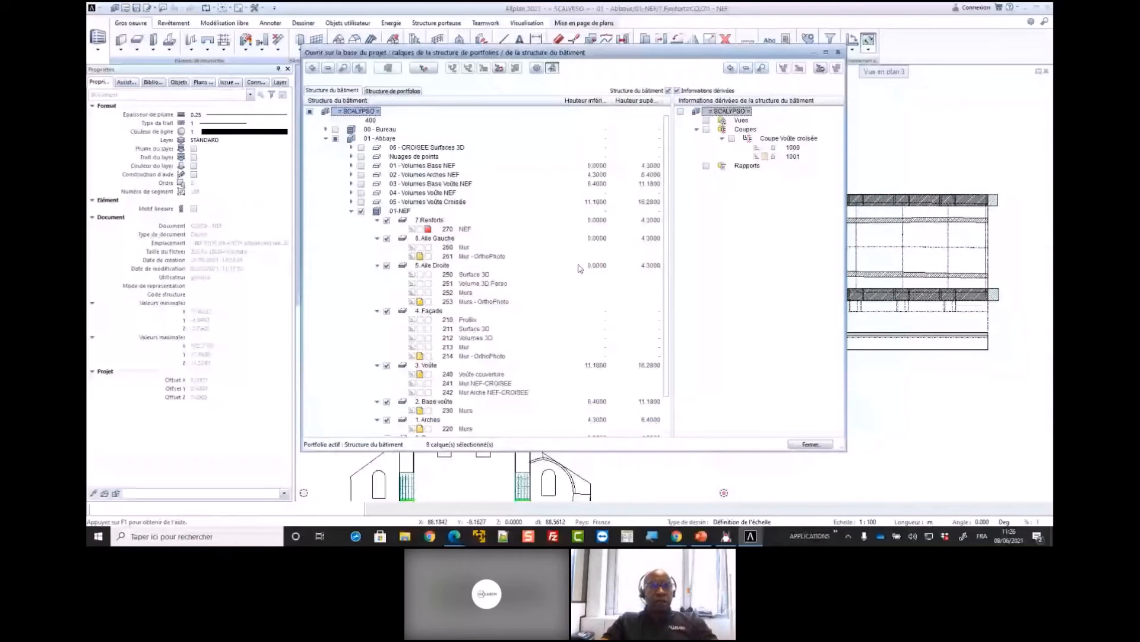
pyautogui.click(498, 68)
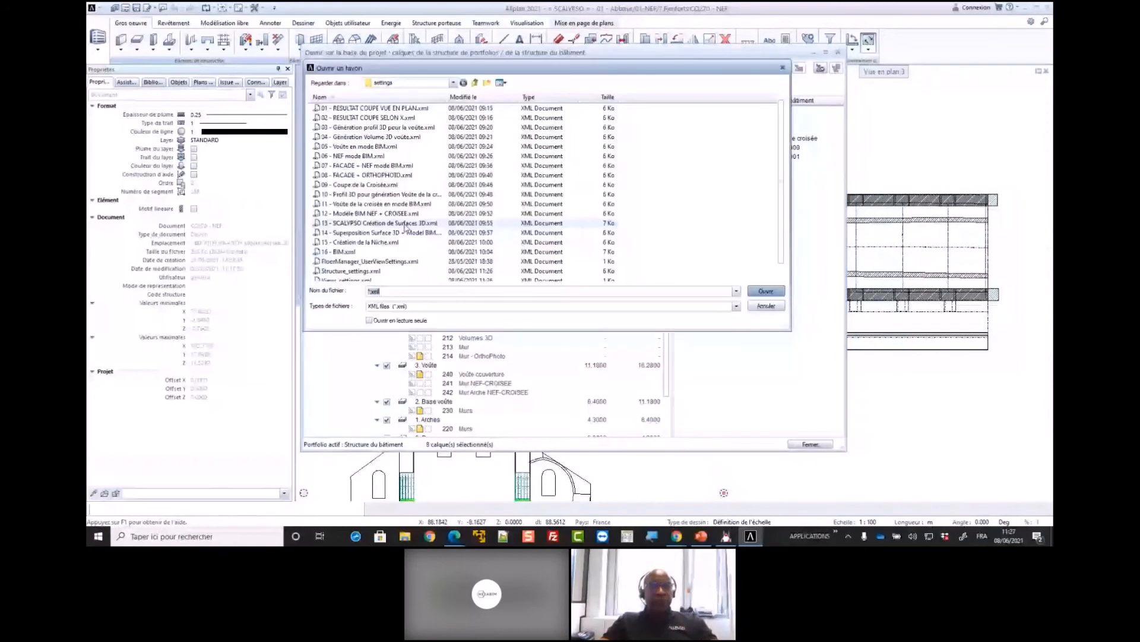
pyautogui.doubleClick(392, 194)
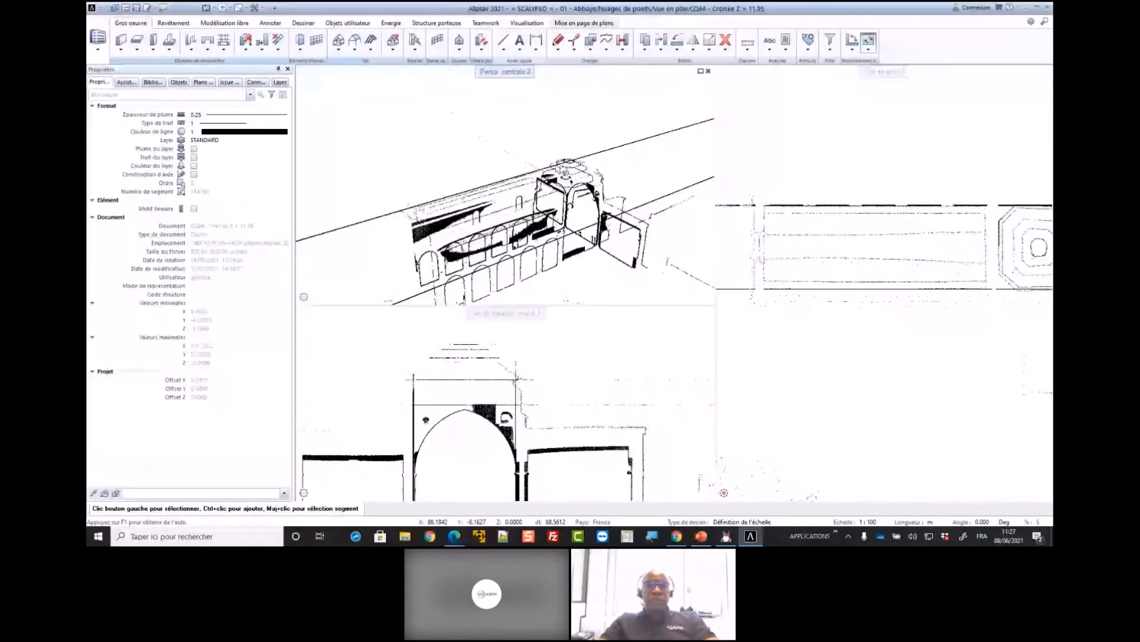
pyautogui.scroll(3, 604, 203)
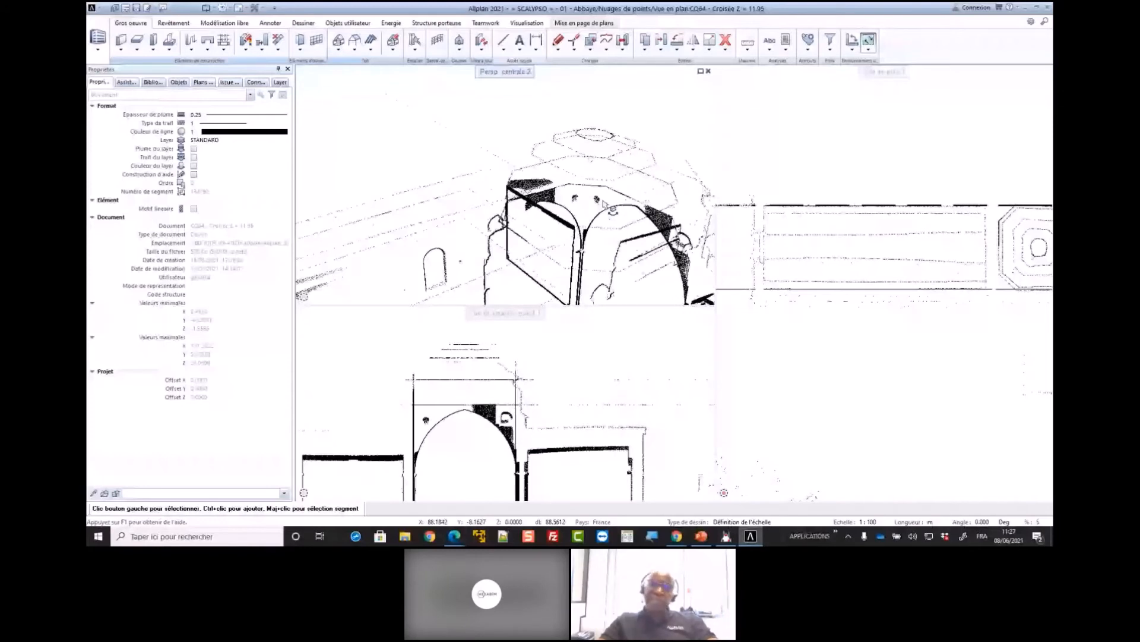
pyautogui.moveTo(604, 203); pyautogui.dragTo(535, 193)
pyautogui.moveTo(1045, 236); pyautogui.dragTo(967, 237, button='middle')
pyautogui.scroll(3, 967, 236)
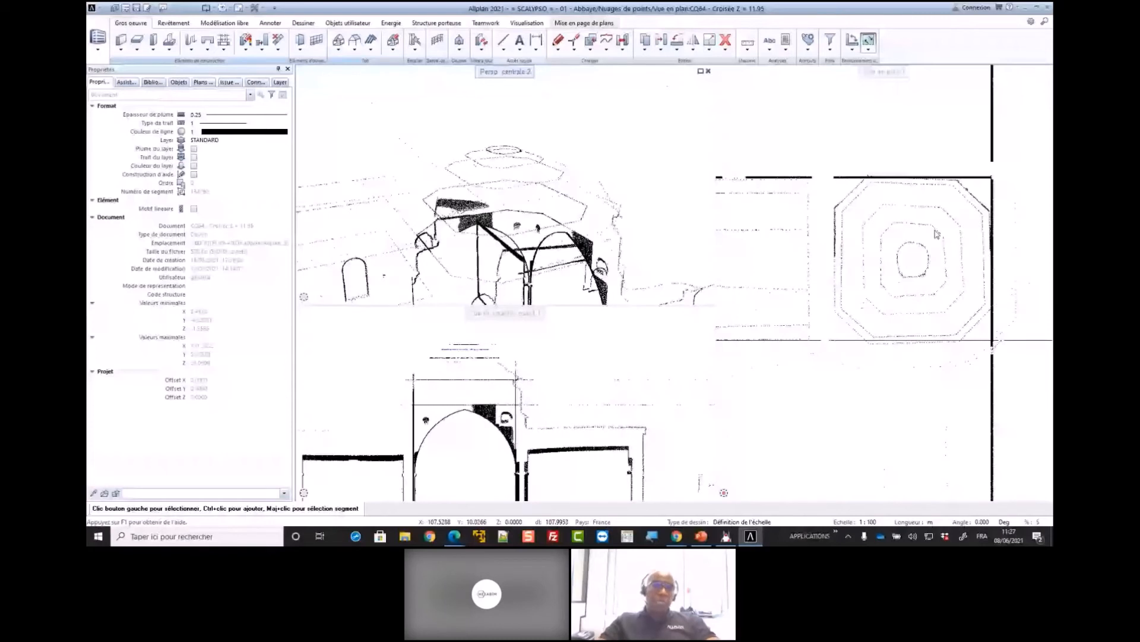
pyautogui.scroll(1, 938, 233)
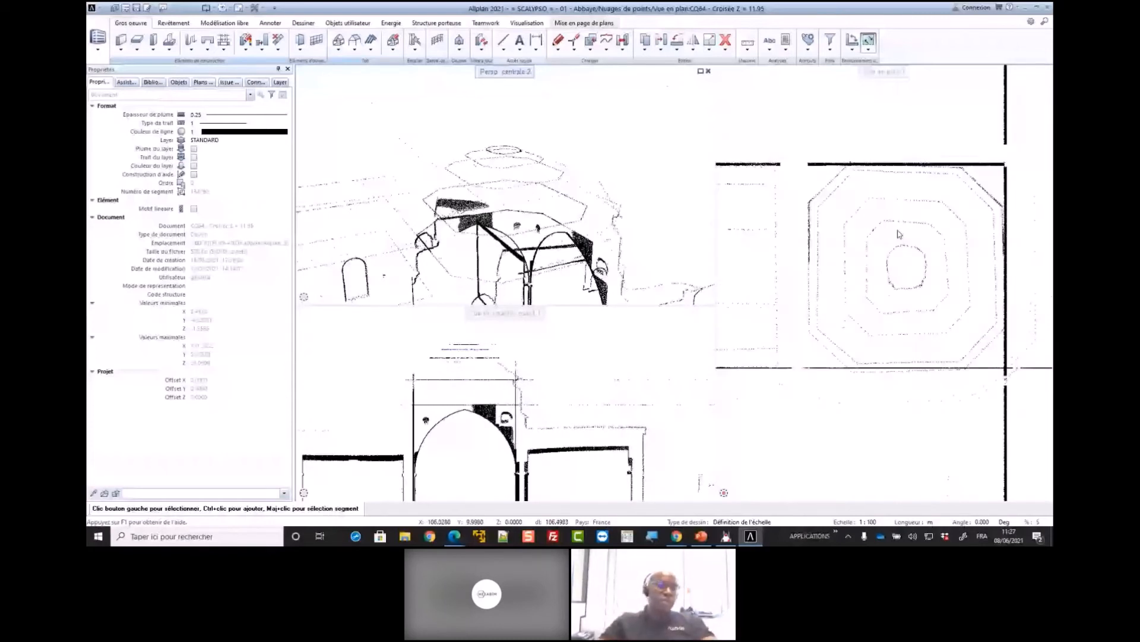
# Switch to Scalypso Modeler and turn the spherical view of scan 1804-abbaye-senanque-018.syo to examine the crossing vault
pyautogui.moveTo(735, 502)
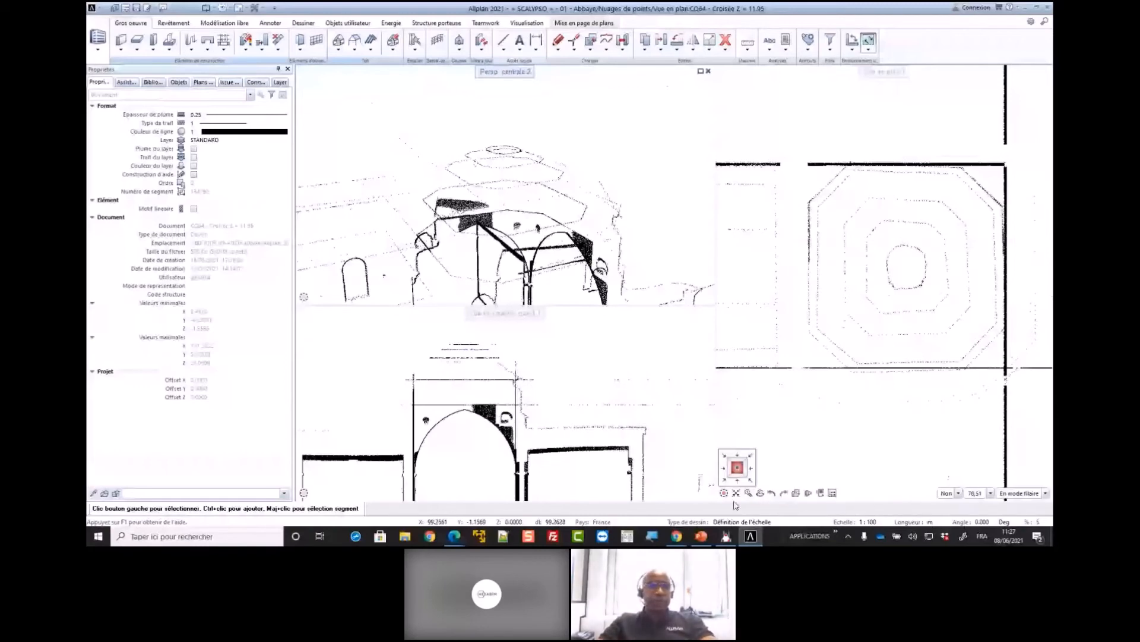
pyautogui.hotkey('alt', 'Tab')
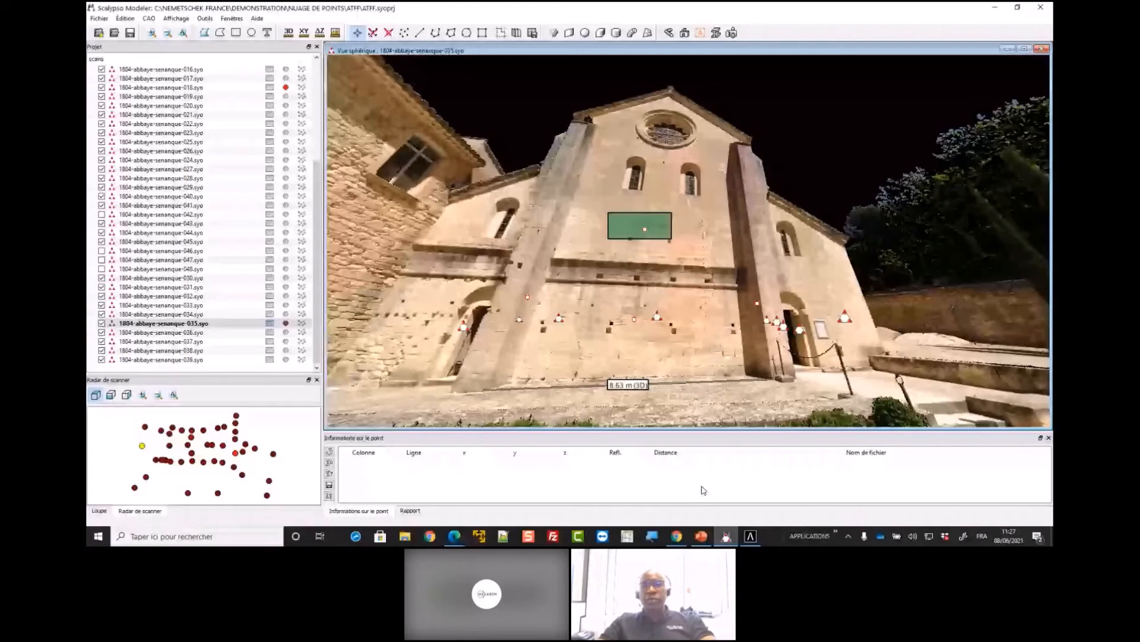
pyautogui.hotkey('ctrl', 'Tab')
pyautogui.moveTo(782, 306); pyautogui.dragTo(797, 283)
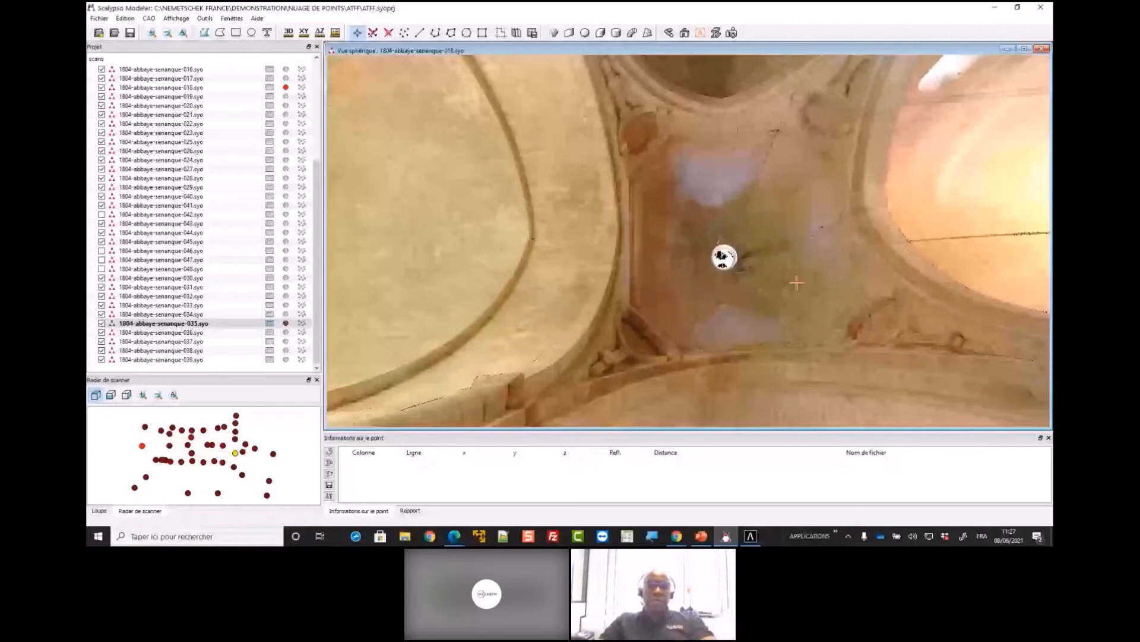
pyautogui.moveTo(796, 283); pyautogui.dragTo(582, 216)
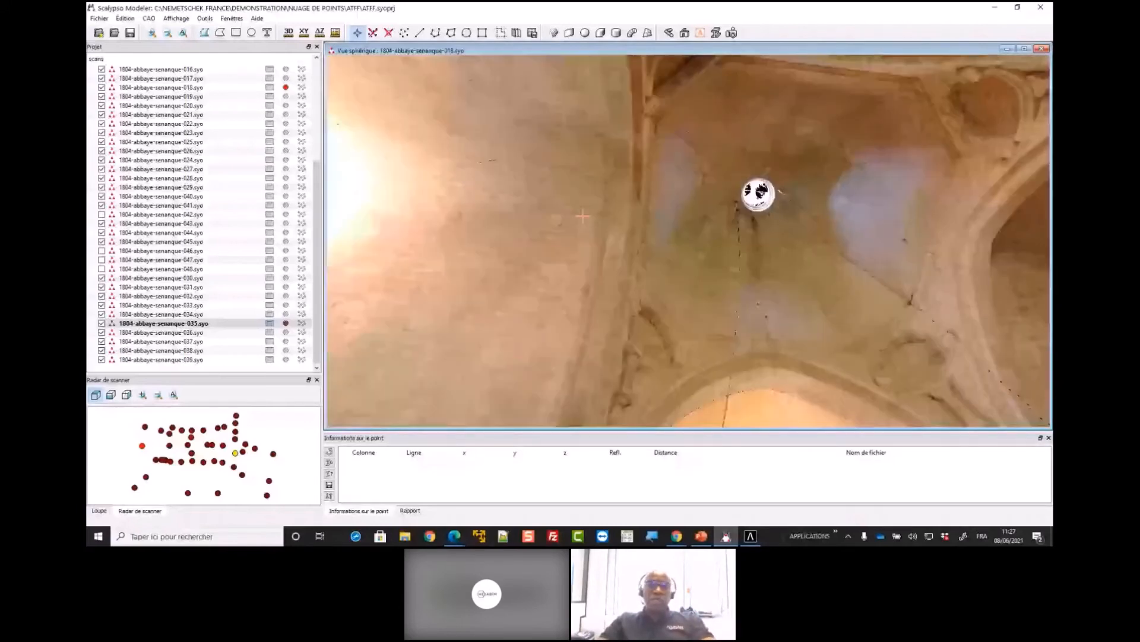
pyautogui.scroll(-3, 583, 216)
# Return to Allplan and load favourite 10, Profil 3D pour génération Voûte, showing only the crossing vault's 3D profiles
pyautogui.click(996, 7)
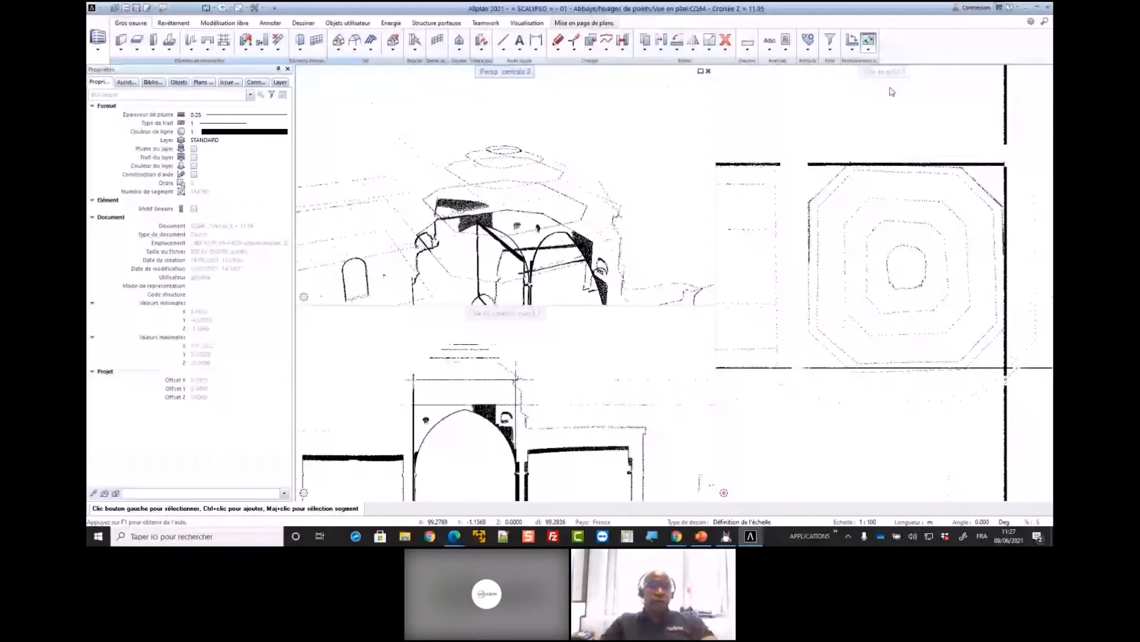
pyautogui.doubleClick(988, 226)
pyautogui.rightClick(356, 111)
pyautogui.click(394, 137)
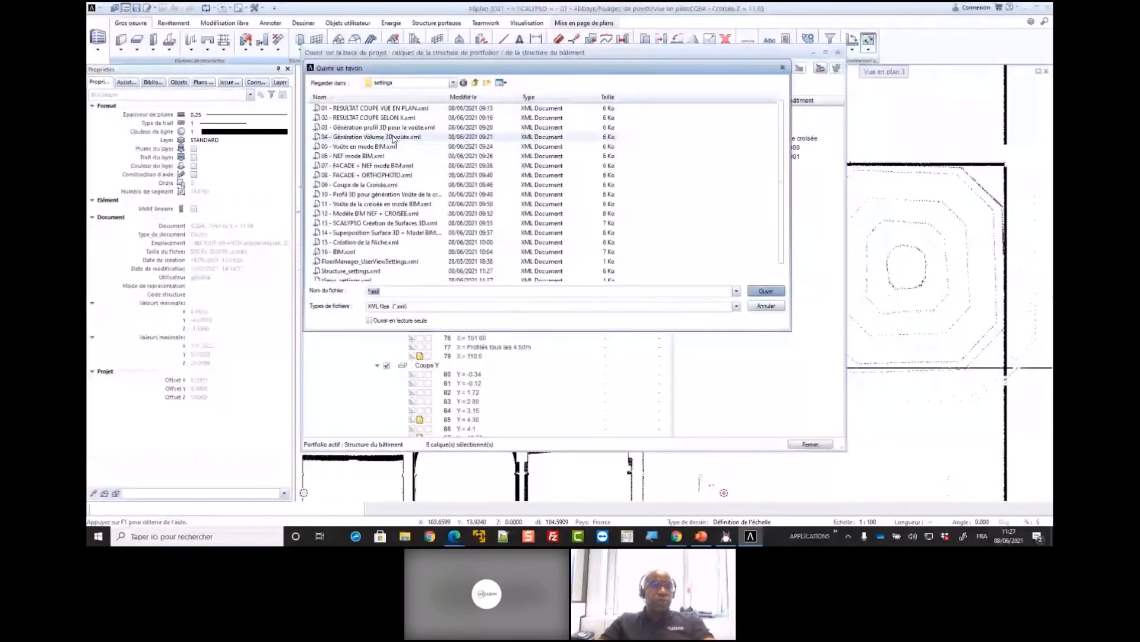
pyautogui.doubleClick(393, 138)
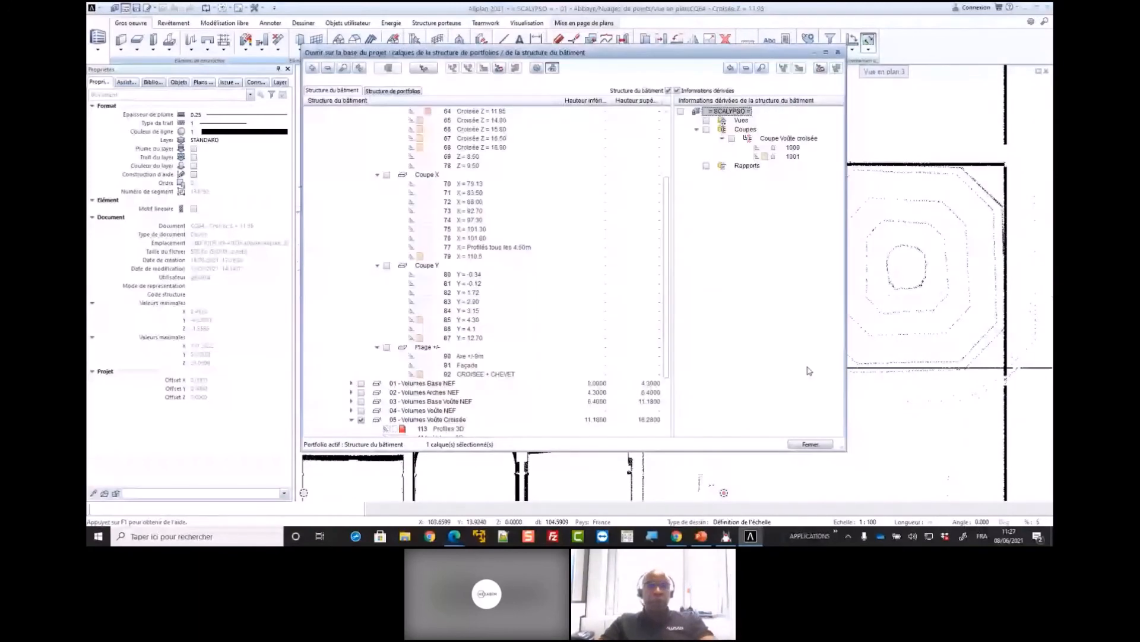
pyautogui.click(811, 444)
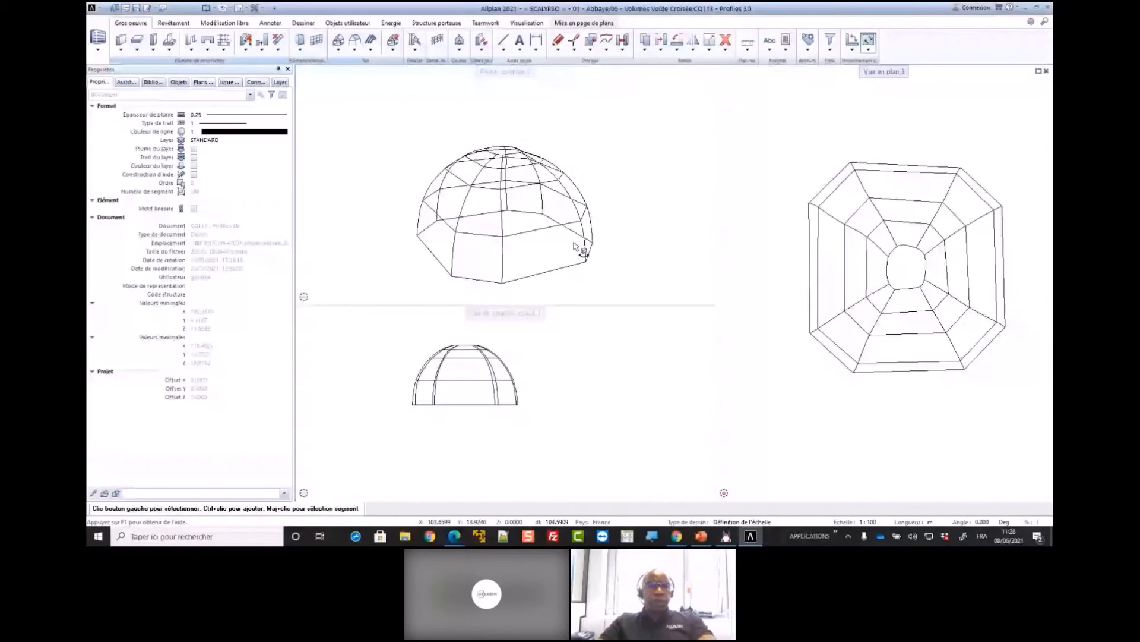
# Orbit the crossing dome's wireframe and select one of its rib splines in plan to examine its properties
pyautogui.moveTo(574, 247); pyautogui.dragTo(614, 277)
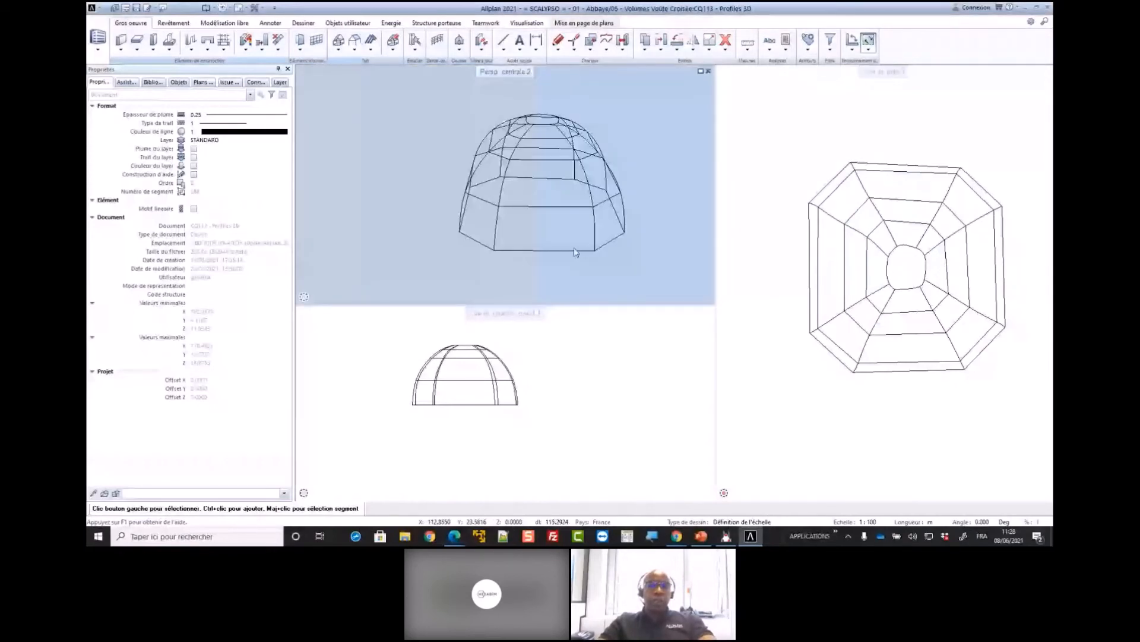
pyautogui.click(849, 229)
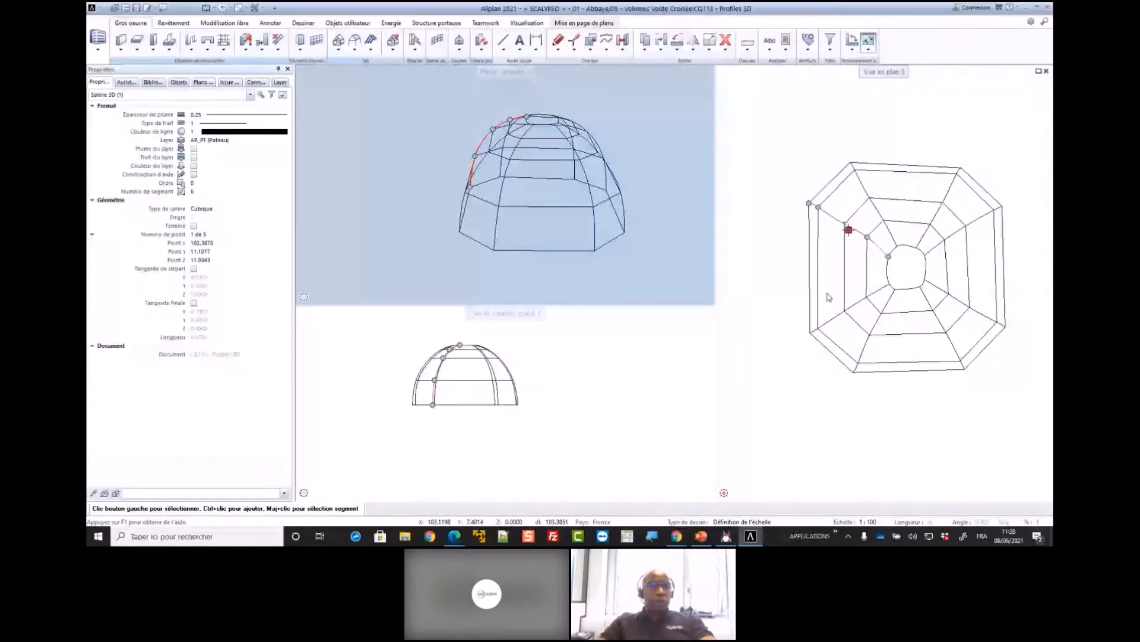
# Load the favourite 11 - Voûte de la croisée en mode BIM.xml and orbit the crossing vault to examine its outside and underside
pyautogui.hotkey('ctrl', 'o')
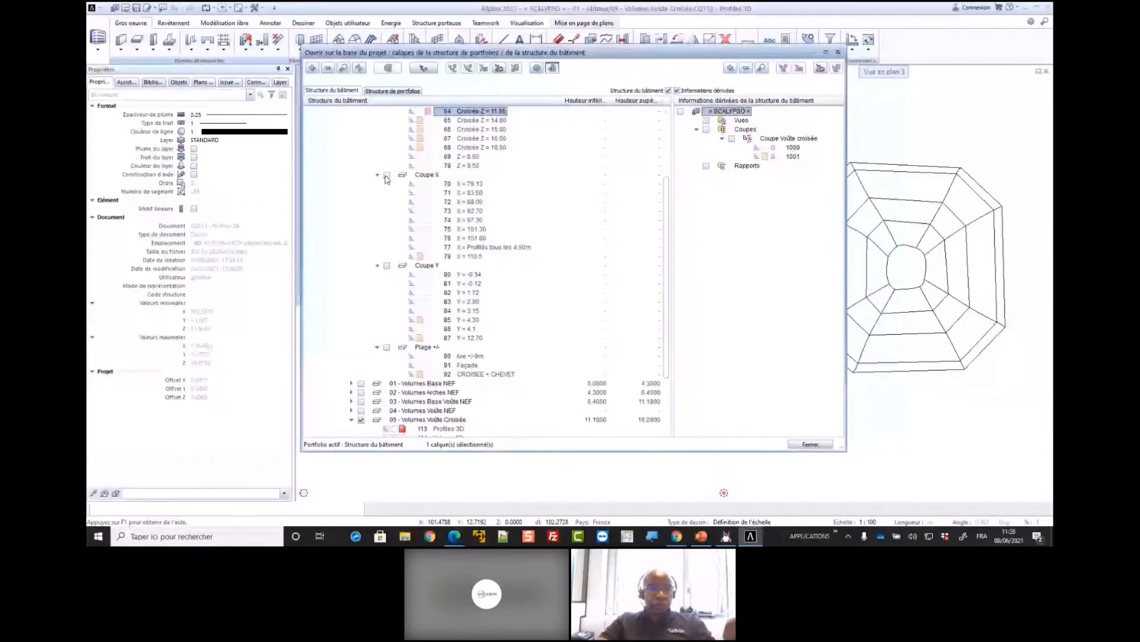
pyautogui.scroll(4, 387, 180)
pyautogui.click(452, 67)
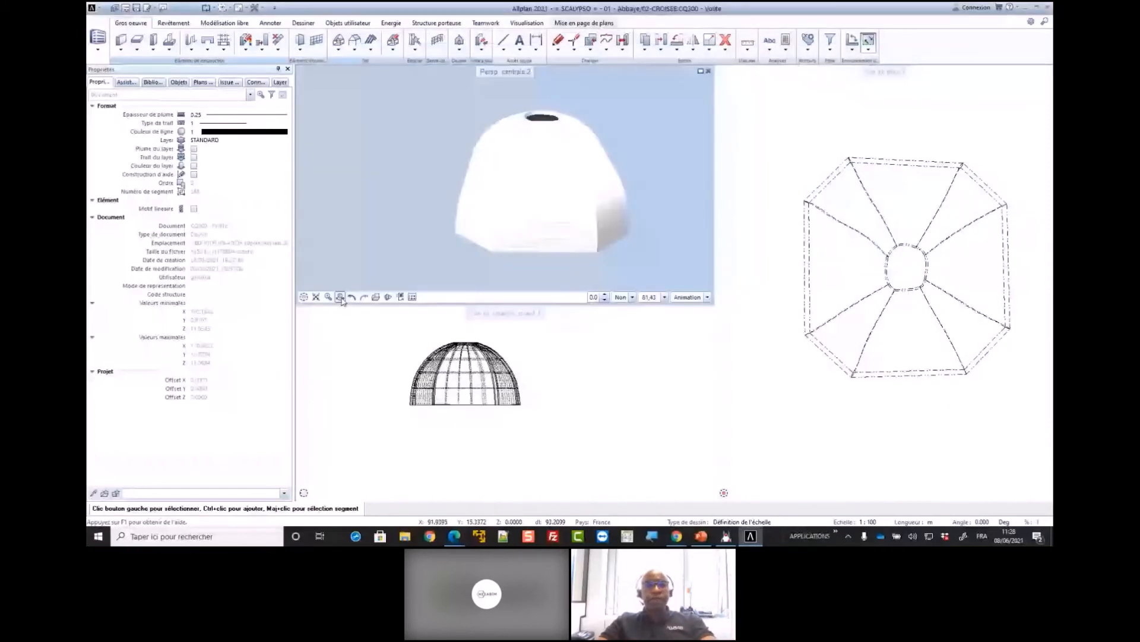
pyautogui.click(342, 299)
pyautogui.moveTo(470, 250); pyautogui.dragTo(523, 246)
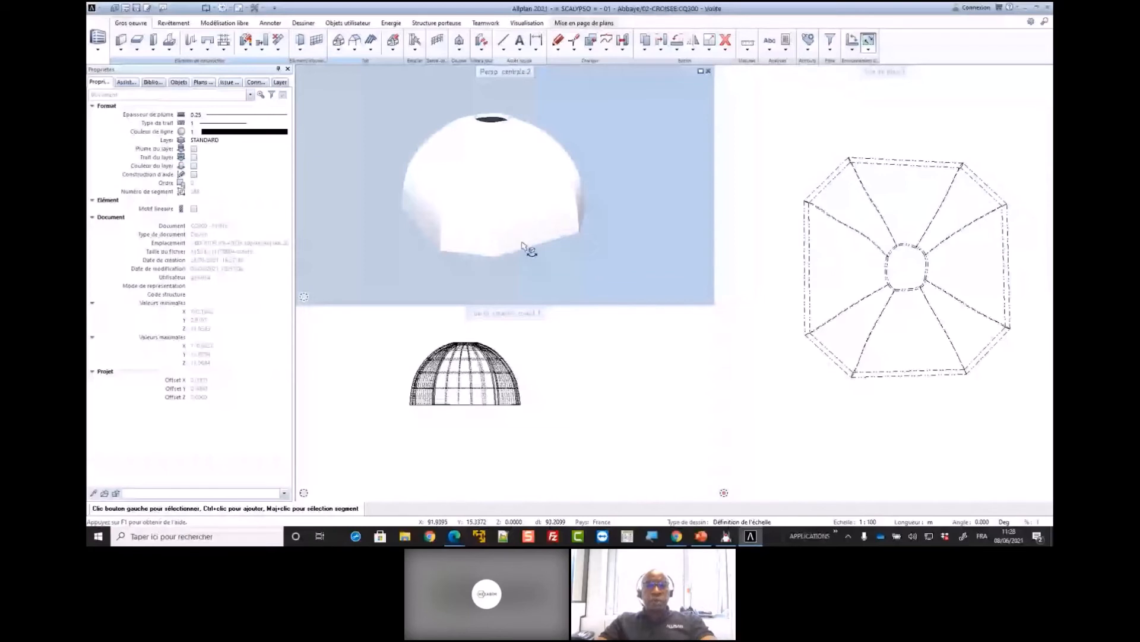
pyautogui.moveTo(524, 246); pyautogui.dragTo(681, 265)
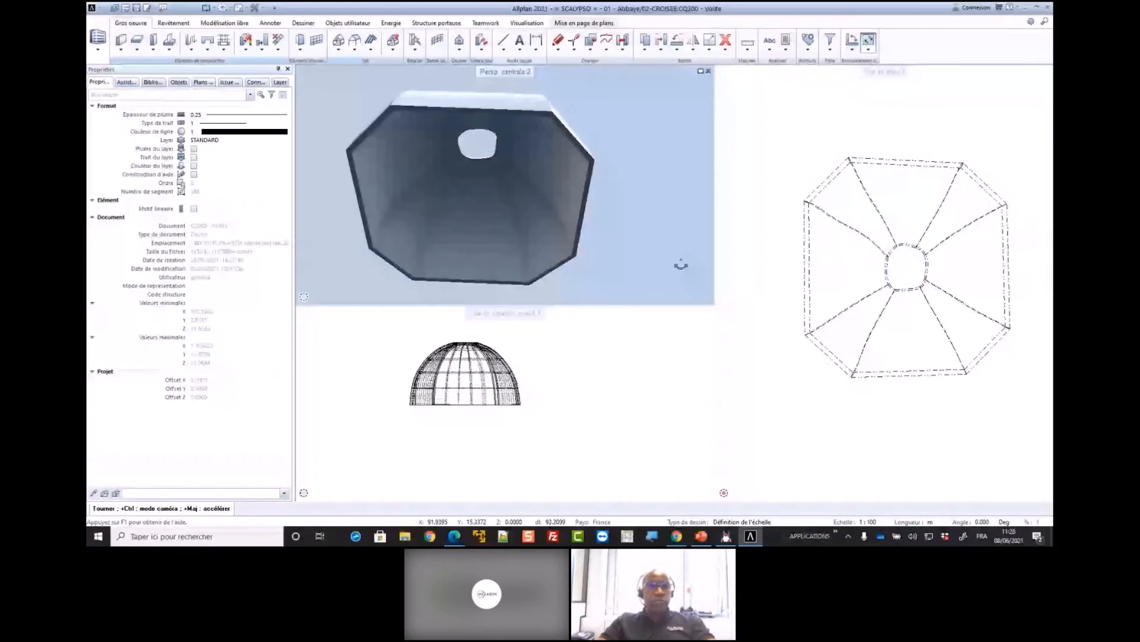
pyautogui.moveTo(681, 265); pyautogui.dragTo(540, 239)
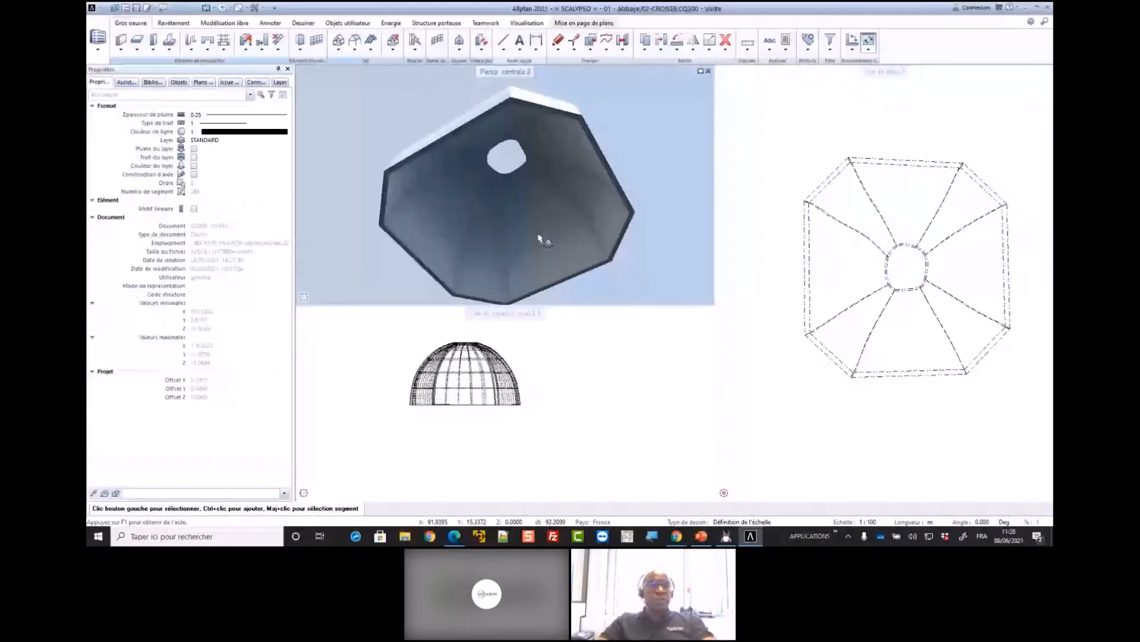
# Locate the Coque (shell) command among the free-modelling tools
pyautogui.click(233, 26)
pyautogui.click(272, 49)
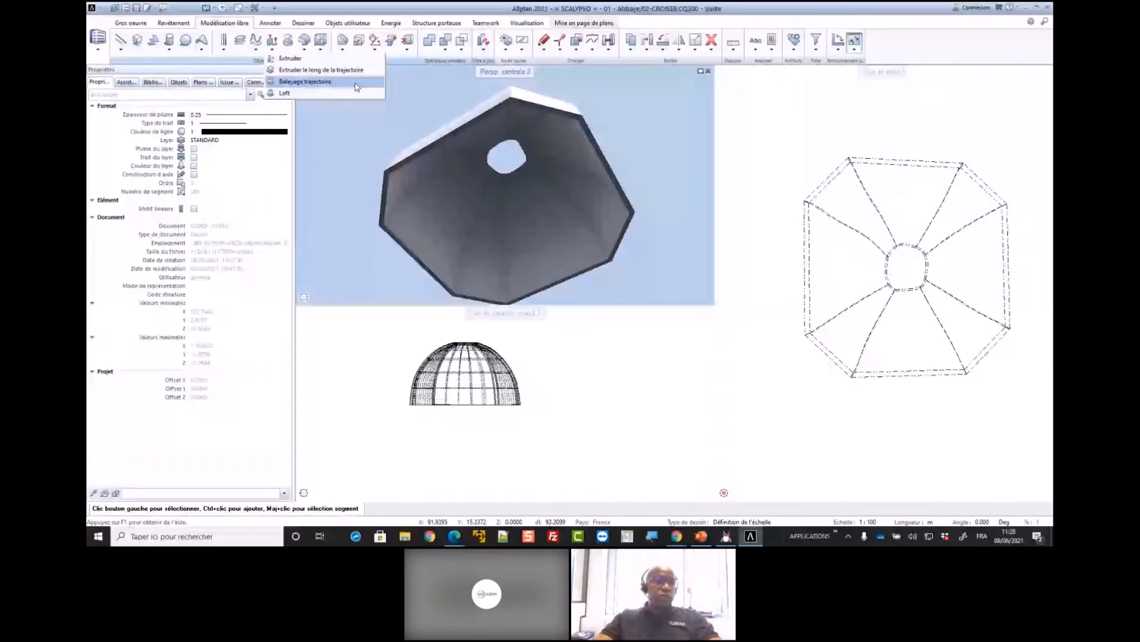
pyautogui.click(304, 41)
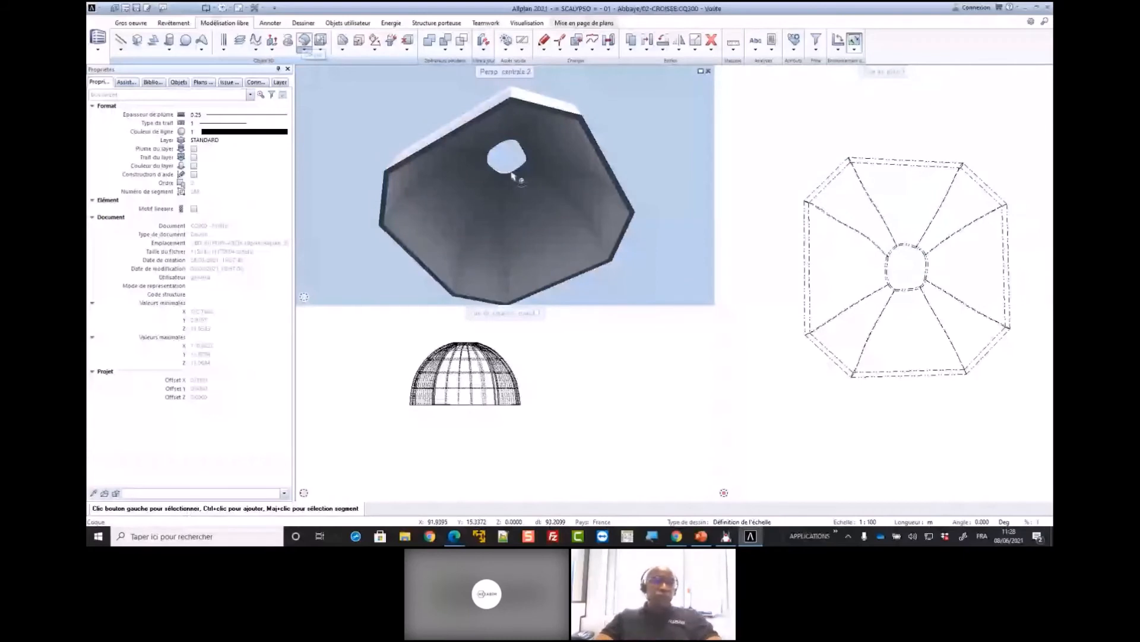
# Select the crossing vault in plan and examine its full attribute list, including material and IFC object type
pyautogui.click(844, 266)
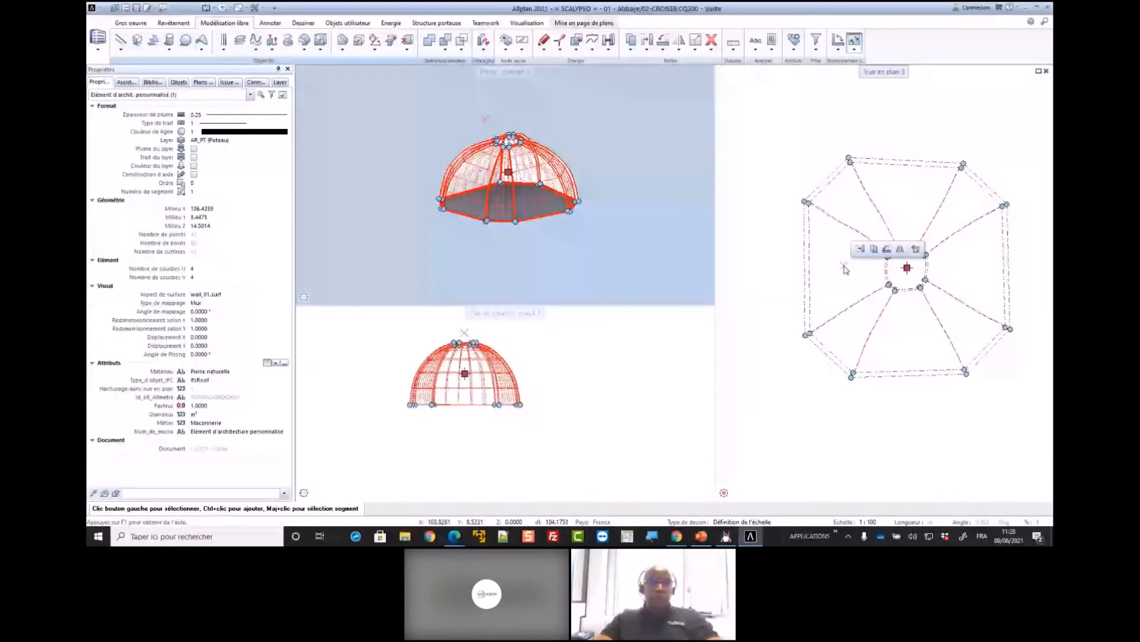
pyautogui.scroll(1, 847, 269)
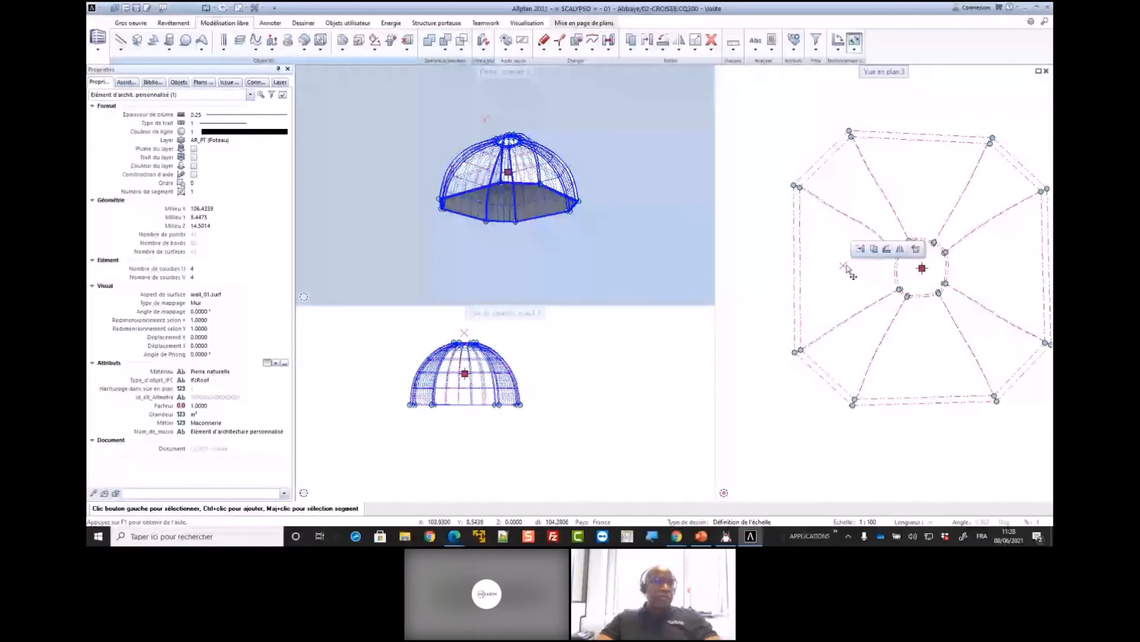
pyautogui.click(285, 363)
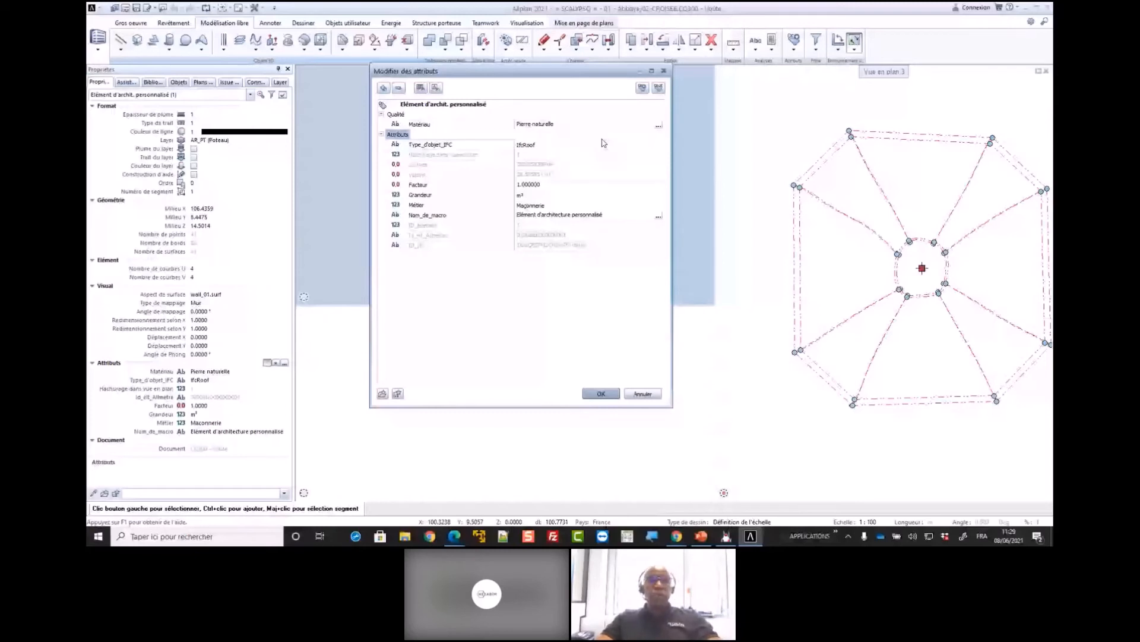
pyautogui.click(642, 394)
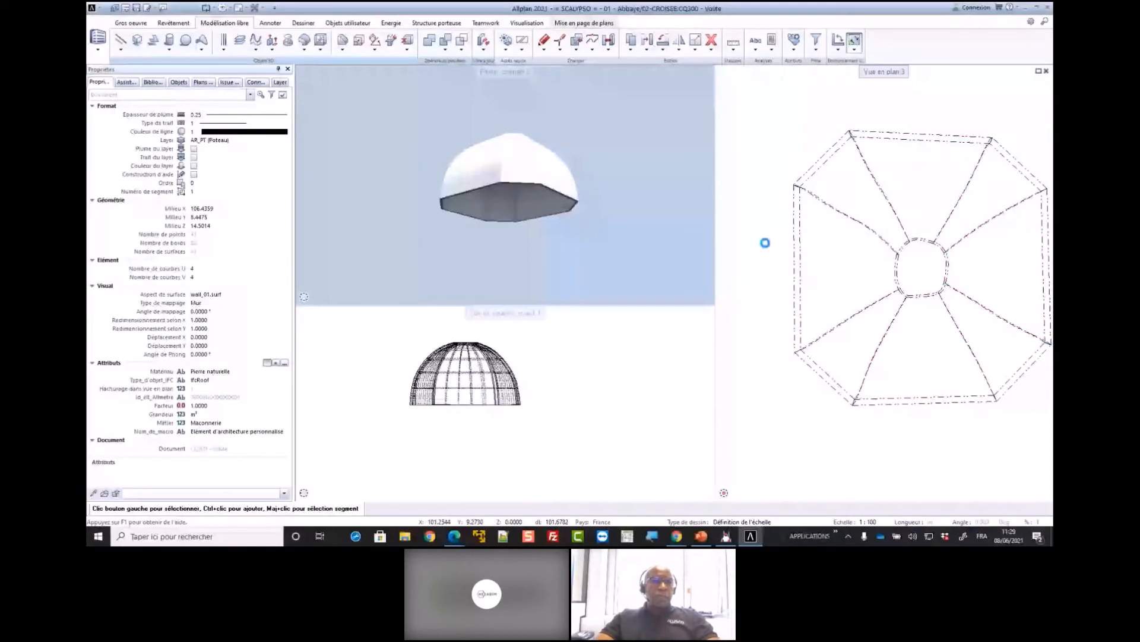
# Load the favourite 12 - Modèle BIM NEF + CROISEE.xml and orbit the combined model to view the crossing arches under the dome
pyautogui.rightClick(346, 109)
pyautogui.click(382, 138)
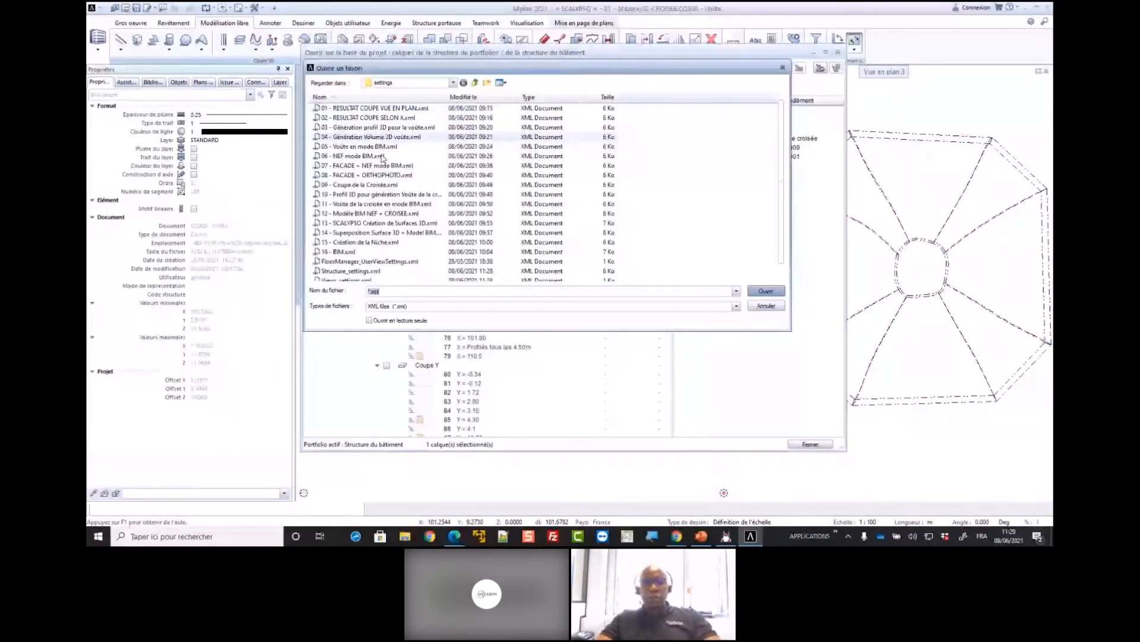
pyautogui.doubleClick(368, 156)
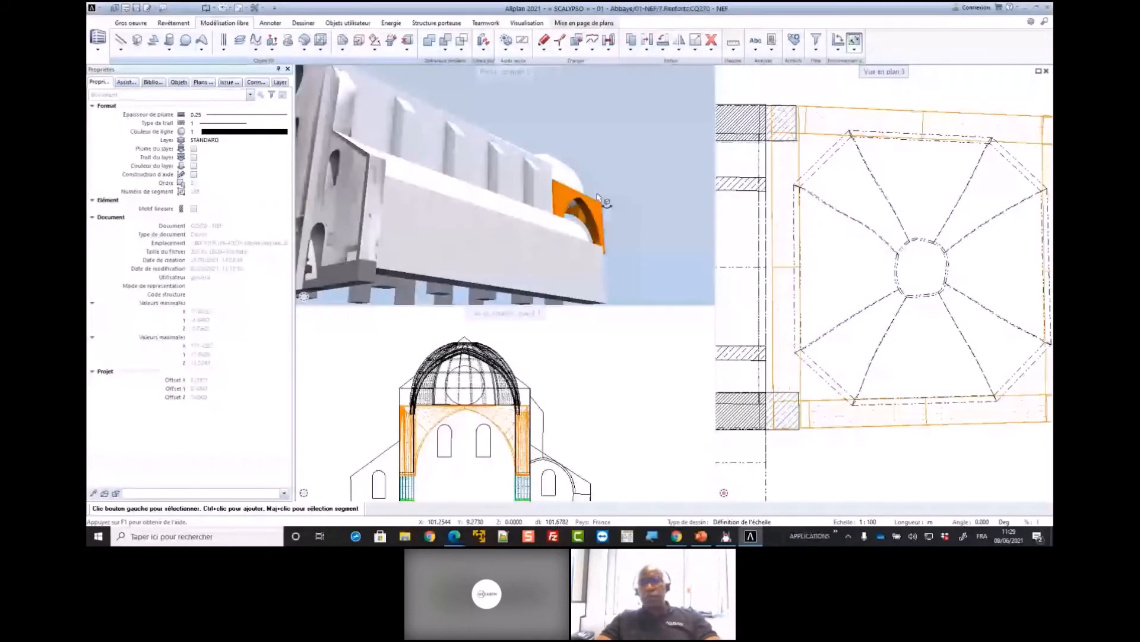
pyautogui.scroll(-4, 599, 198)
pyautogui.scroll(-6, 831, 305)
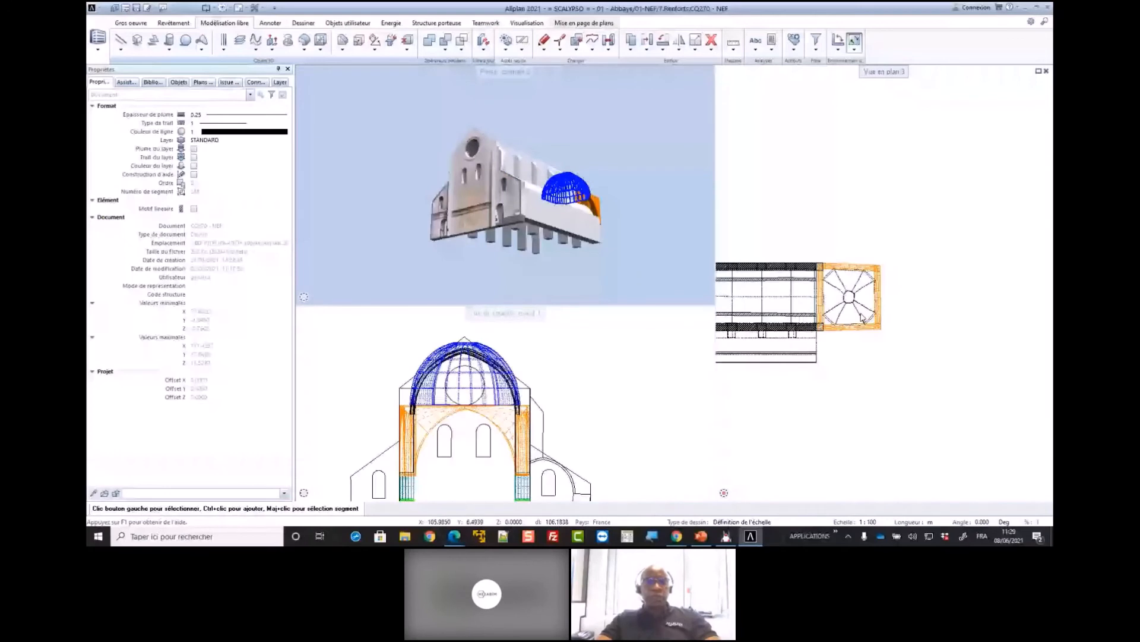
pyautogui.moveTo(862, 318); pyautogui.dragTo(927, 315, button='middle')
pyautogui.keyDown('ctrl'); pyautogui.moveTo(594, 208); pyautogui.dragTo(482, 226); pyautogui.keyUp('ctrl')
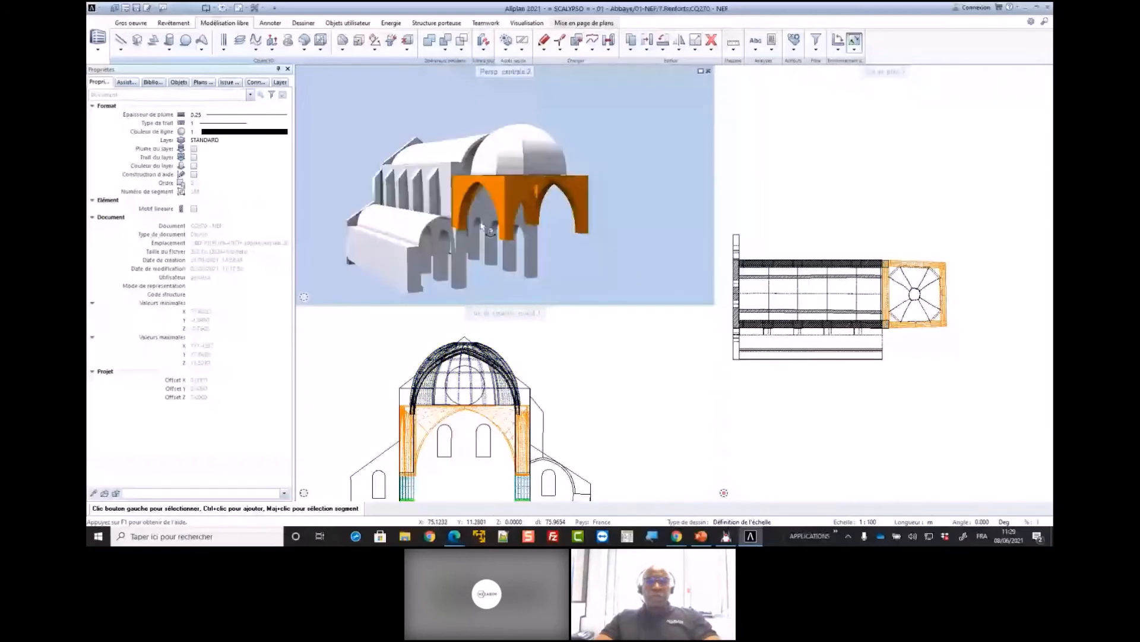
pyautogui.keyDown('ctrl'); pyautogui.moveTo(482, 226); pyautogui.dragTo(575, 192); pyautogui.keyUp('ctrl')
pyautogui.scroll(5, 552, 196)
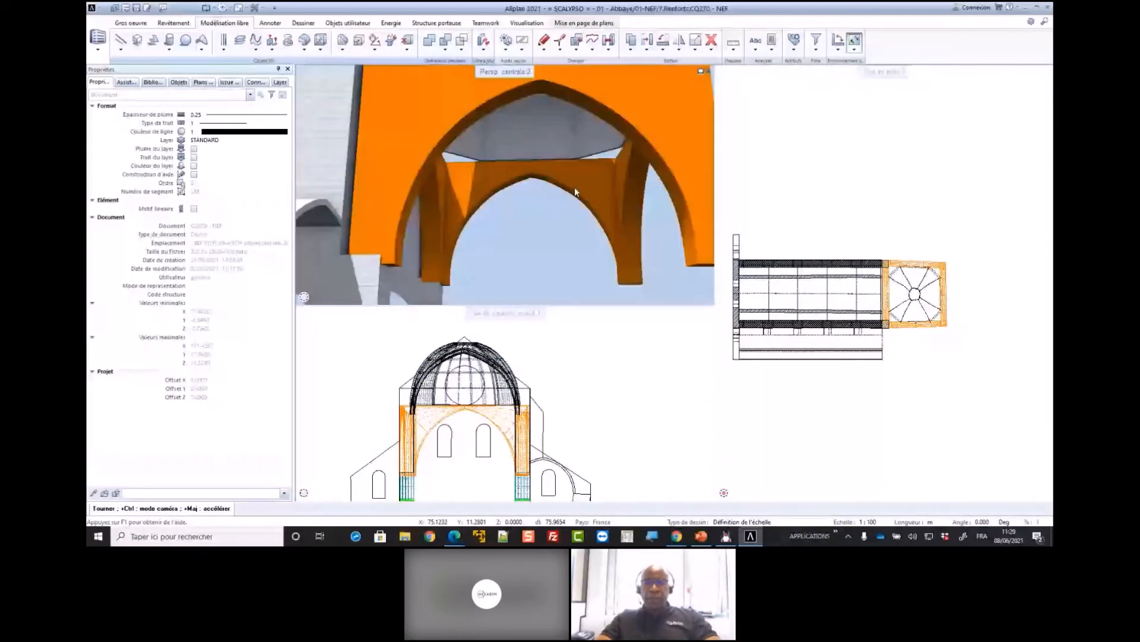
# Switch to Scalypso Modeler, turn the spherical view of scan 1804-abbaye-senanque-018.syo to examine the crossing's corner niches, and return to Allplan
pyautogui.click(725, 537)
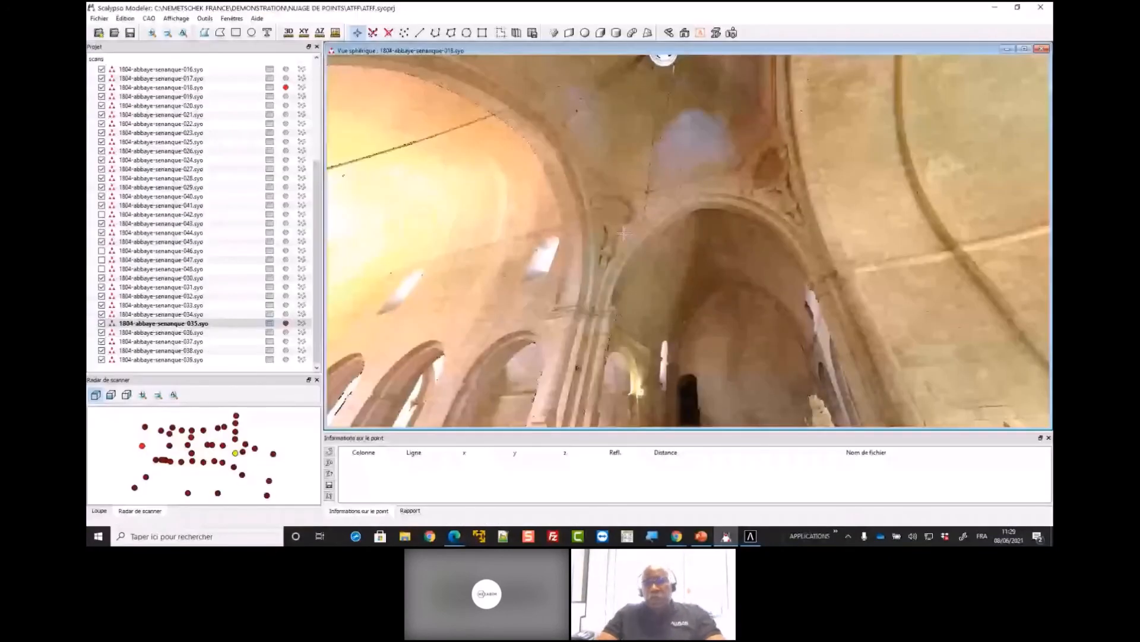
pyautogui.moveTo(624, 234)
pyautogui.mouseDown()
pyautogui.moveTo(607, 225)
pyautogui.moveTo(637, 248)
pyautogui.mouseUp()
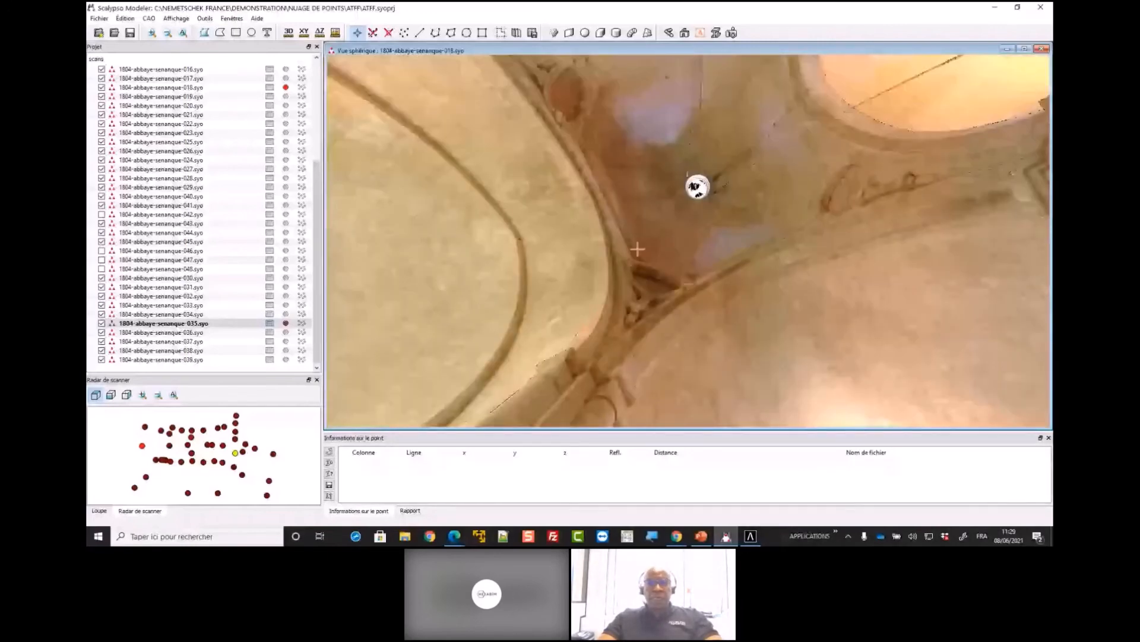
pyautogui.hotkey('alt', 'Tab')
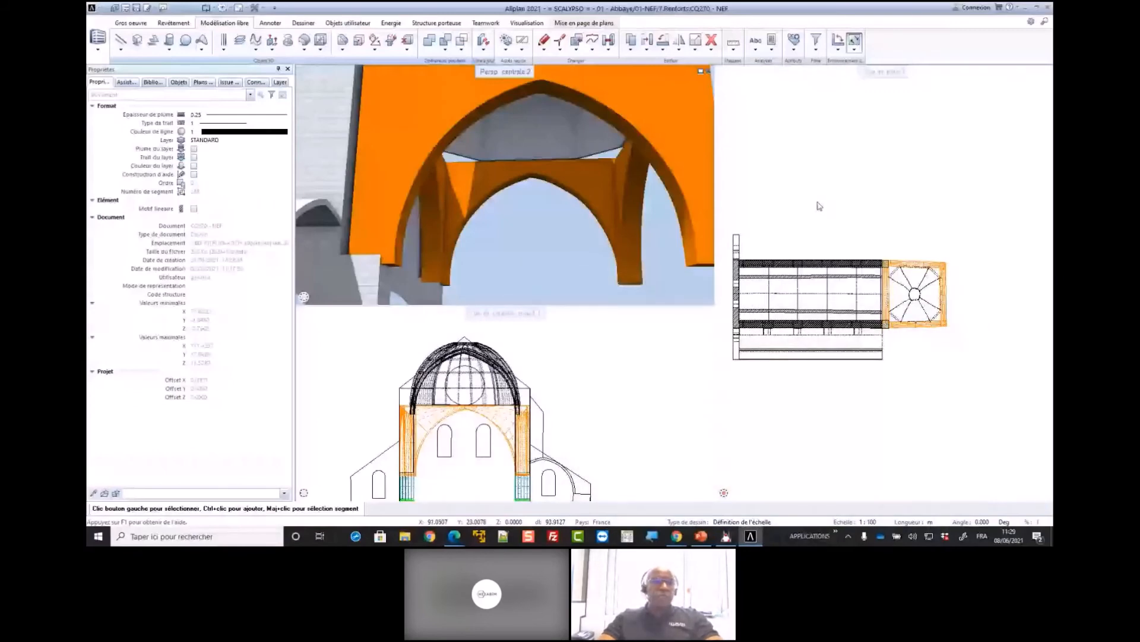
pyautogui.hotkey('alt', 'Tab')
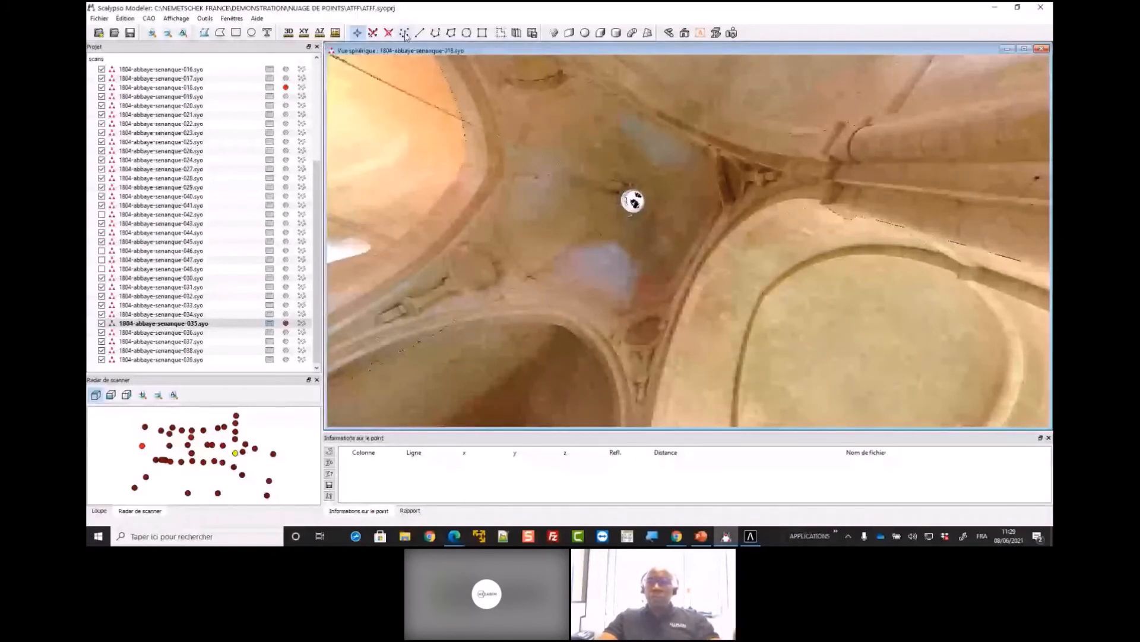
pyautogui.click(1001, 12)
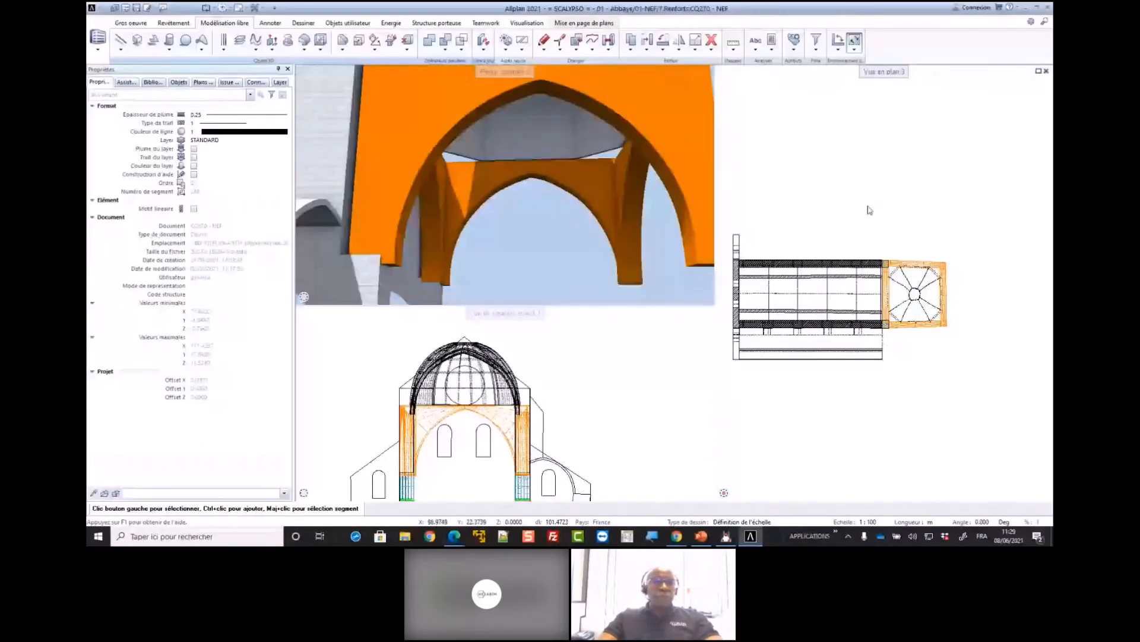
# Load the favourite 14, Superposition Surface 3D + Modèle BIM, to overlay the scanned 3D surface on the nave and crossing model
pyautogui.rightClick(353, 112)
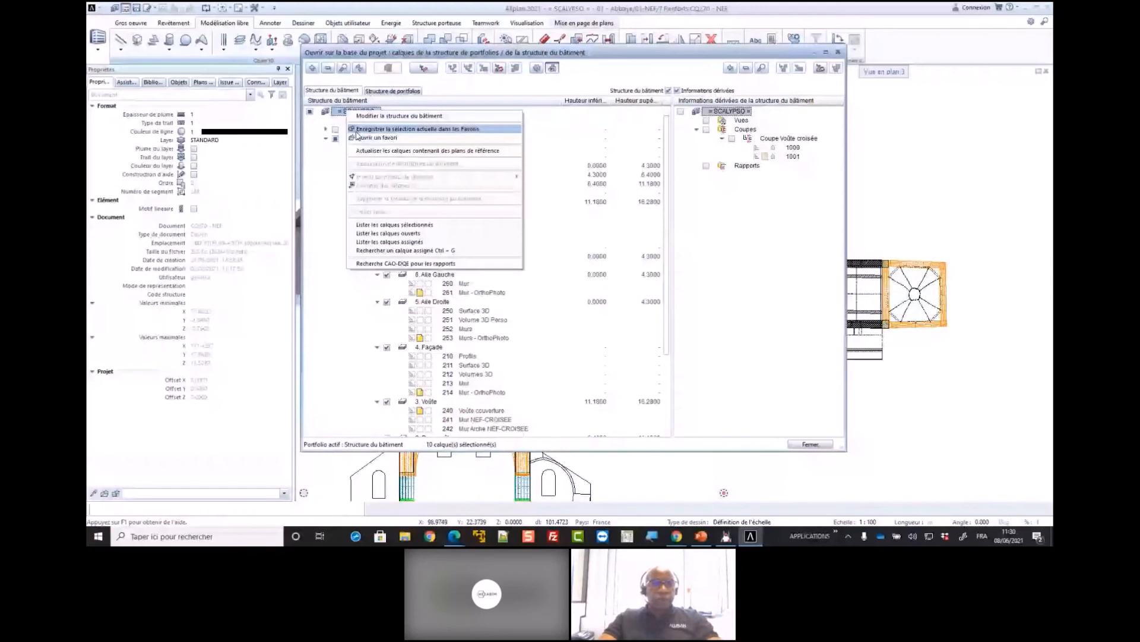
pyautogui.click(357, 137)
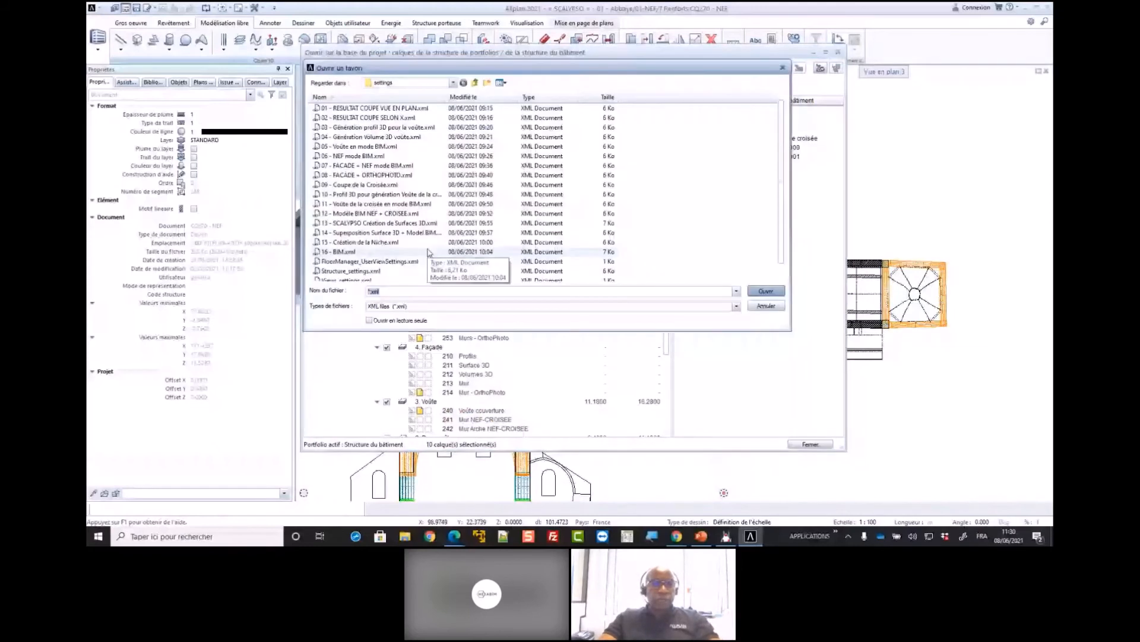
pyautogui.doubleClick(414, 242)
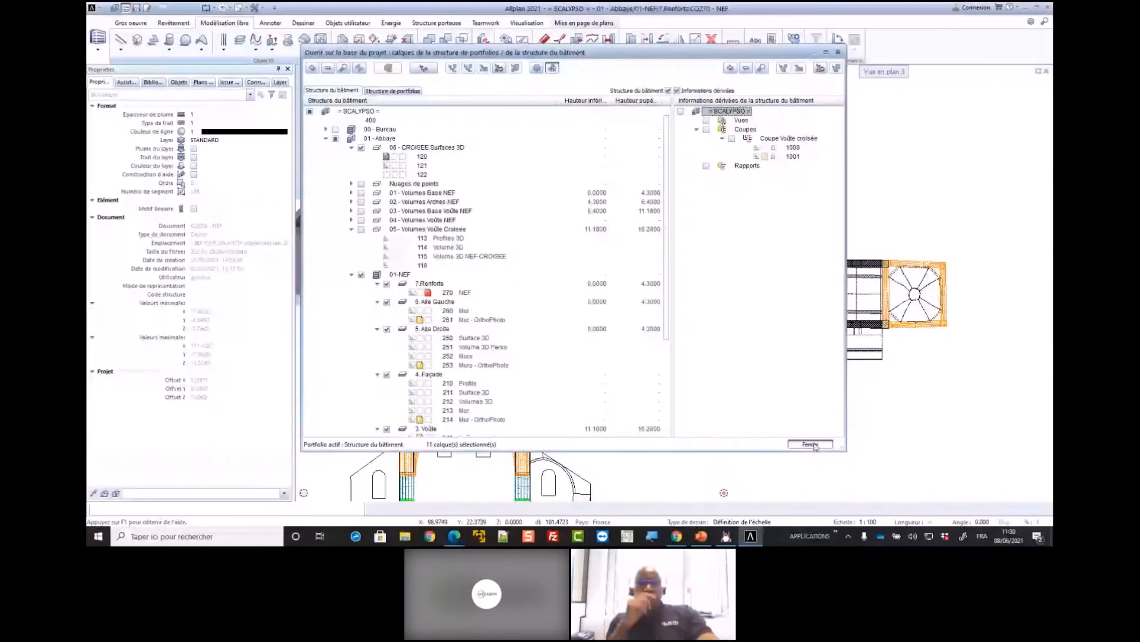
pyautogui.click(810, 444)
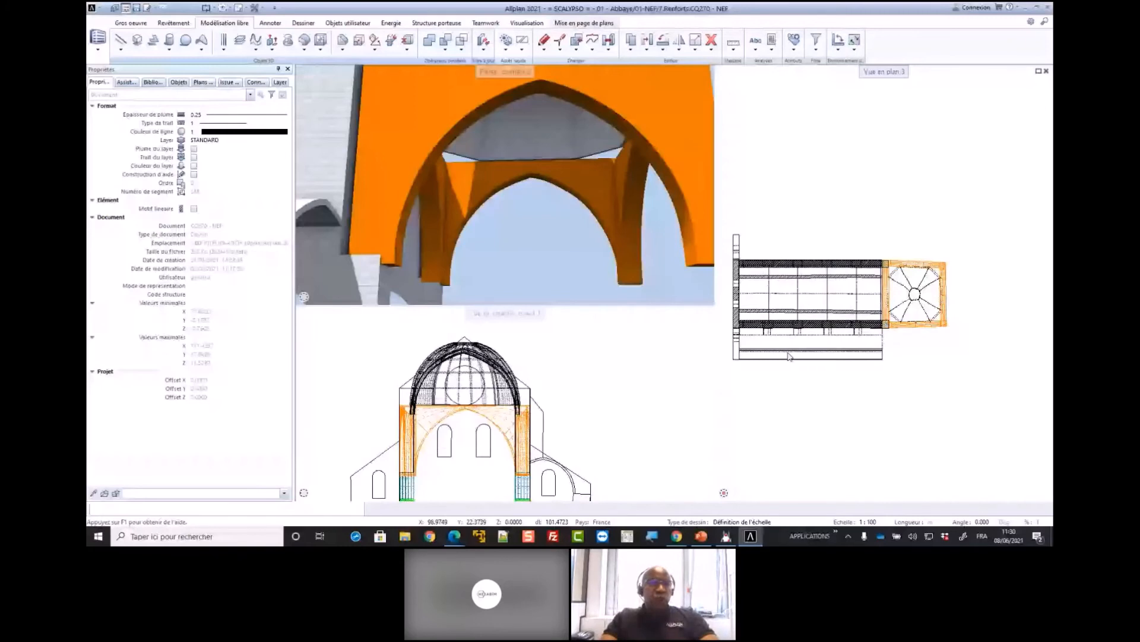
# Orbit the crossing in perspective to examine how the scanned 3D surface fits the arches and corner niches
pyautogui.moveTo(570, 223); pyautogui.dragTo(484, 220)
pyautogui.scroll(-4, 552, 233)
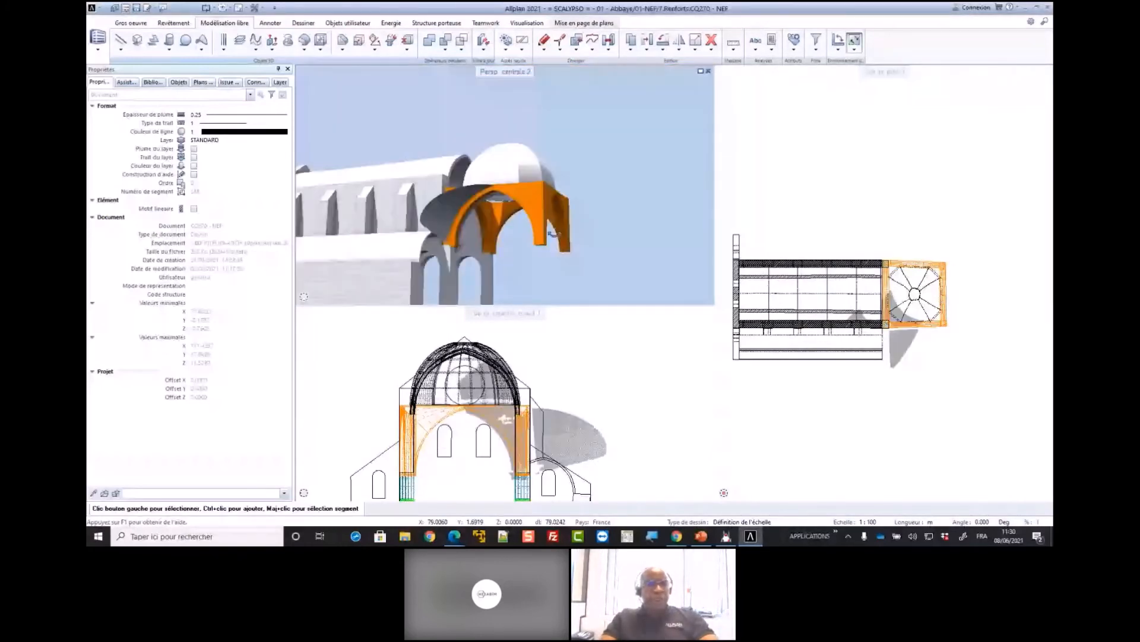
pyautogui.scroll(5, 552, 233)
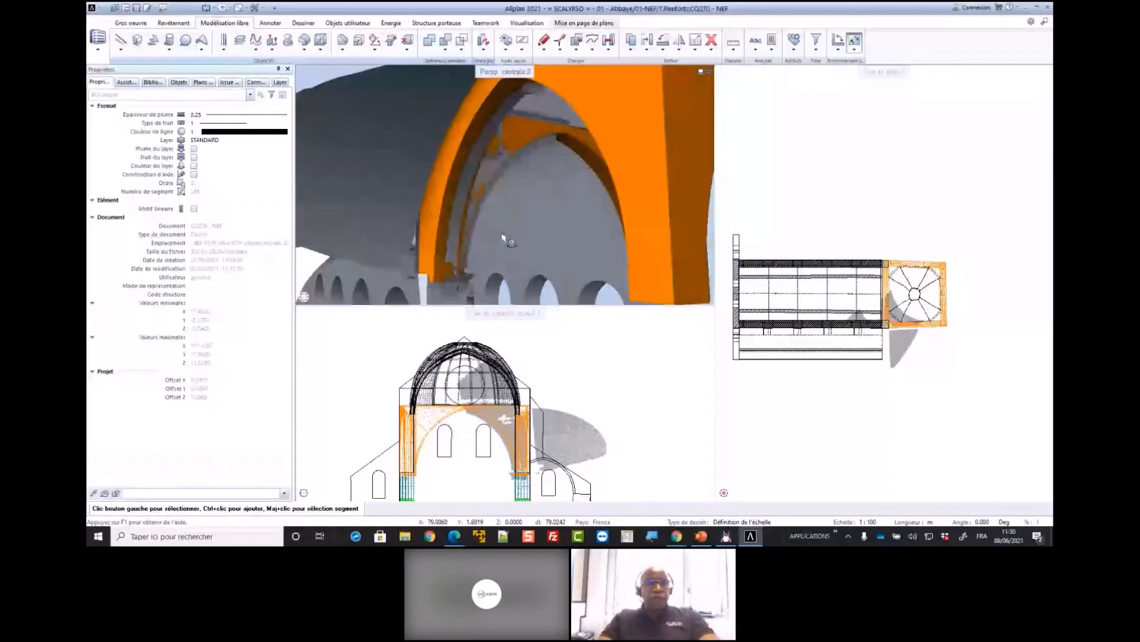
pyautogui.scroll(-5, 503, 238)
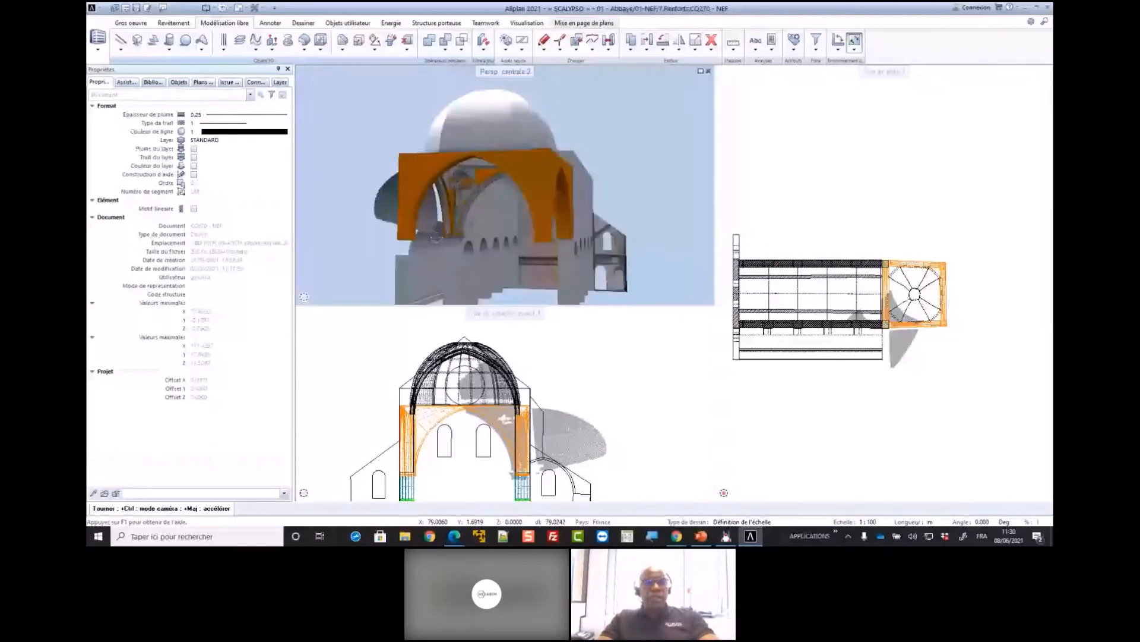
pyautogui.scroll(5, 468, 207)
pyautogui.scroll(-2, 508, 119)
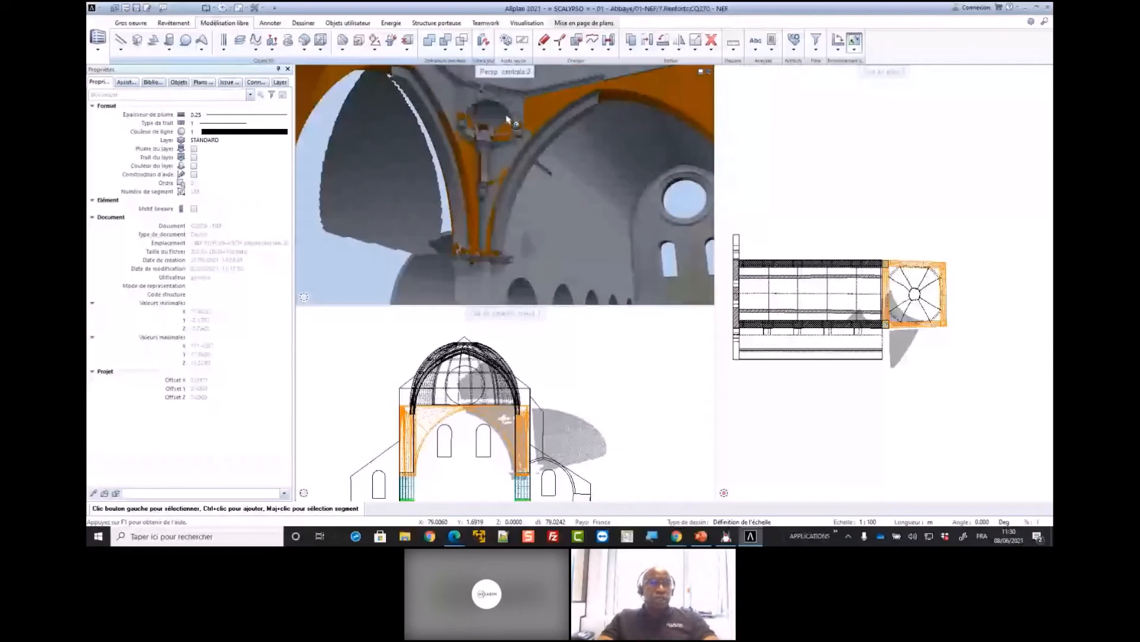
pyautogui.moveTo(506, 119); pyautogui.dragTo(499, 128)
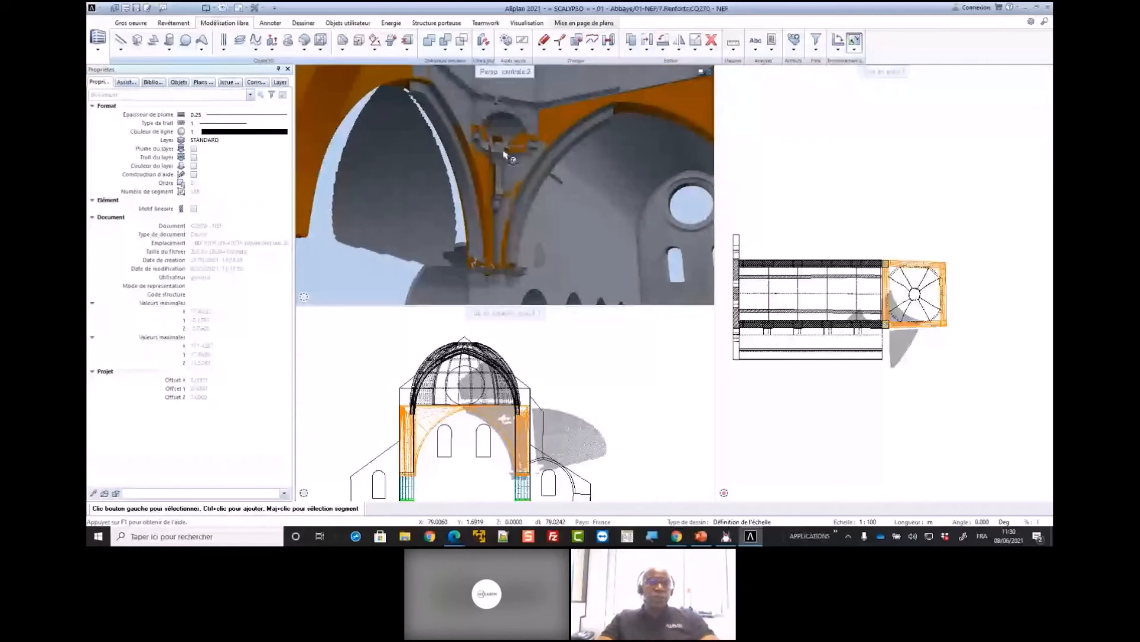
# Load the favourite 15 - Création de la Niche.xml, isolating the crossing's vault supports and 3D surface, and maximize the central perspective view
pyautogui.doubleClick(805, 208)
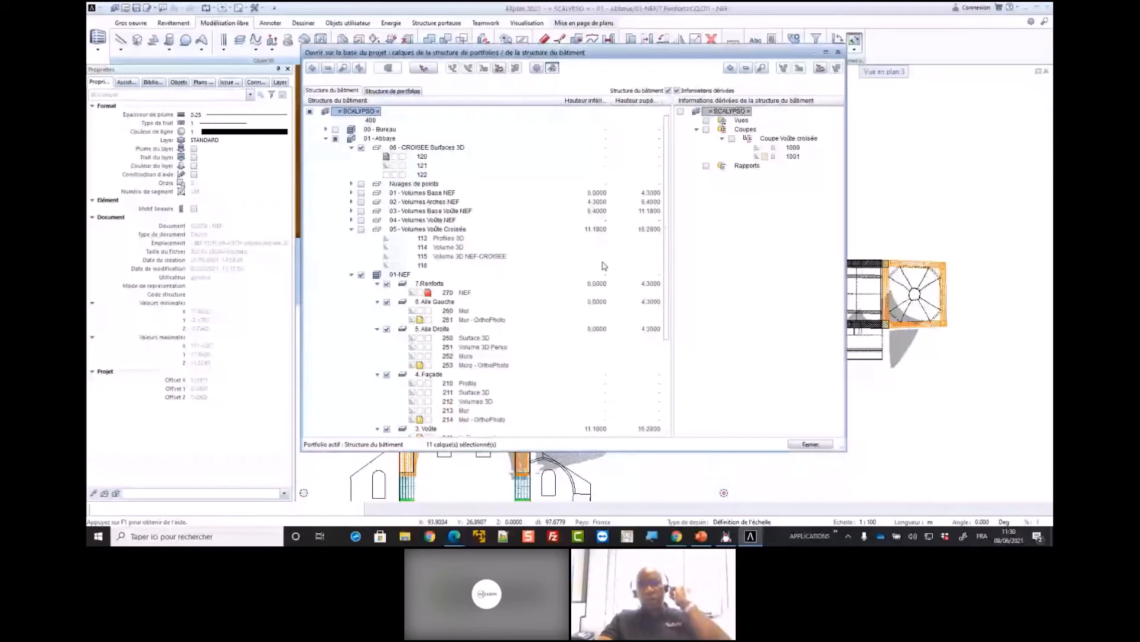
pyautogui.click(499, 68)
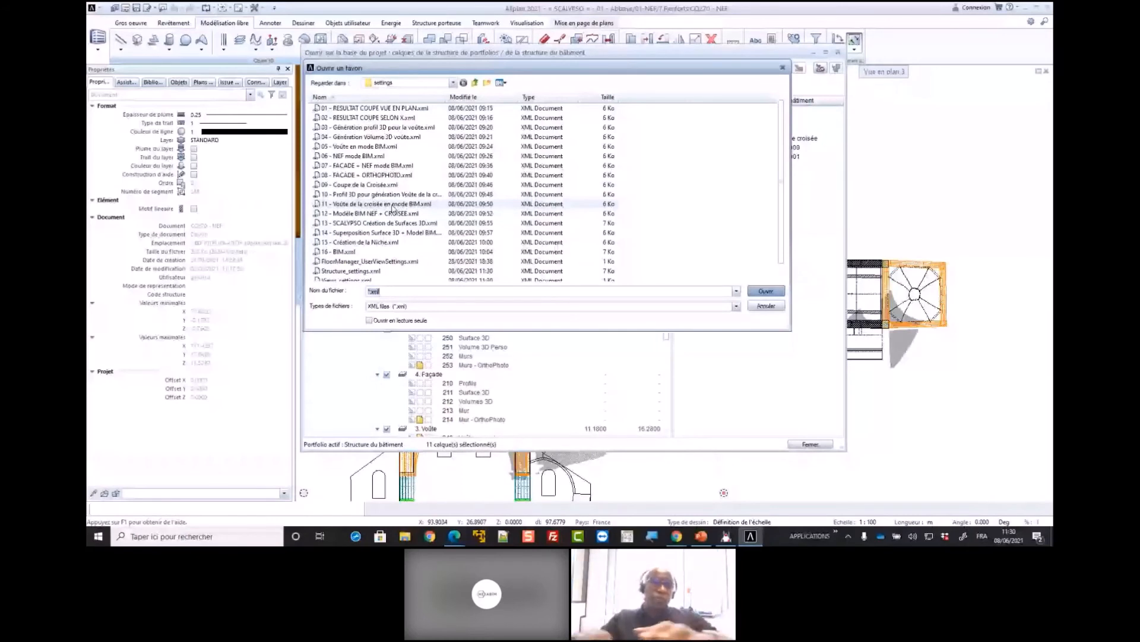
pyautogui.doubleClick(393, 204)
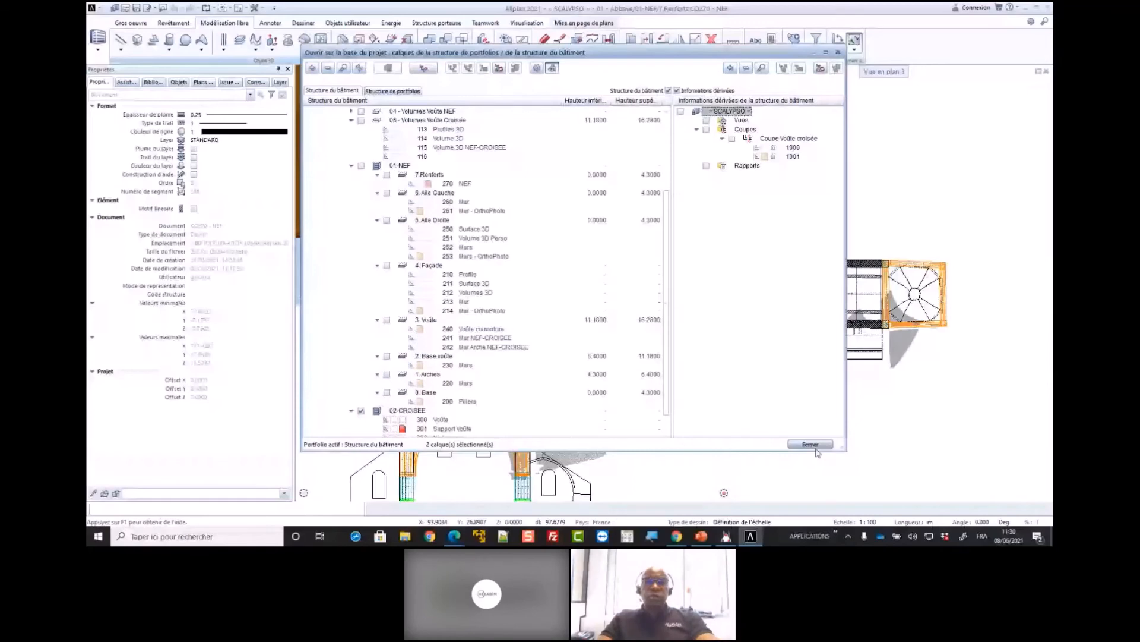
pyautogui.click(813, 445)
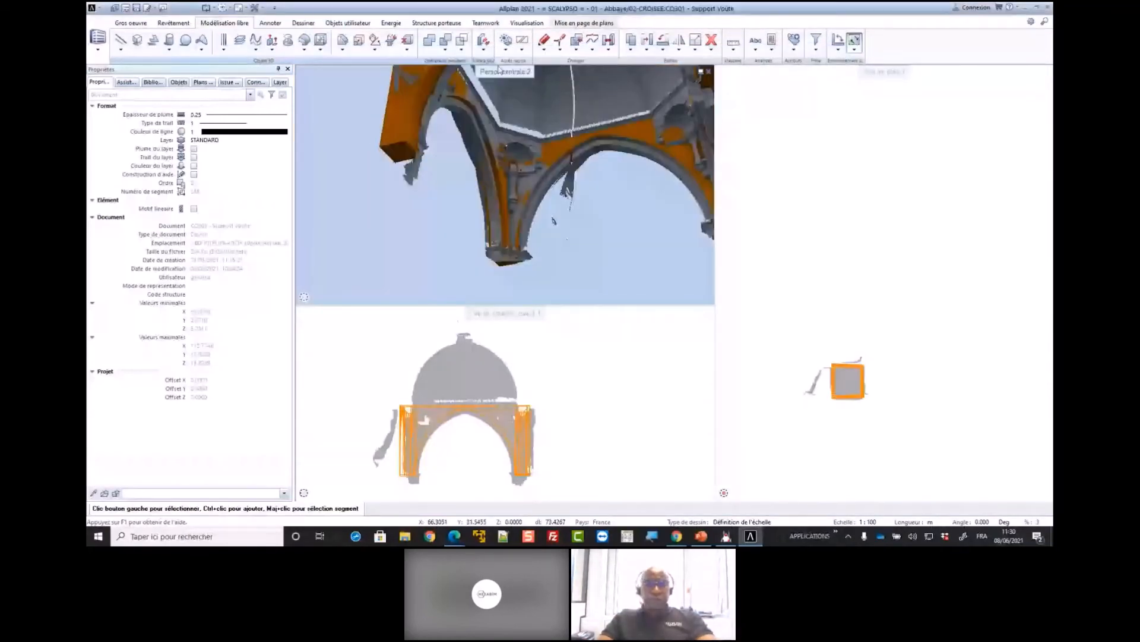
pyautogui.doubleClick(499, 70)
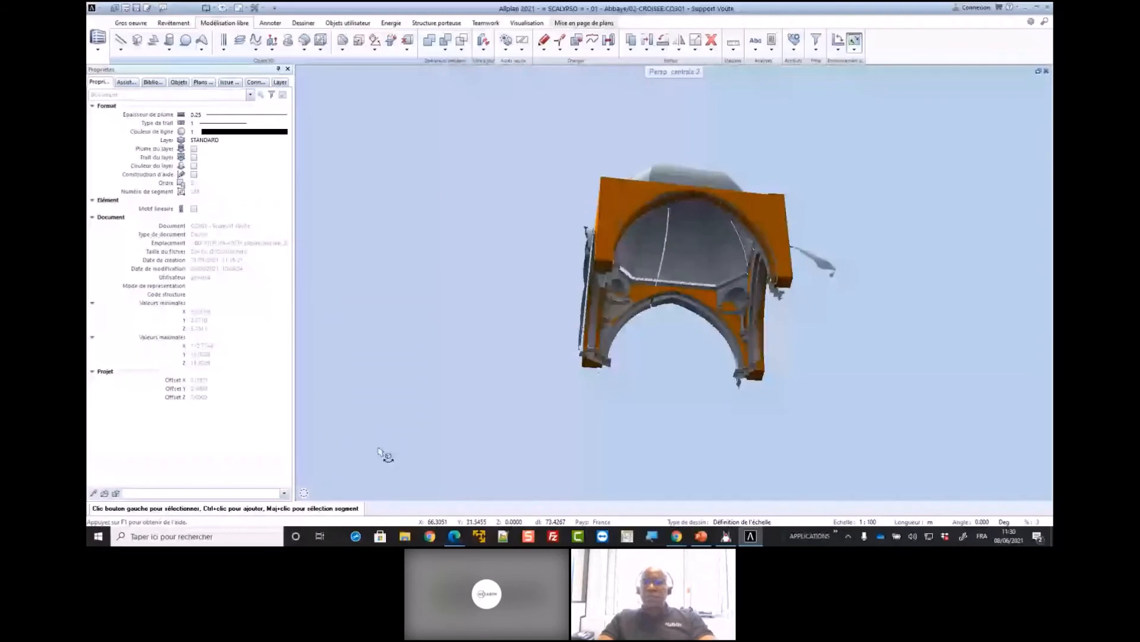
# Orbit the crossing's vault supports and scanned 3D surface in perspective to examine the corner niches and dome
pyautogui.scroll(-1, 380, 452)
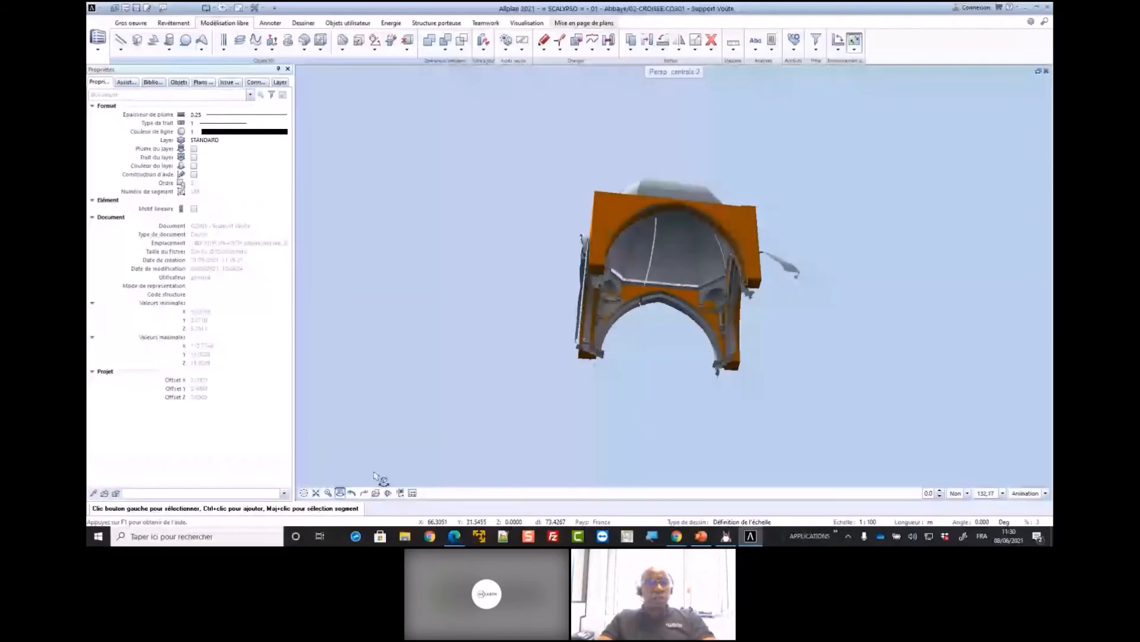
pyautogui.scroll(2, 475, 348)
pyautogui.moveTo(478, 341); pyautogui.dragTo(587, 299)
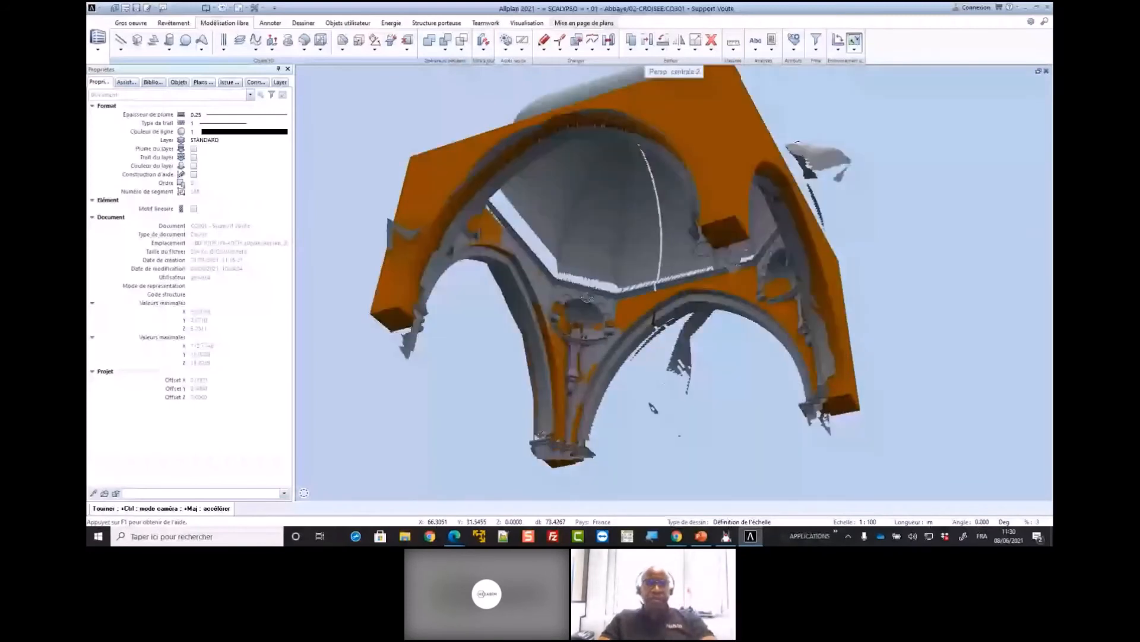
pyautogui.moveTo(587, 298); pyautogui.dragTo(609, 309)
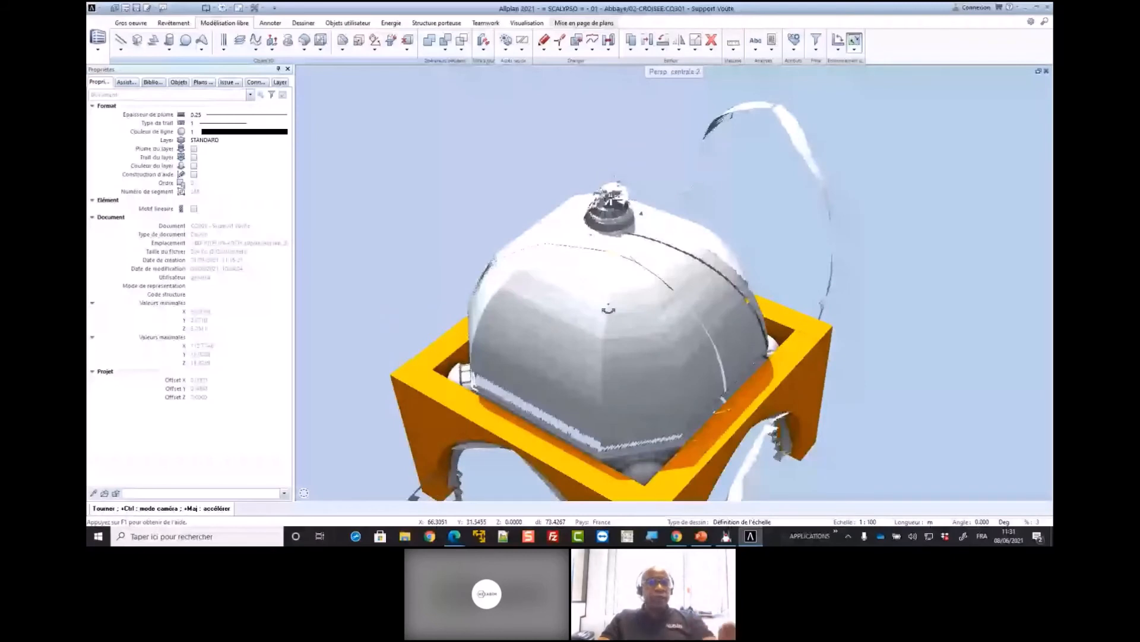
pyautogui.moveTo(609, 309); pyautogui.dragTo(757, 220)
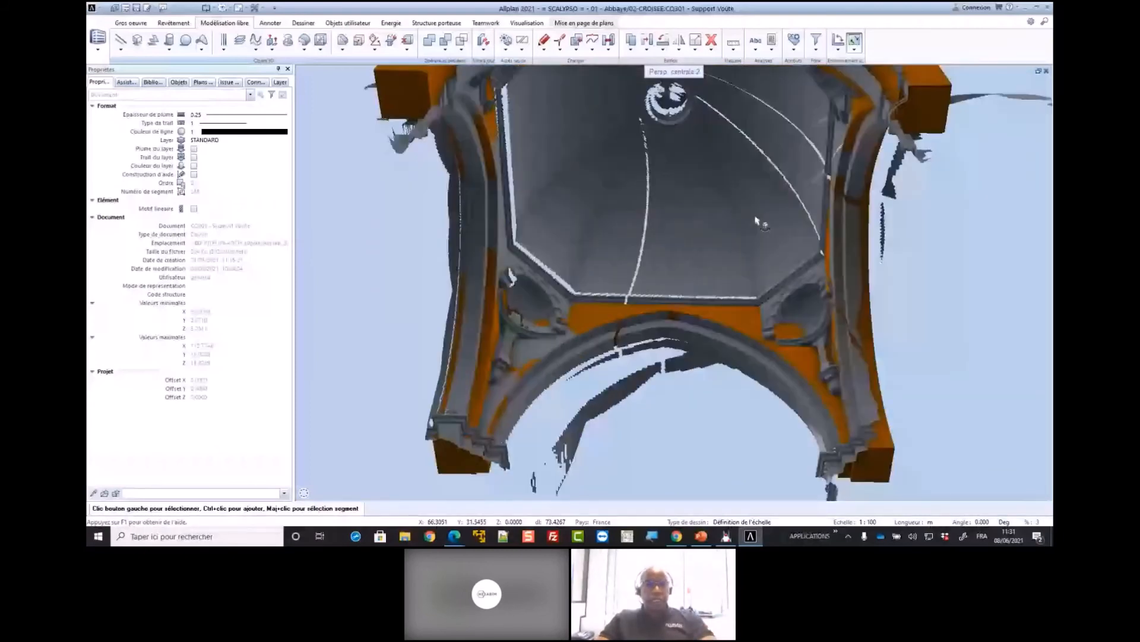
pyautogui.moveTo(757, 221); pyautogui.dragTo(571, 368)
pyautogui.scroll(3, 482, 351)
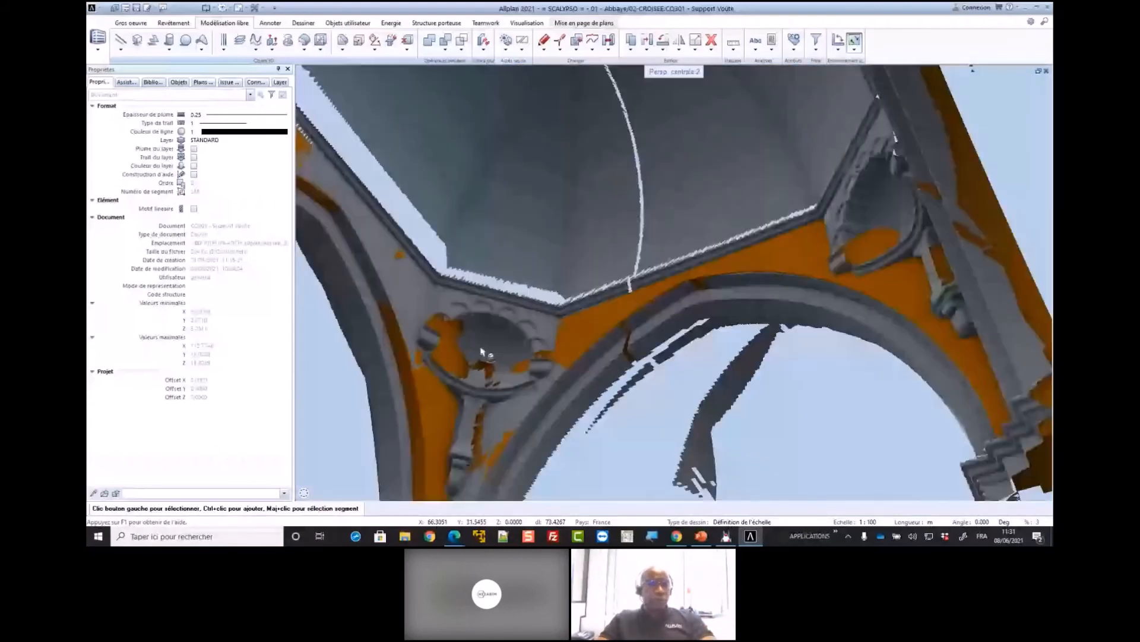
pyautogui.scroll(-3, 482, 351)
pyautogui.moveTo(483, 352); pyautogui.dragTo(513, 377)
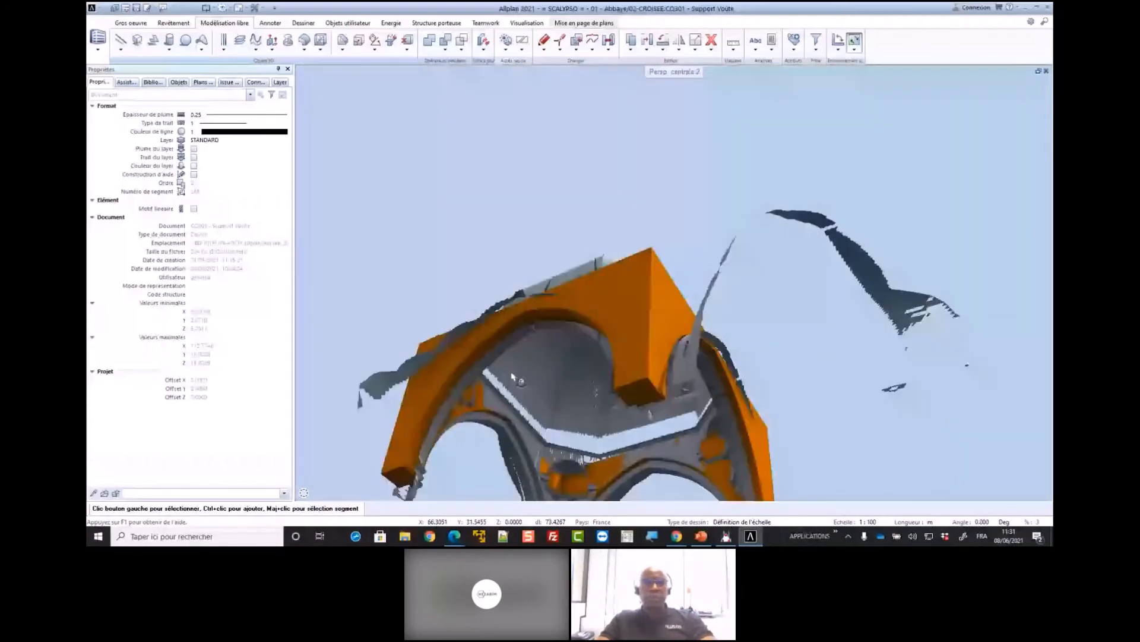
# Restore the three-view layout and frame the crossing in the plan and perspective views
pyautogui.click(1038, 71)
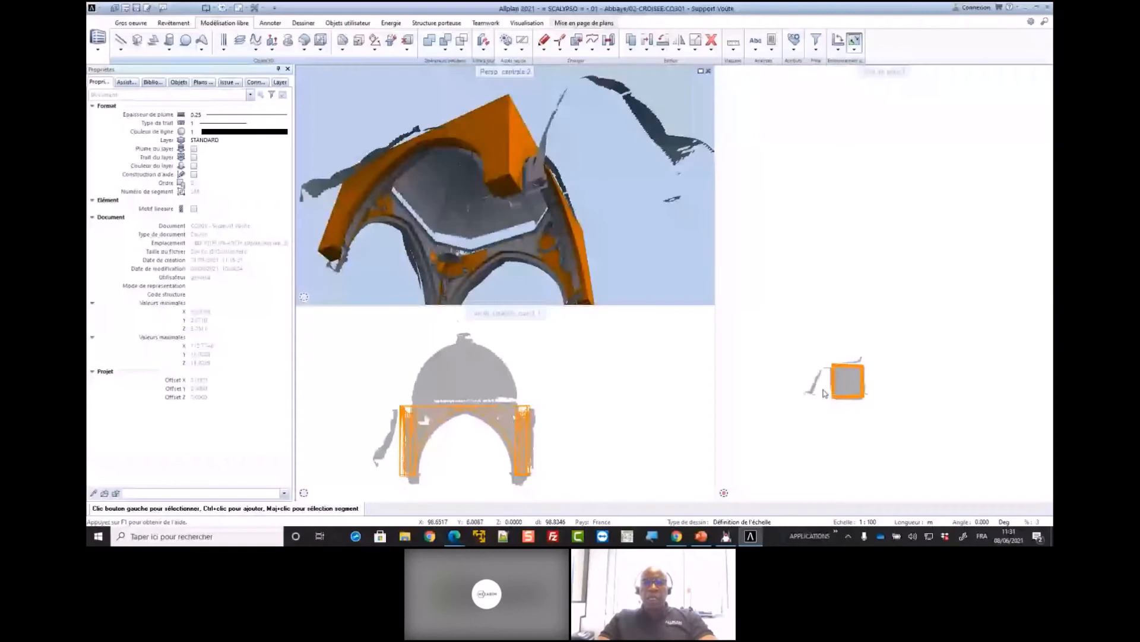
pyautogui.scroll(5, 845, 386)
pyautogui.scroll(-1, 897, 367)
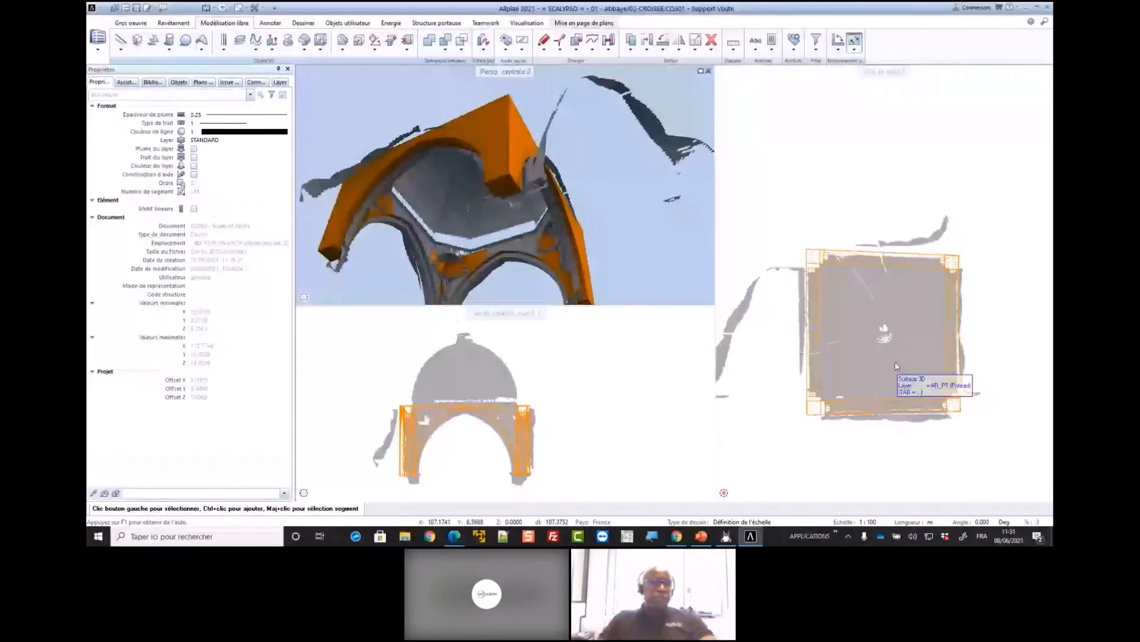
pyautogui.scroll(1, 849, 342)
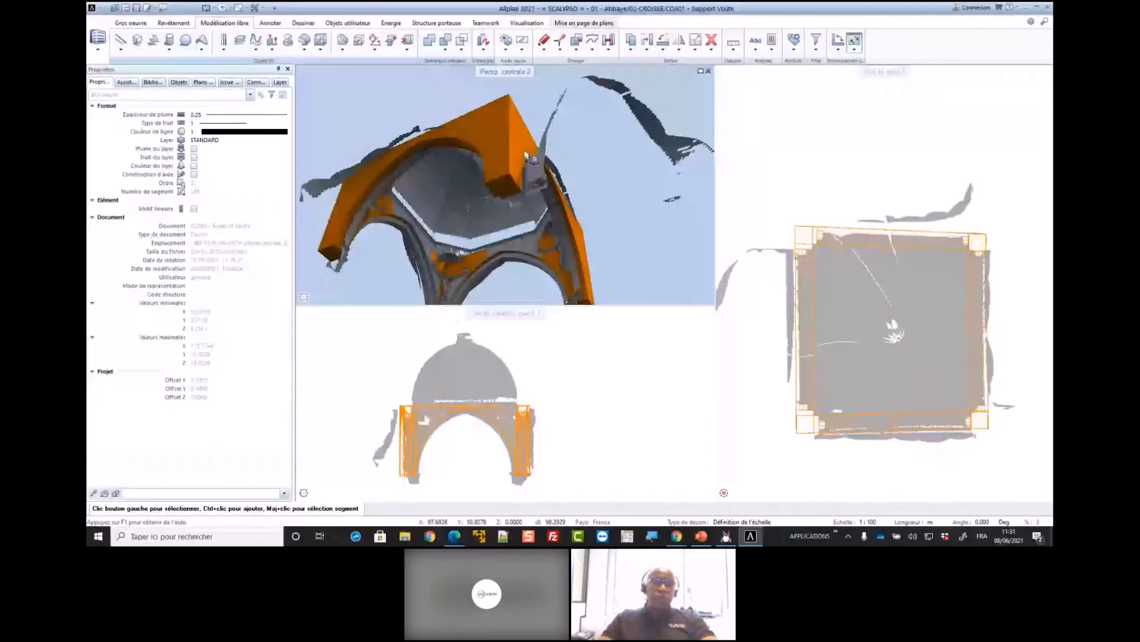
pyautogui.scroll(-1, 535, 131)
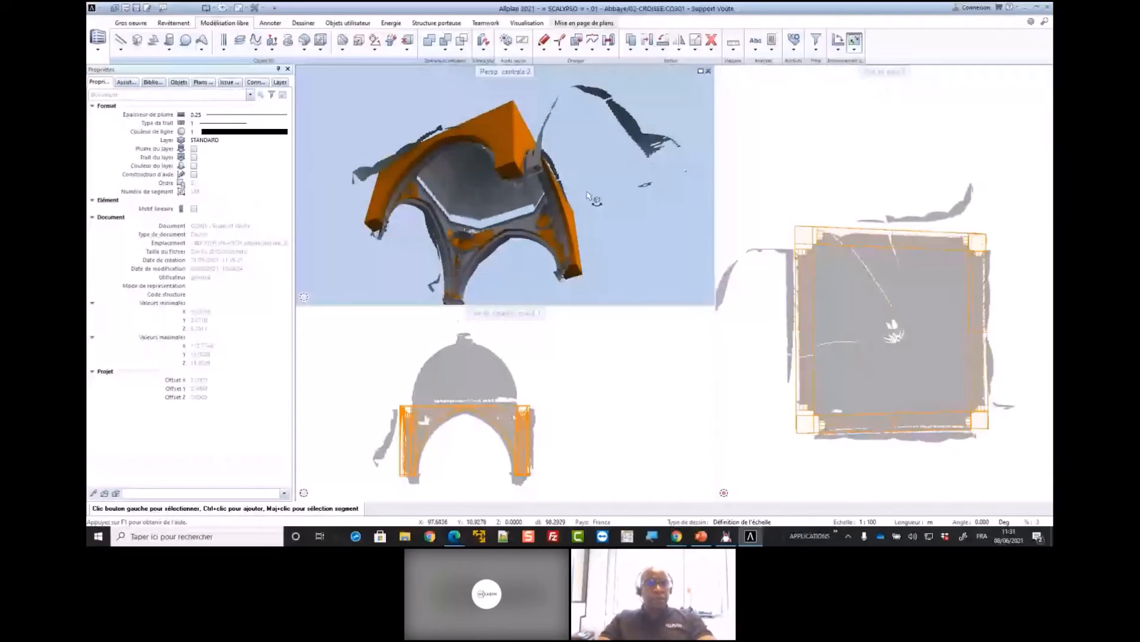
# Load the favourite 15 - Création de la Niche.xml and frame the vault supports and modelled corner niche in perspective and plan
pyautogui.doubleClick(588, 196)
pyautogui.click(312, 68)
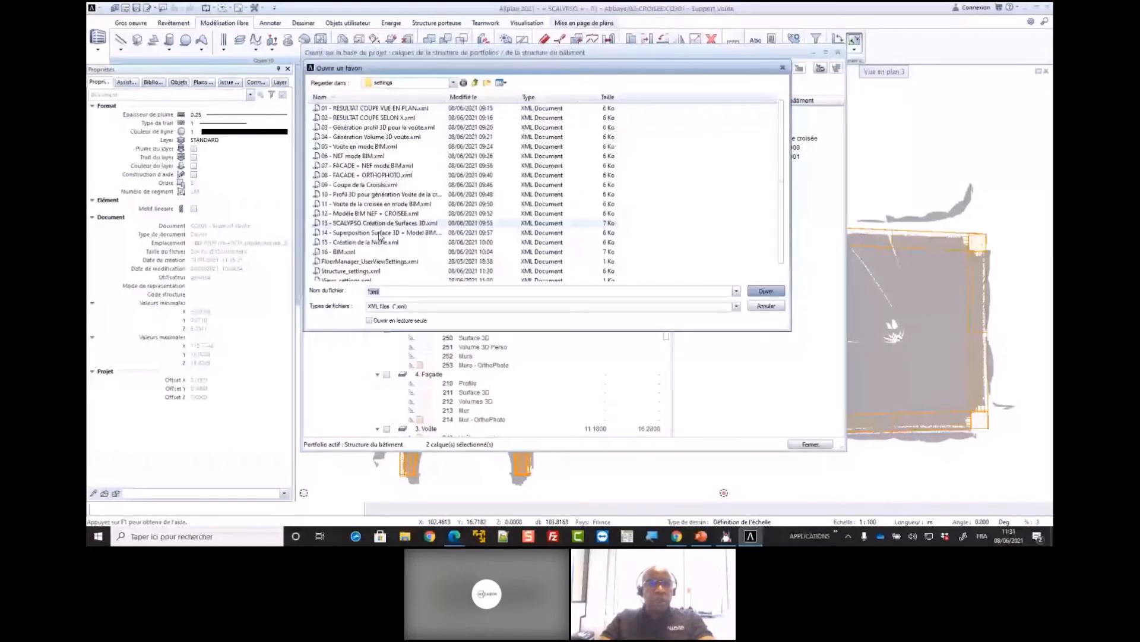
pyautogui.click(384, 242)
pyautogui.click(766, 291)
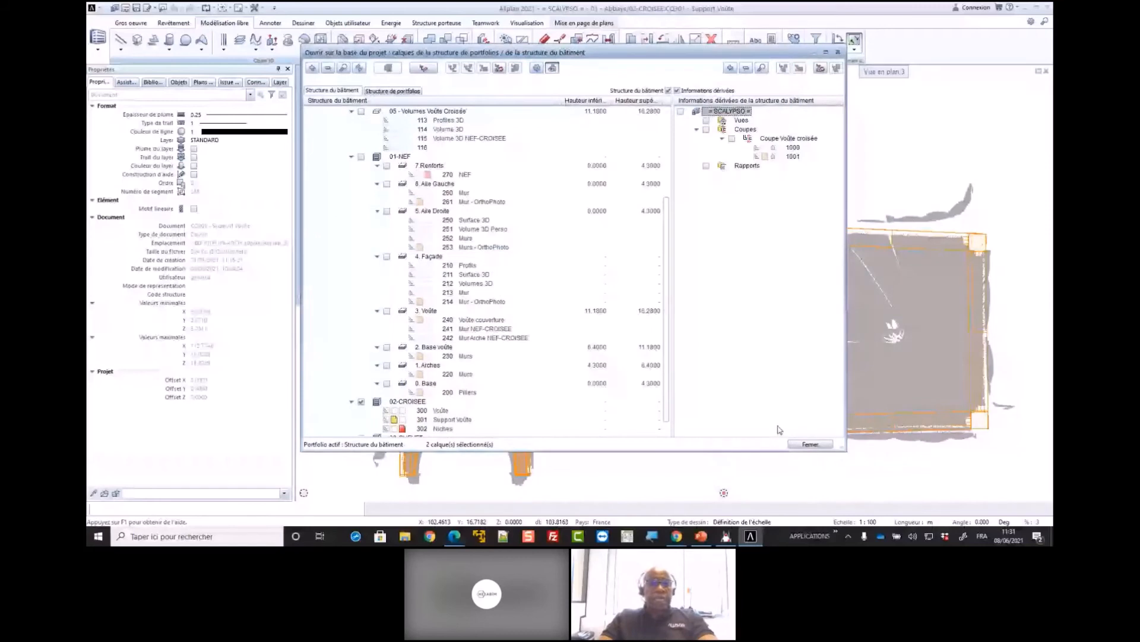
pyautogui.click(810, 444)
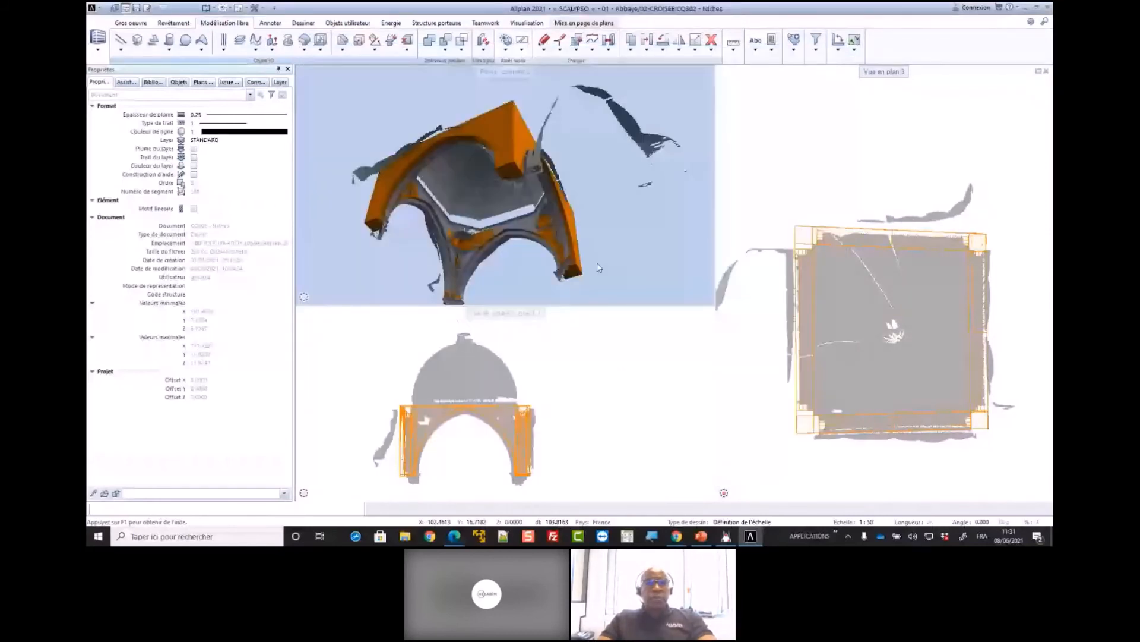
pyautogui.moveTo(562, 125); pyautogui.dragTo(332, 196, button='middle')
pyautogui.scroll(1, 945, 422)
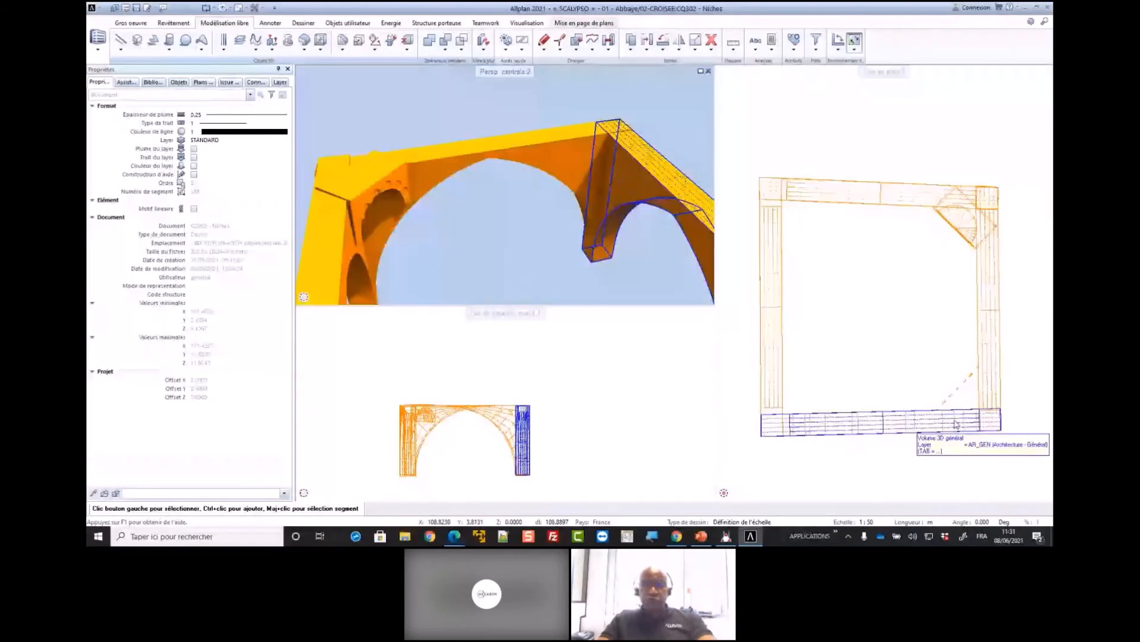
pyautogui.scroll(-1, 948, 404)
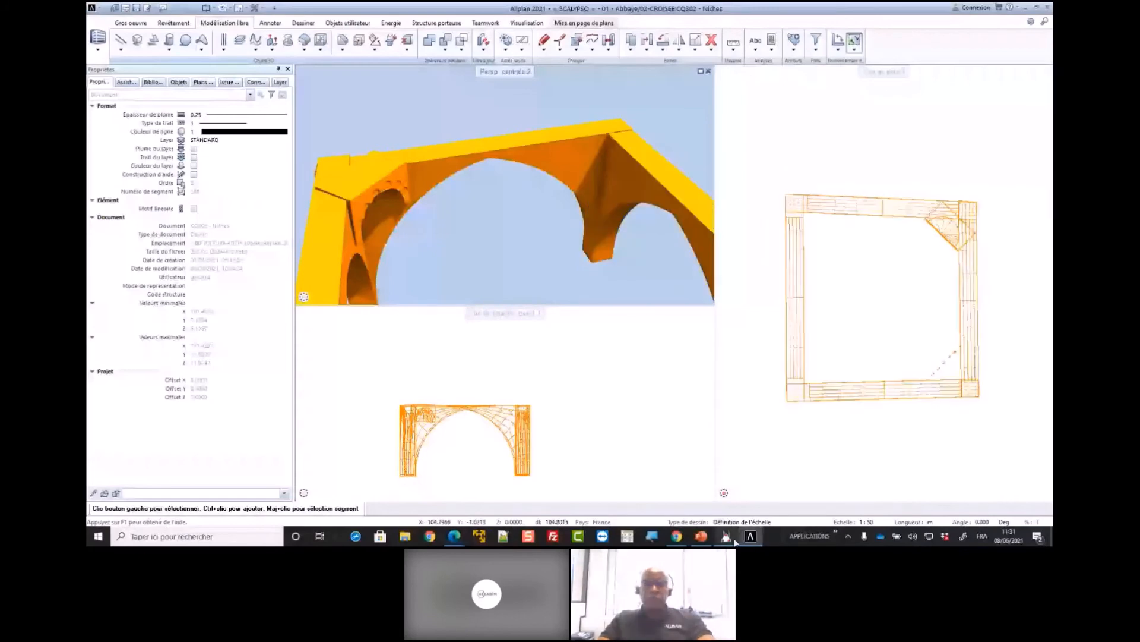
# Switch to Scalypso Modeler and turn the spherical view of scan 1804-abbaye-senanque-018.syo to a corner niche of the crossing
pyautogui.hotkey('alt', 'Tab')
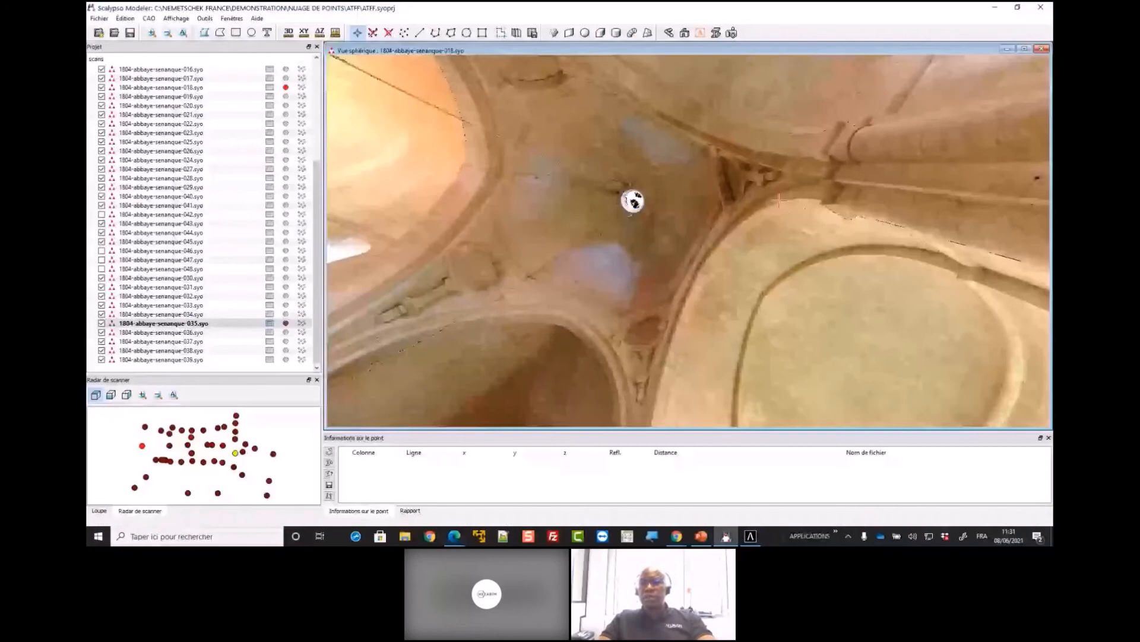
pyautogui.moveTo(779, 200); pyautogui.dragTo(716, 145, button='middle')
pyautogui.scroll(2, 709, 247)
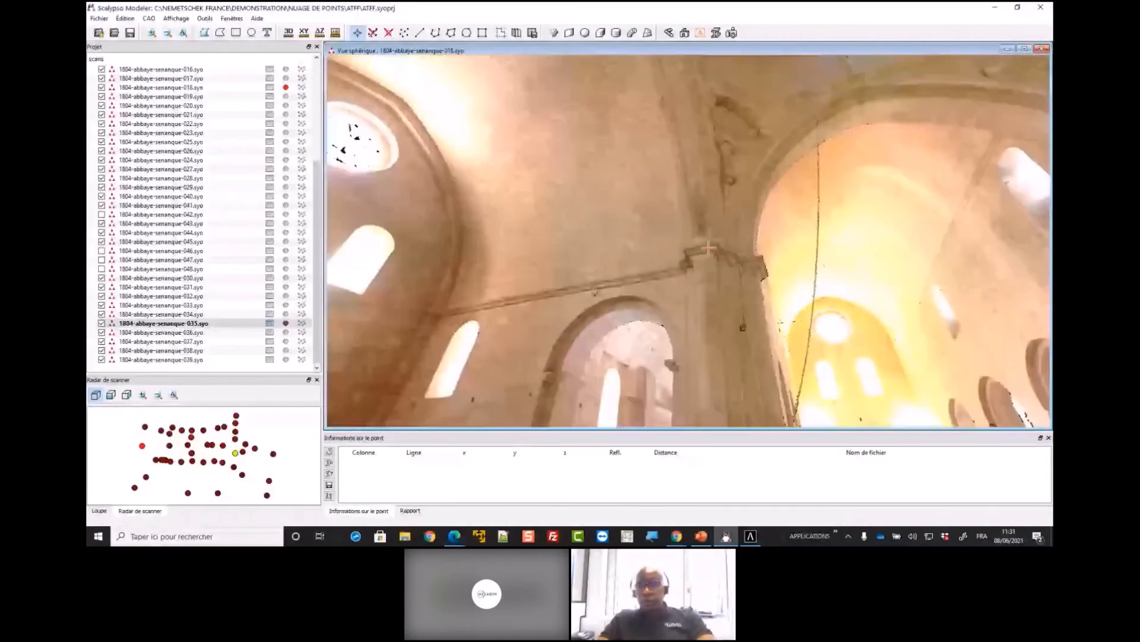
pyautogui.moveTo(708, 247); pyautogui.dragTo(759, 345, button='middle')
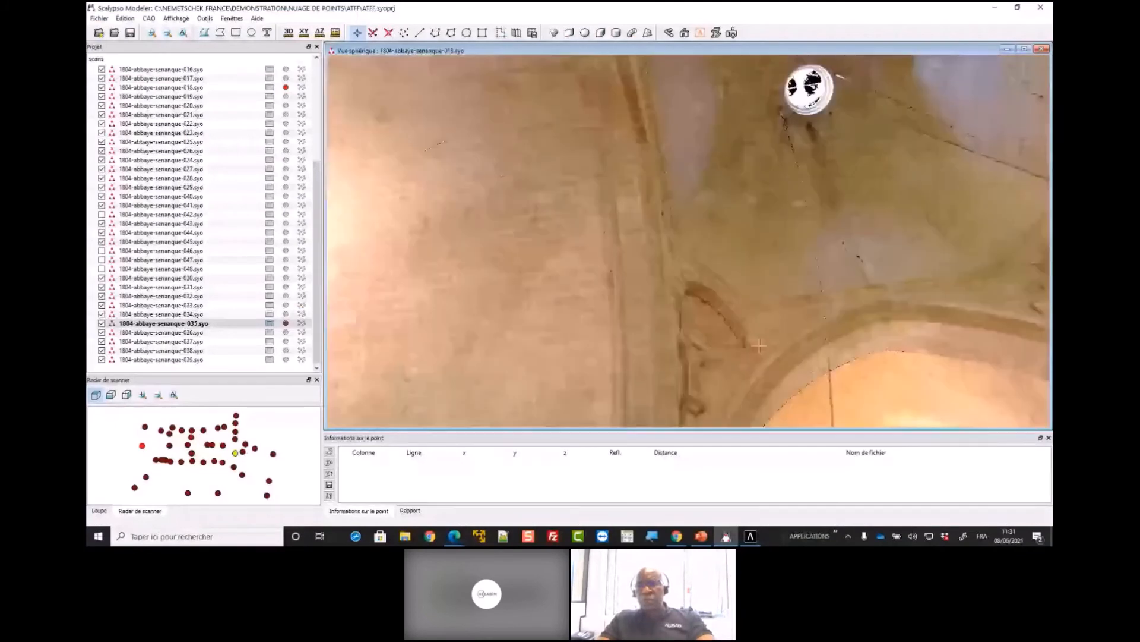
# Pick eleven scan points around the corner niche, following its arch and the adjacent wall edges
pyautogui.click(763, 344)
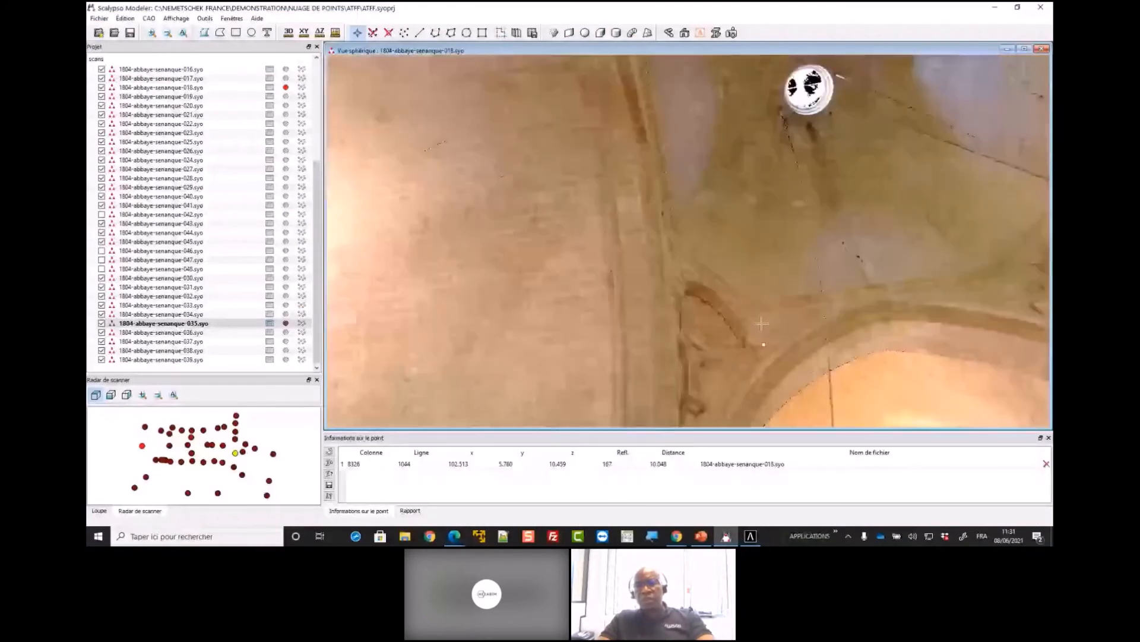
pyautogui.click(759, 323)
pyautogui.click(753, 307)
pyautogui.click(674, 252)
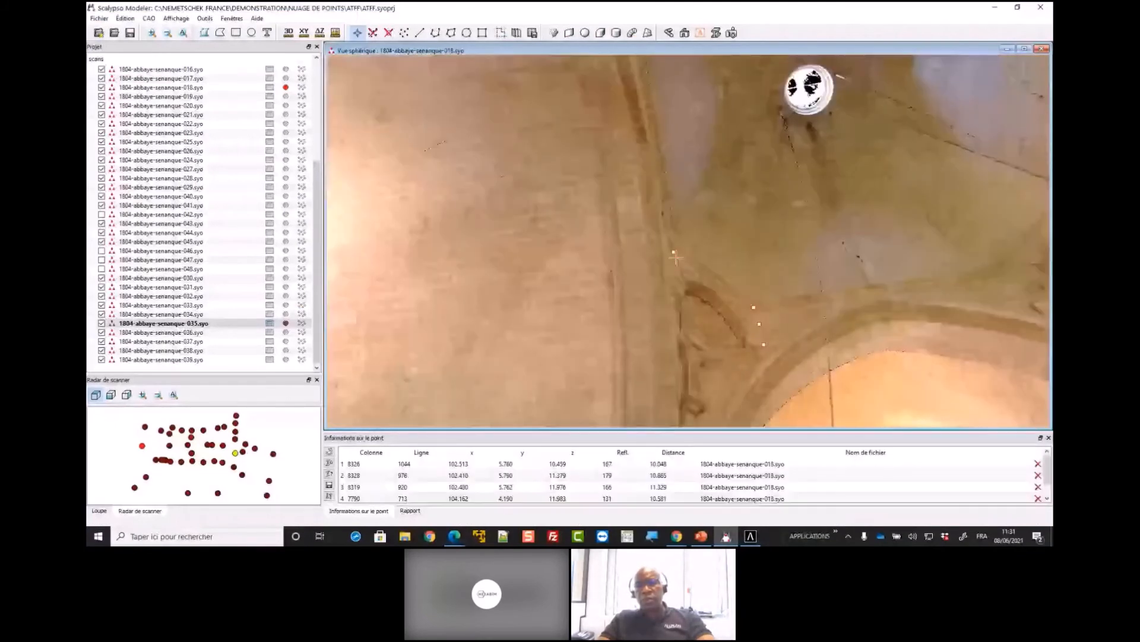
pyautogui.click(673, 281)
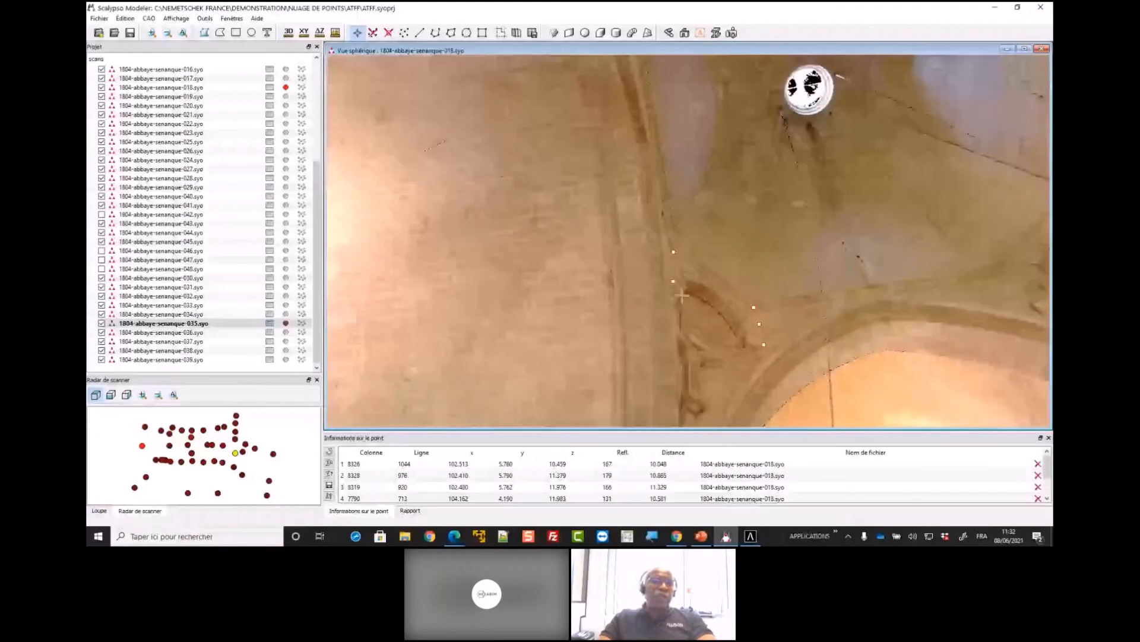
pyautogui.click(682, 295)
pyautogui.click(687, 286)
pyautogui.click(691, 280)
pyautogui.click(702, 284)
pyautogui.click(721, 293)
pyautogui.click(739, 315)
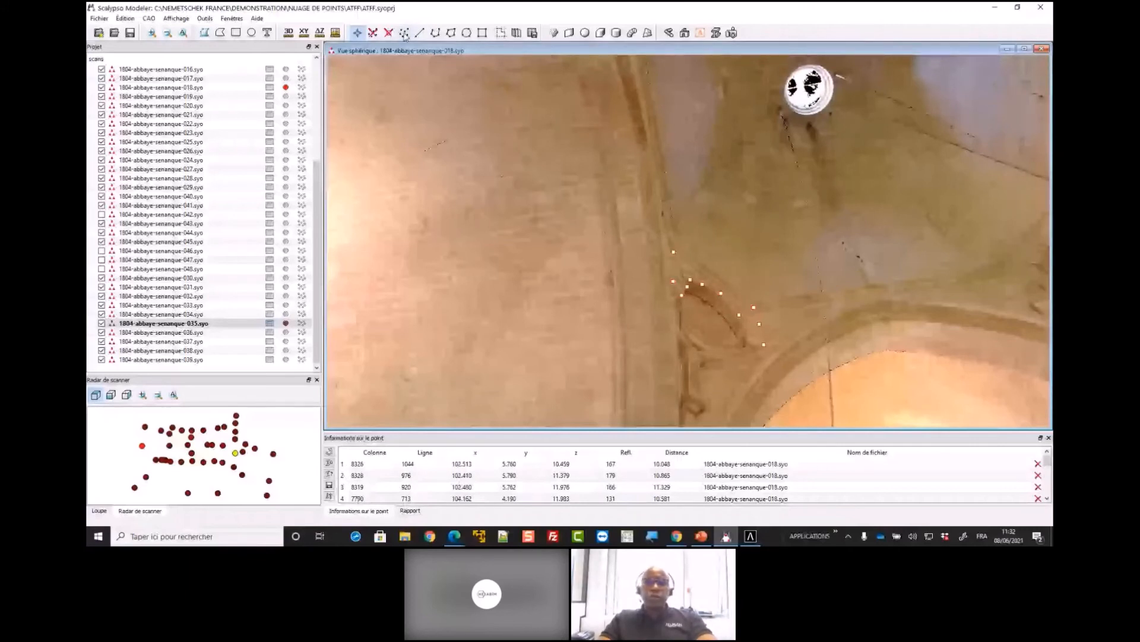
# Transfer the picked points to Allplan, return there, and check the imported terrain points at the crossing's corner in the plan view
pyautogui.click(404, 36)
pyautogui.click(996, 9)
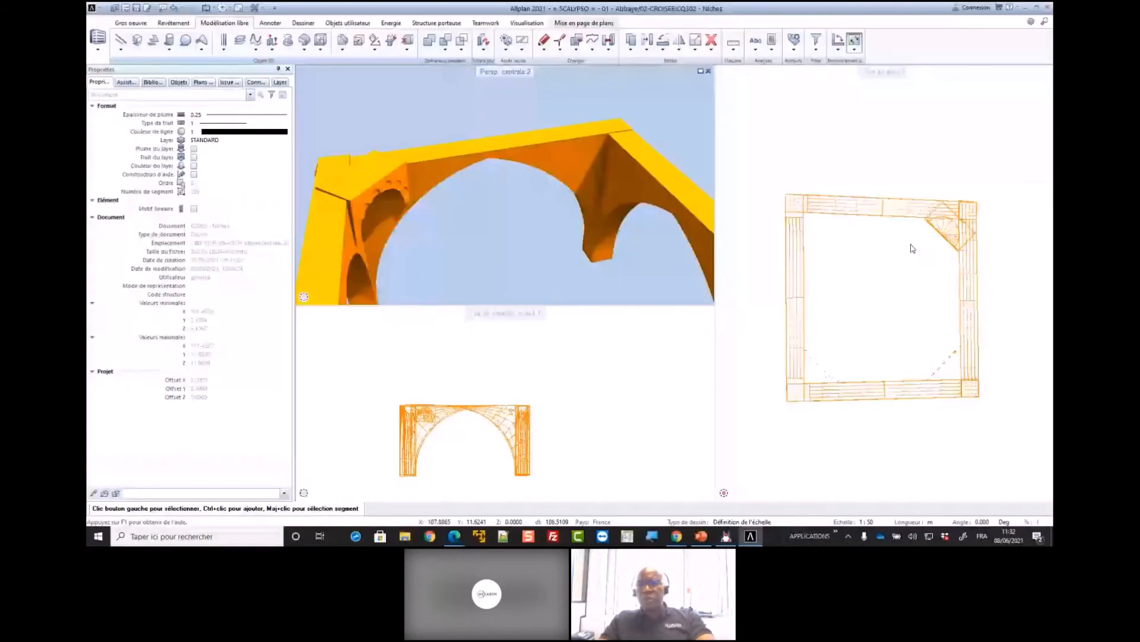
pyautogui.scroll(2, 800, 467)
pyautogui.moveTo(796, 274); pyautogui.dragTo(917, 375)
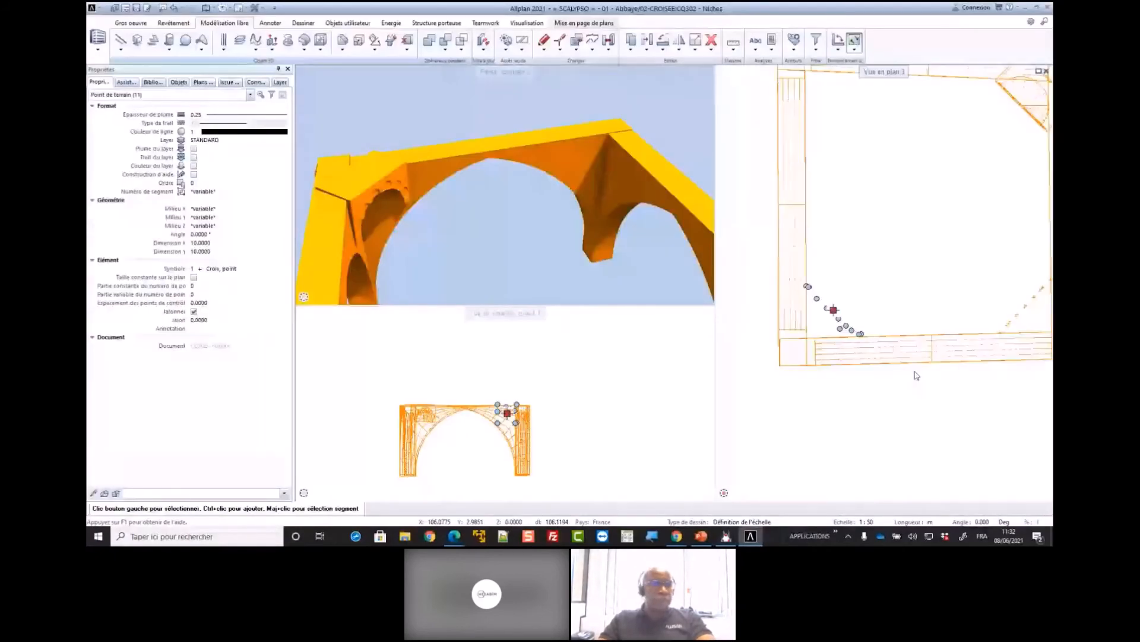
pyautogui.scroll(1, 850, 326)
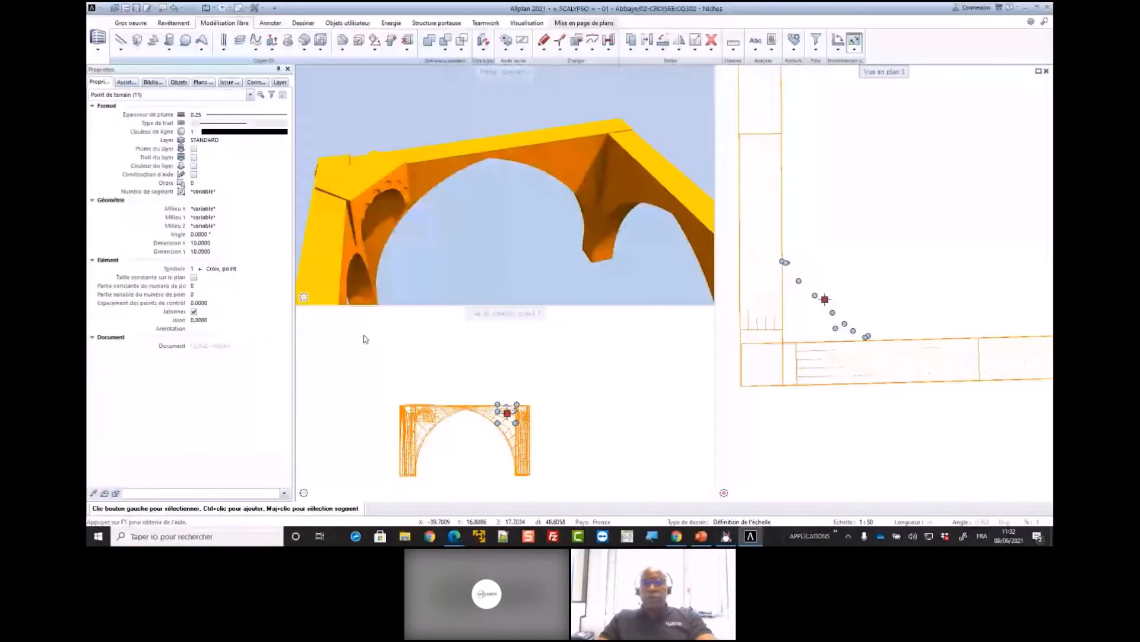
pyautogui.click(365, 339)
# Set the perspective view to wireframe display (En mode filaire) and orbit to the imported points between the arches
pyautogui.moveTo(496, 257); pyautogui.dragTo(542, 270)
pyautogui.click(700, 297)
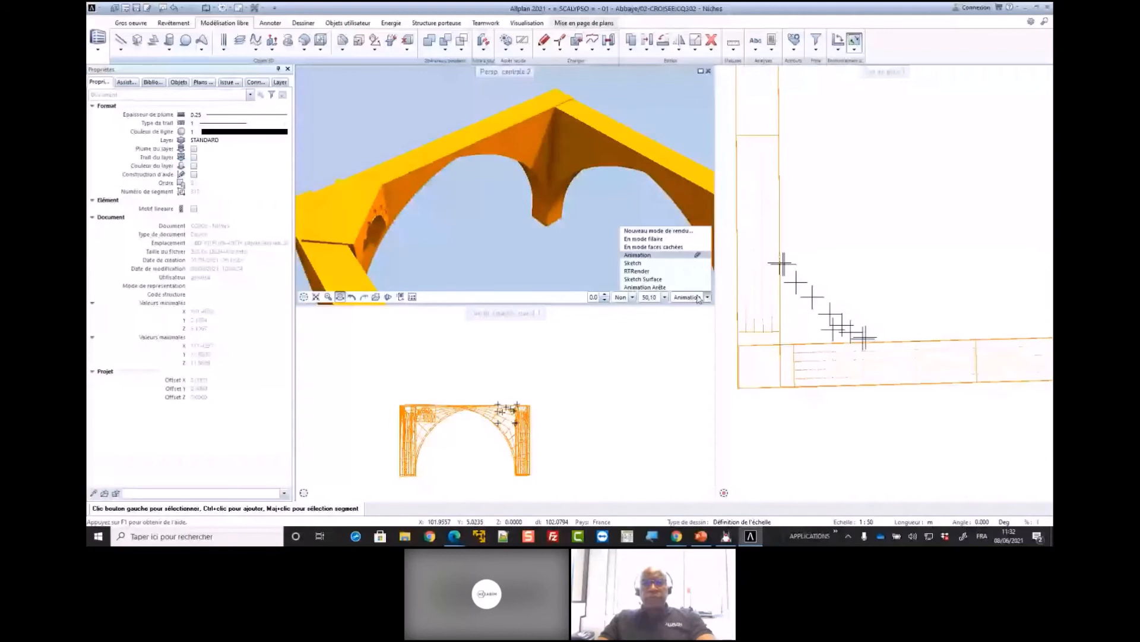
pyautogui.click(643, 239)
pyautogui.moveTo(428, 245)
pyautogui.mouseDown()
pyautogui.moveTo(517, 242)
pyautogui.moveTo(526, 186)
pyautogui.mouseUp()
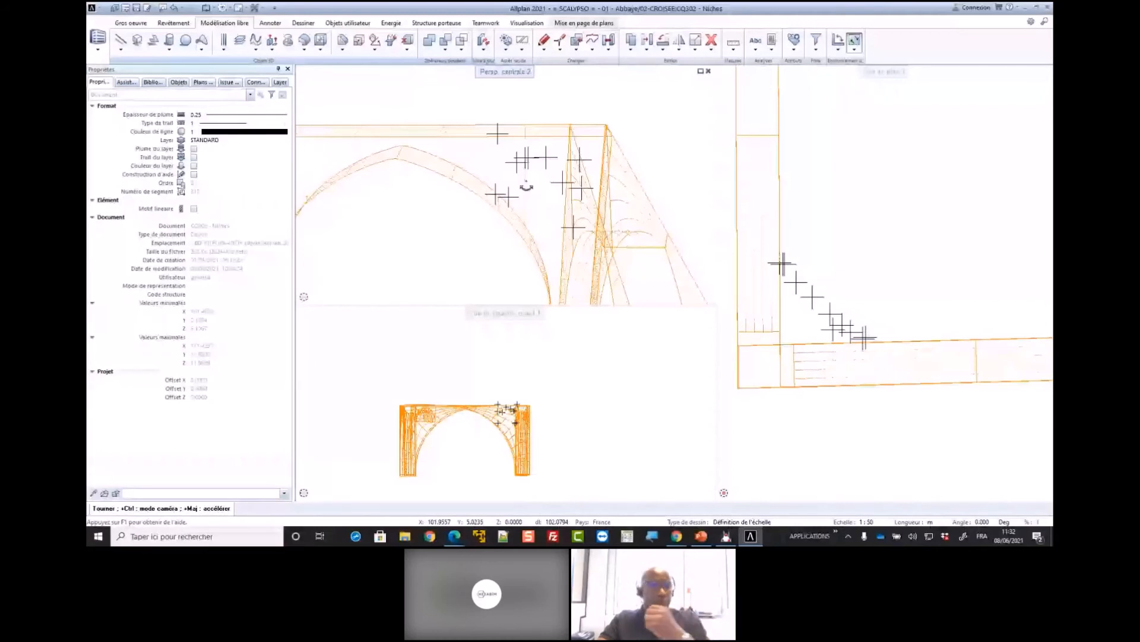
pyautogui.scroll(2, 526, 187)
pyautogui.scroll(-3, 848, 293)
# Give the eleven imported terrain points a constant size on the plan and set both symbol dimensions to 3
pyautogui.moveTo(800, 267); pyautogui.dragTo(869, 325)
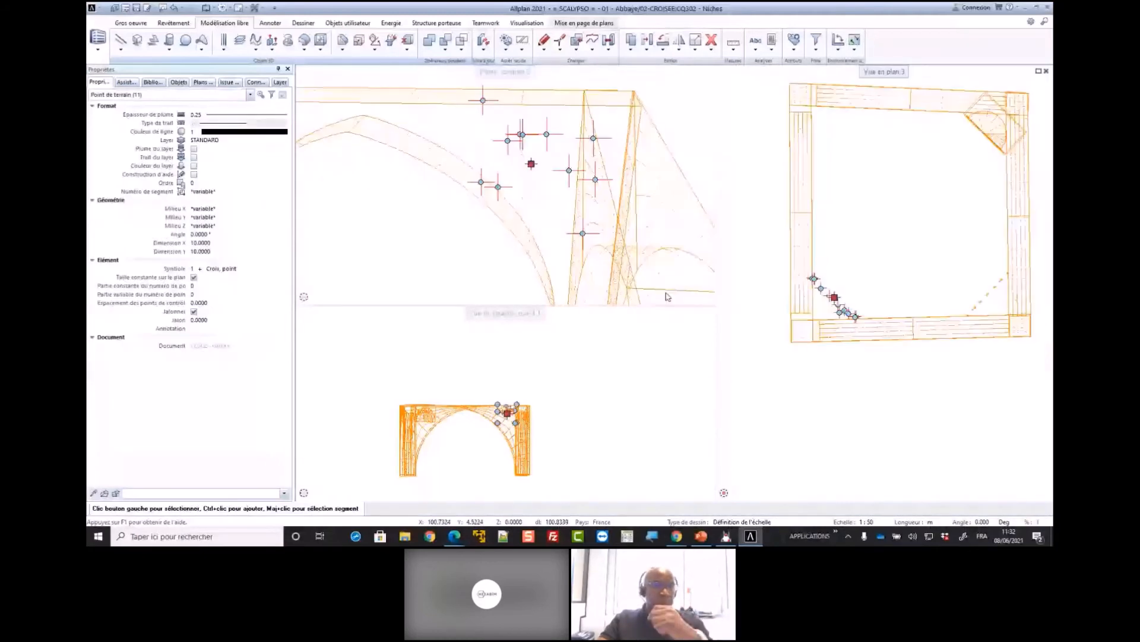
pyautogui.click(200, 243)
pyautogui.write('3')
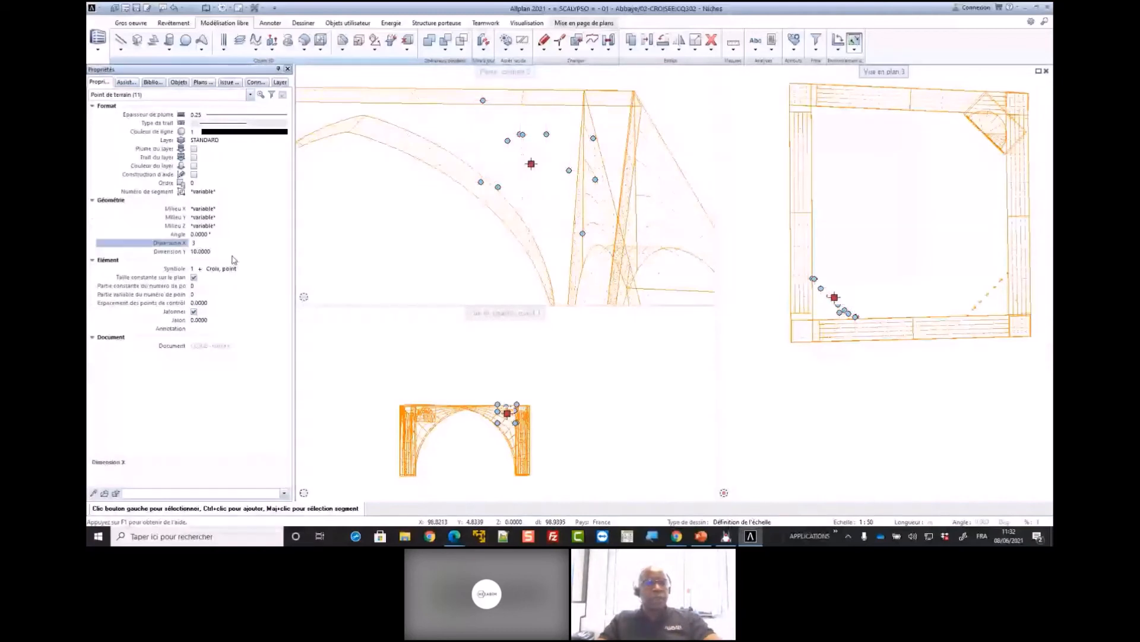
pyautogui.click(227, 250)
pyautogui.write('3')
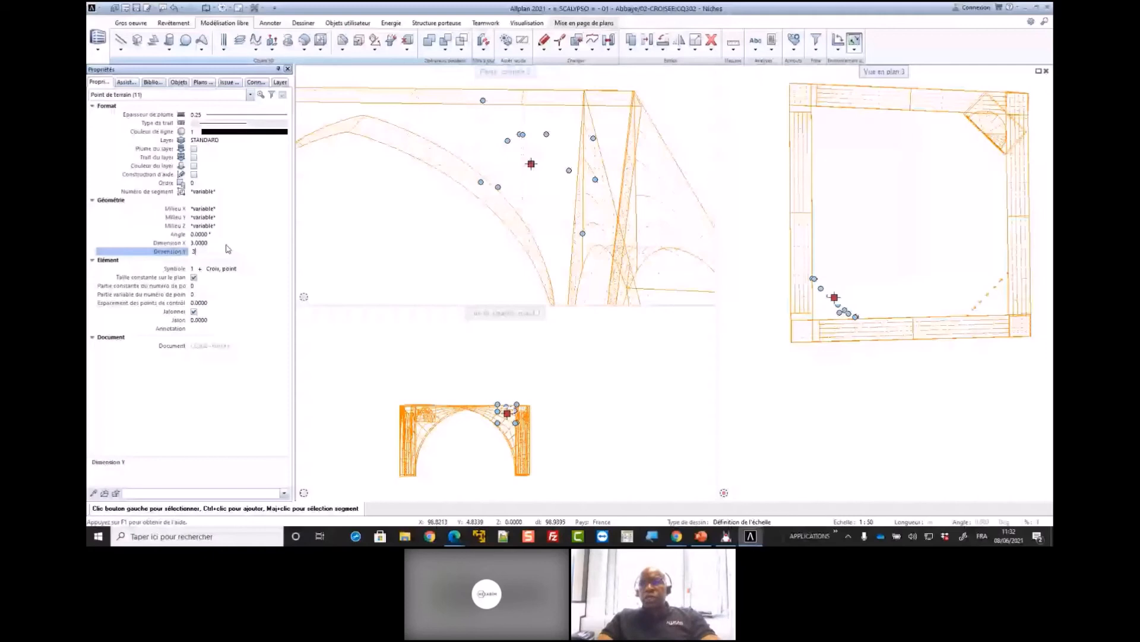
pyautogui.click(380, 255)
# Rotate the plan view so that the line through the niche's imported points runs horizontally
pyautogui.scroll(2, 814, 275)
pyautogui.click(838, 53)
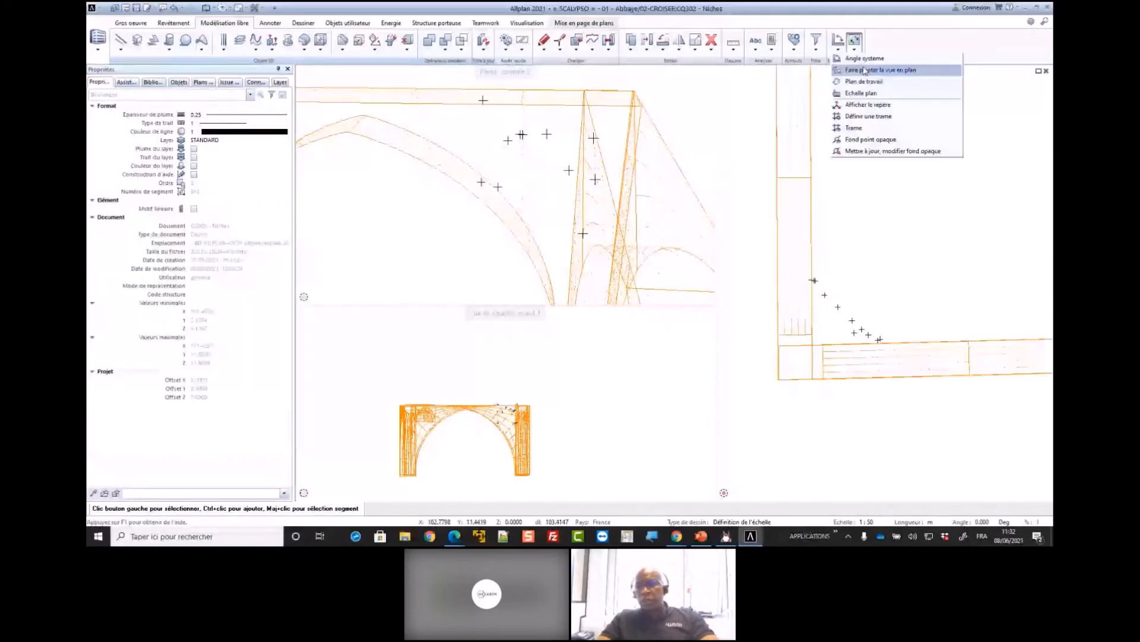
pyautogui.click(865, 70)
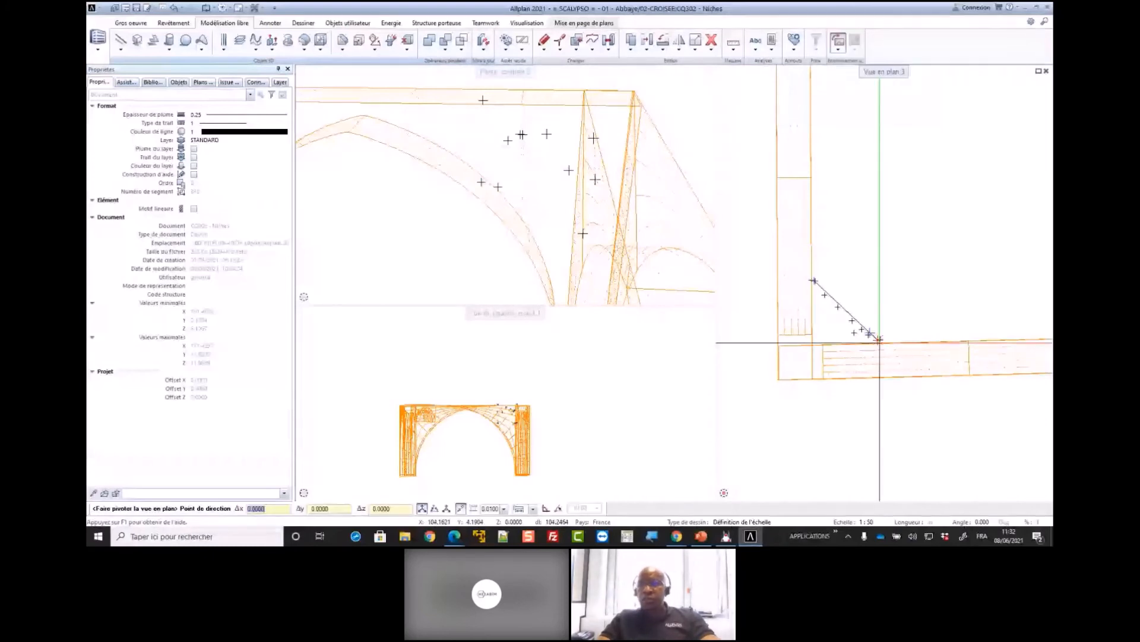
pyautogui.click(879, 339)
pyautogui.scroll(1, 909, 339)
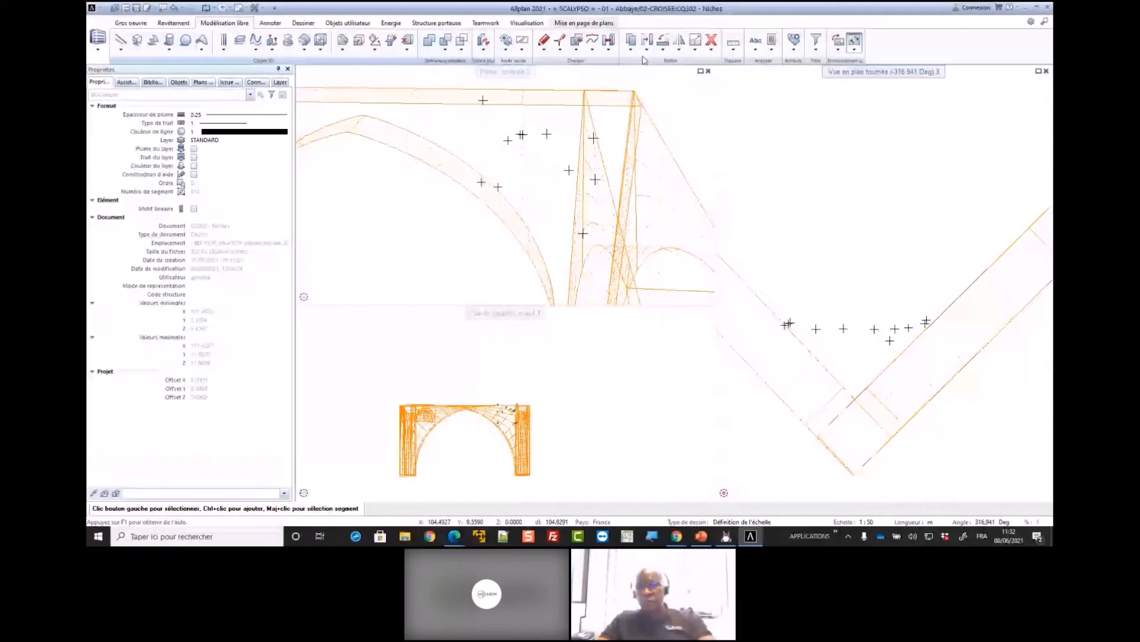
# Align the eleven imported niche points to their uppermost point in the rotated plan view
pyautogui.click(647, 41)
pyautogui.click(504, 158)
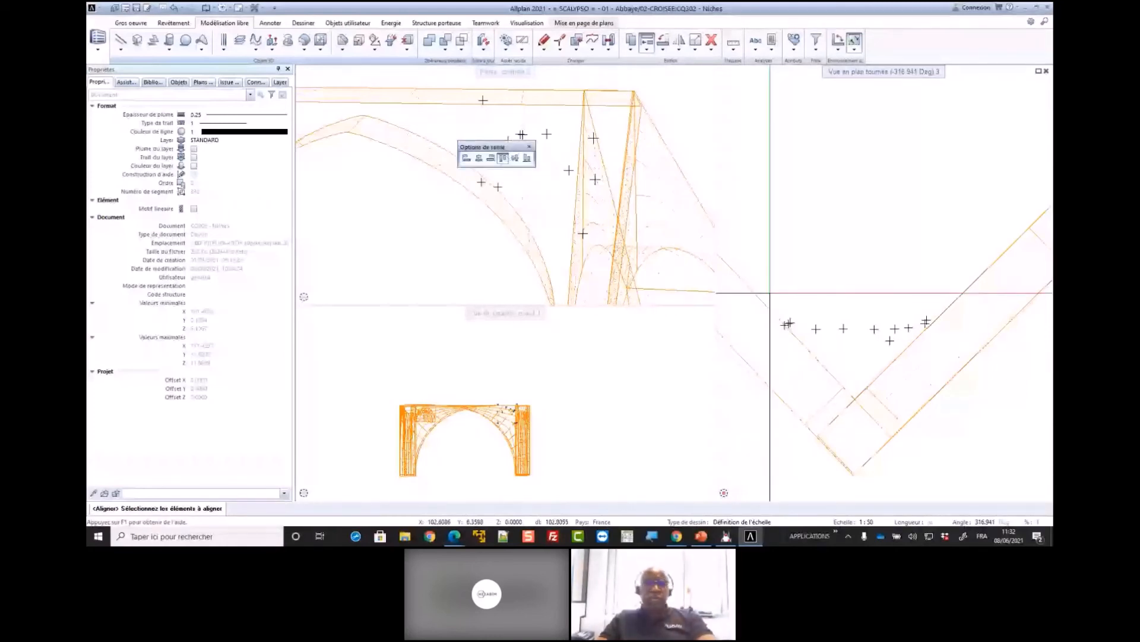
pyautogui.moveTo(770, 293); pyautogui.dragTo(962, 342)
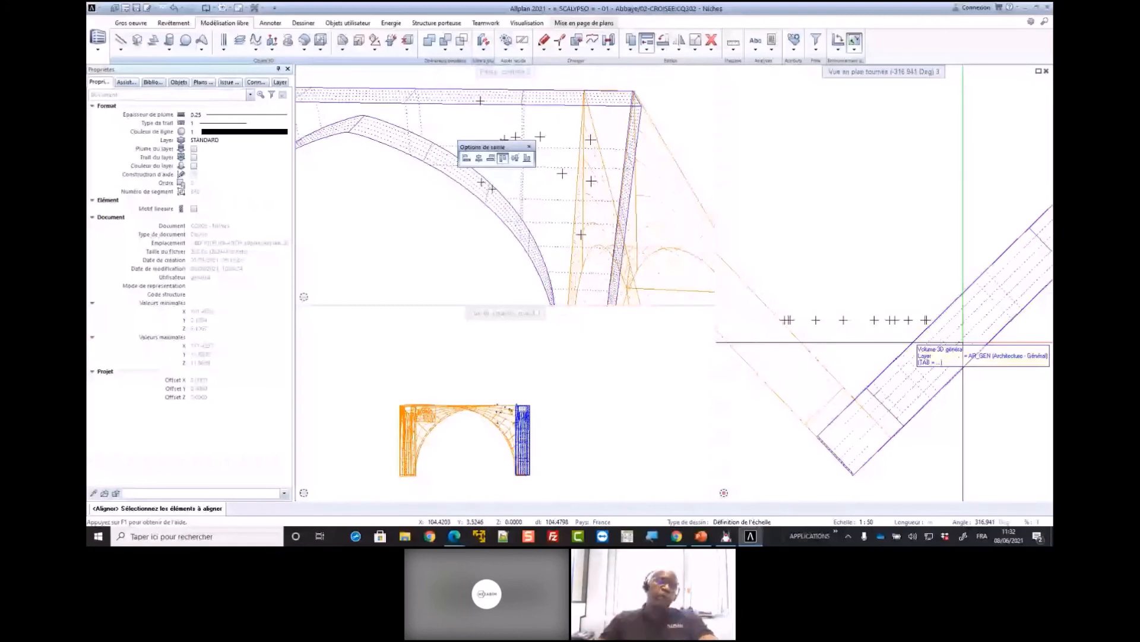
pyautogui.press('Escape')
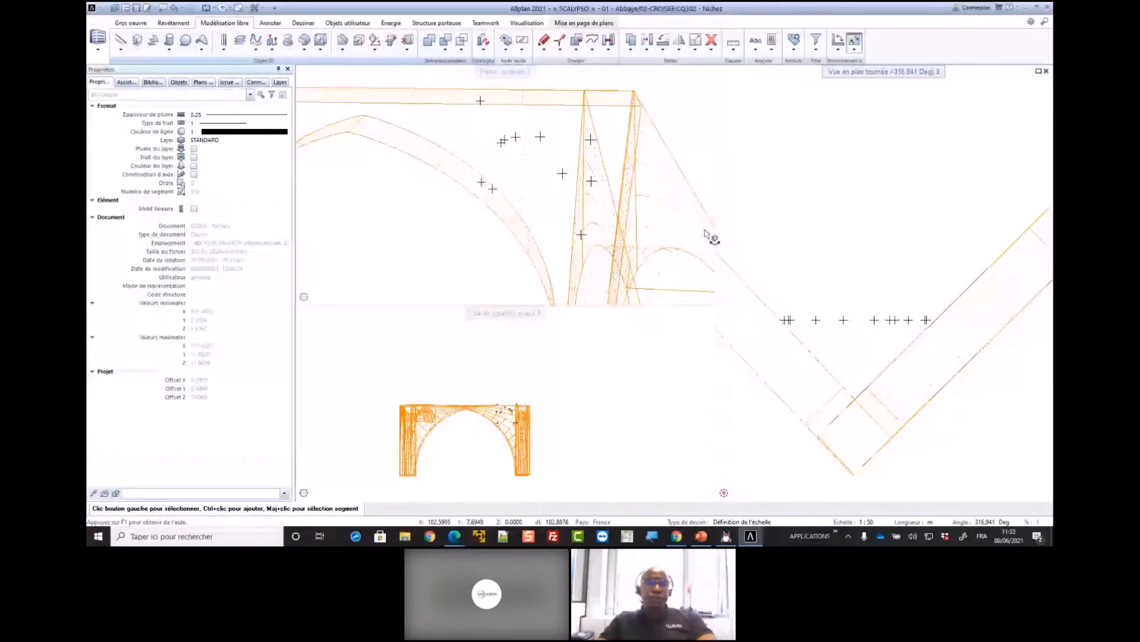
# Fit the whole crossing in the rotated plan view and load the favourite 16 - BIM.xml into the building structure
pyautogui.middleClick(799, 129)
pyautogui.middleClick(800, 130)
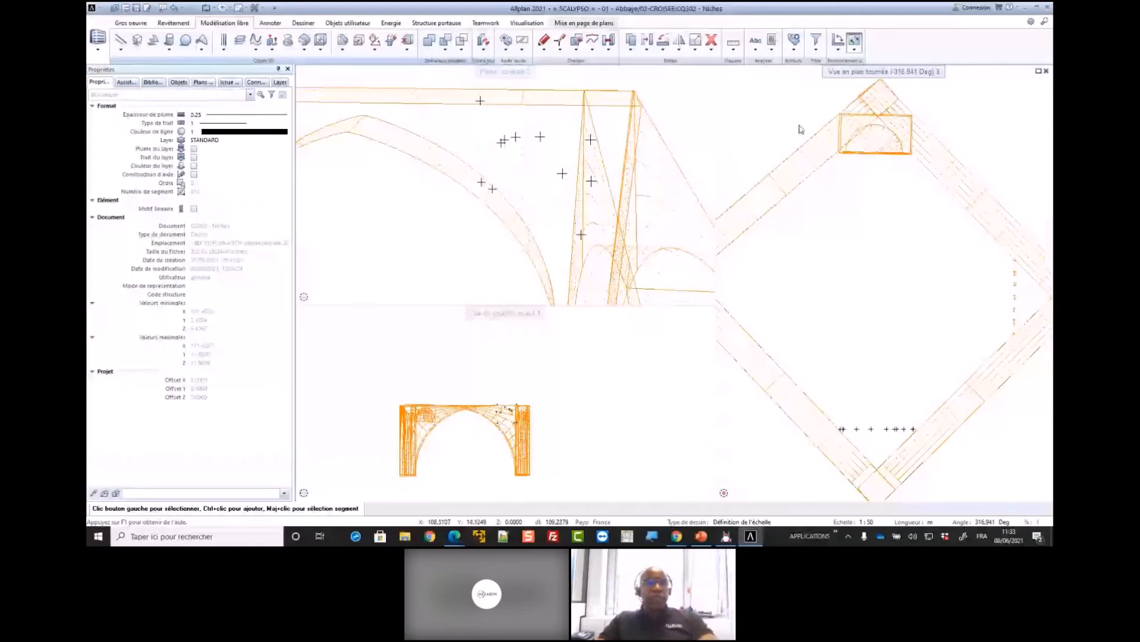
pyautogui.doubleClick(799, 130)
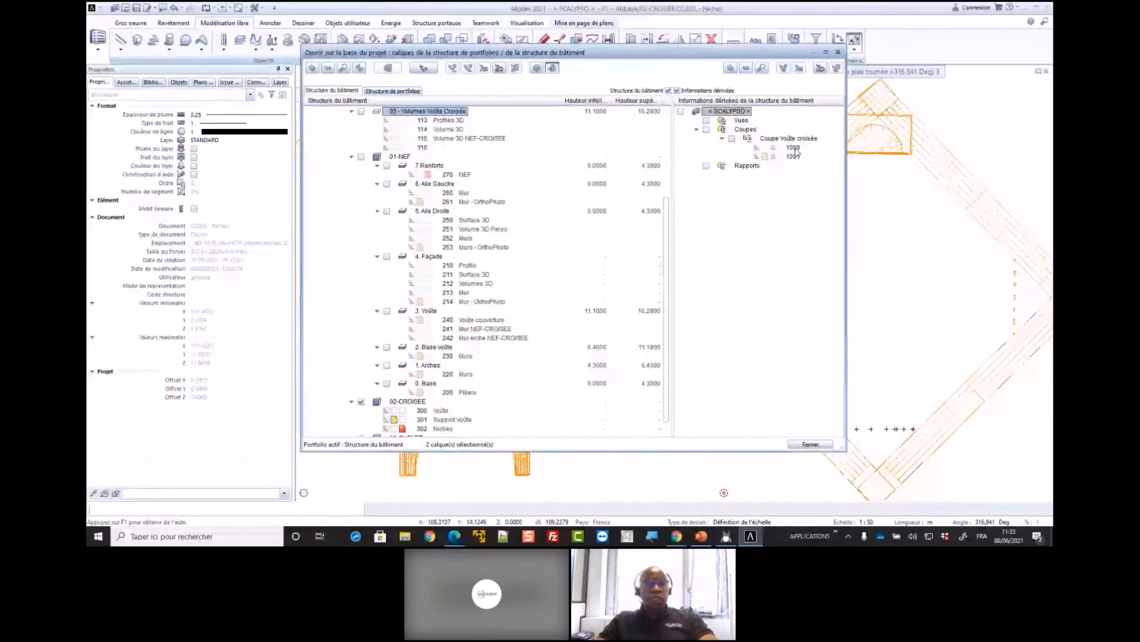
pyautogui.rightClick(342, 107)
pyautogui.click(408, 143)
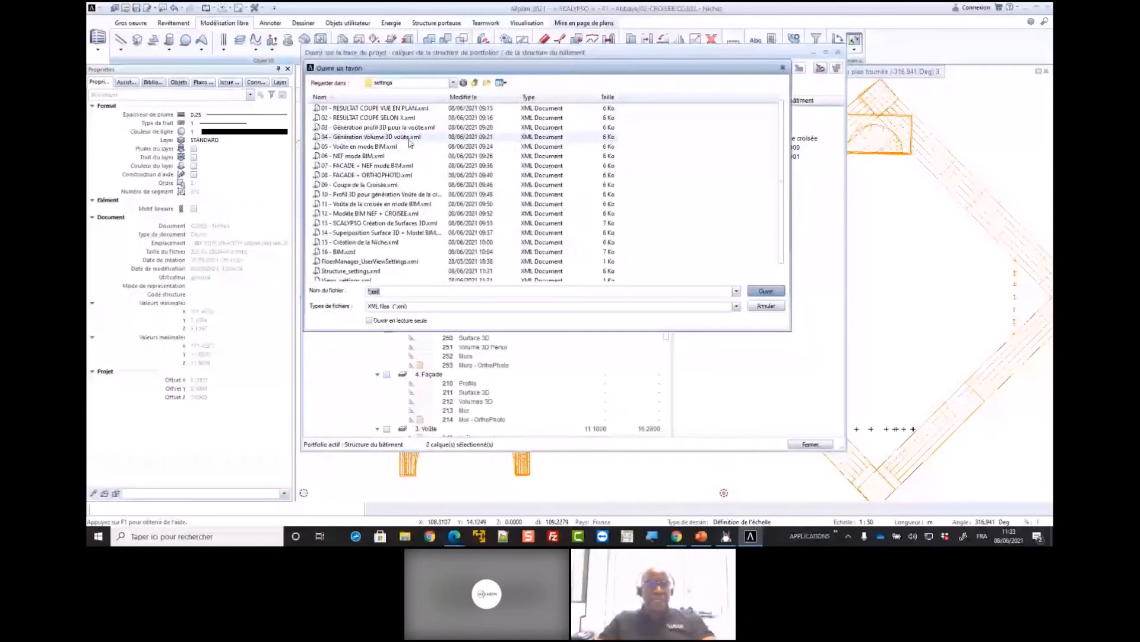
pyautogui.doubleClick(350, 252)
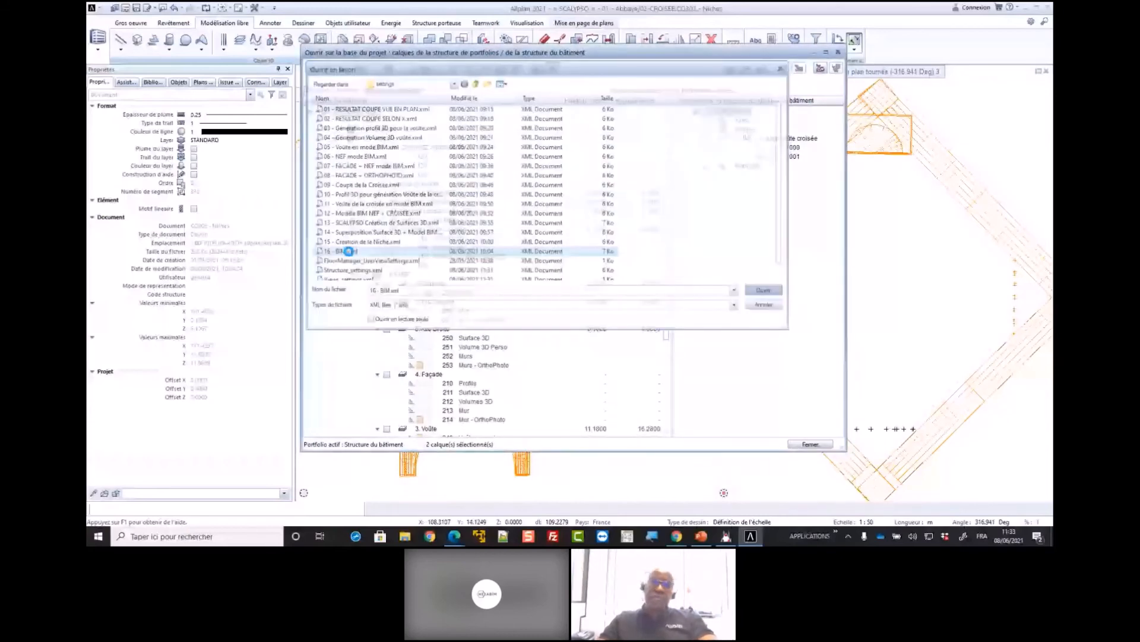
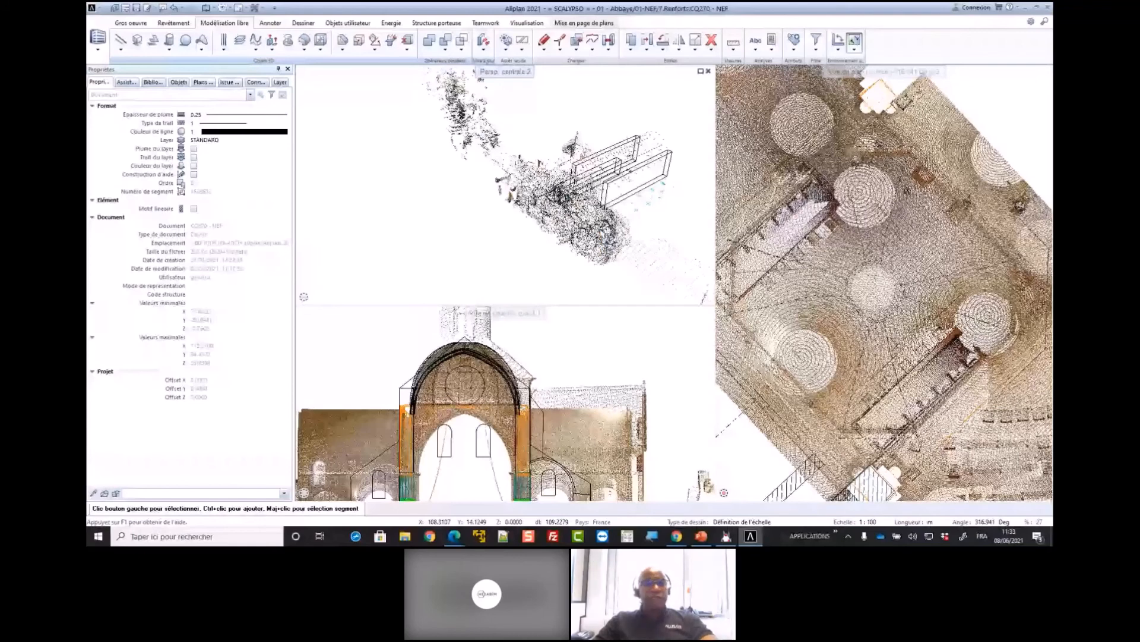
# Reset the rotation of the plan view to an angle of 0 so the nave runs horizontally
pyautogui.moveTo(607, 237); pyautogui.dragTo(571, 221, button='middle')
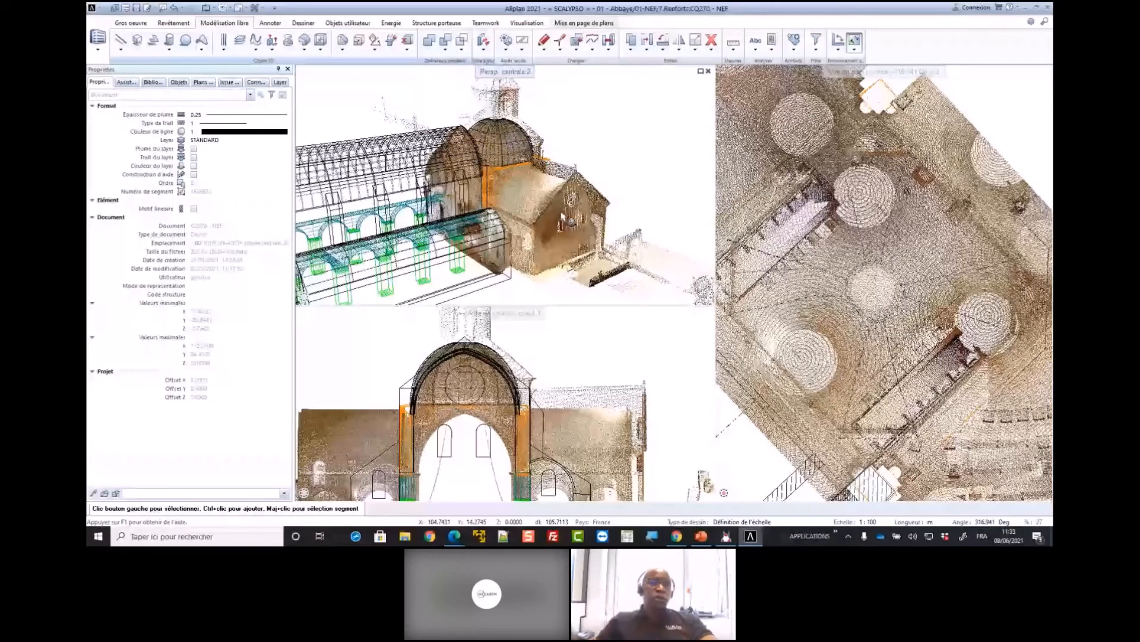
pyautogui.moveTo(567, 222); pyautogui.dragTo(557, 231, button='middle')
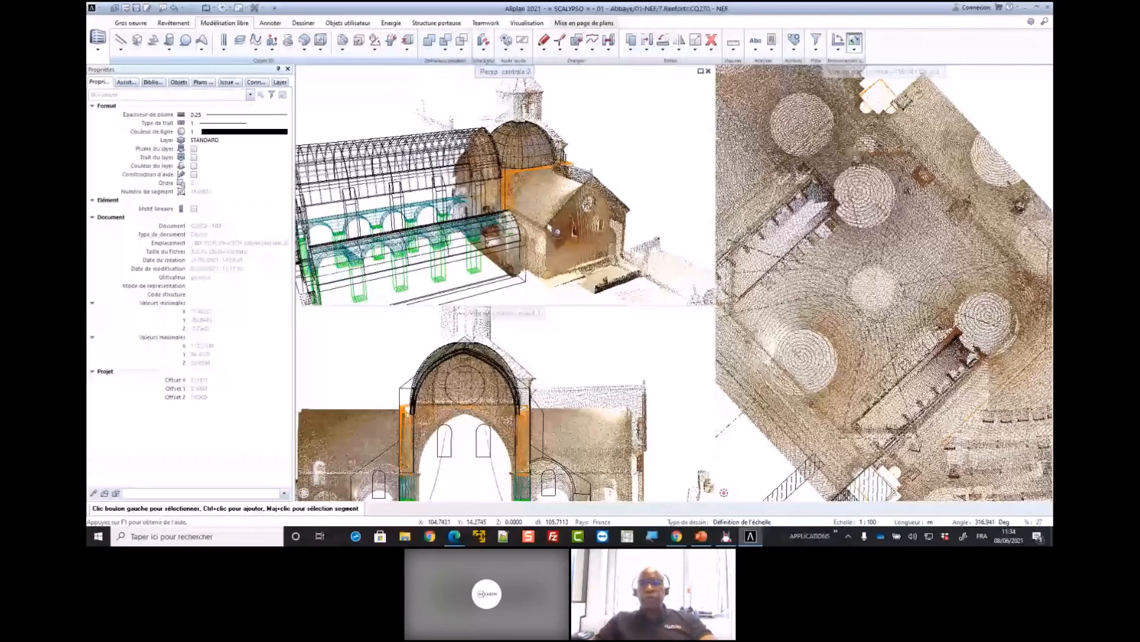
pyautogui.click(855, 48)
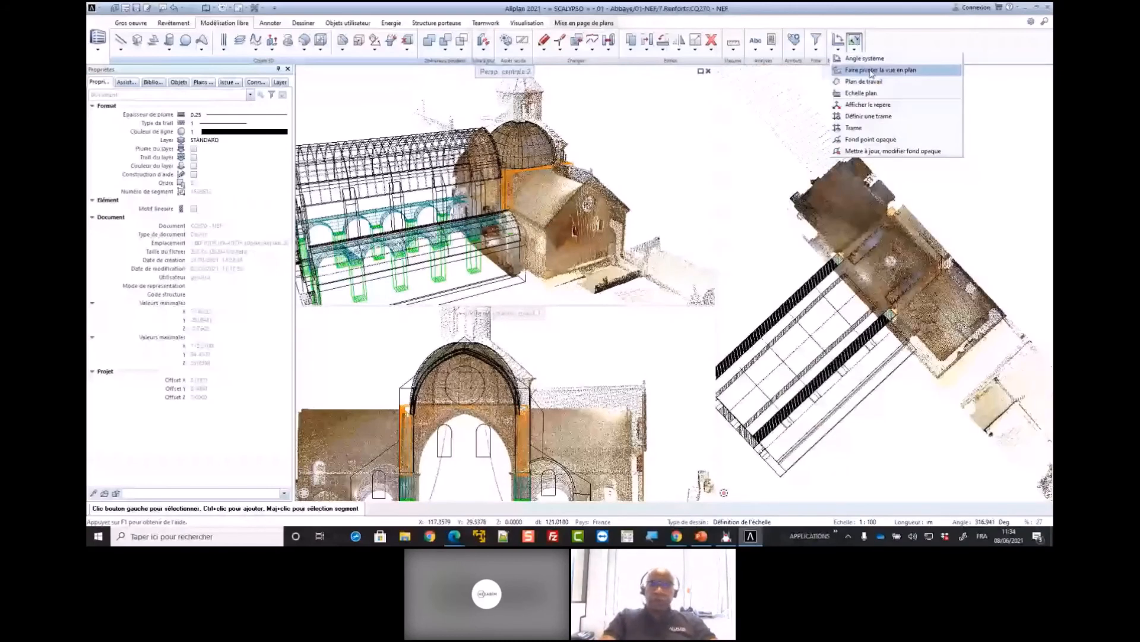
pyautogui.click(871, 70)
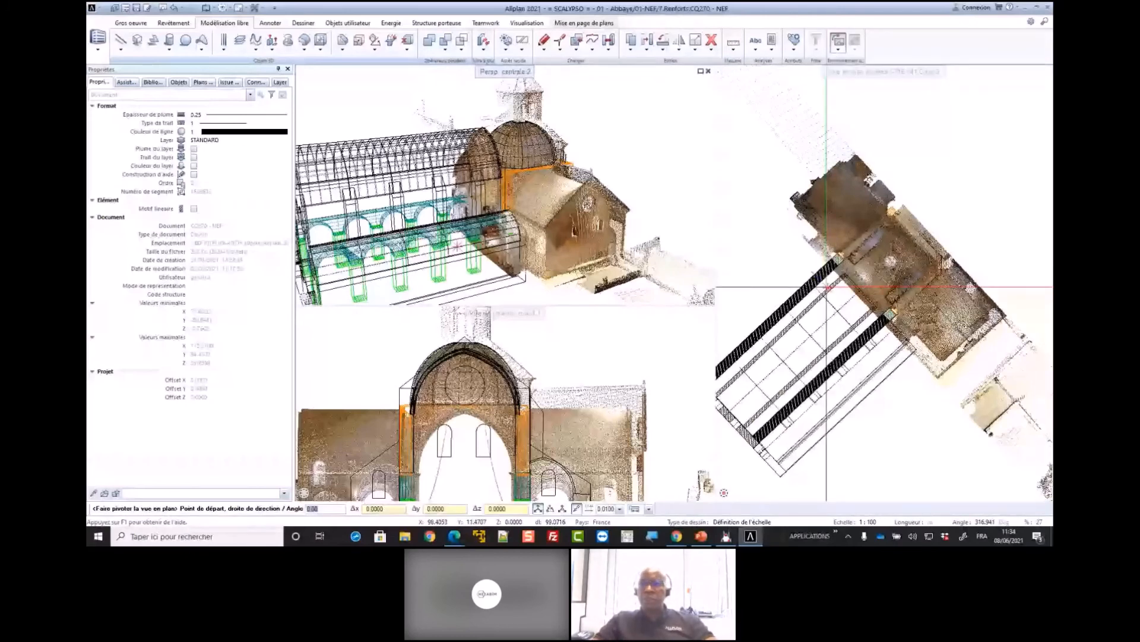
pyautogui.press('Return')
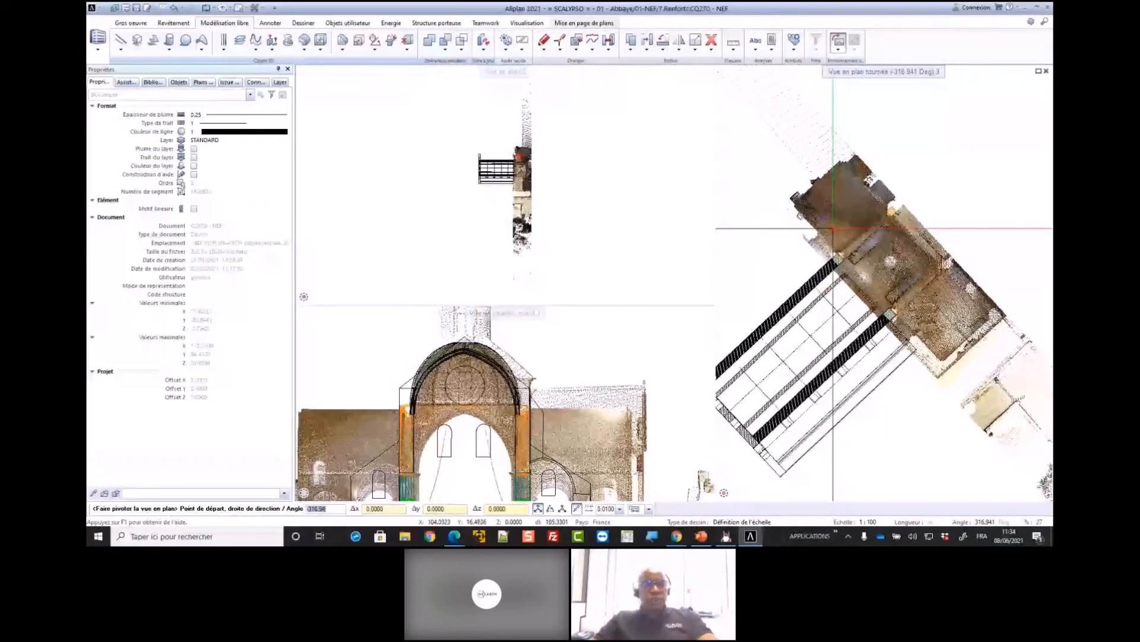
# Show the model in the south-west isometric view and turn on perspective projection for that view
pyautogui.click(388, 301)
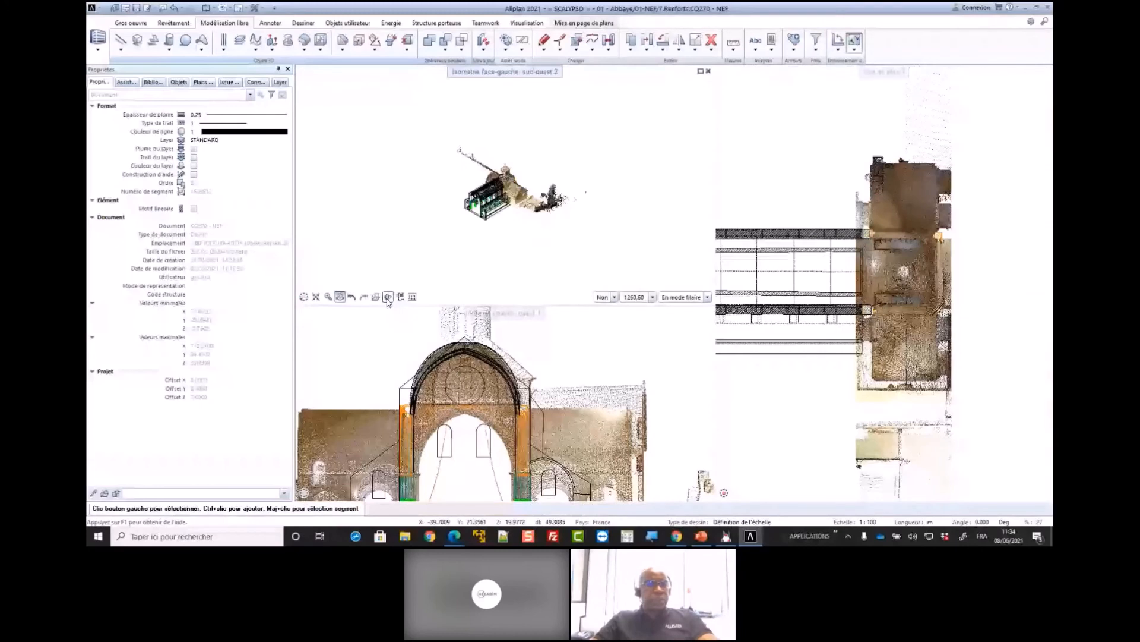
pyautogui.click(388, 299)
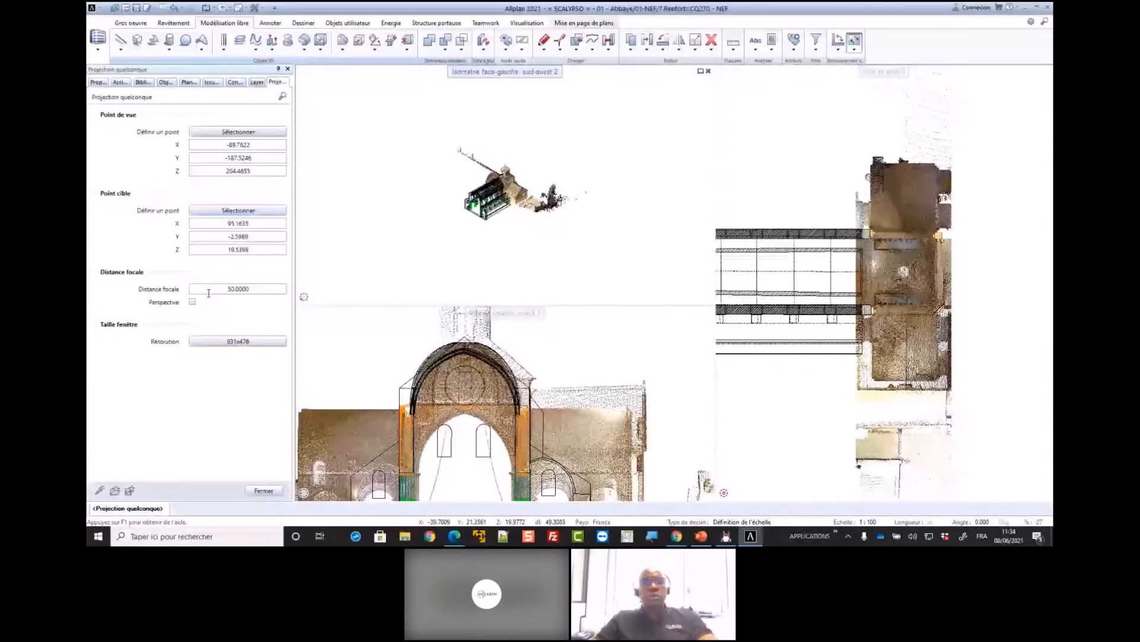
pyautogui.click(192, 301)
pyautogui.click(264, 491)
pyautogui.click(387, 300)
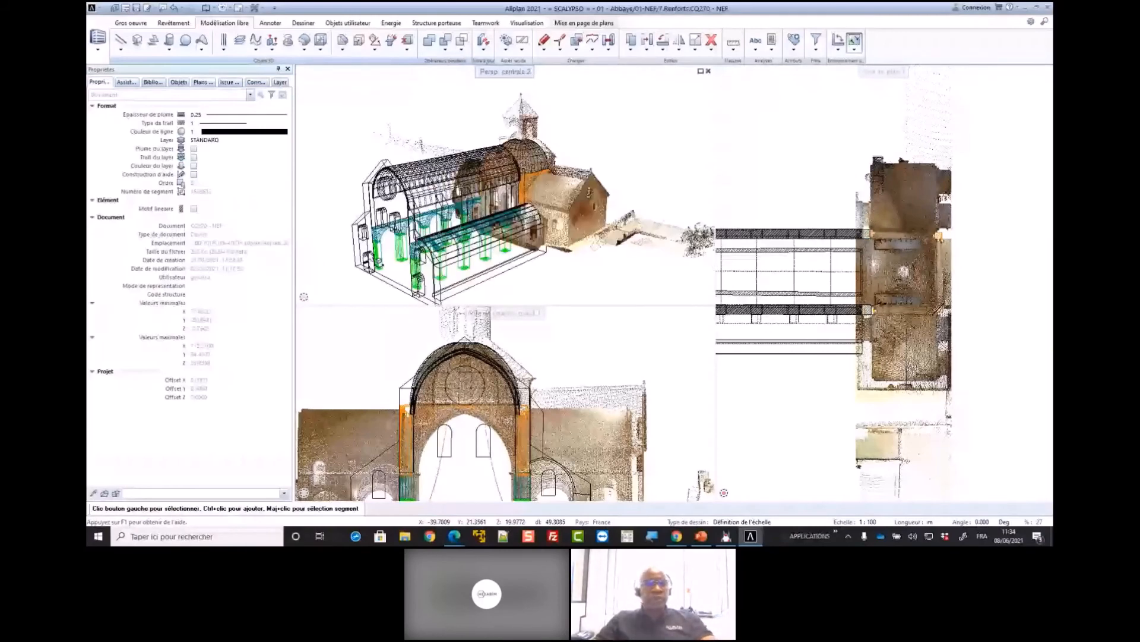
# Preview the modelled nave and crossing arches in Animation rendering and return the perspective view to wireframe
pyautogui.scroll(3, 549, 189)
pyautogui.click(707, 297)
pyautogui.click(663, 258)
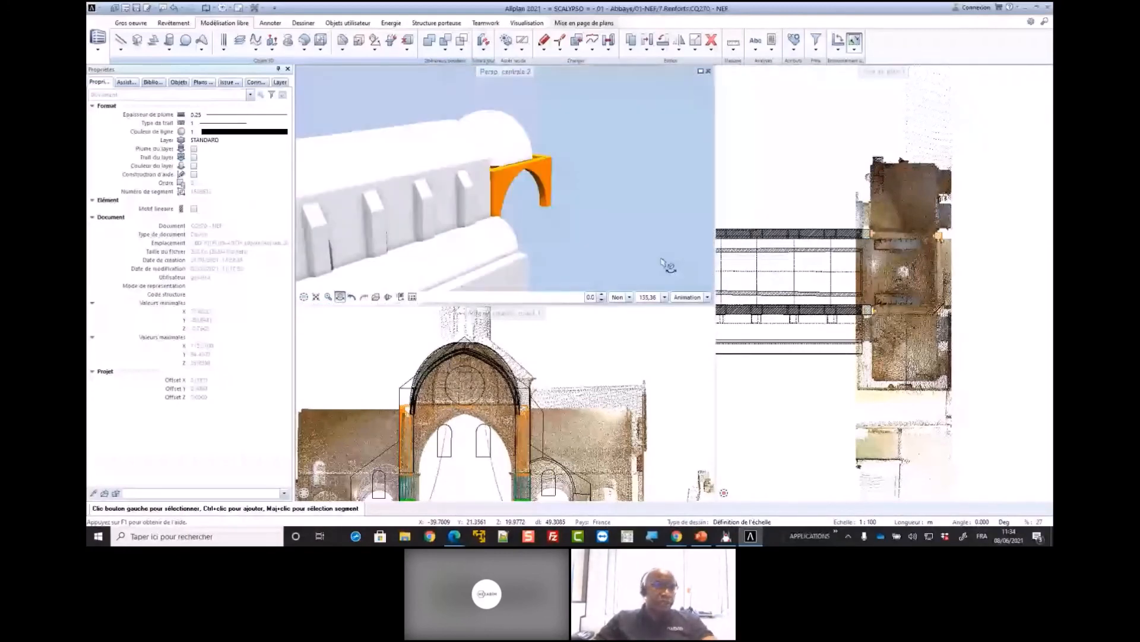
pyautogui.click(706, 297)
pyautogui.click(663, 242)
pyautogui.scroll(-2, 635, 225)
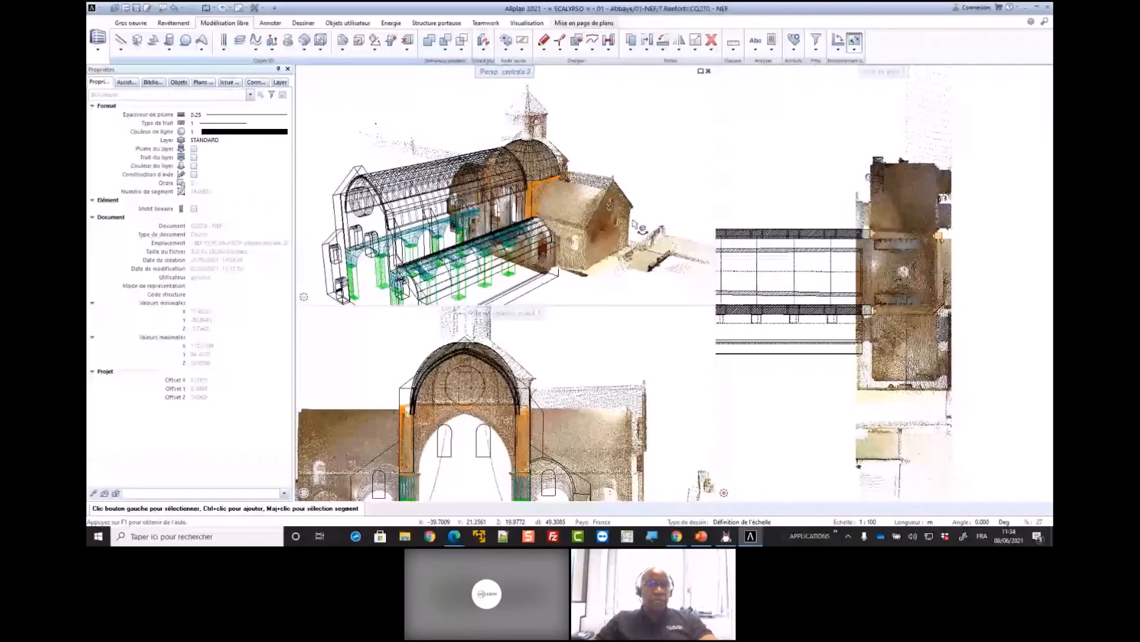
# Switch the elevation view to the south front view and frame the crossing vault in it
pyautogui.scroll(3, 635, 224)
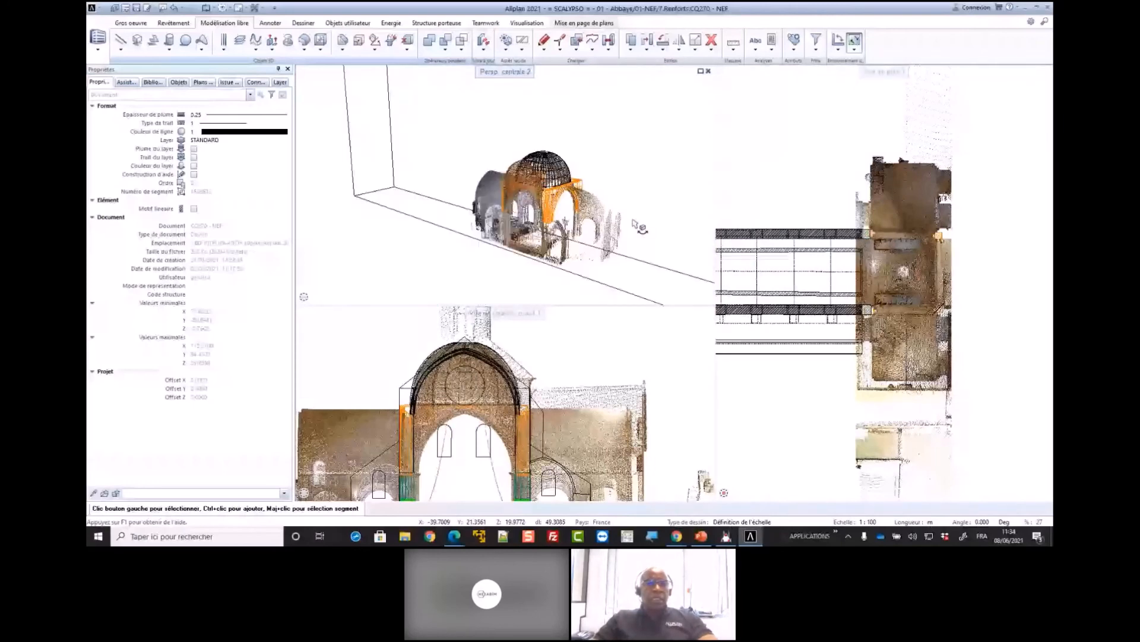
pyautogui.moveTo(639, 227); pyautogui.dragTo(534, 247)
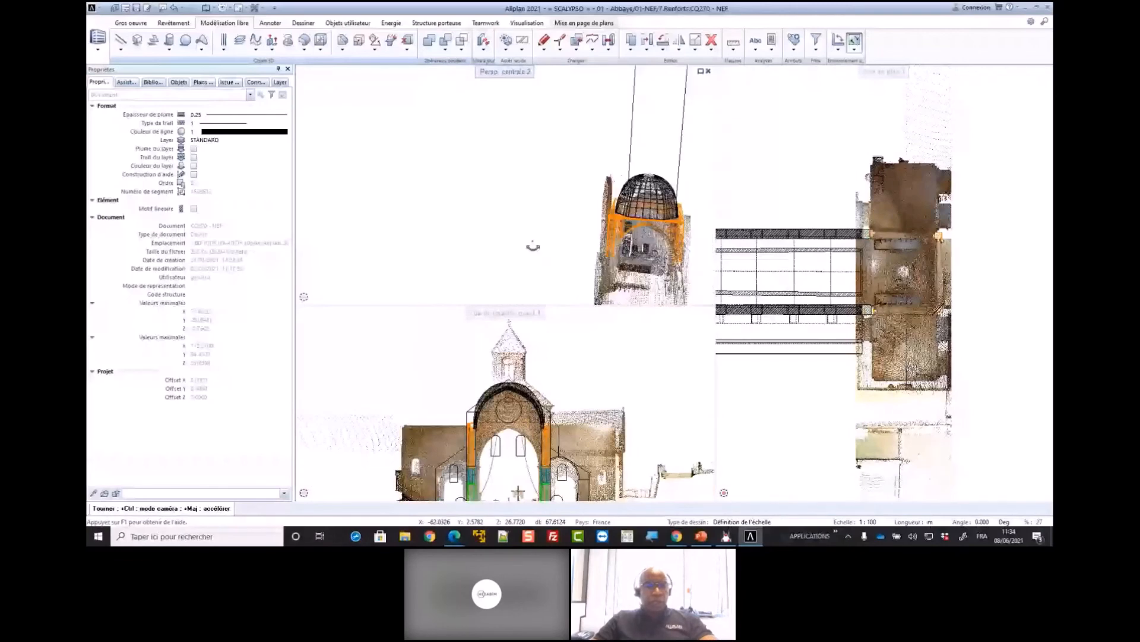
pyautogui.moveTo(533, 246); pyautogui.dragTo(612, 238)
pyautogui.scroll(5, 513, 409)
pyautogui.moveTo(299, 497)
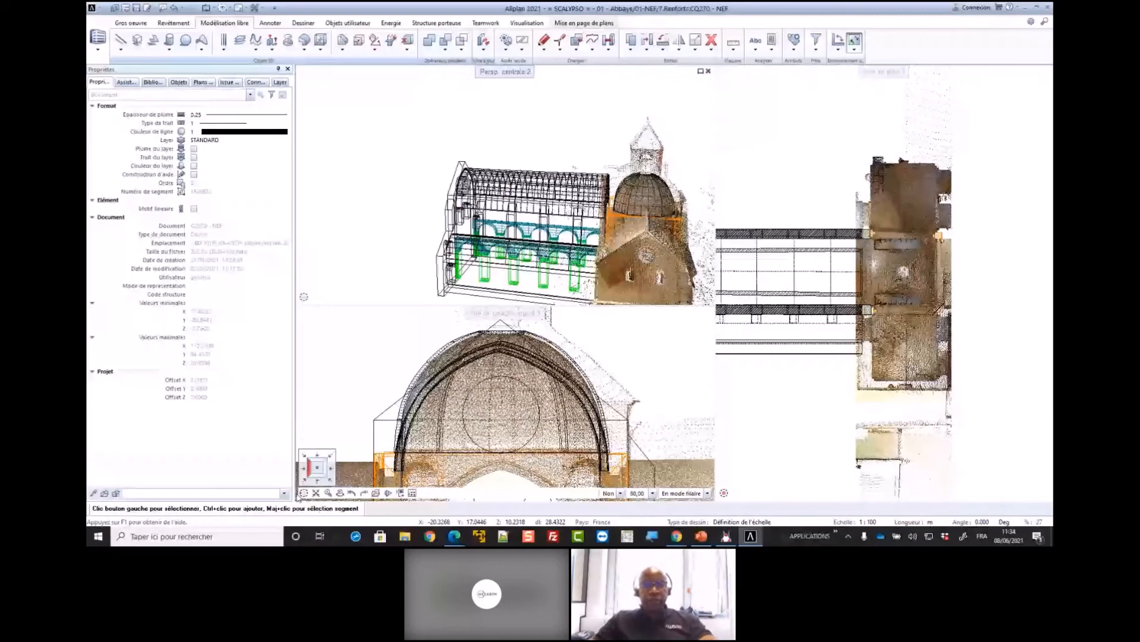
pyautogui.click(317, 479)
pyautogui.scroll(4, 520, 416)
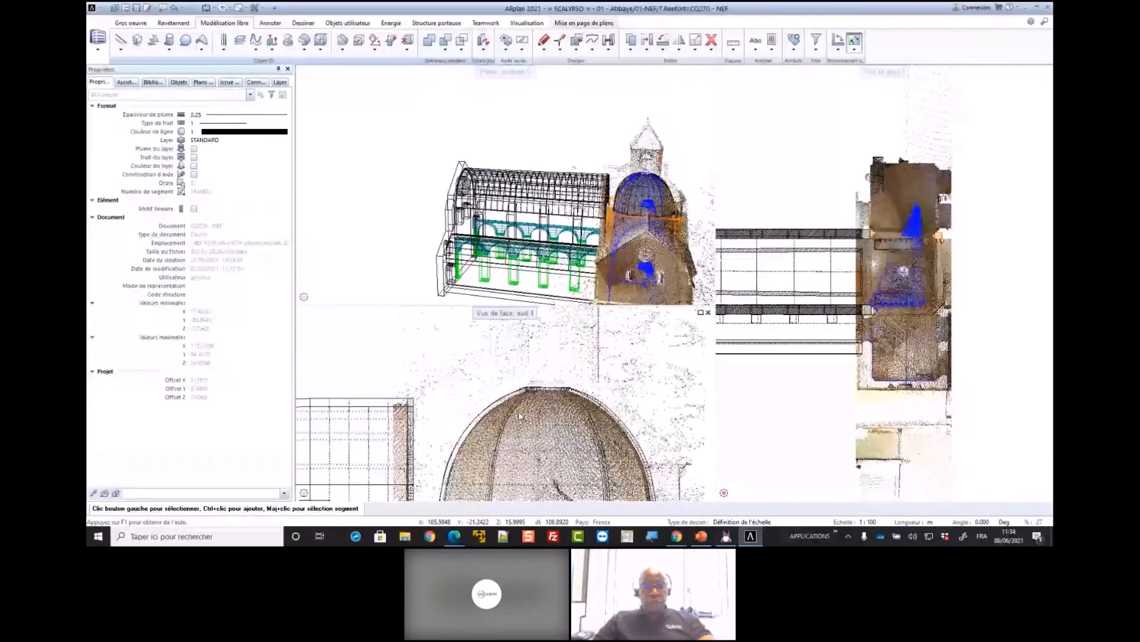
pyautogui.scroll(-2, 521, 416)
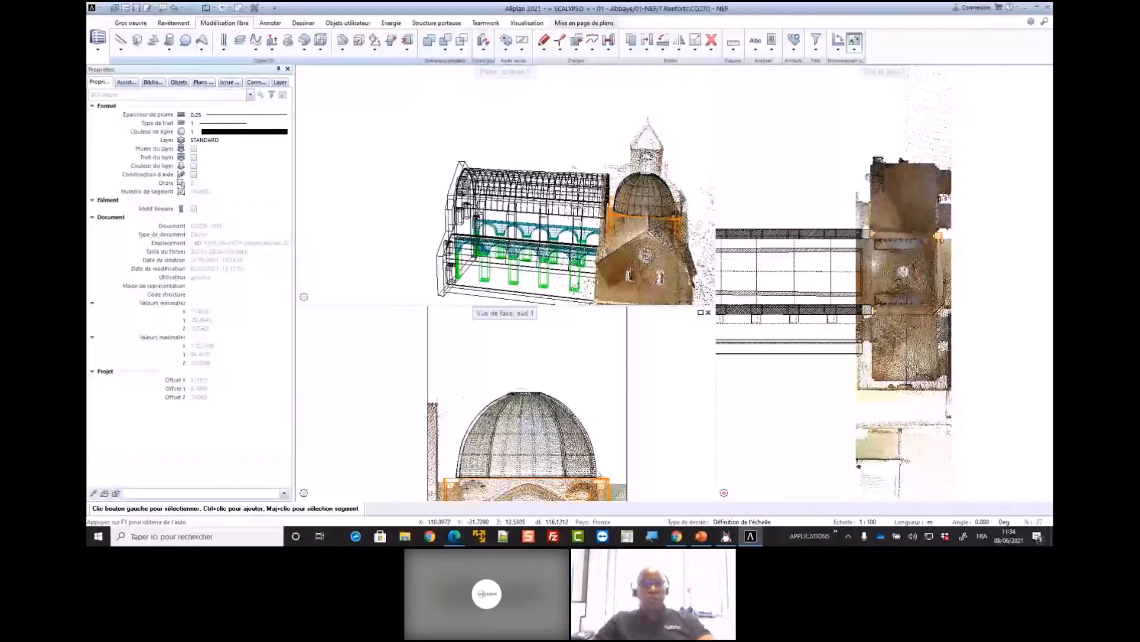
pyautogui.scroll(2, 596, 479)
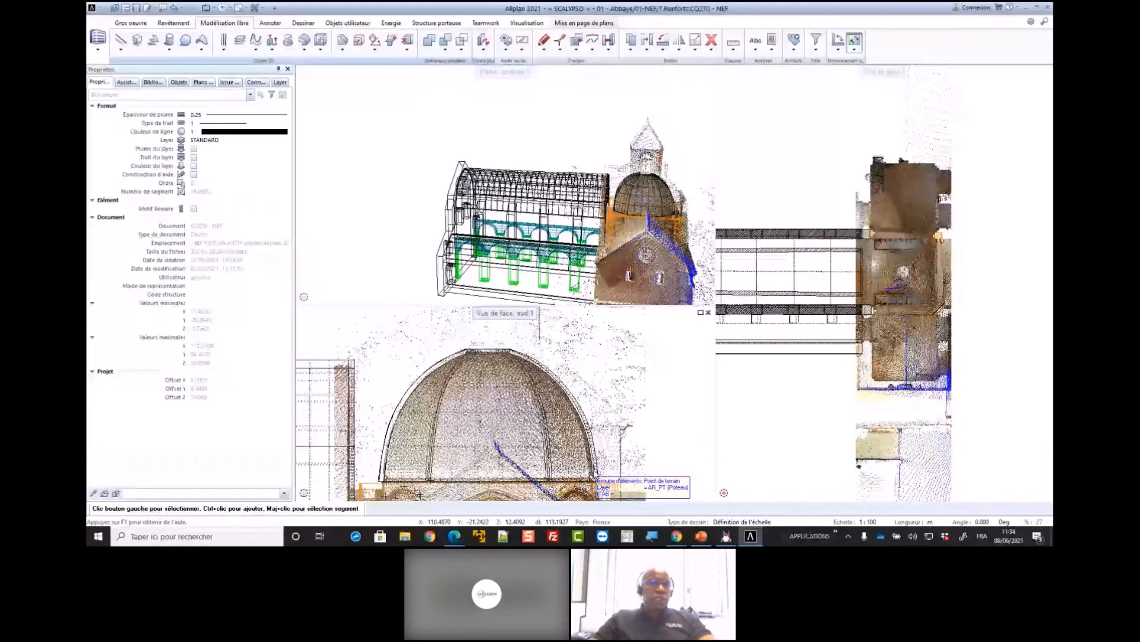
pyautogui.moveTo(476, 238); pyautogui.dragTo(375, 180)
pyautogui.doubleClick(417, 113)
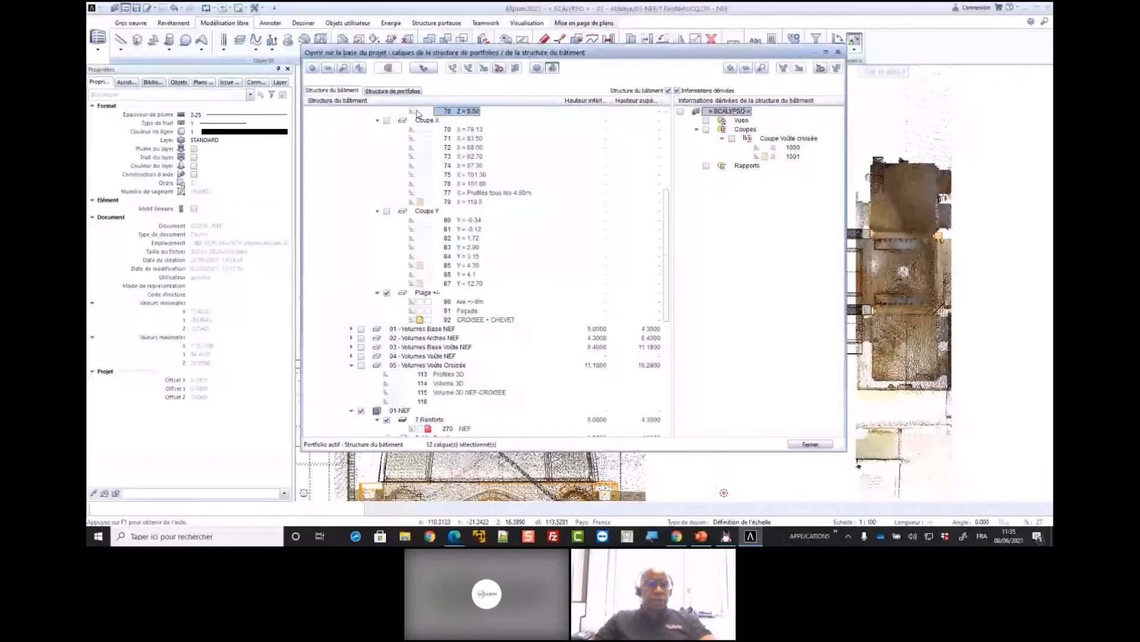
pyautogui.scroll(7, 418, 113)
pyautogui.click(453, 68)
pyautogui.scroll(-1, 448, 249)
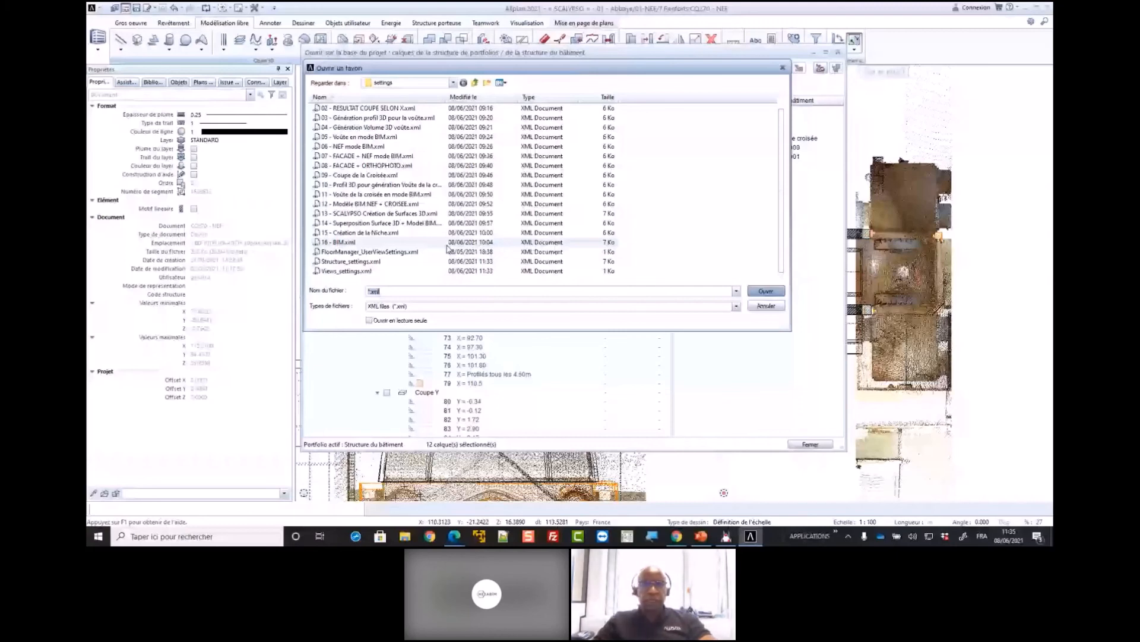
pyautogui.press('Escape')
pyautogui.press('Escape')
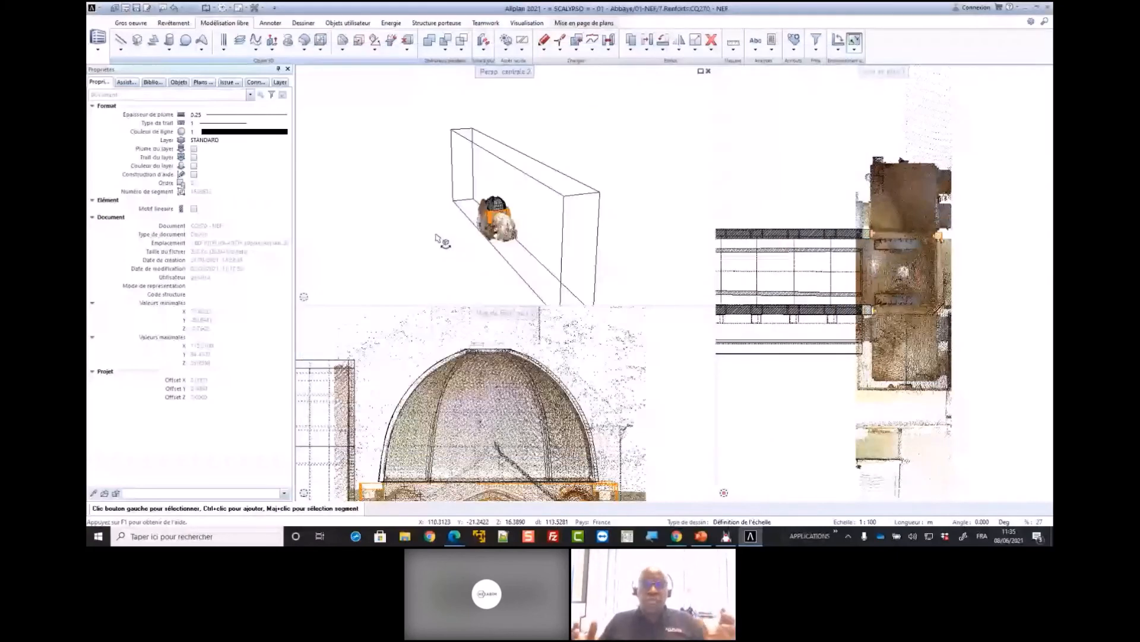
# Examine the wireframe nave model together with the crossing's point cloud from several angles in the perspective view
pyautogui.moveTo(435, 234); pyautogui.dragTo(471, 243)
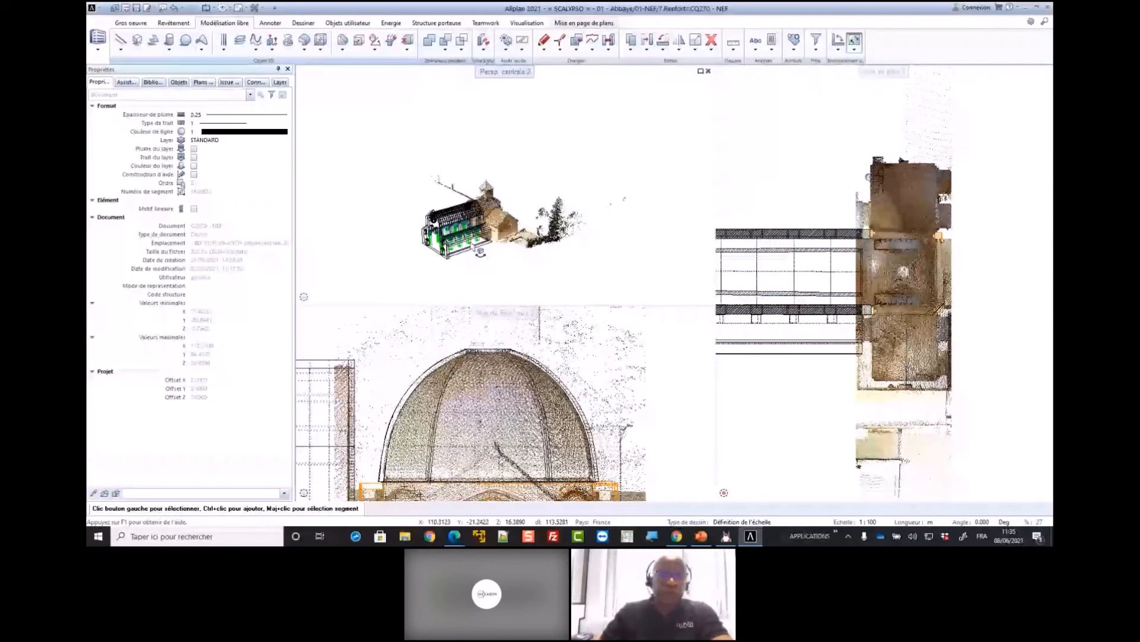
pyautogui.scroll(3, 480, 251)
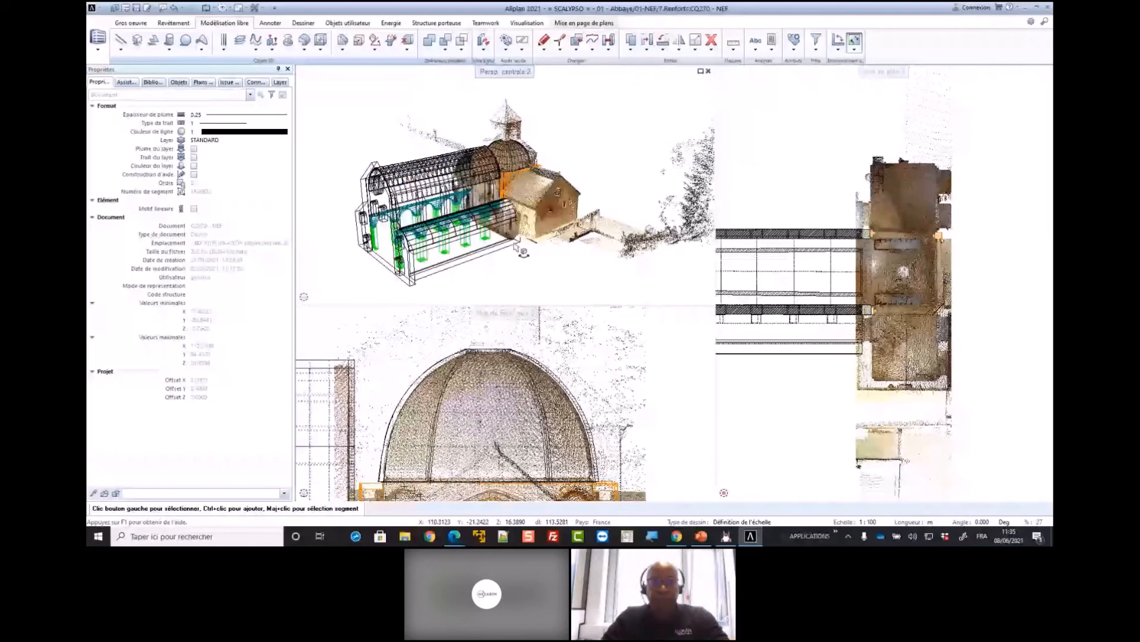
pyautogui.scroll(-5, 516, 248)
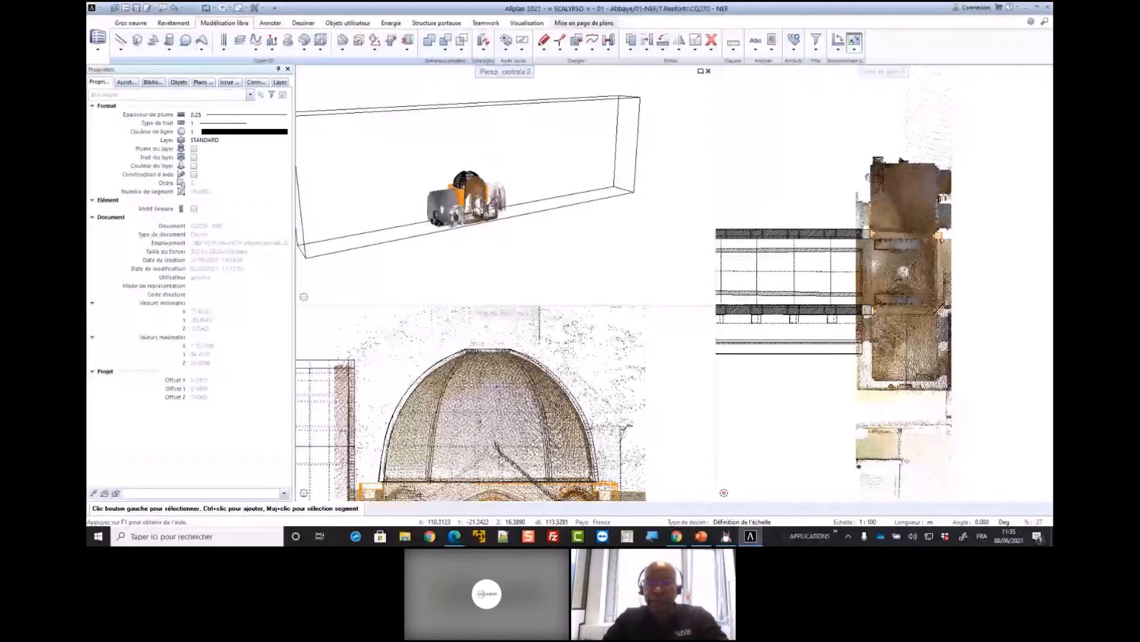
pyautogui.doubleClick(841, 269)
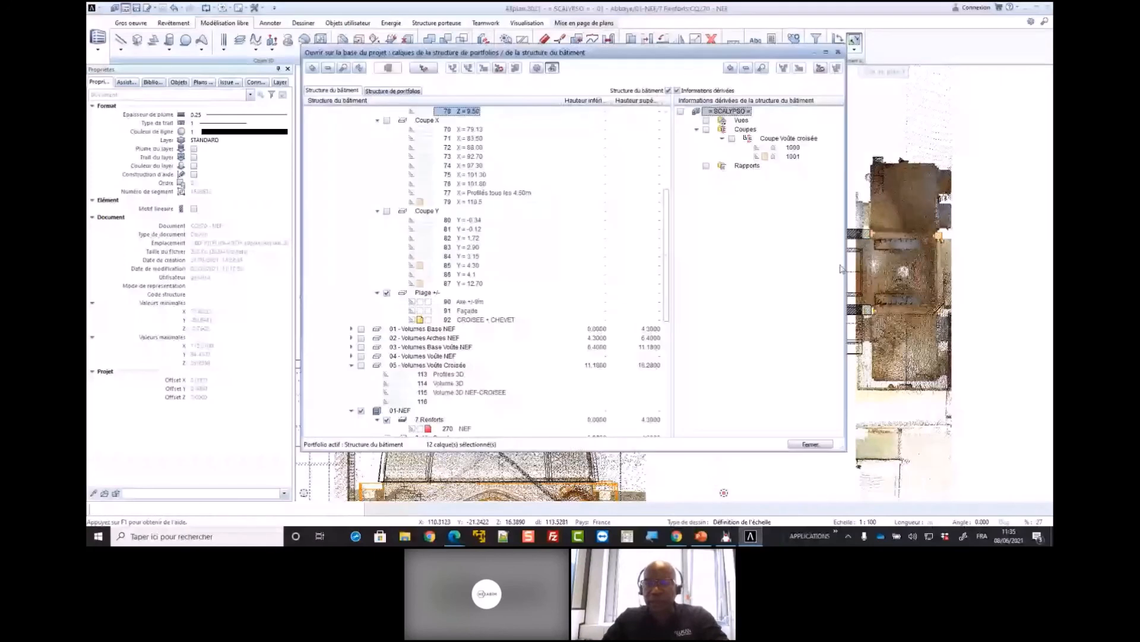
pyautogui.click(812, 442)
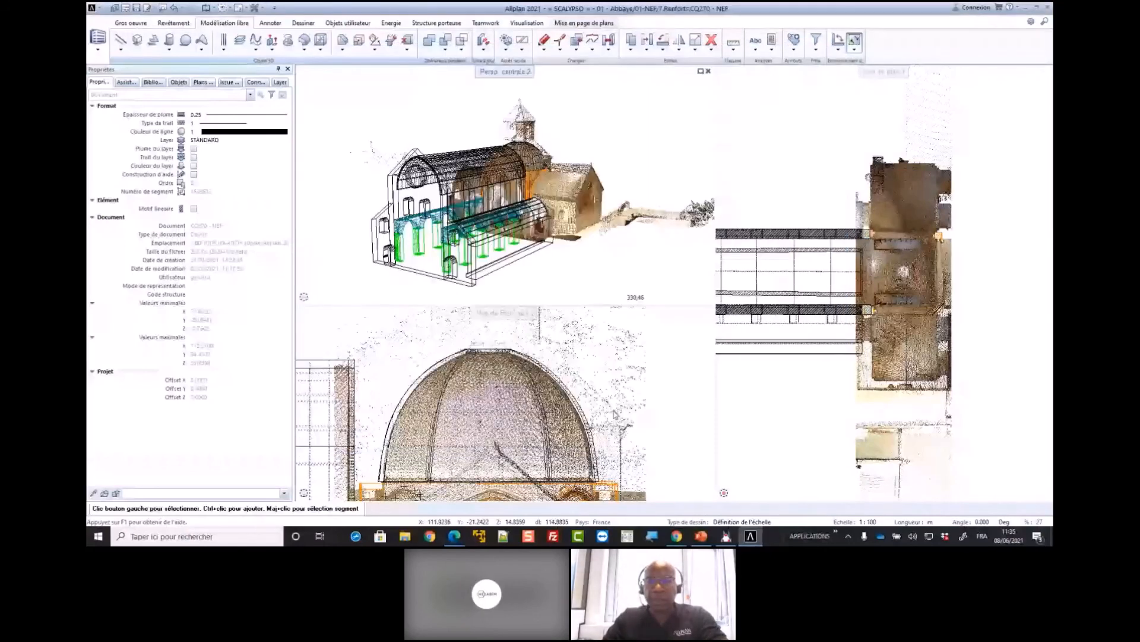
pyautogui.scroll(-4, 498, 428)
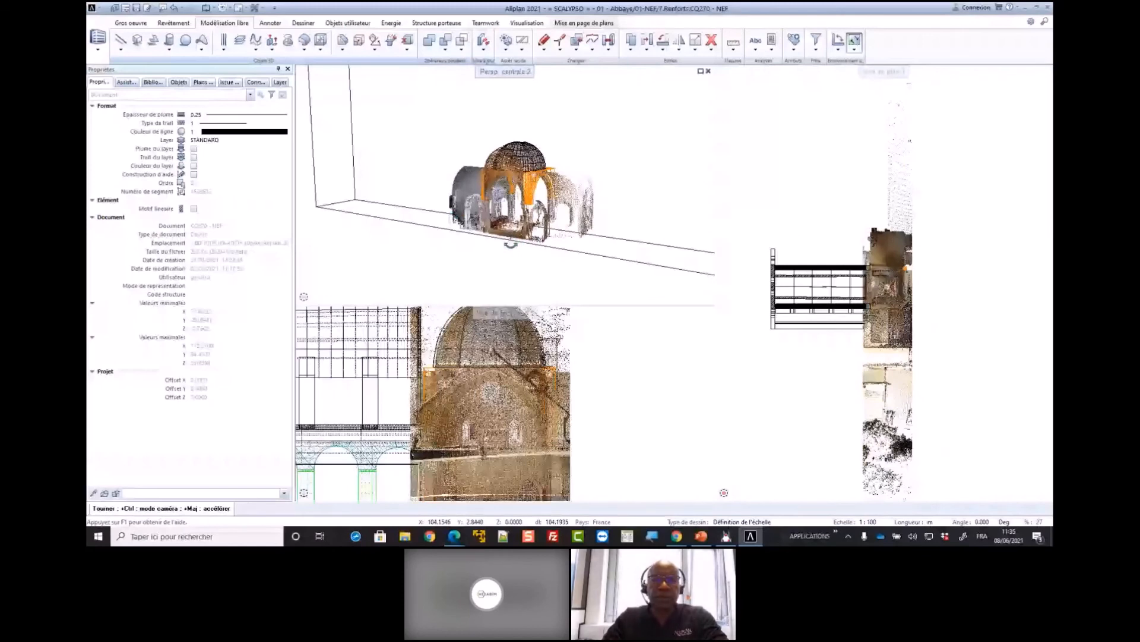
pyautogui.keyDown('shift'); pyautogui.moveTo(511, 244); pyautogui.dragTo(514, 207, button='middle'); pyautogui.keyUp('shift')
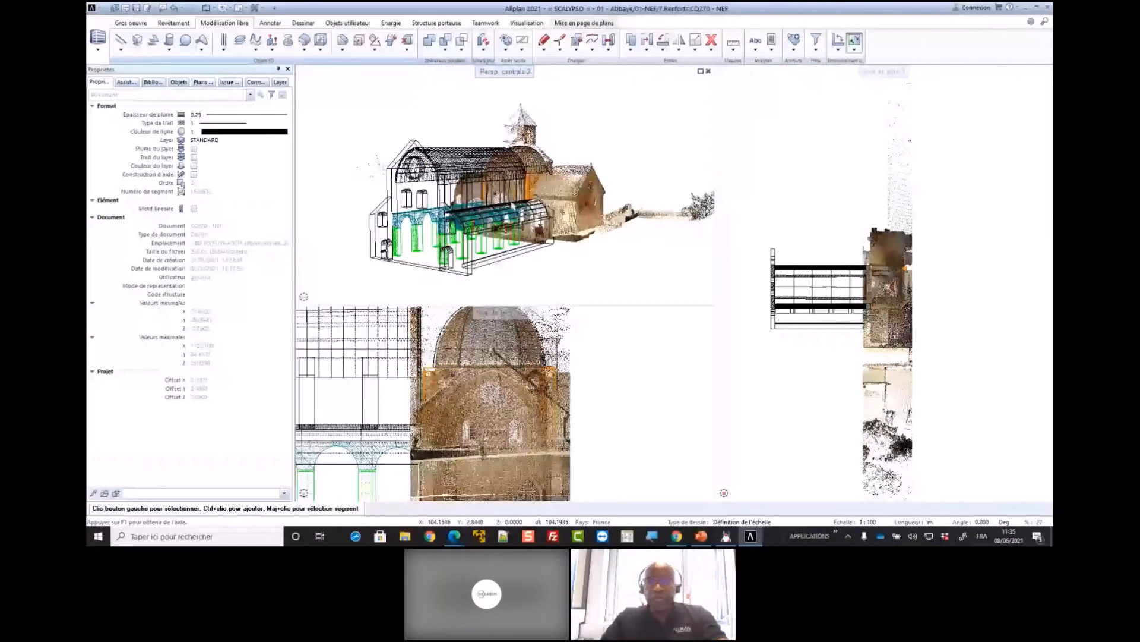
# Render the perspective view in Animation mode and swap it into the large viewport in place of the plan view
pyautogui.click(683, 297)
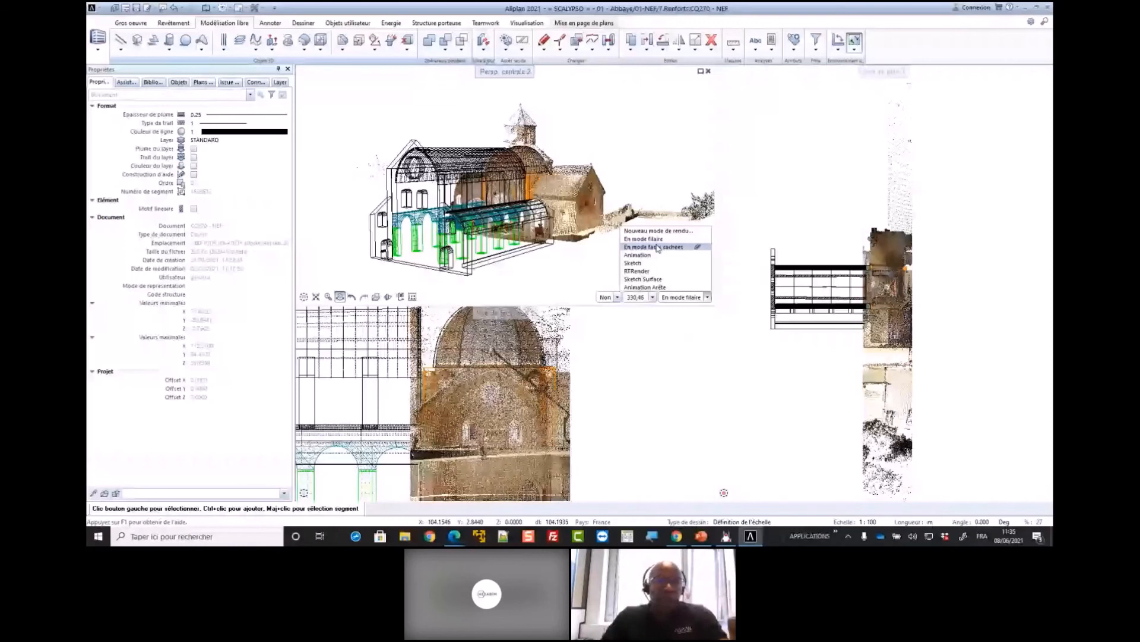
pyautogui.click(657, 255)
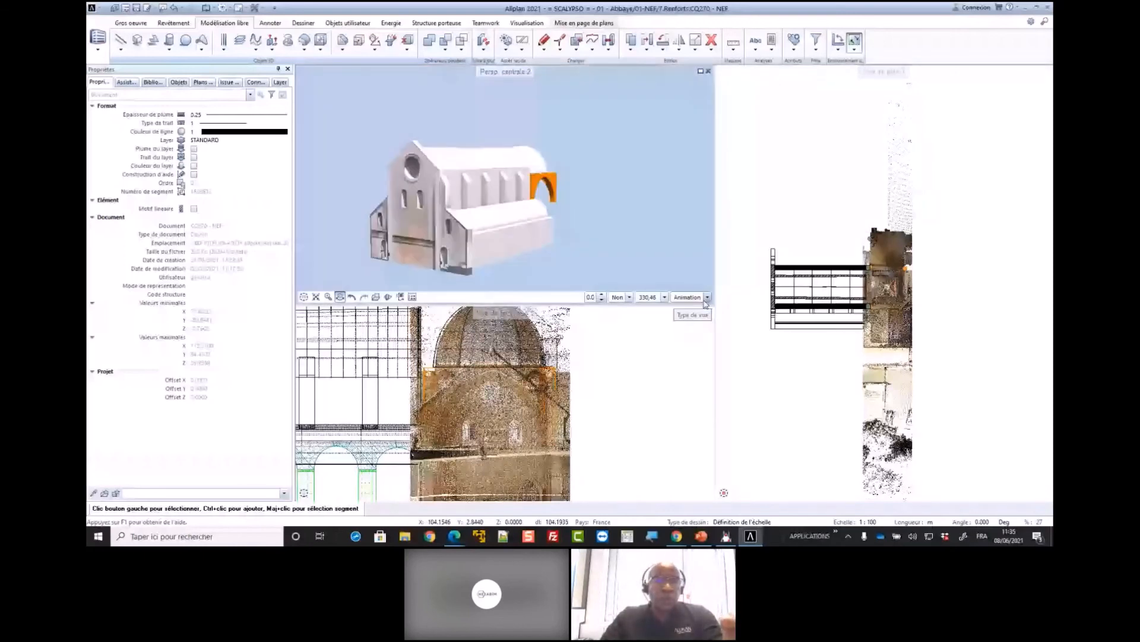
pyautogui.click(707, 297)
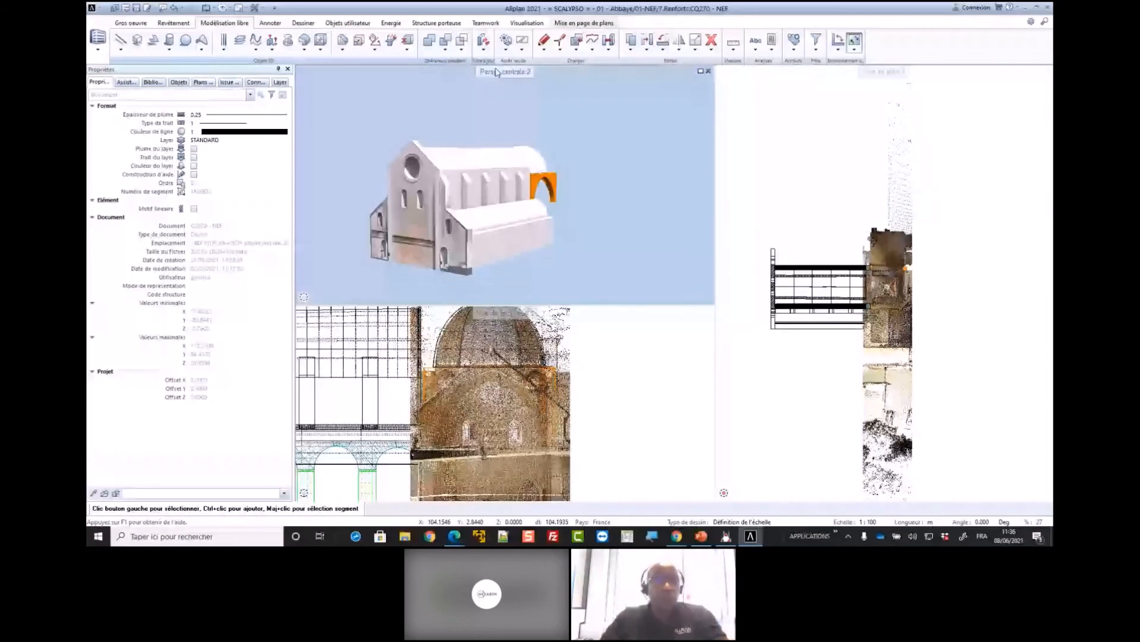
pyautogui.moveTo(497, 72); pyautogui.dragTo(831, 202)
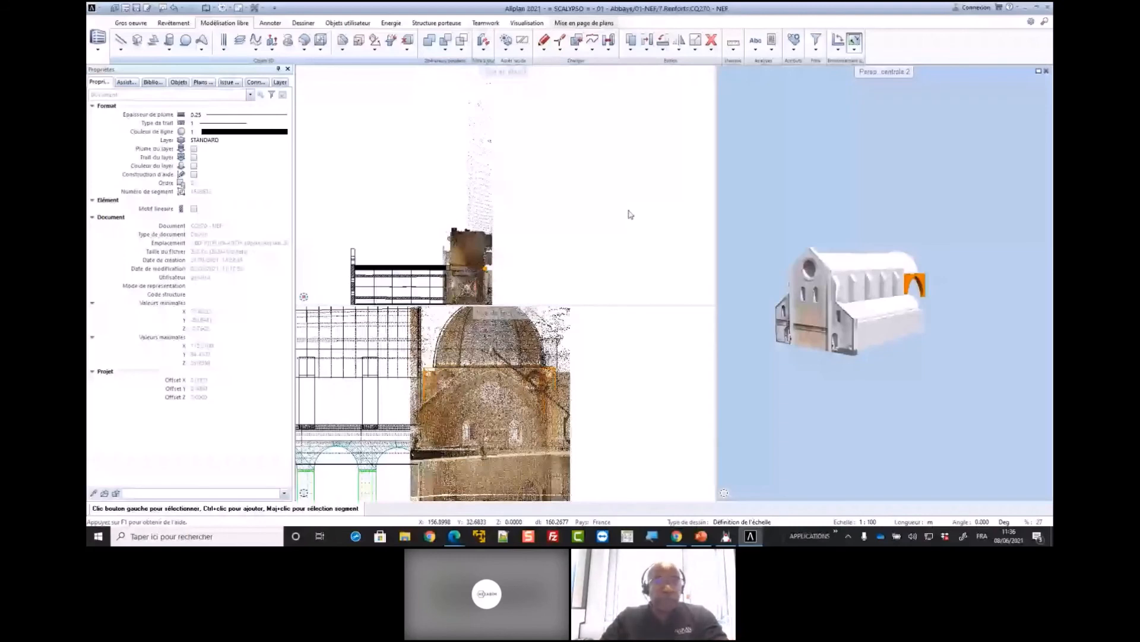
# Frame the nave drawing together with the crossing's point cloud in the plan view
pyautogui.click(389, 297)
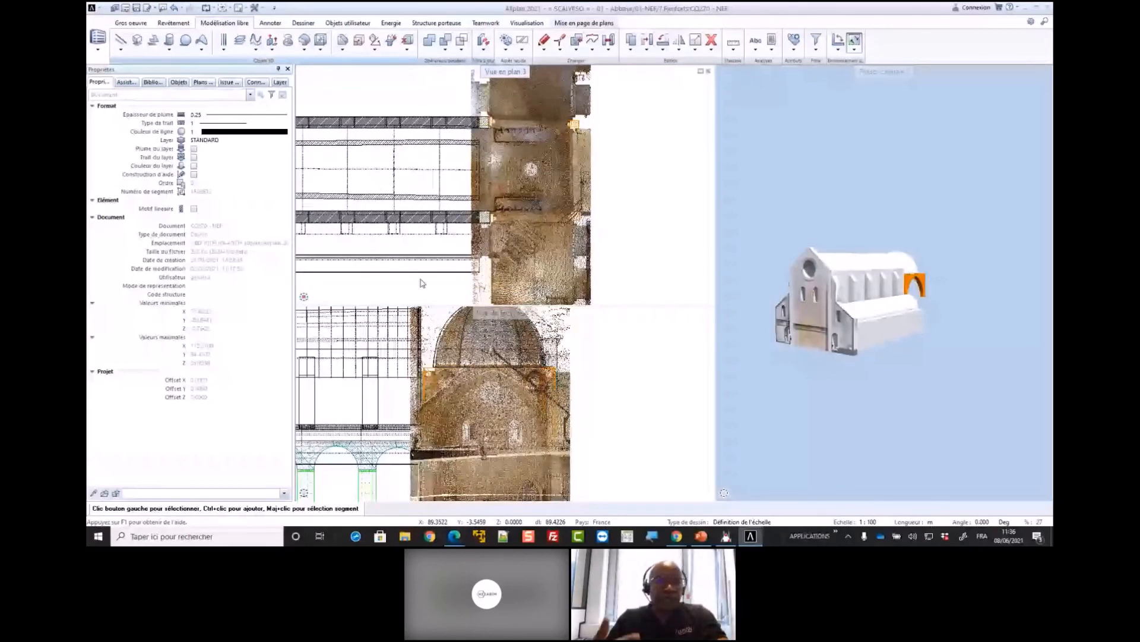
pyautogui.scroll(-3, 490, 239)
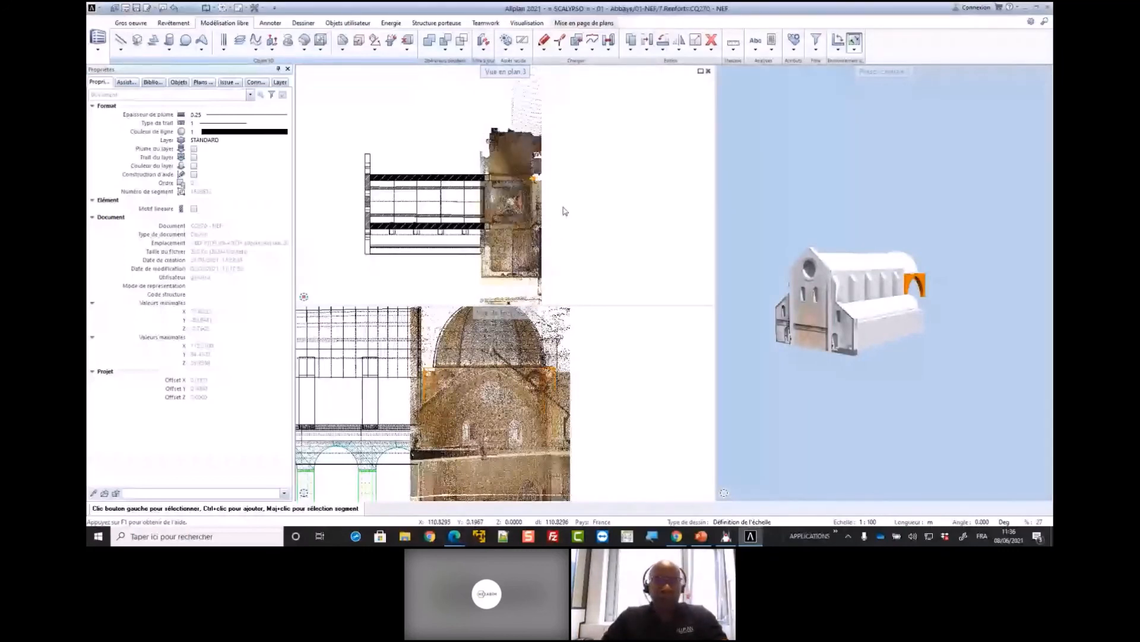
pyautogui.scroll(-2, 564, 211)
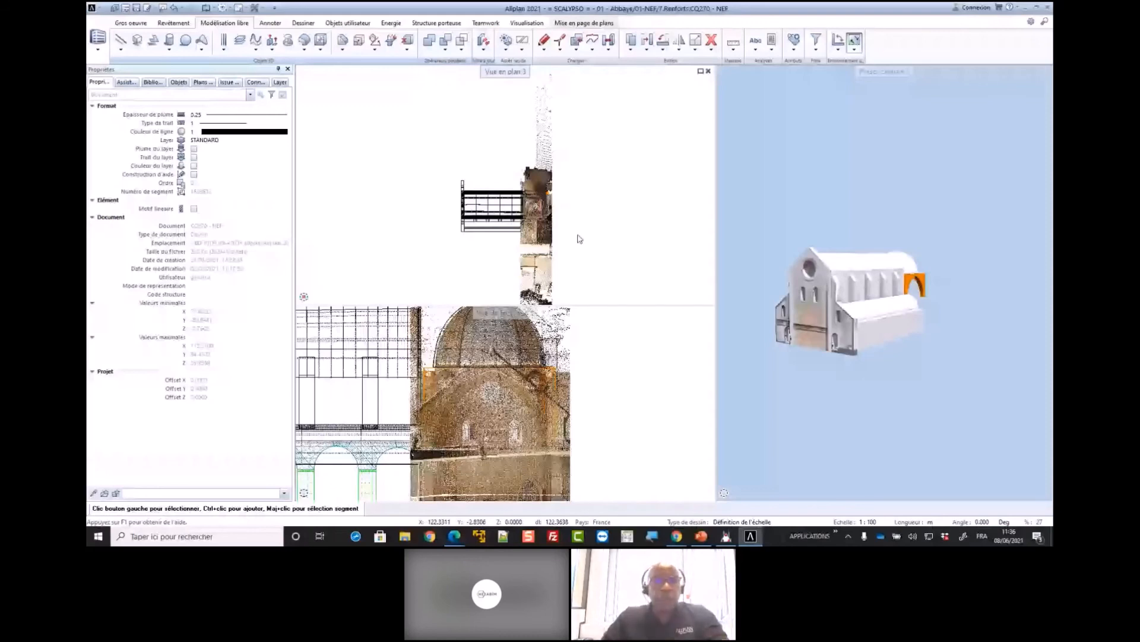
pyautogui.scroll(3, 533, 207)
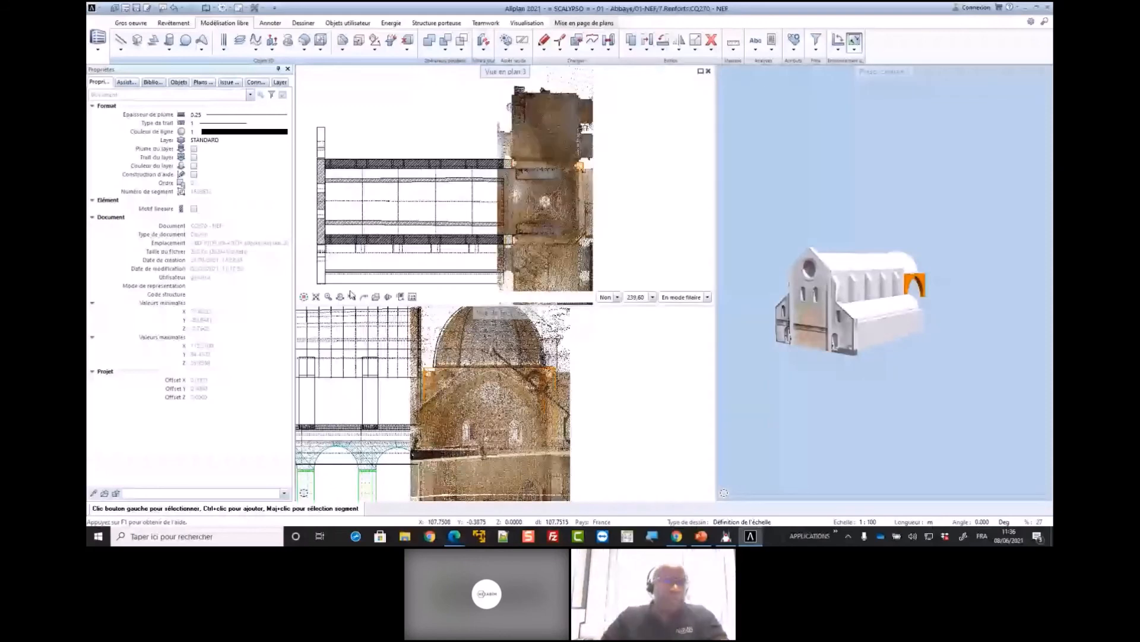
# Open the project's building structure and collapse the groups under 01 - Abbaye to review how the model is organised
pyautogui.doubleClick(676, 205)
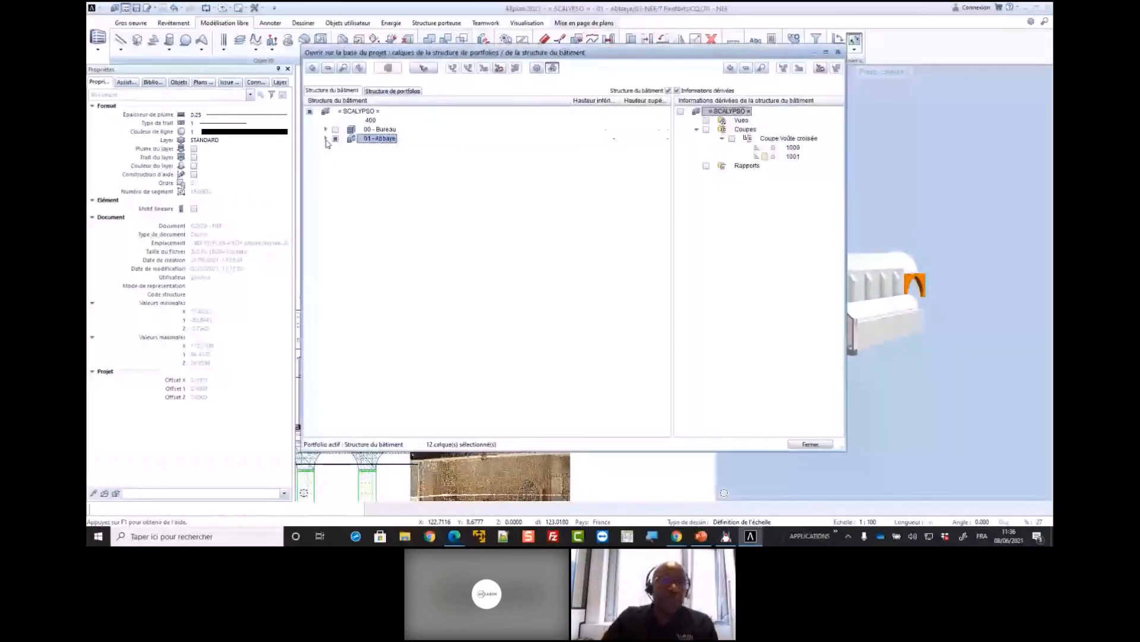
pyautogui.click(325, 139)
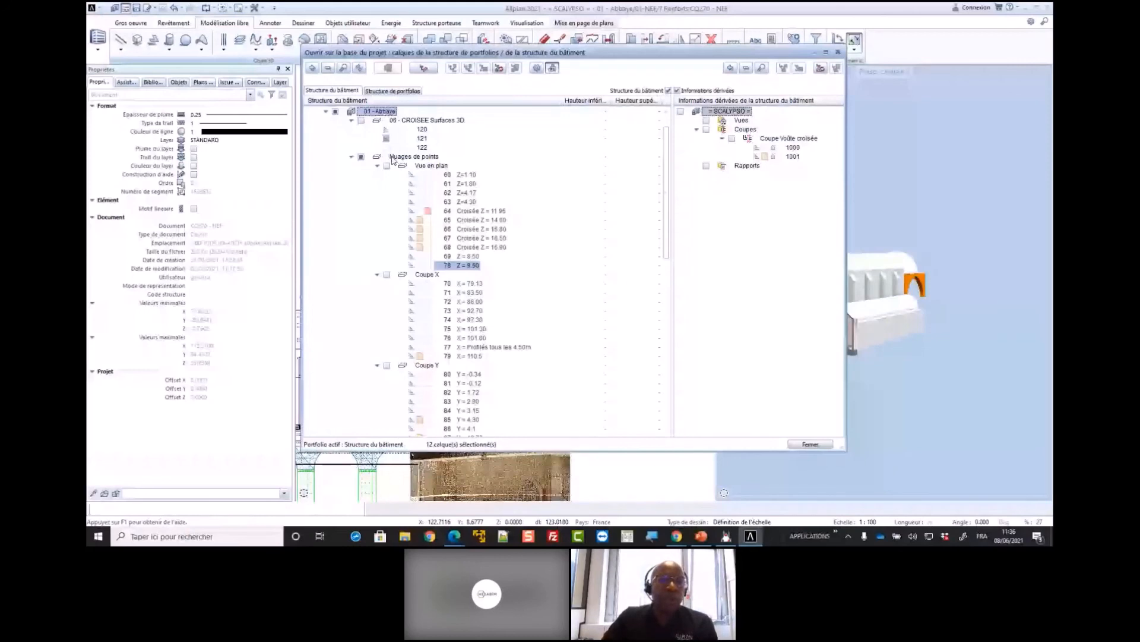
pyautogui.click(351, 120)
pyautogui.click(351, 129)
pyautogui.click(351, 175)
pyautogui.click(352, 183)
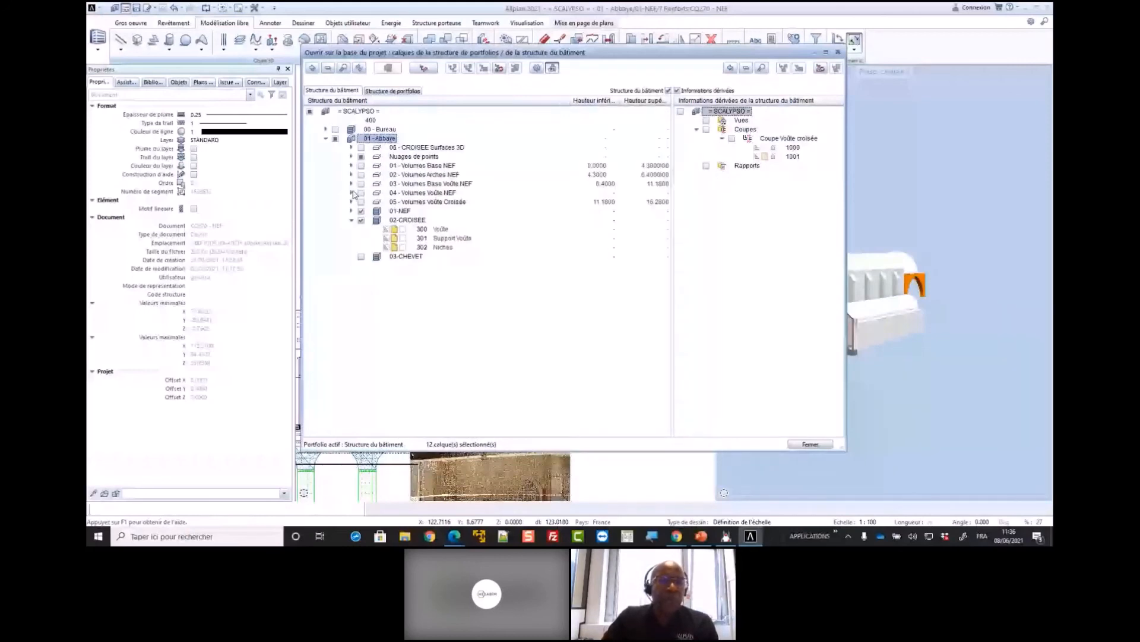
pyautogui.click(351, 220)
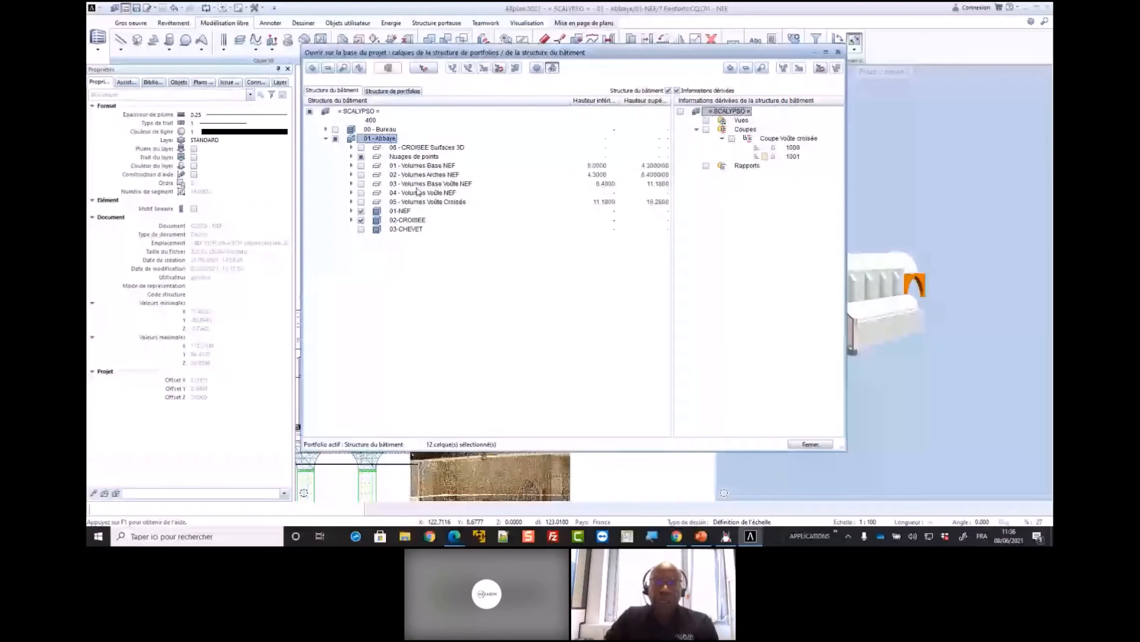
pyautogui.click(810, 444)
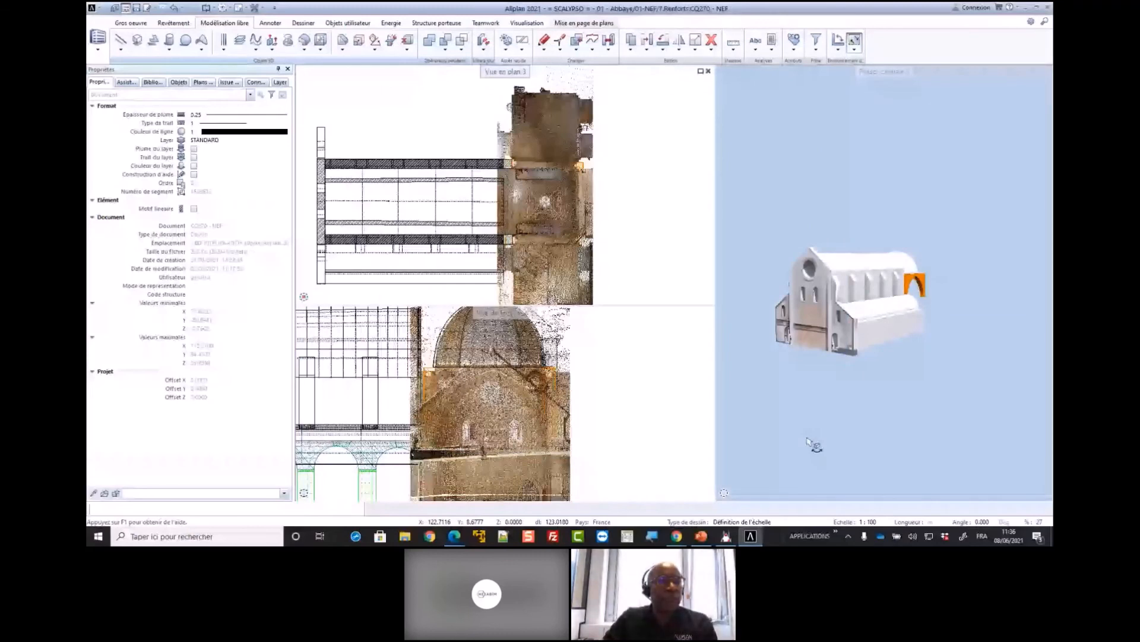
# Review the export formats available for the project, including IFC, without running an export
pyautogui.click(92, 8)
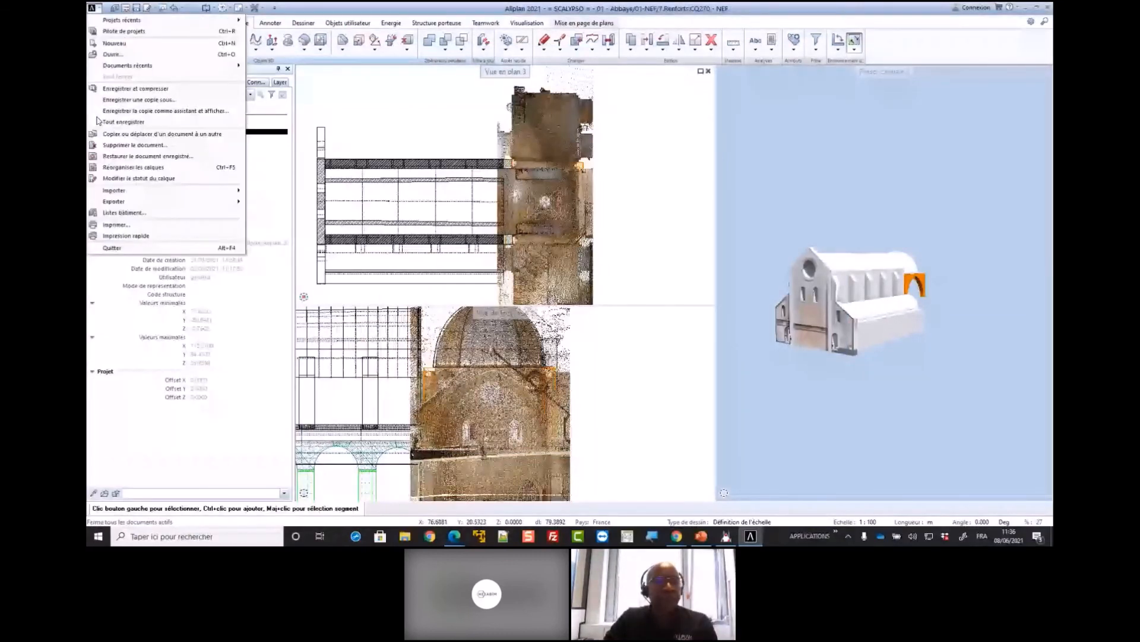
pyautogui.moveTo(144, 202)
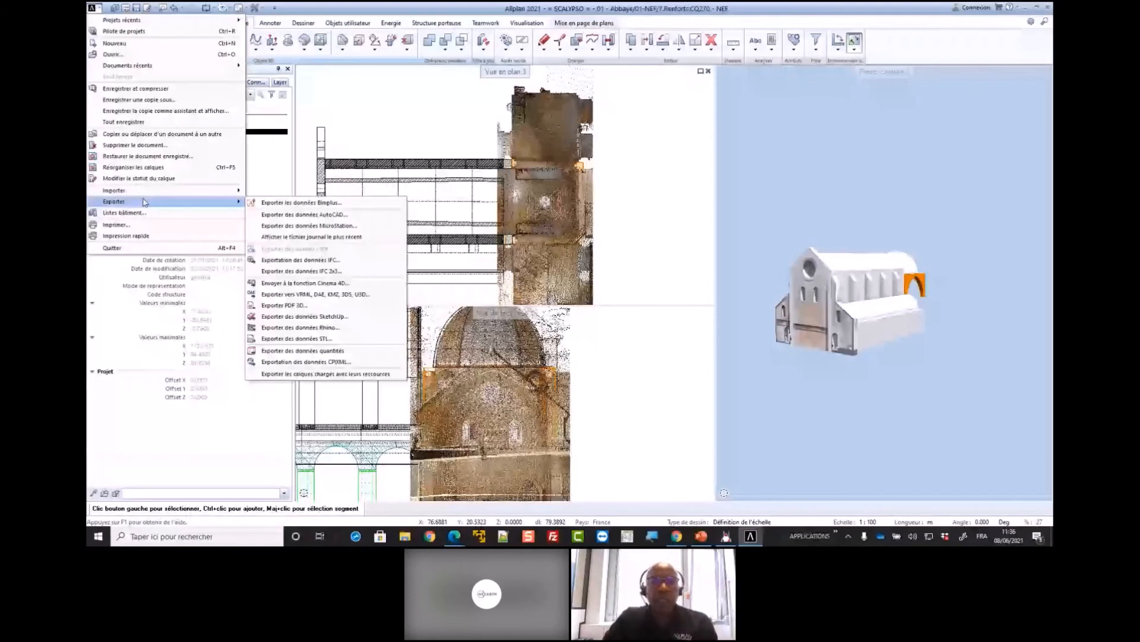
pyautogui.click(613, 177)
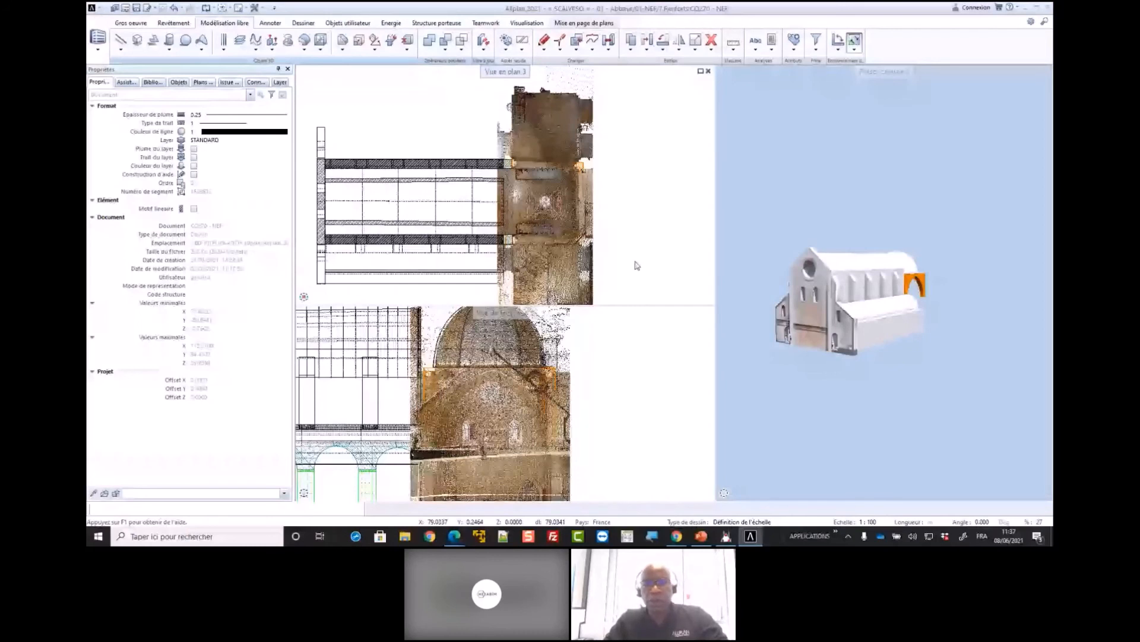
pyautogui.click(750, 348)
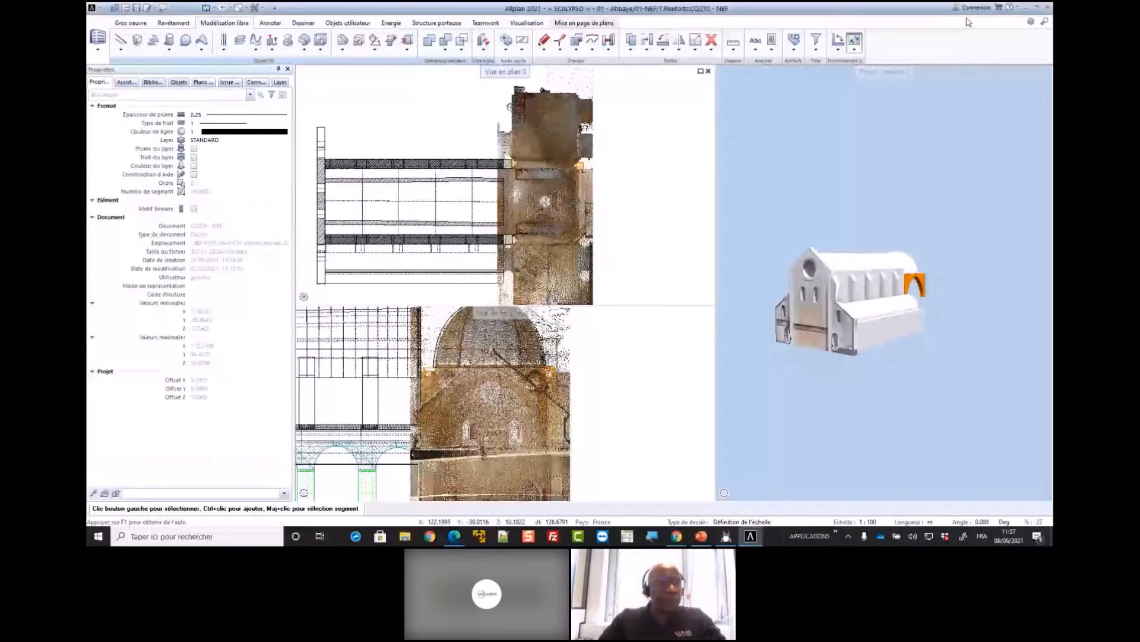
# Switch to Solibri Office, open the recent model Abbaye.ifc and add 816346_180426_SENANQUE.ifc to it
pyautogui.click(1029, 13)
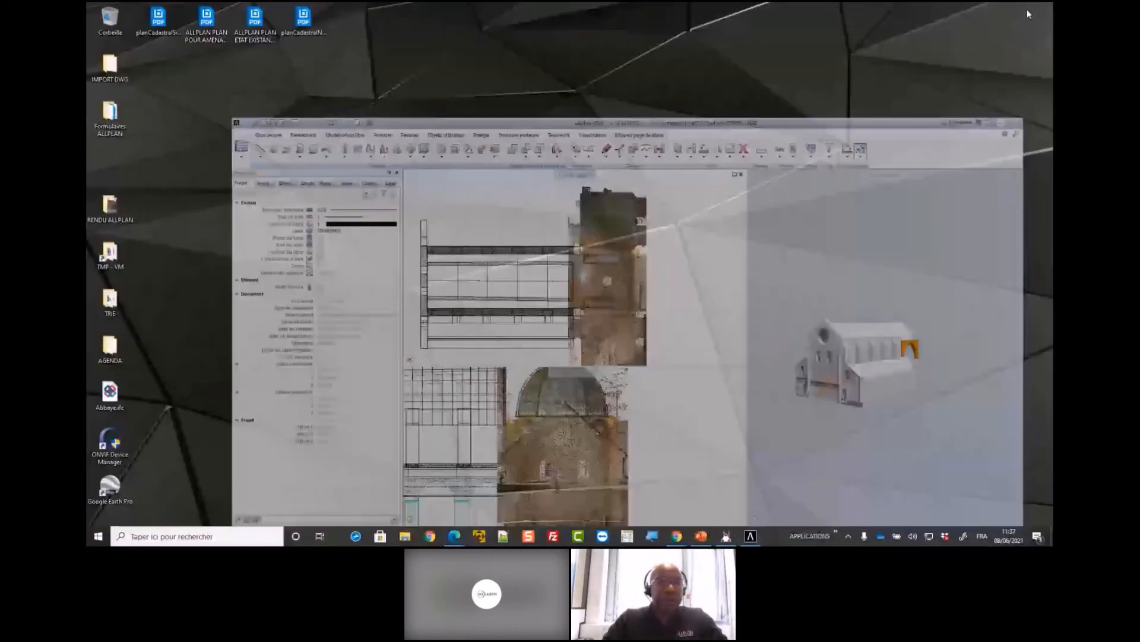
pyautogui.click(198, 539)
pyautogui.write('solib')
pyautogui.press('Return')
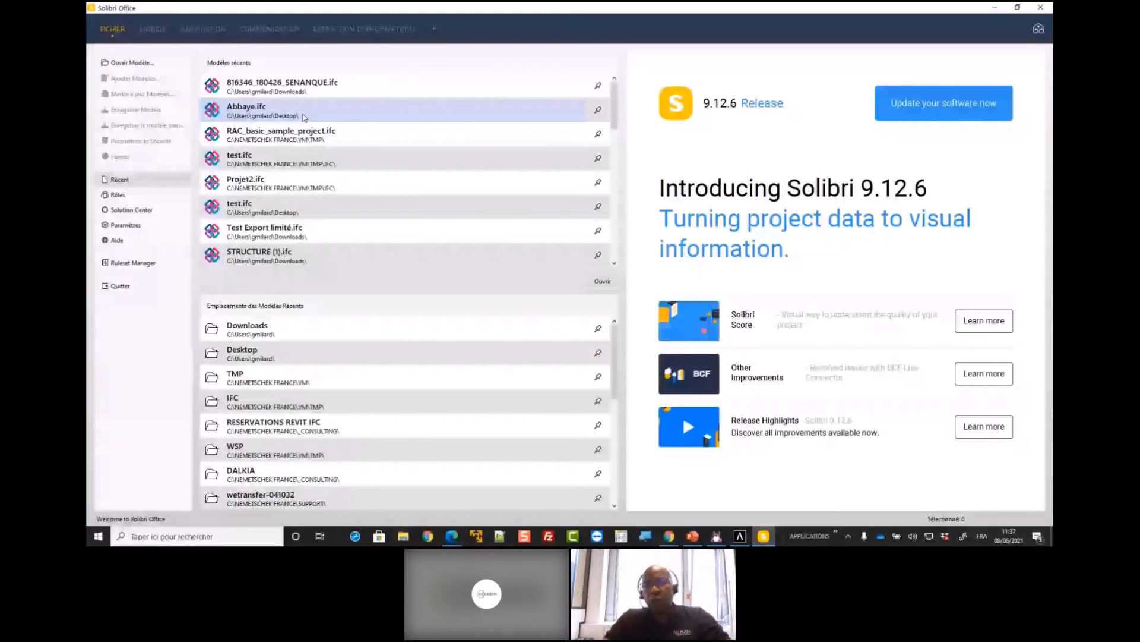
pyautogui.doubleClick(303, 117)
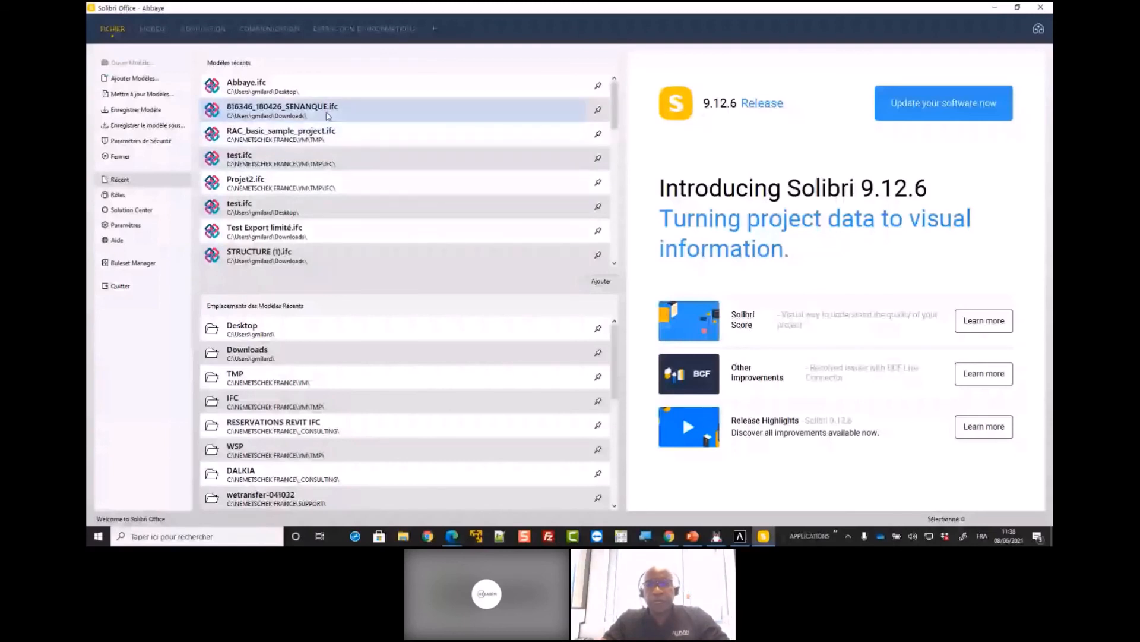
pyautogui.click(328, 116)
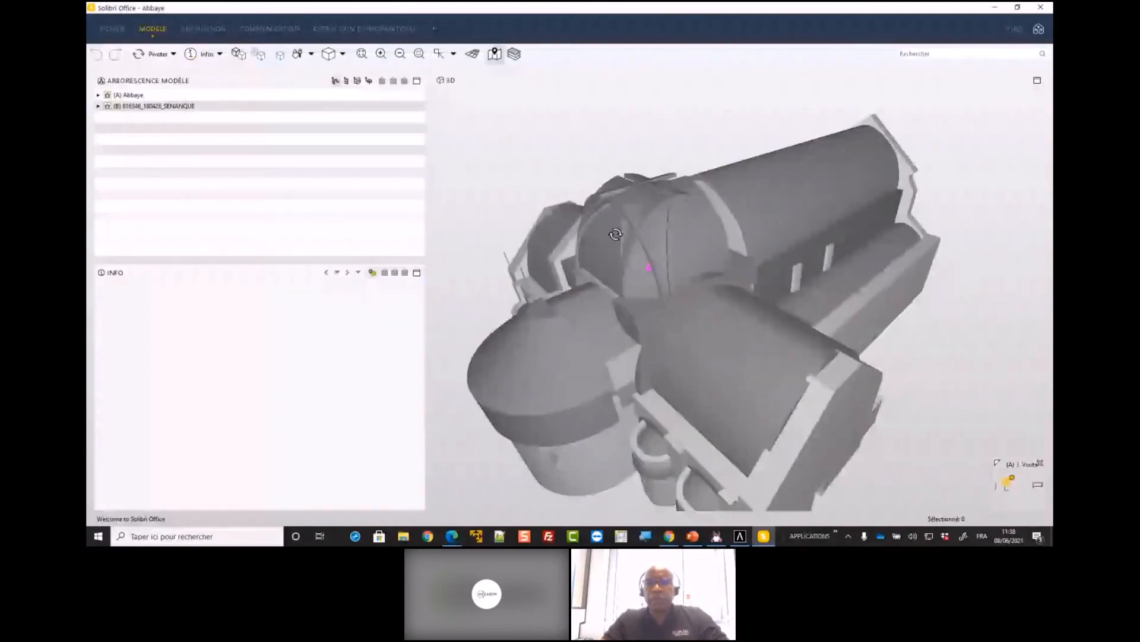
# Examine the crossing vault of the combined IFC models from several angles and check the information of both Abbaye and 816346_180426_SENANQUE
pyautogui.moveTo(616, 234); pyautogui.dragTo(634, 205)
pyautogui.scroll(2, 635, 205)
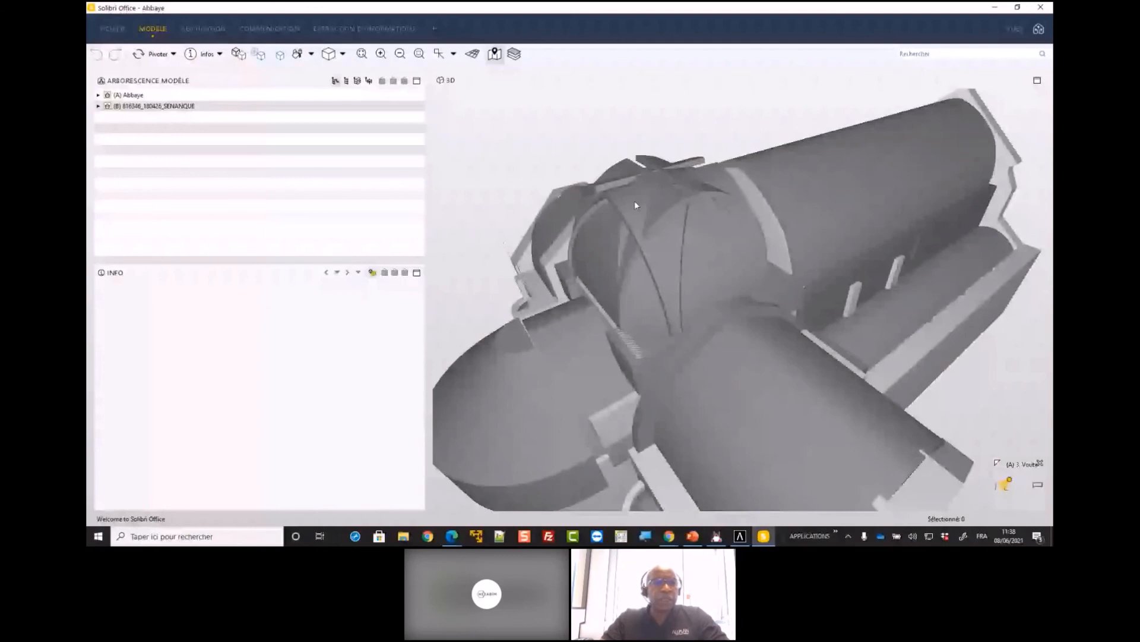
pyautogui.click(136, 95)
pyautogui.click(148, 106)
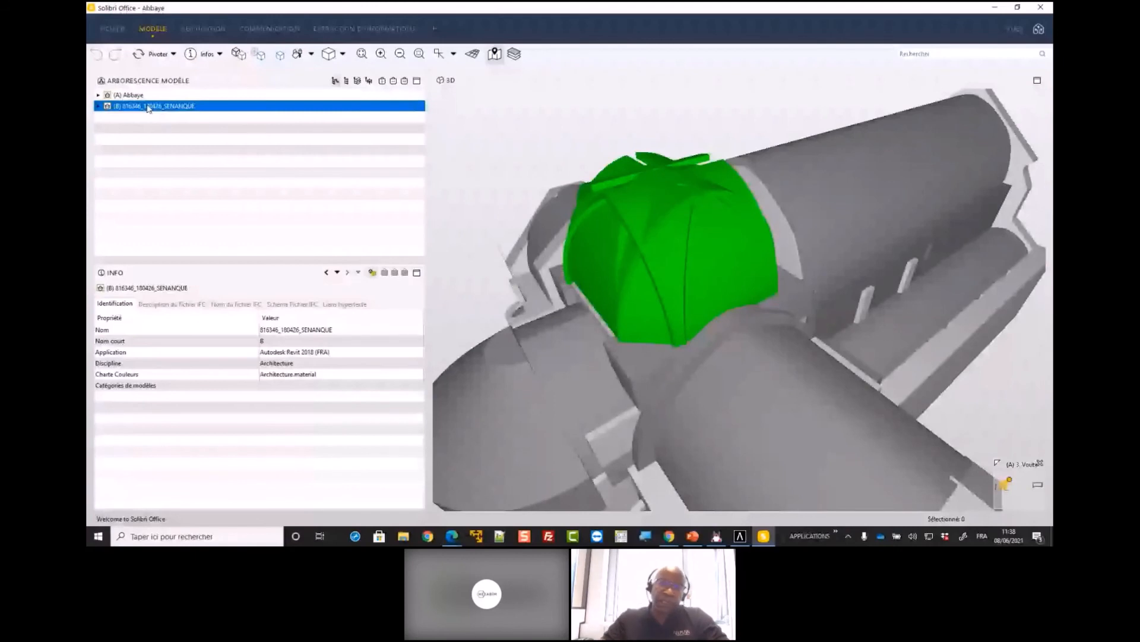
pyautogui.scroll(3, 683, 161)
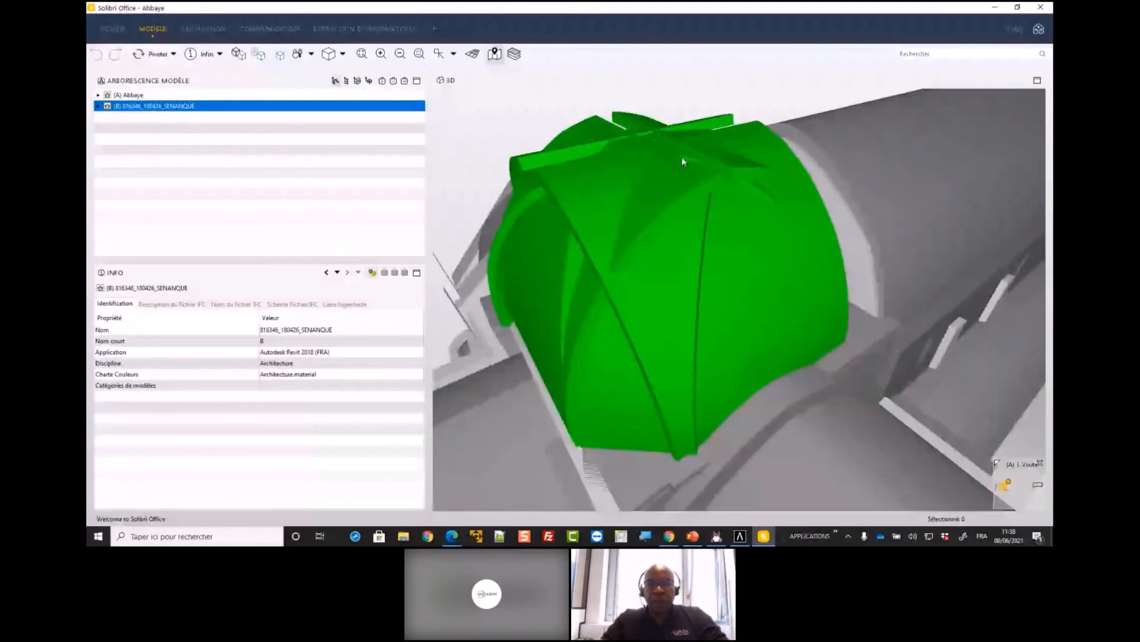
pyautogui.moveTo(682, 157); pyautogui.dragTo(630, 274, button='right')
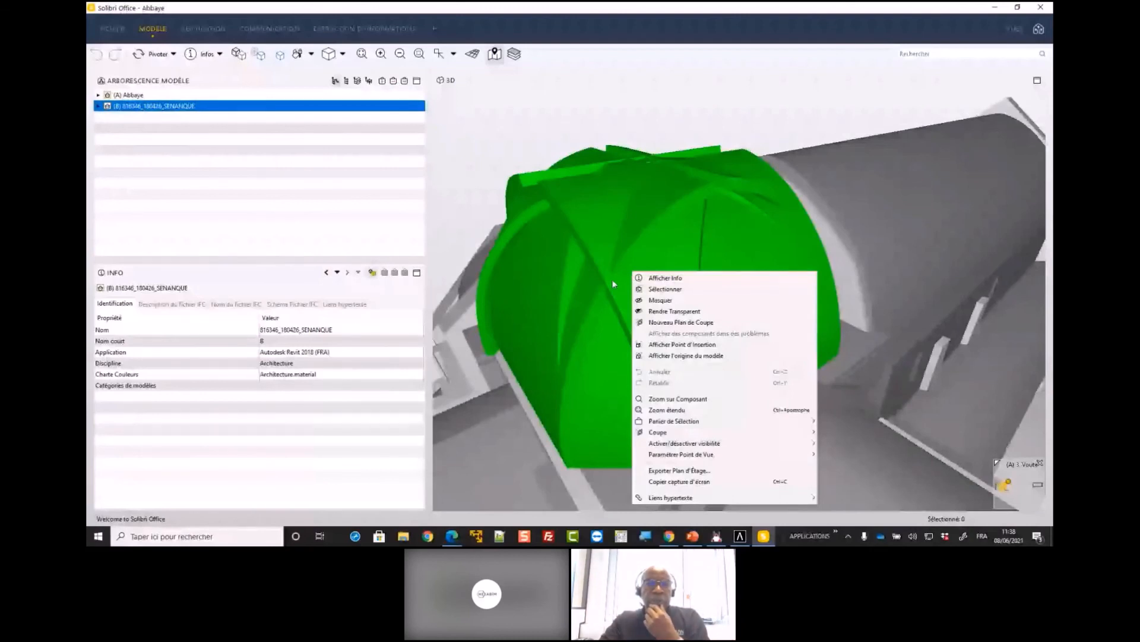
pyautogui.moveTo(613, 284); pyautogui.dragTo(708, 357)
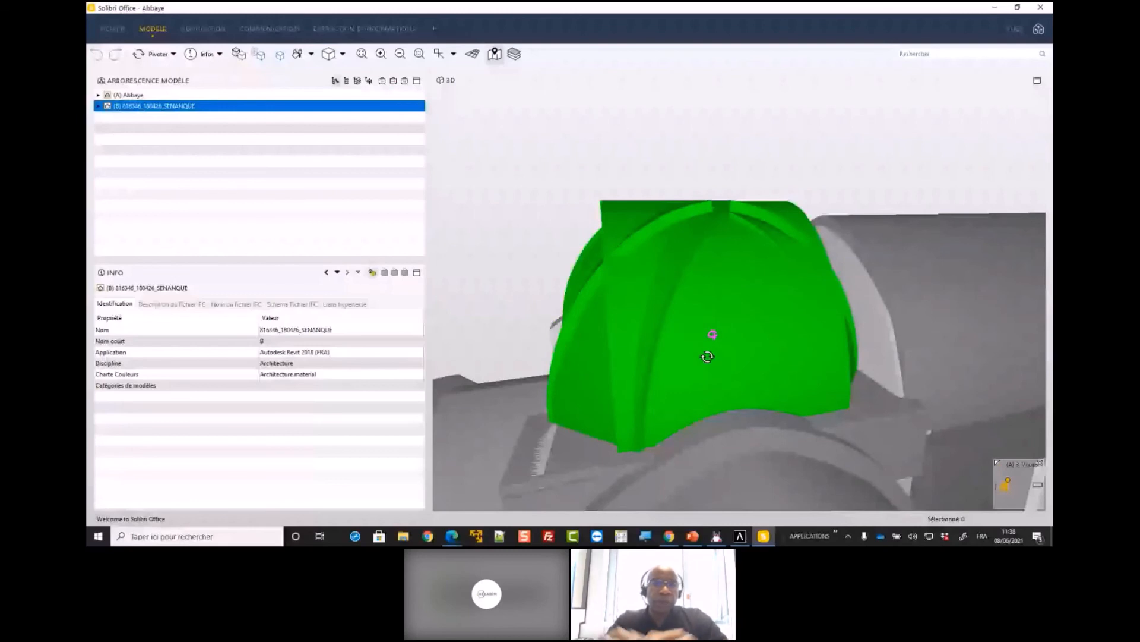
pyautogui.moveTo(707, 357); pyautogui.dragTo(725, 348)
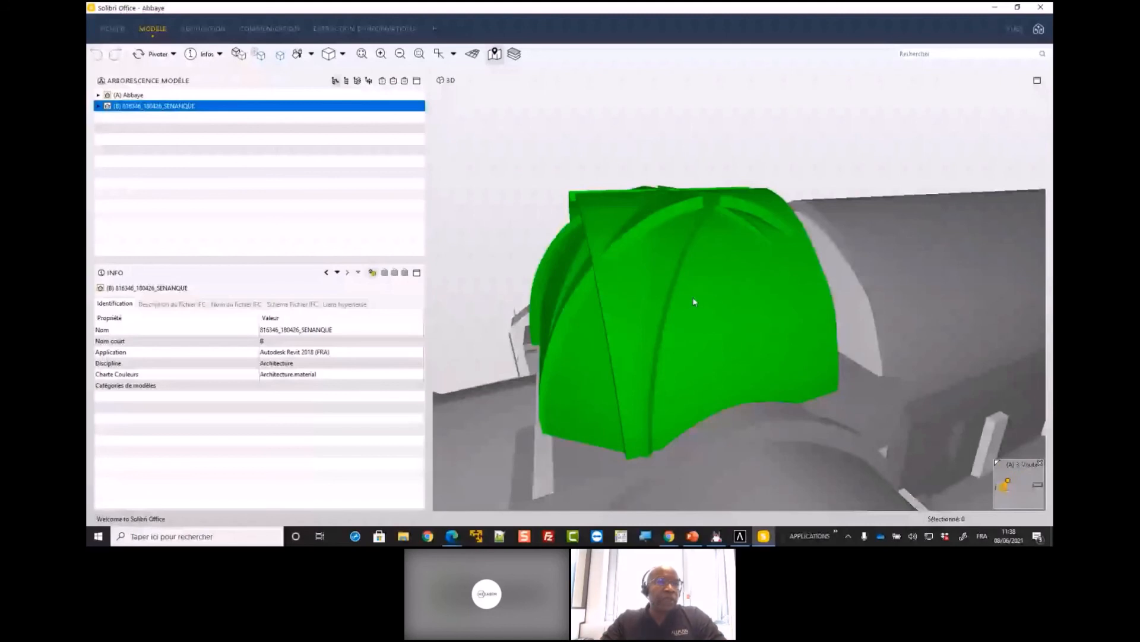
pyautogui.click(145, 97)
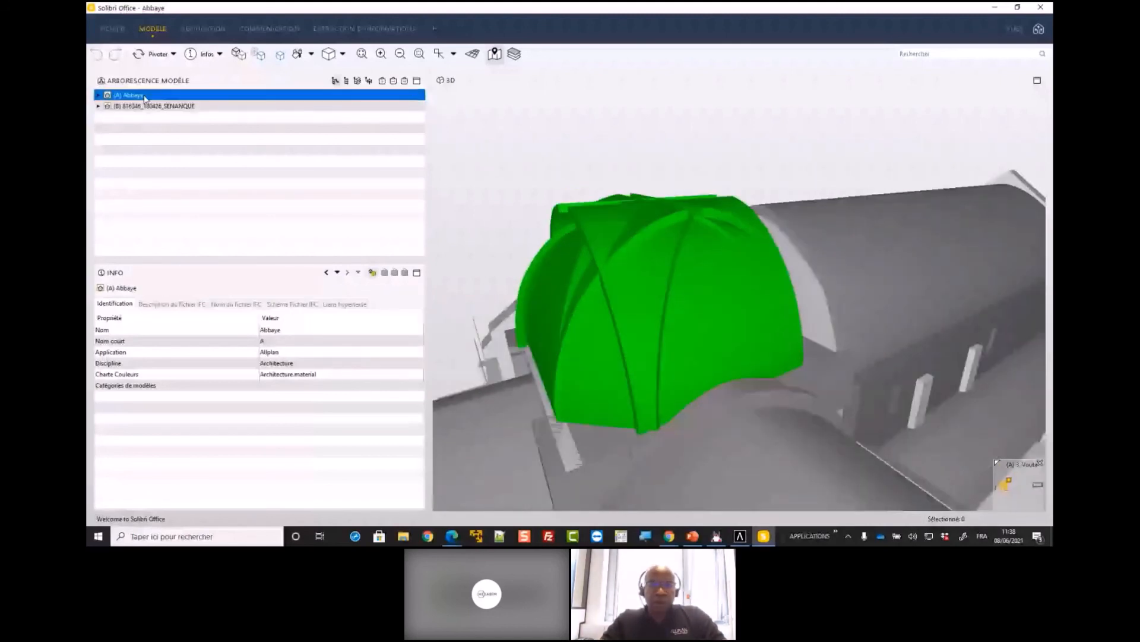
pyautogui.doubleClick(145, 96)
# Switch back to Allplan, enlarge the rendered perspective view and frame the crossing dome on its supporting arches
pyautogui.click(565, 281)
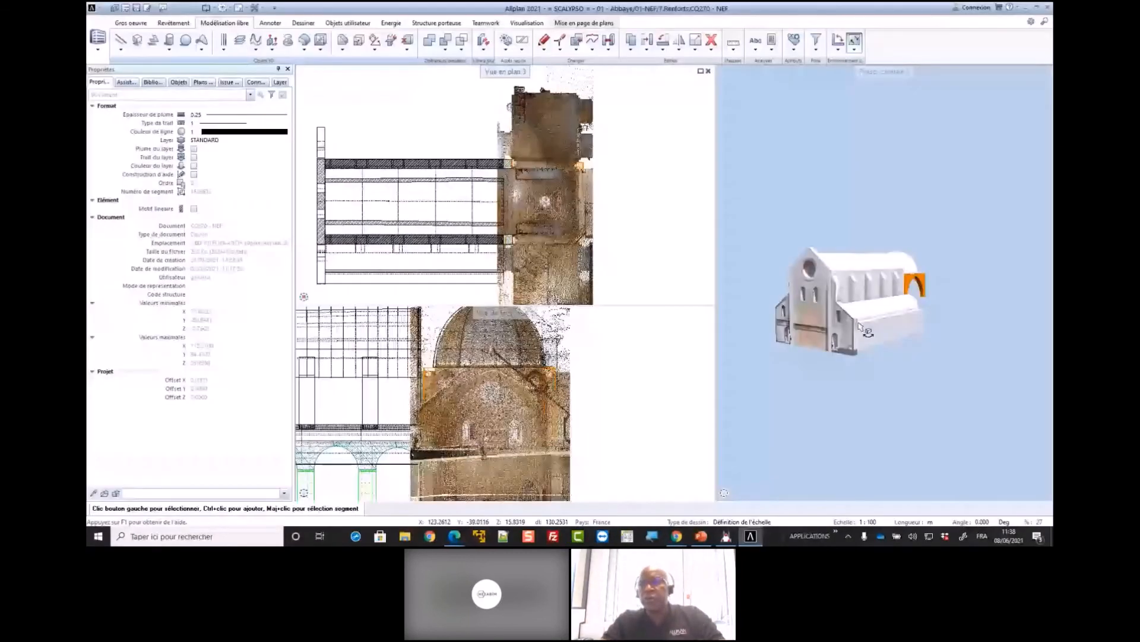
pyautogui.moveTo(860, 326); pyautogui.dragTo(865, 108, button='right')
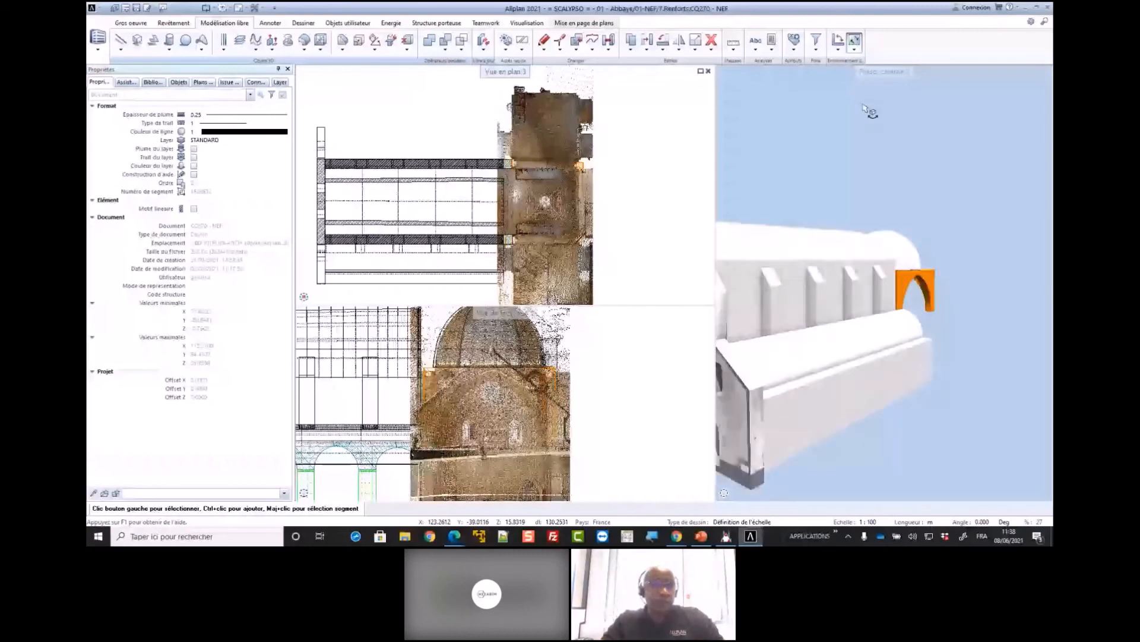
pyautogui.doubleClick(884, 71)
pyautogui.moveTo(832, 267); pyautogui.dragTo(579, 281)
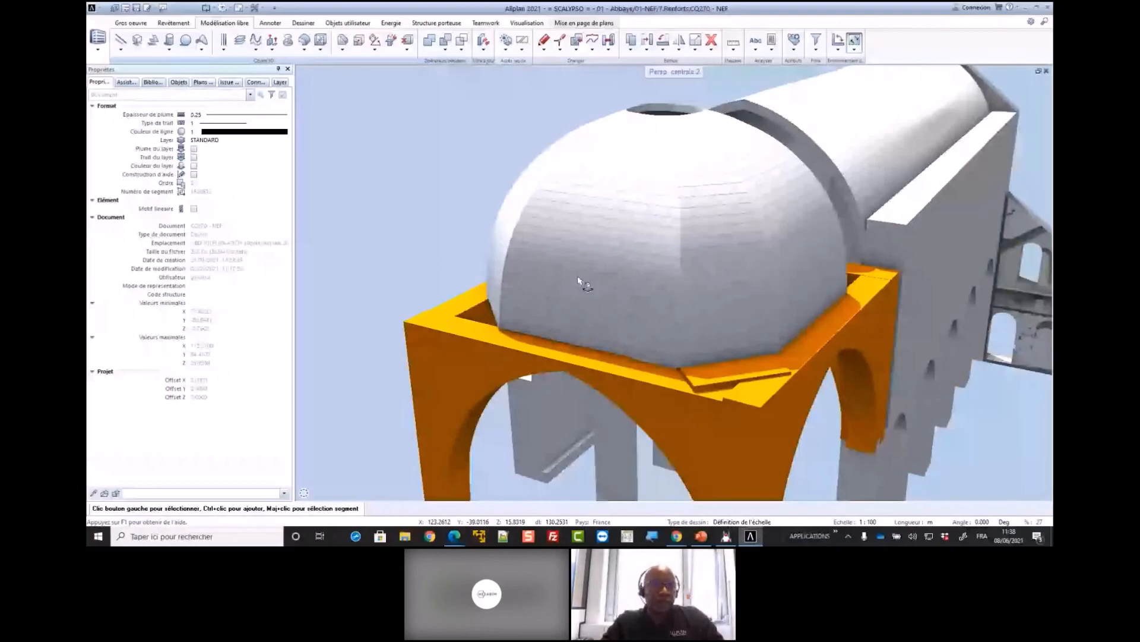
# Select the crossing dome to examine its properties and IFC attributes, and clear the selection
pyautogui.click(624, 262)
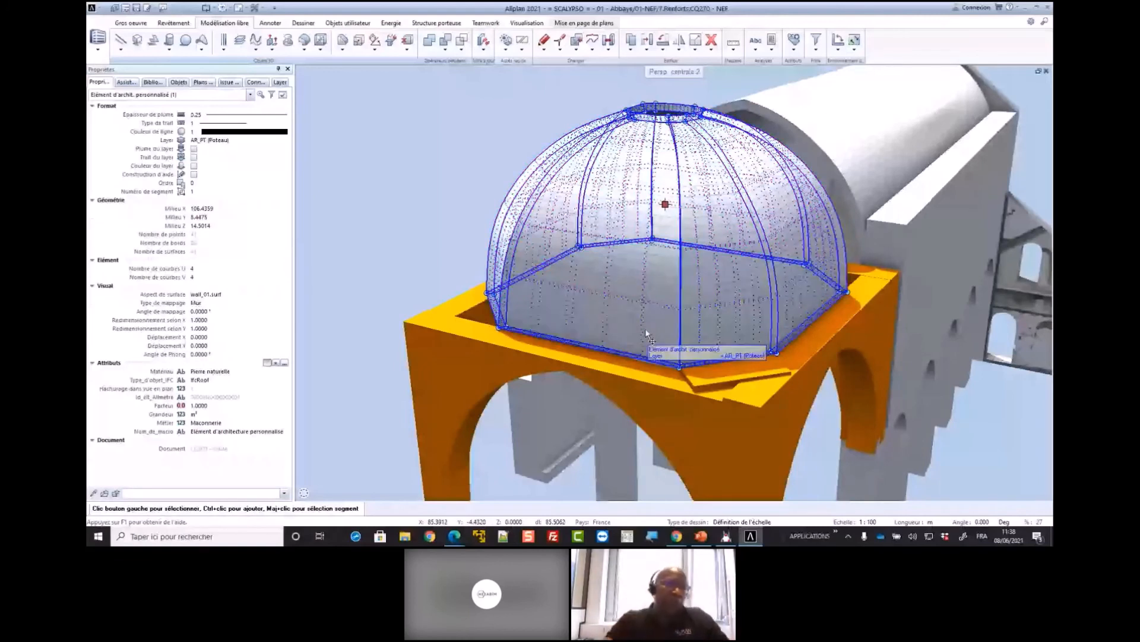
pyautogui.click(564, 306)
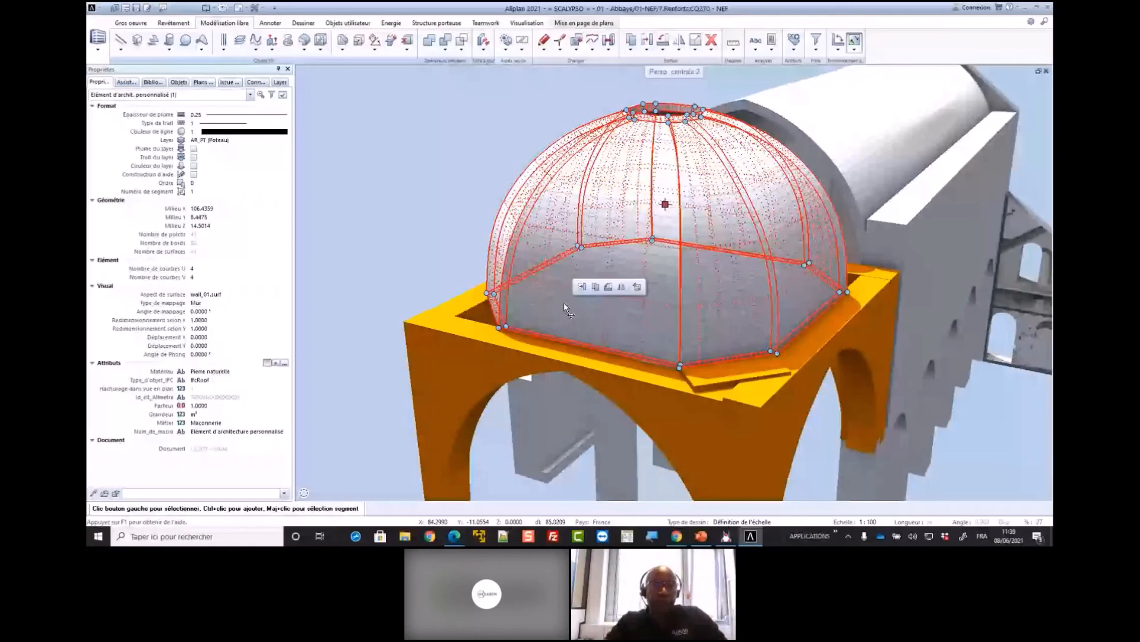
pyautogui.click(434, 238)
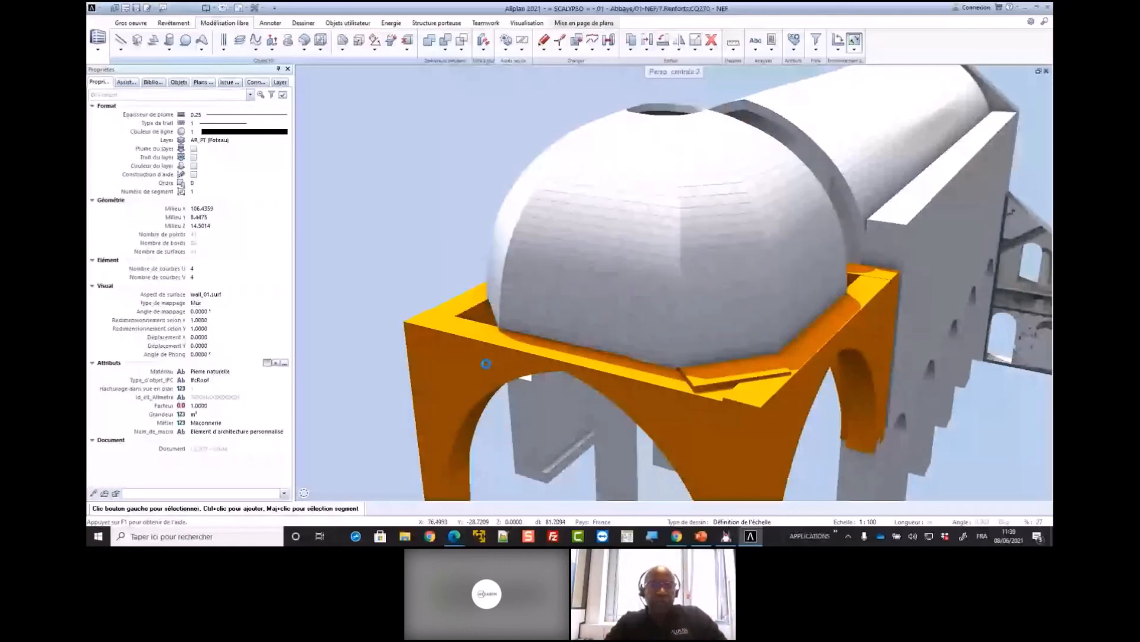